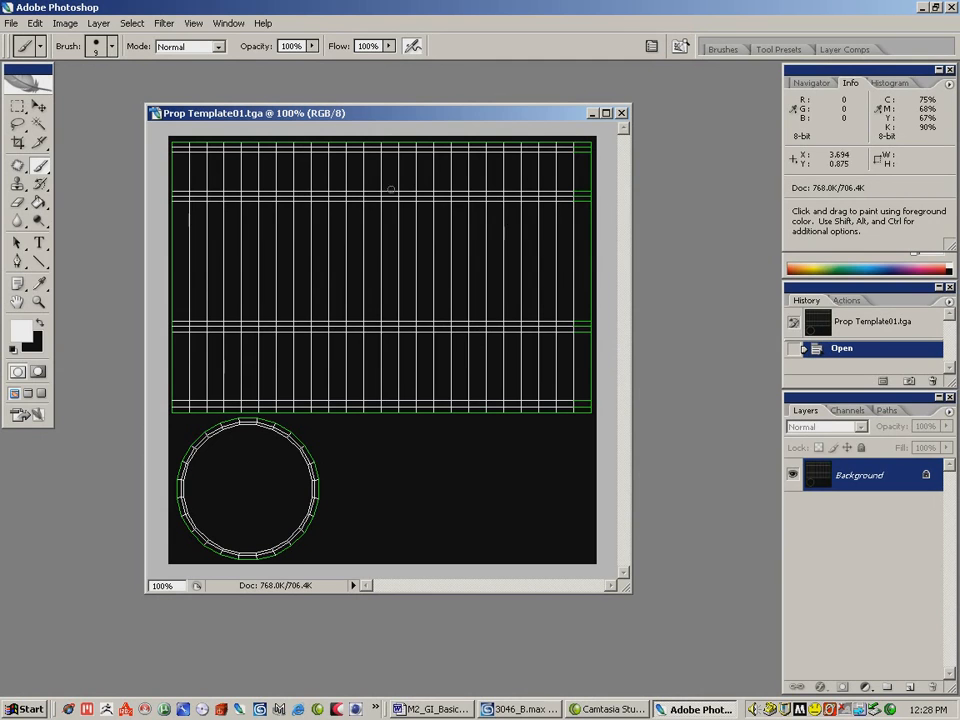
{"action": "mouse_move", "coordinate": [281, 201]}
{"action": "left_mouse_down"}
{"action": "mouse_move", "coordinate": [304, 244]}
{"action": "mouse_move", "coordinate": [357, 255]}
{"action": "mouse_move", "coordinate": [408, 302]}
{"action": "mouse_move", "coordinate": [456, 326]}
{"action": "mouse_move", "coordinate": [565, 322]}
{"action": "left_mouse_up"}
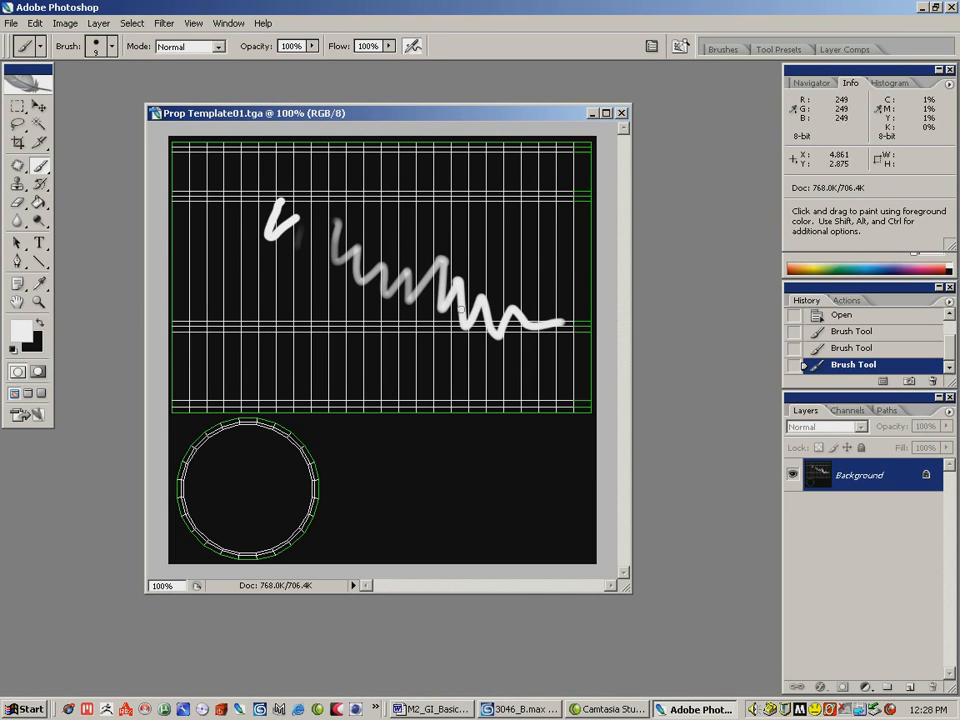
{"action": "left_click", "coordinate": [35, 22]}
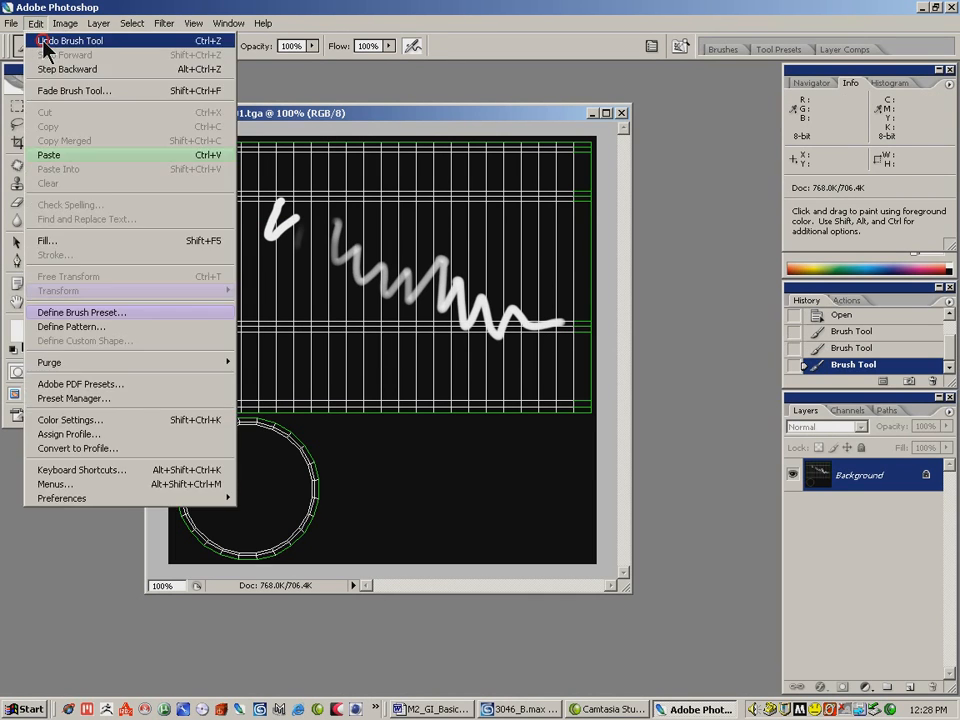
{"action": "left_click", "coordinate": [44, 42]}
{"action": "left_click_drag", "start_coordinate": [884, 369], "coordinate": [932, 381]}
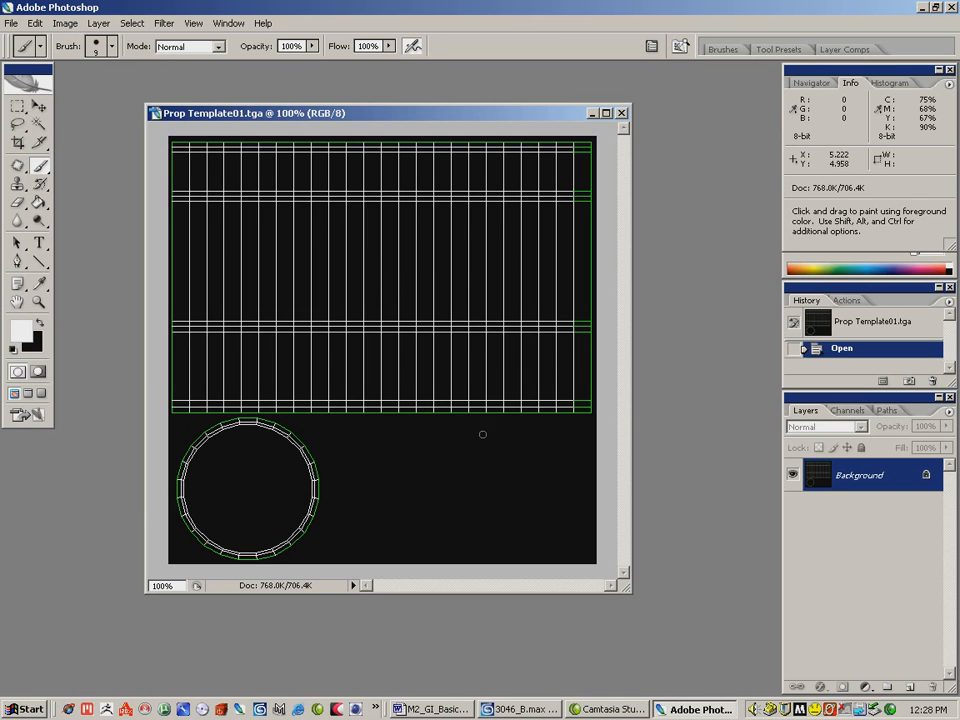
- Invert the colors of the wireframe template image
{"action": "left_click", "coordinate": [64, 23]}
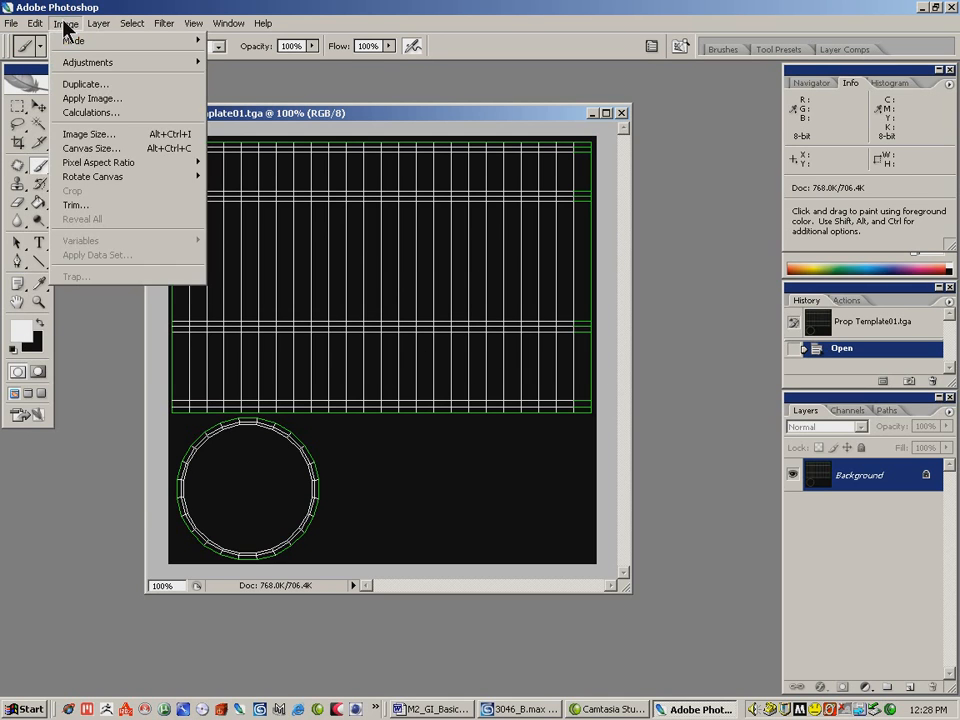
{"action": "mouse_move", "coordinate": [108, 60]}
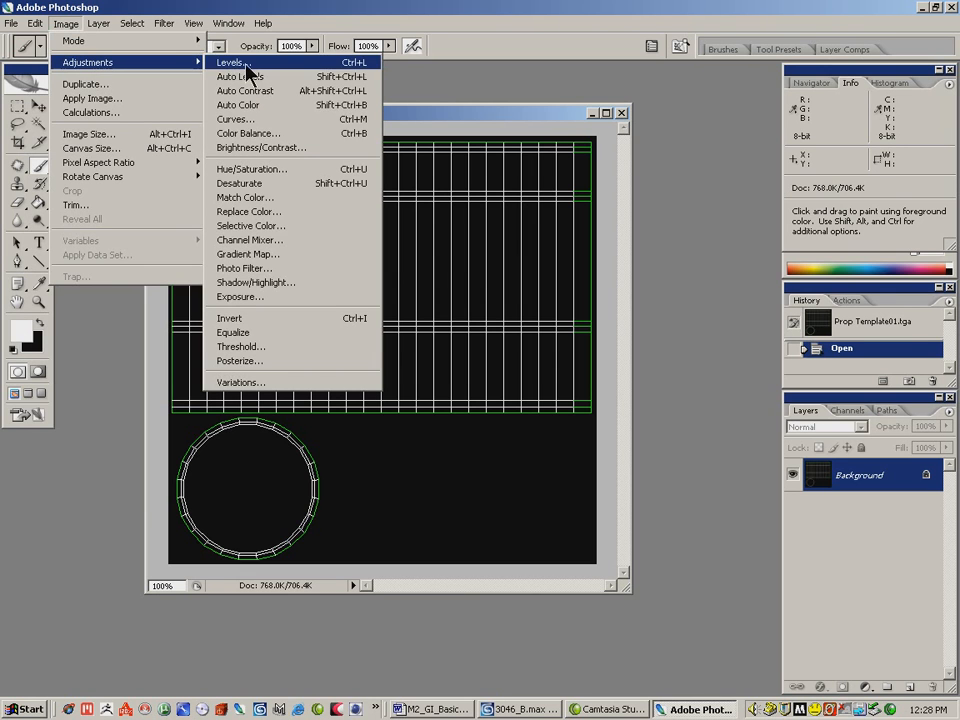
{"action": "left_click", "coordinate": [276, 322]}
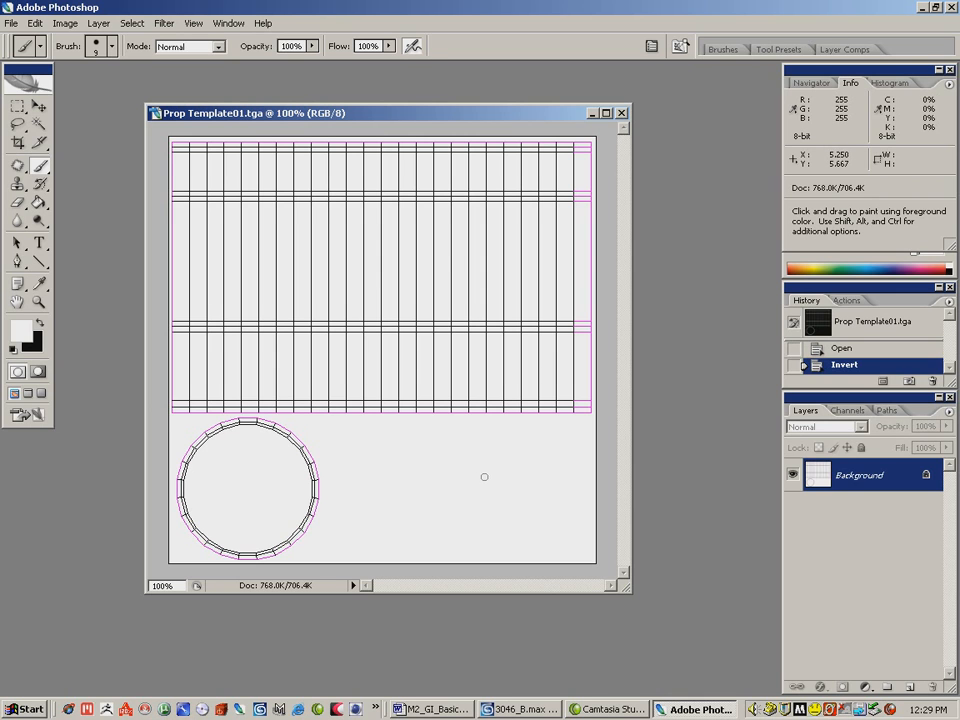
{"action": "left_click", "coordinate": [64, 26]}
{"action": "left_click", "coordinate": [66, 26]}
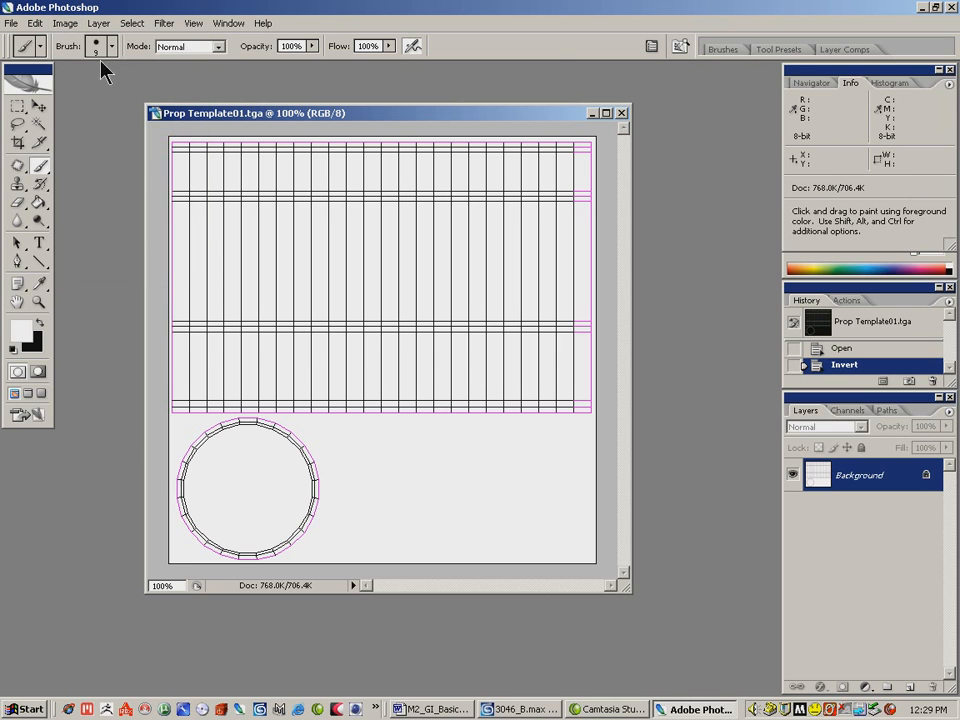
- Select the whole canvas with the Rectangular Marquee, copy it and paste it as a new layer
{"action": "left_click", "coordinate": [19, 105]}
{"action": "left_click_drag", "start_coordinate": [166, 136], "coordinate": [685, 688]}
{"action": "left_click", "coordinate": [35, 23]}
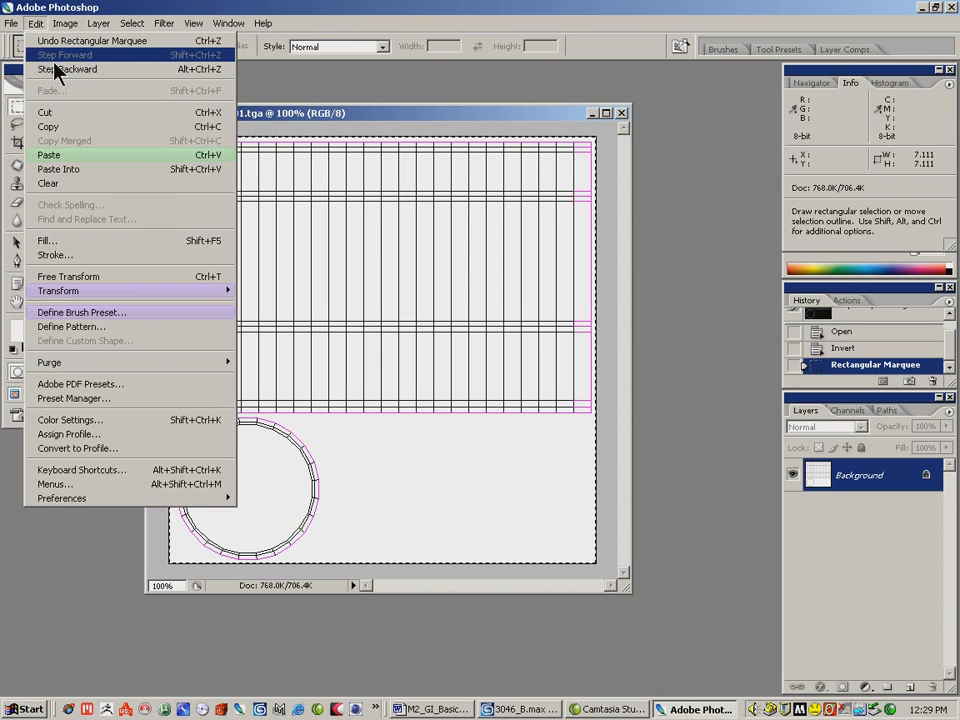
{"action": "left_click", "coordinate": [57, 127]}
{"action": "left_click", "coordinate": [35, 23]}
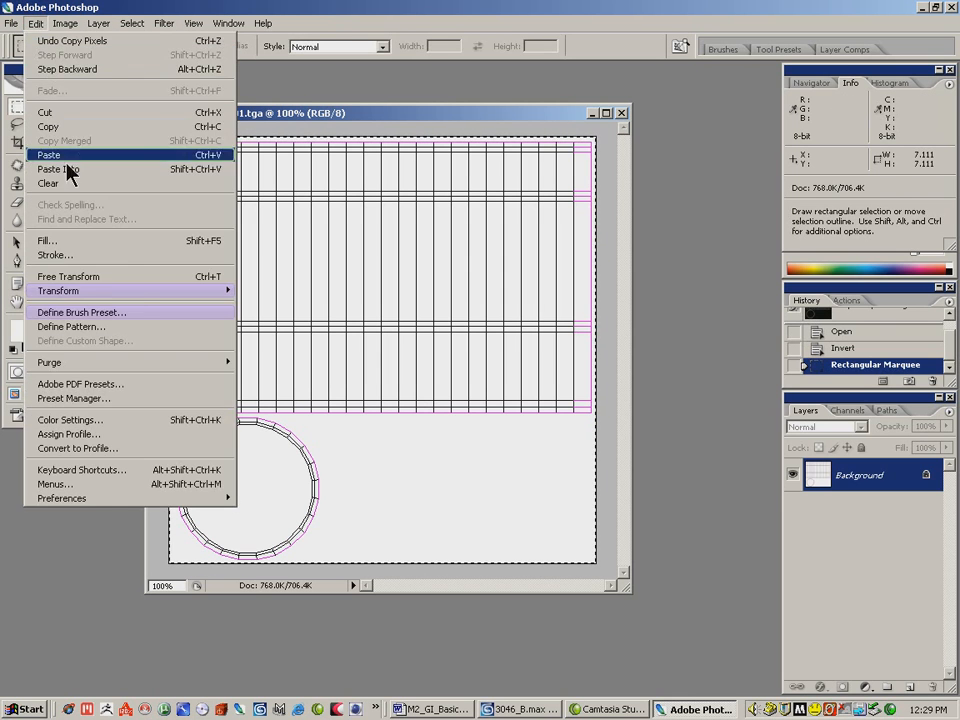
{"action": "left_click", "coordinate": [62, 155]}
- Desaturate the pasted layer with Hue/Saturation at a saturation of -100, and flatten the image
{"action": "left_click", "coordinate": [100, 23]}
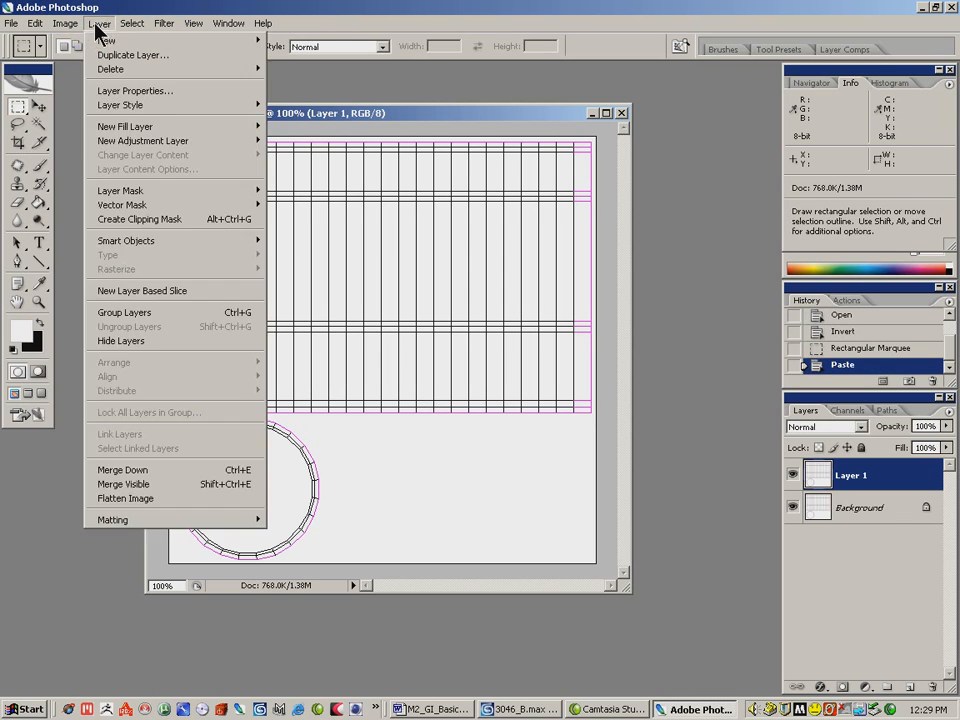
{"action": "mouse_move", "coordinate": [64, 23]}
{"action": "mouse_move", "coordinate": [66, 62]}
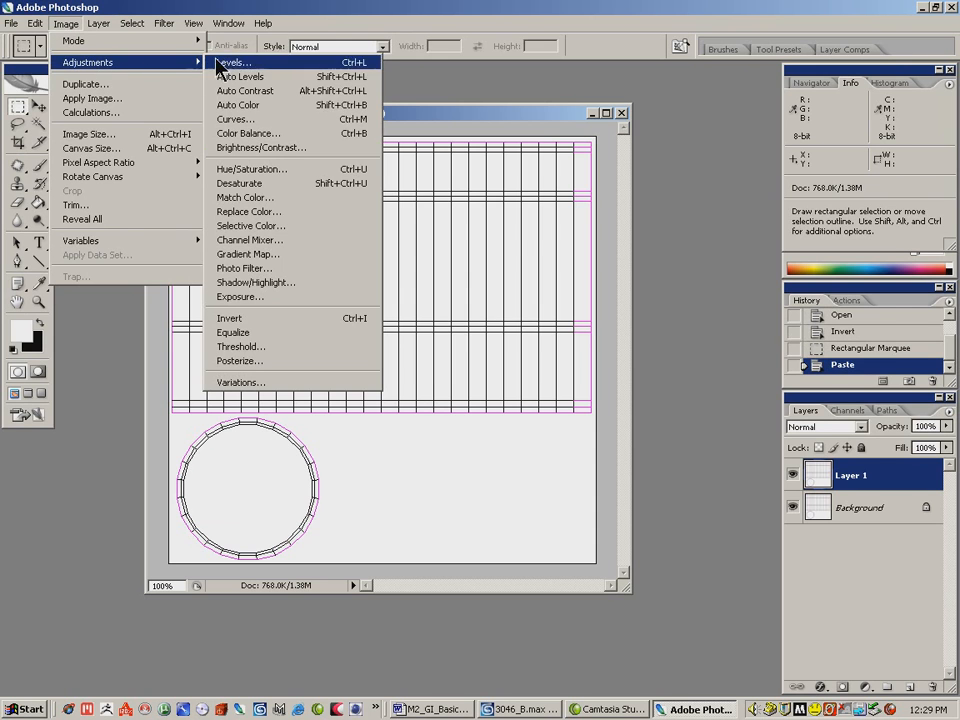
{"action": "left_click", "coordinate": [272, 169]}
{"action": "left_click_drag", "start_coordinate": [443, 271], "coordinate": [324, 254]}
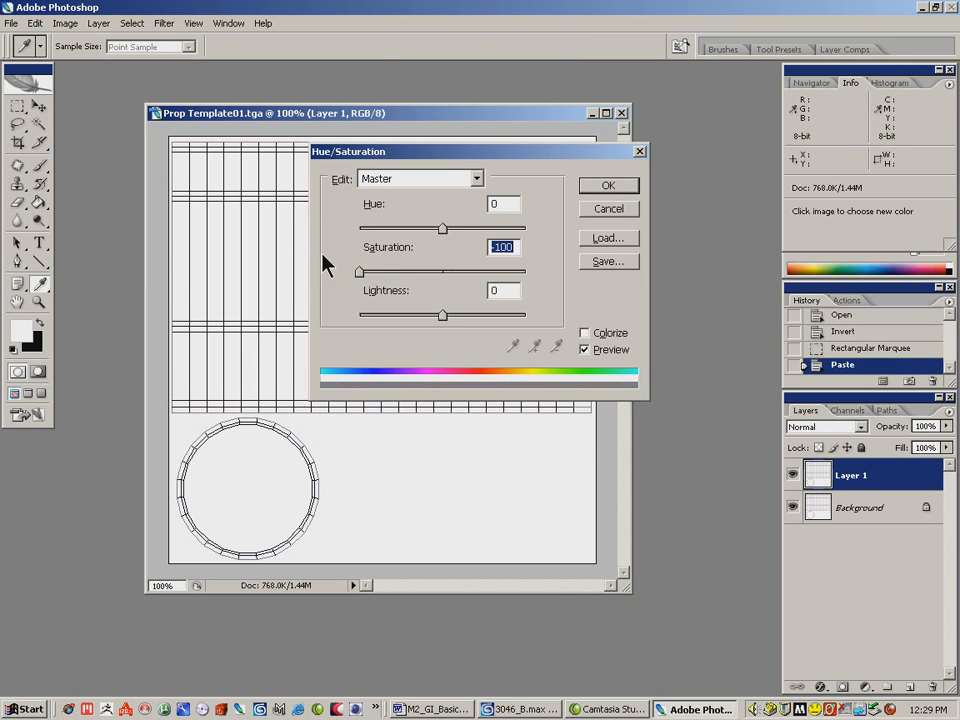
{"action": "left_click", "coordinate": [605, 186]}
{"action": "key", "text": "m"}
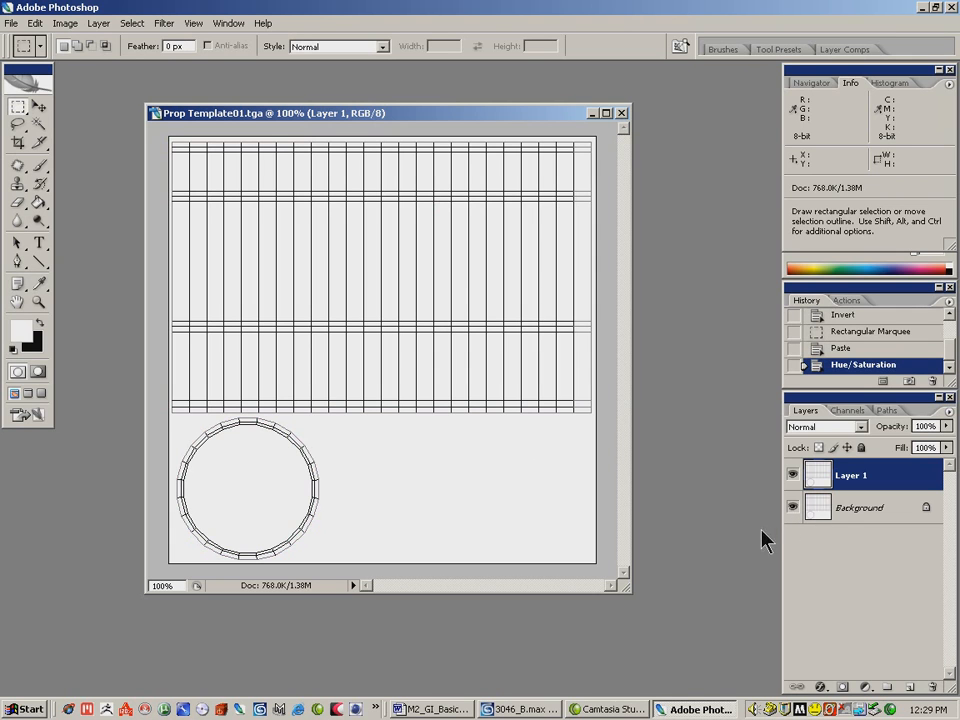
{"action": "left_click", "coordinate": [951, 413]}
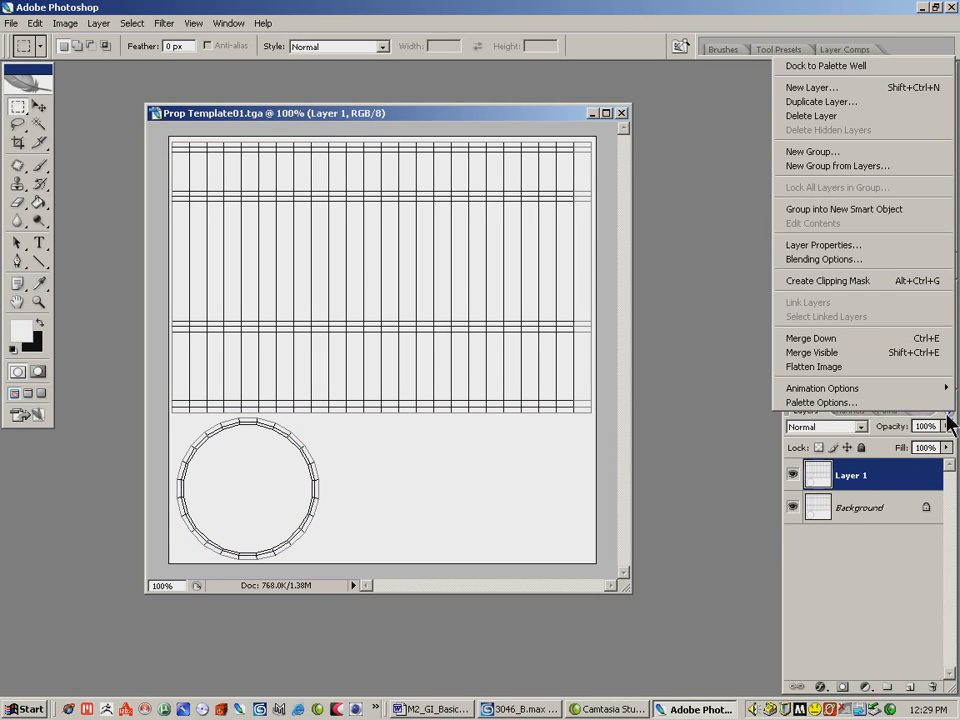
{"action": "left_click", "coordinate": [812, 366]}
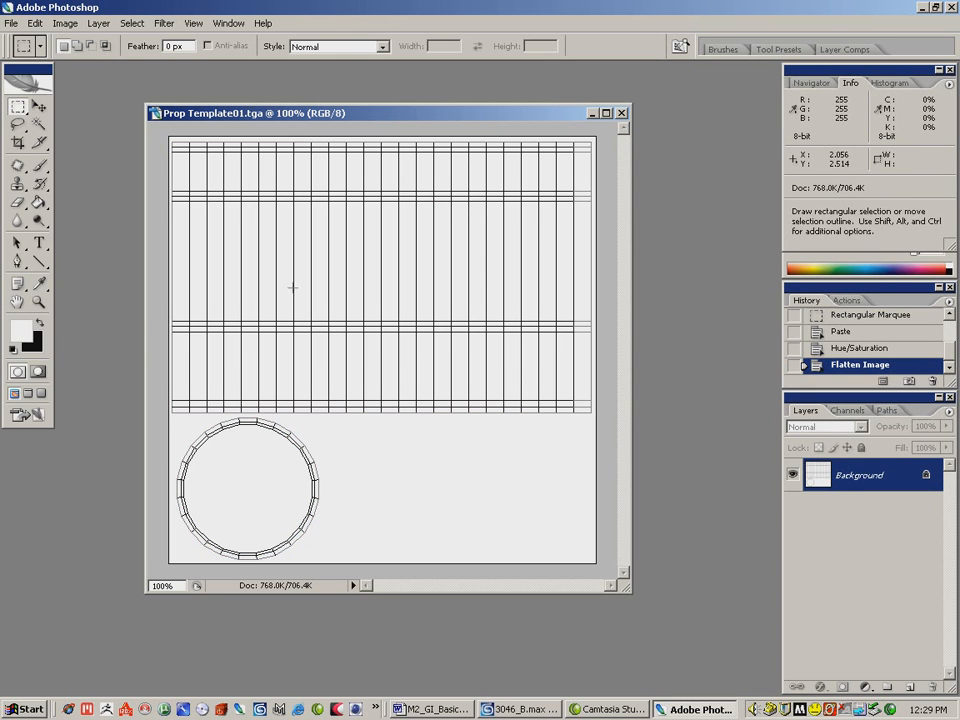
- Activate the Brush tool, swap the foreground and background colors, and set the foreground color to red
{"action": "left_click", "coordinate": [38, 165]}
{"action": "left_click", "coordinate": [40, 322]}
{"action": "left_click", "coordinate": [21, 331]}
{"action": "left_click", "coordinate": [484, 196]}
{"action": "left_click", "coordinate": [647, 167]}
{"action": "mouse_move", "coordinate": [388, 448]}
{"action": "left_mouse_down"}
{"action": "mouse_move", "coordinate": [390, 418]}
{"action": "mouse_move", "coordinate": [470, 468]}
{"action": "left_mouse_up"}
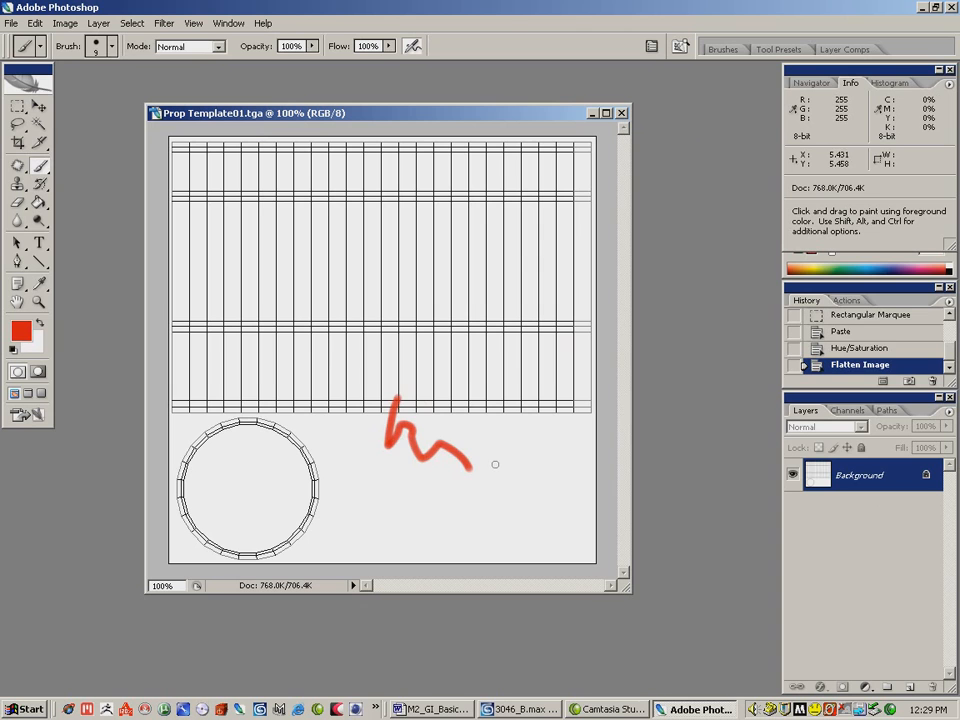
{"action": "left_click", "coordinate": [35, 22]}
{"action": "left_click", "coordinate": [60, 39]}
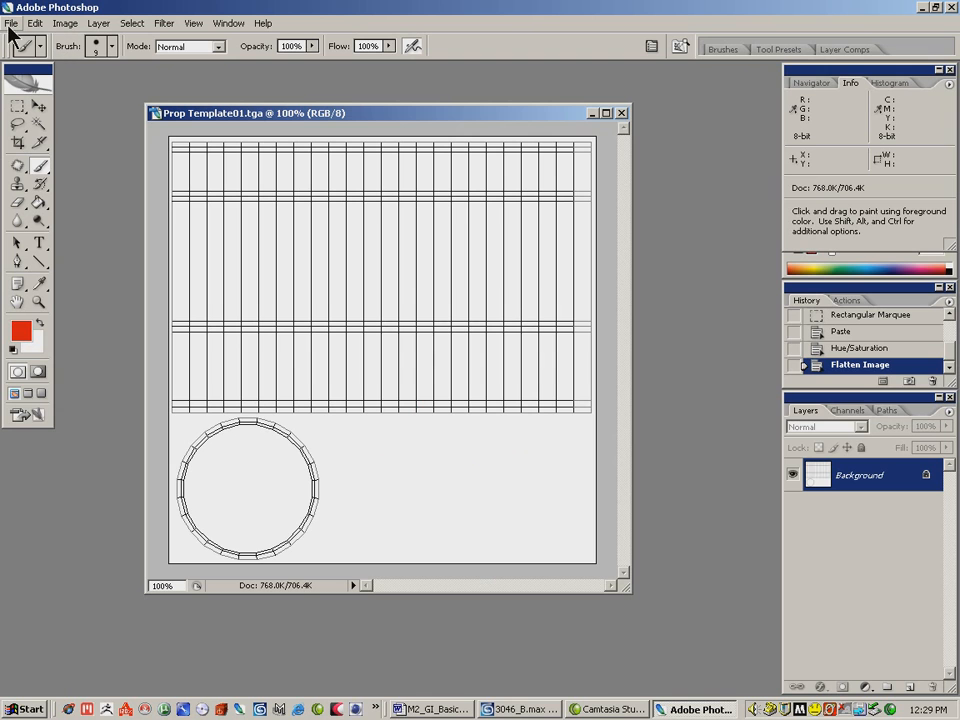
- Switch to My Computer, open the folder G:\TextureCDs\Vol4_Old Metal and show its files as thumbnails
{"action": "left_click", "coordinate": [921, 8]}
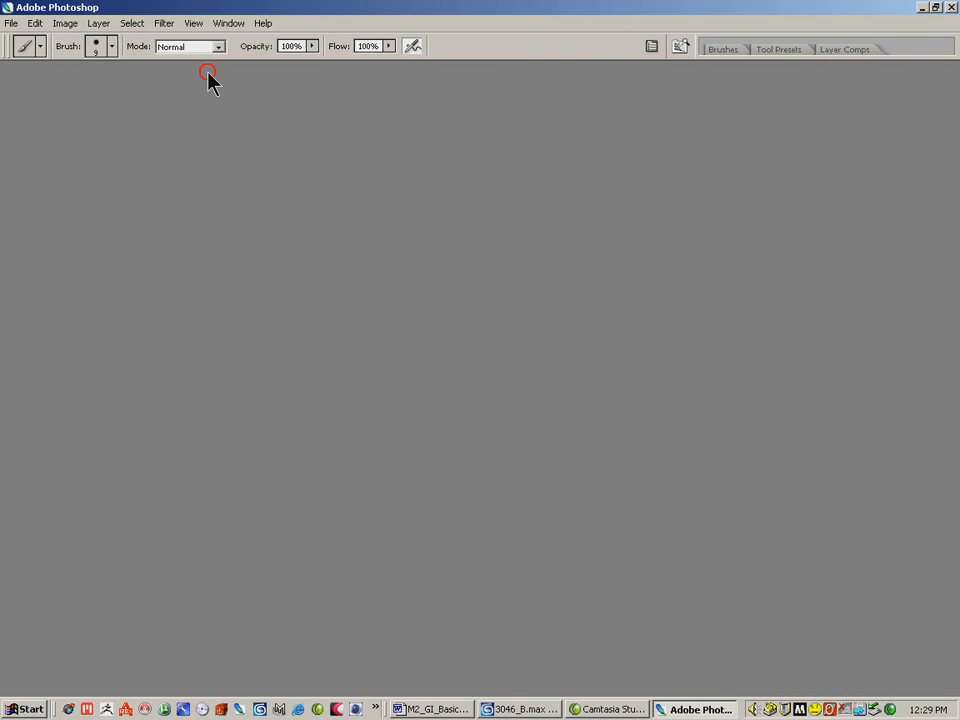
{"action": "double_click", "coordinate": [30, 80]}
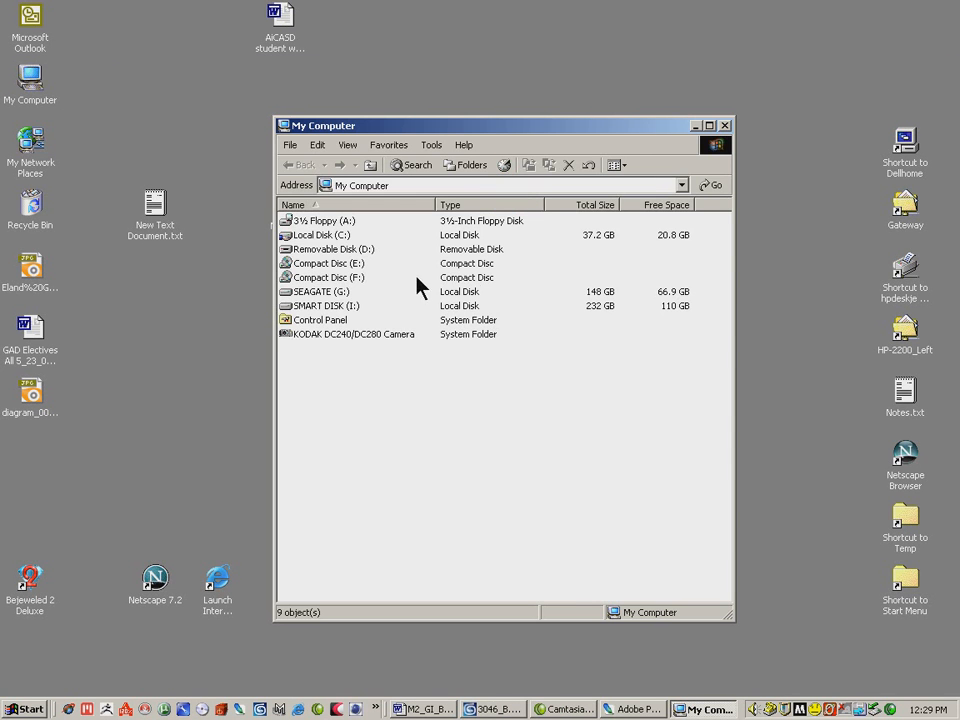
{"action": "double_click", "coordinate": [313, 293]}
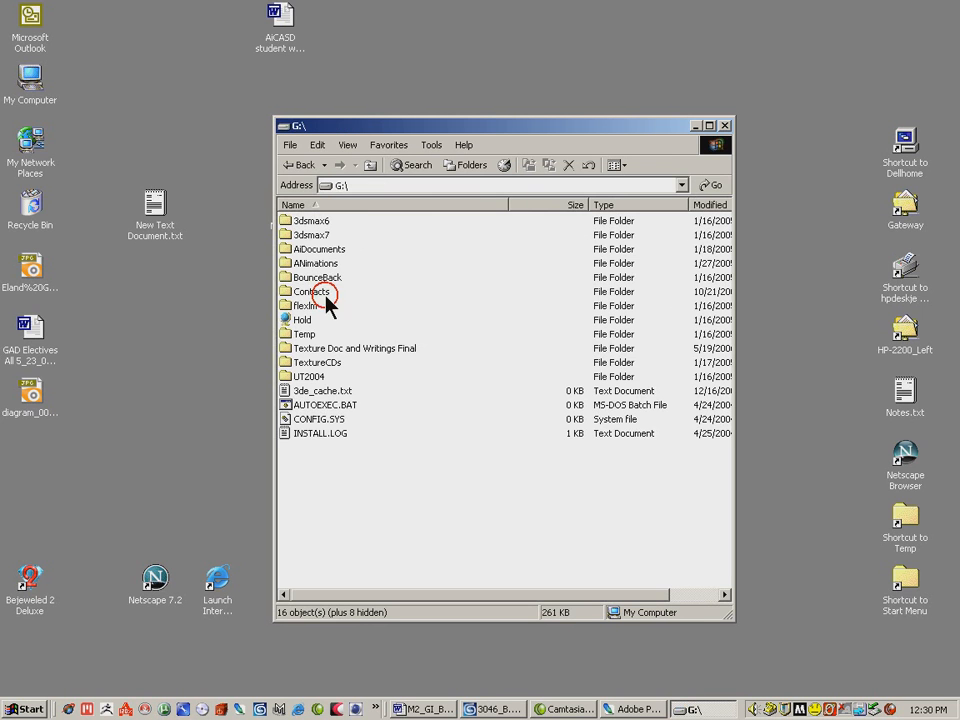
{"action": "double_click", "coordinate": [315, 362]}
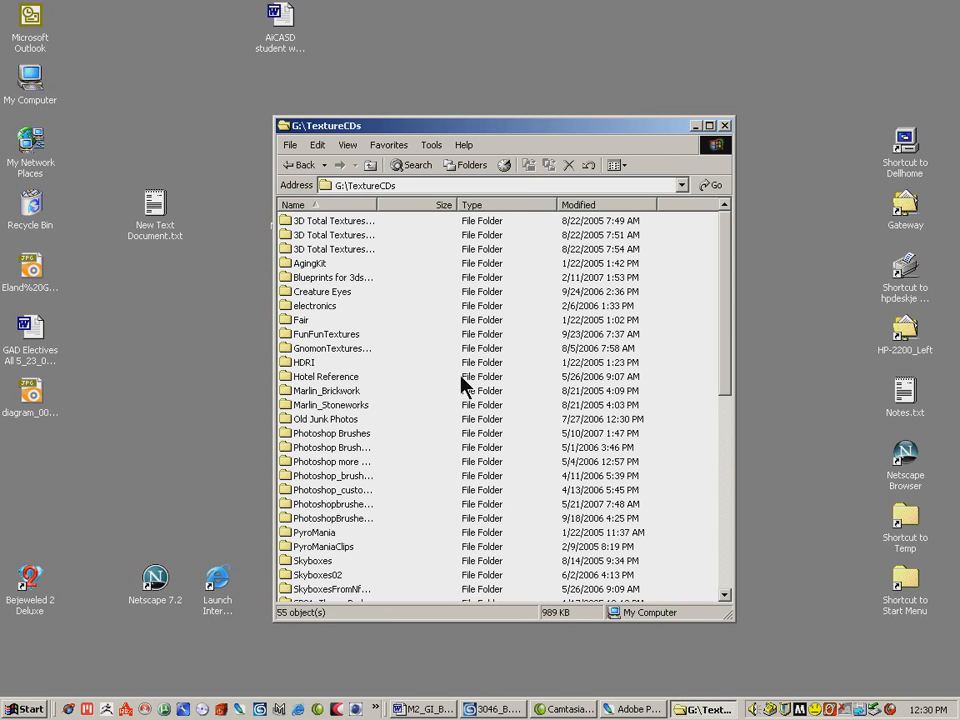
{"action": "scroll", "coordinate": [463, 380], "scroll_direction": "down", "scroll_amount": 10}
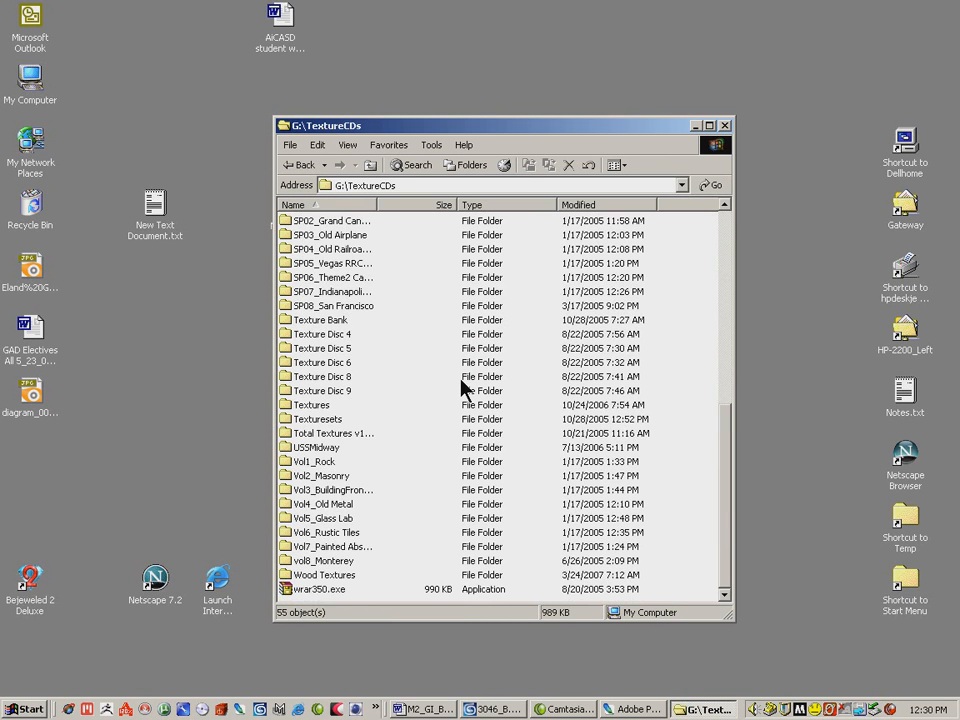
{"action": "double_click", "coordinate": [320, 504]}
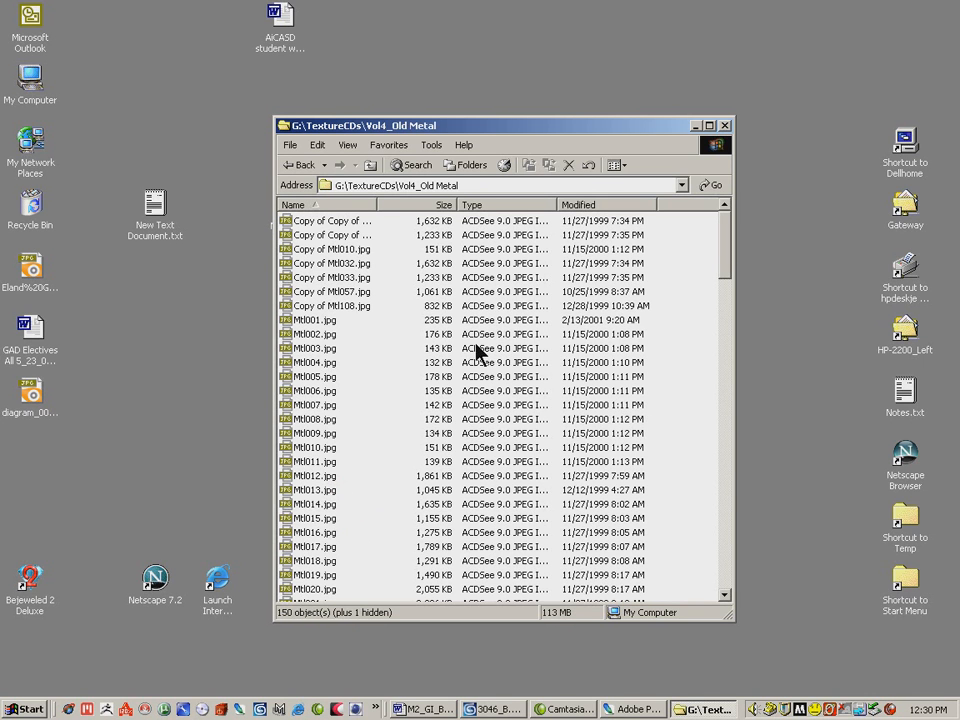
{"action": "left_click", "coordinate": [626, 163]}
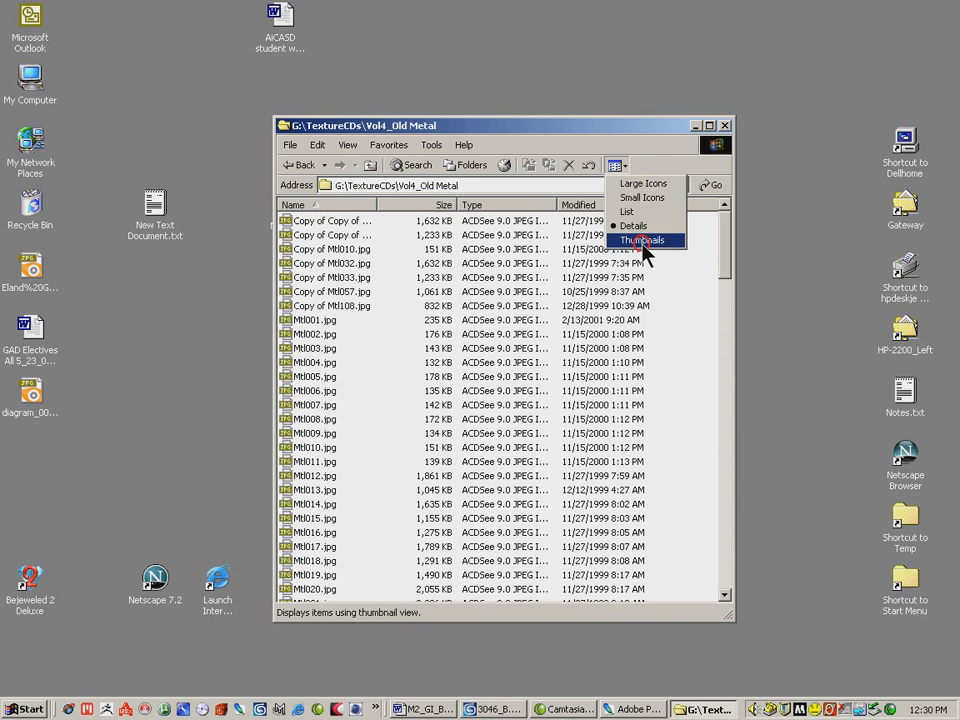
{"action": "left_click", "coordinate": [646, 241]}
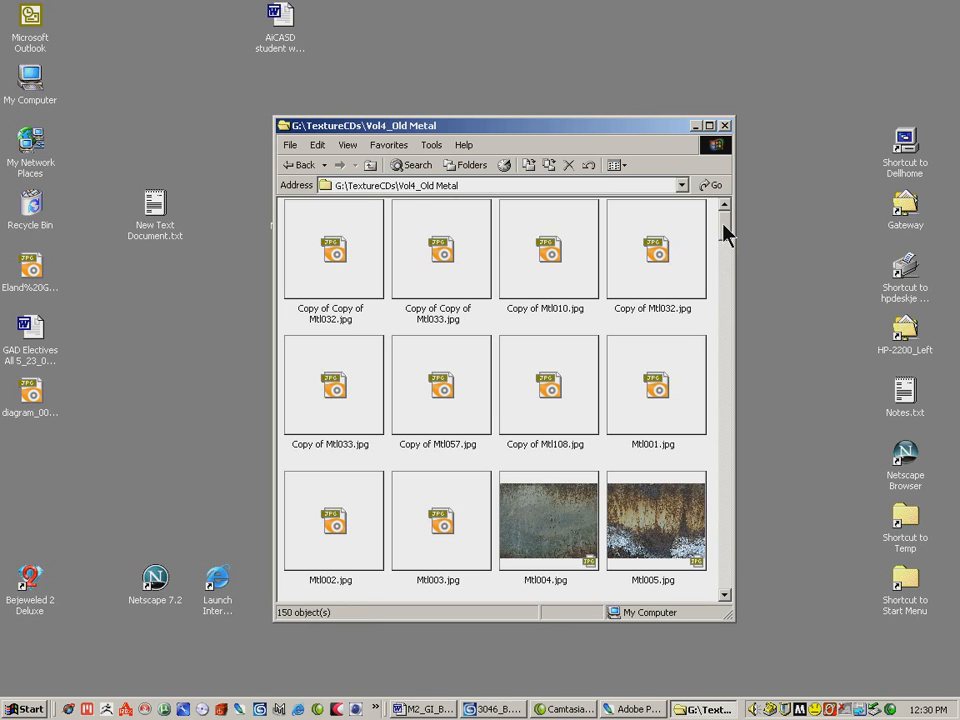
- Select the metal textures Mtl004.jpg, Mtl003.jpg and Copy of Mtl057.jpg together
{"action": "left_click", "coordinate": [561, 525]}
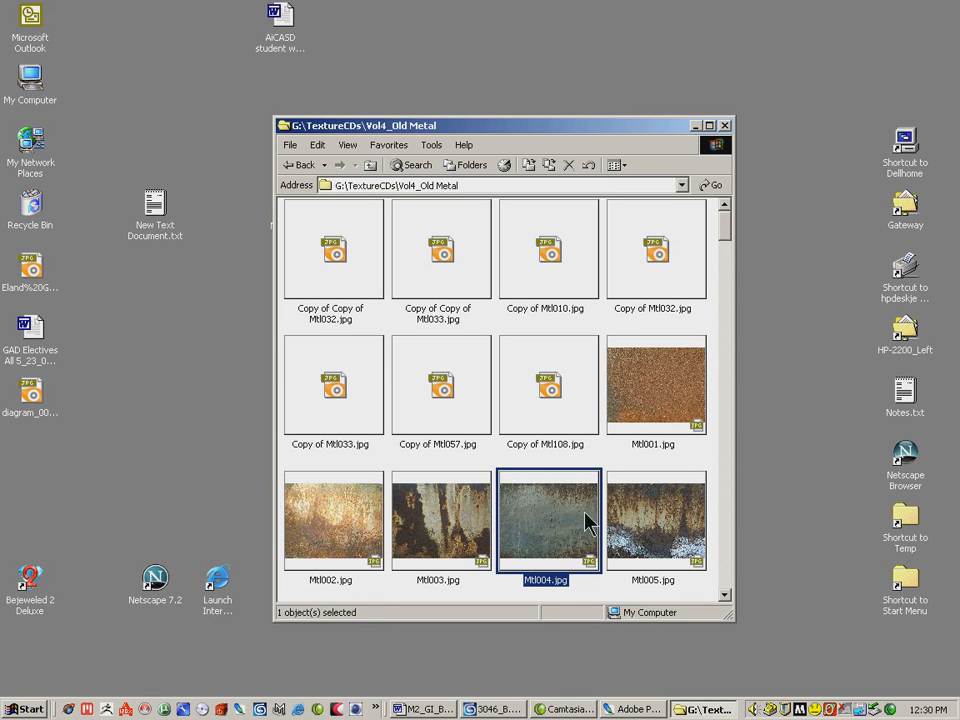
{"action": "scroll", "coordinate": [787, 437], "scroll_direction": "down", "scroll_amount": 3}
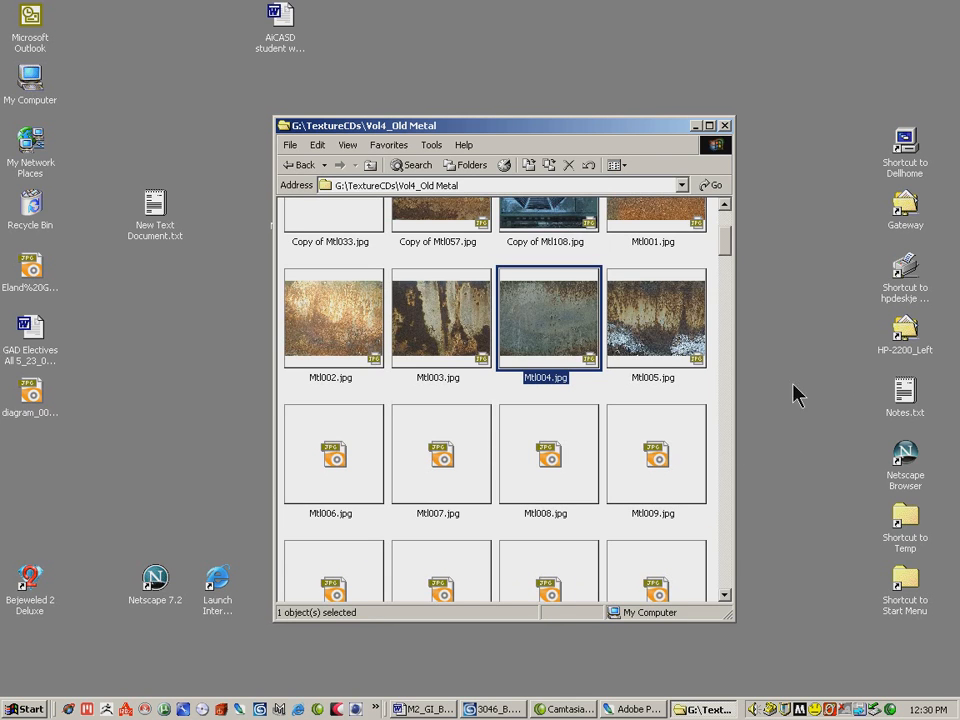
{"action": "left_click_drag", "start_coordinate": [724, 246], "coordinate": [724, 238]}
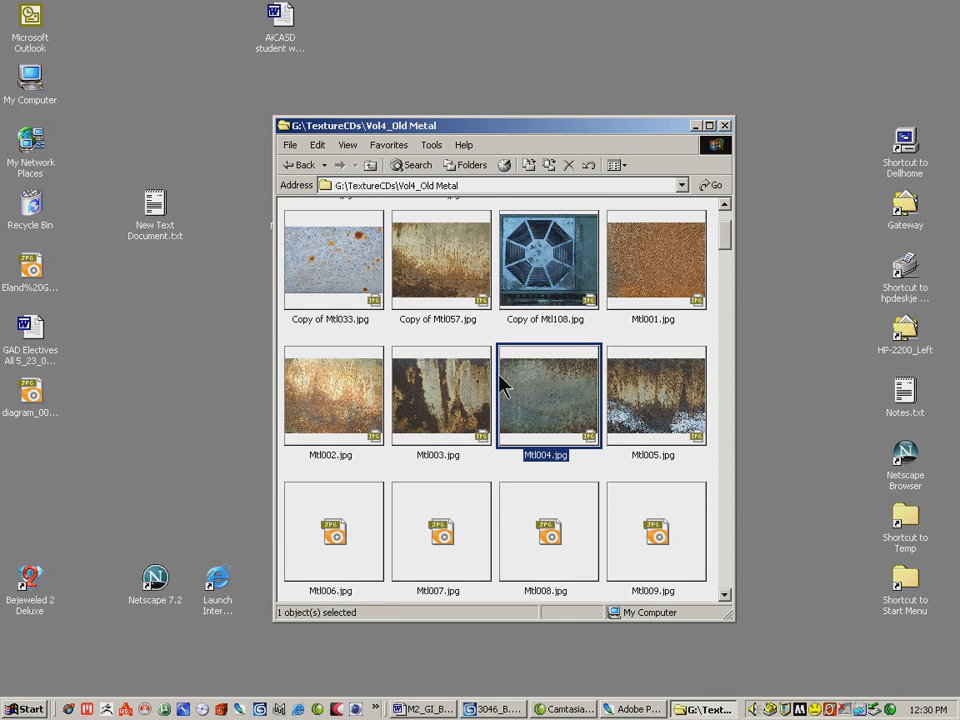
{"action": "left_click", "coordinate": [446, 398], "text": "ctrl"}
{"action": "left_click_drag", "start_coordinate": [726, 246], "coordinate": [727, 222]}
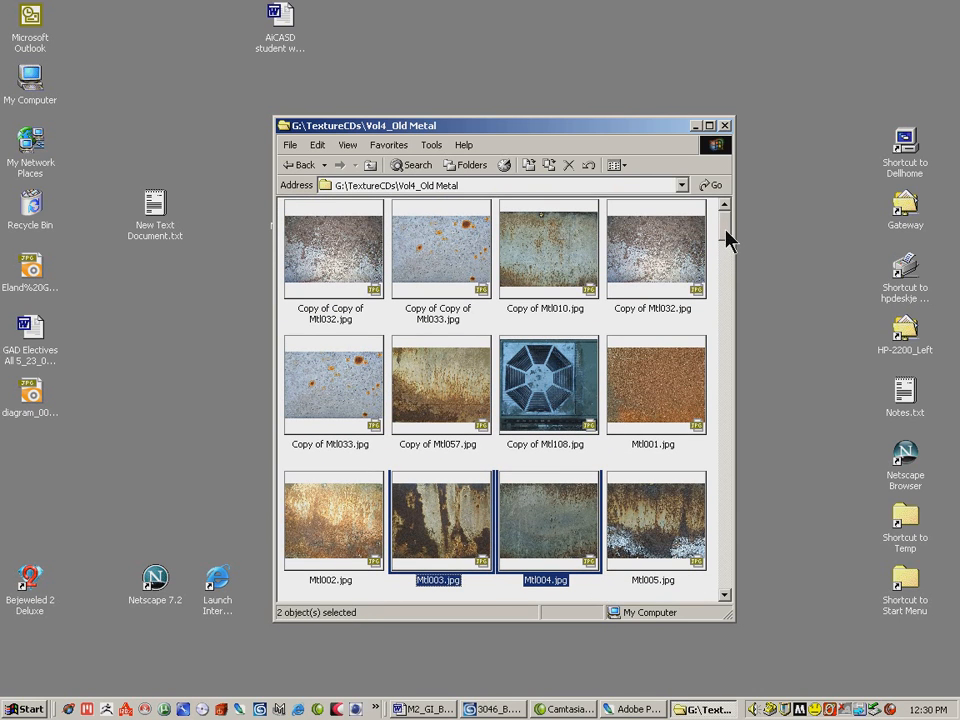
{"action": "left_click", "coordinate": [461, 392], "text": "ctrl"}
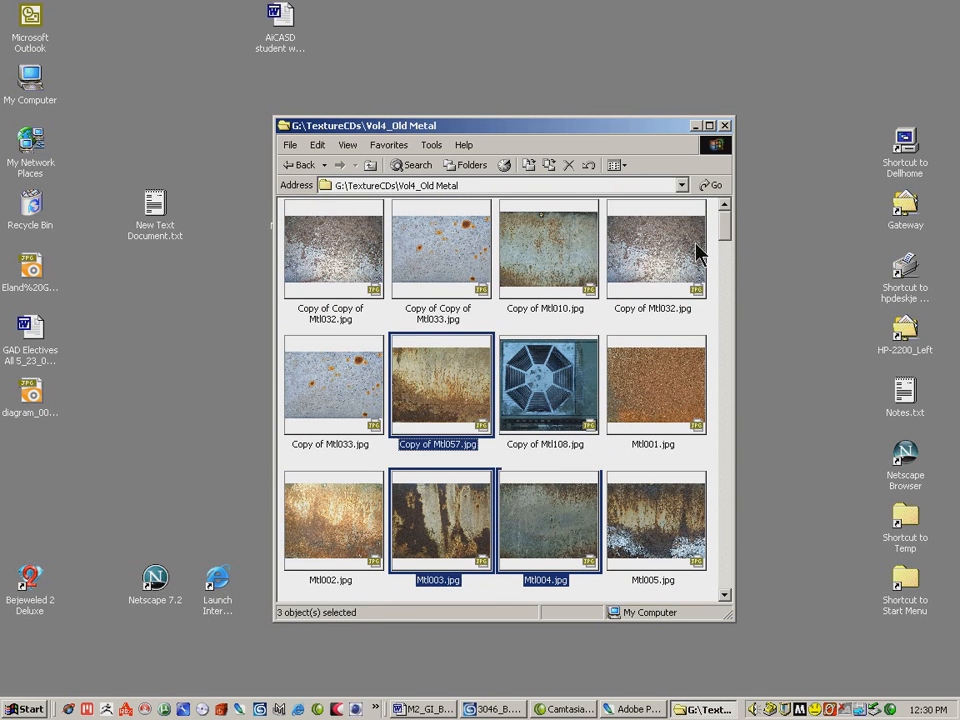
- Add Mtl010.jpg, Mtl017.jpg and Mtl018.jpg to the file selection and switch back to Photoshop
{"action": "left_click", "coordinate": [726, 242]}
{"action": "left_click_drag", "start_coordinate": [727, 248], "coordinate": [729, 262]}
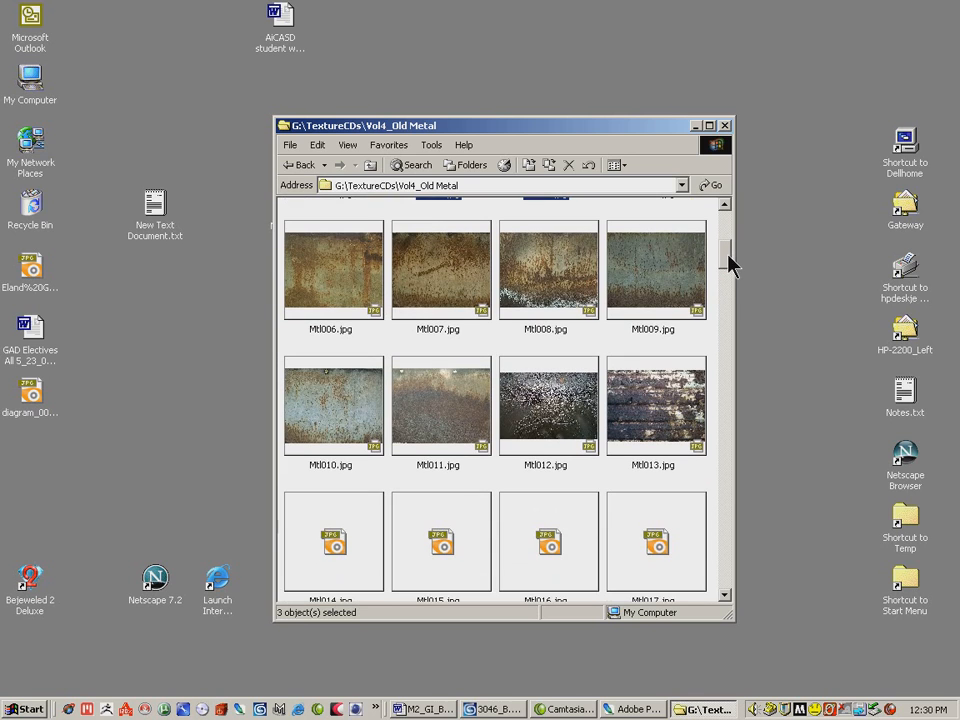
{"action": "left_click", "coordinate": [356, 414], "text": "ctrl"}
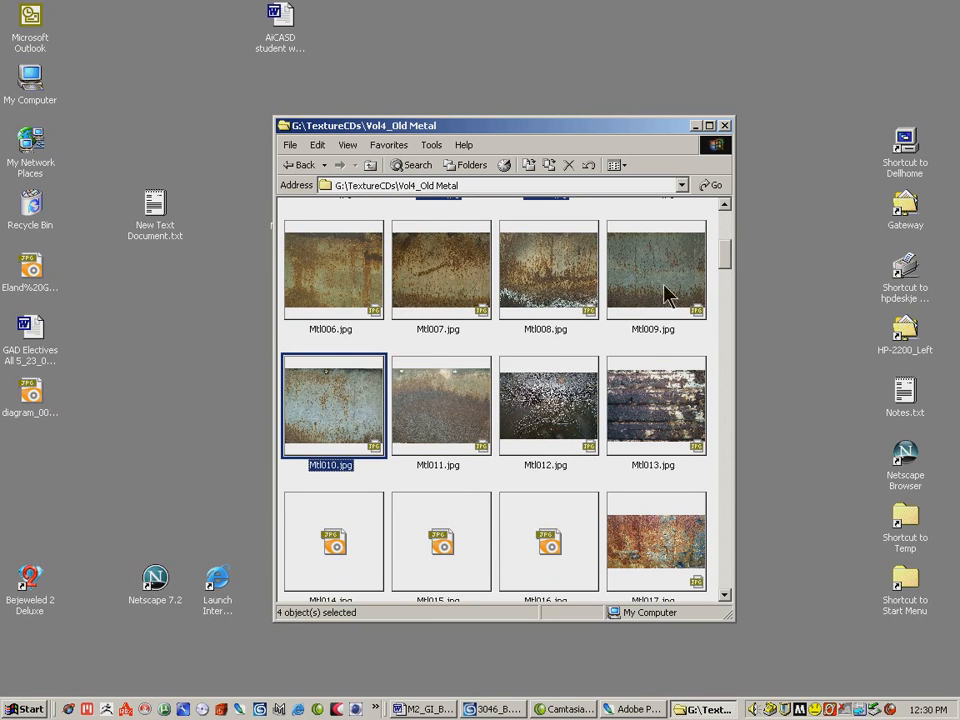
{"action": "left_click", "coordinate": [726, 254]}
{"action": "left_click_drag", "start_coordinate": [728, 262], "coordinate": [727, 283]}
{"action": "left_click", "coordinate": [645, 313], "text": "ctrl"}
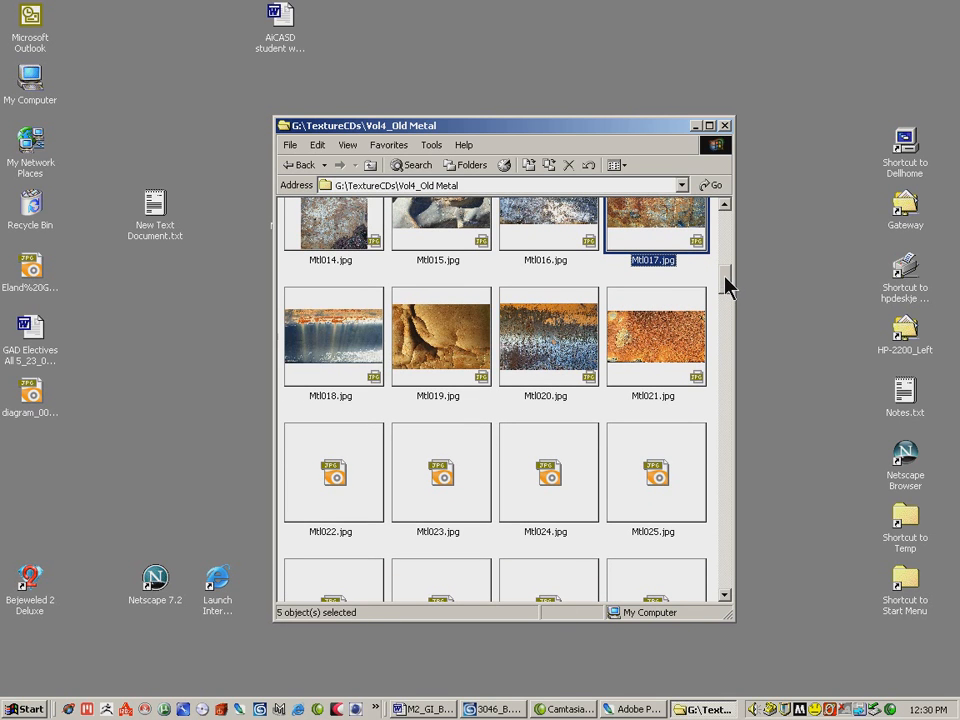
{"action": "left_click", "coordinate": [349, 400], "text": "ctrl"}
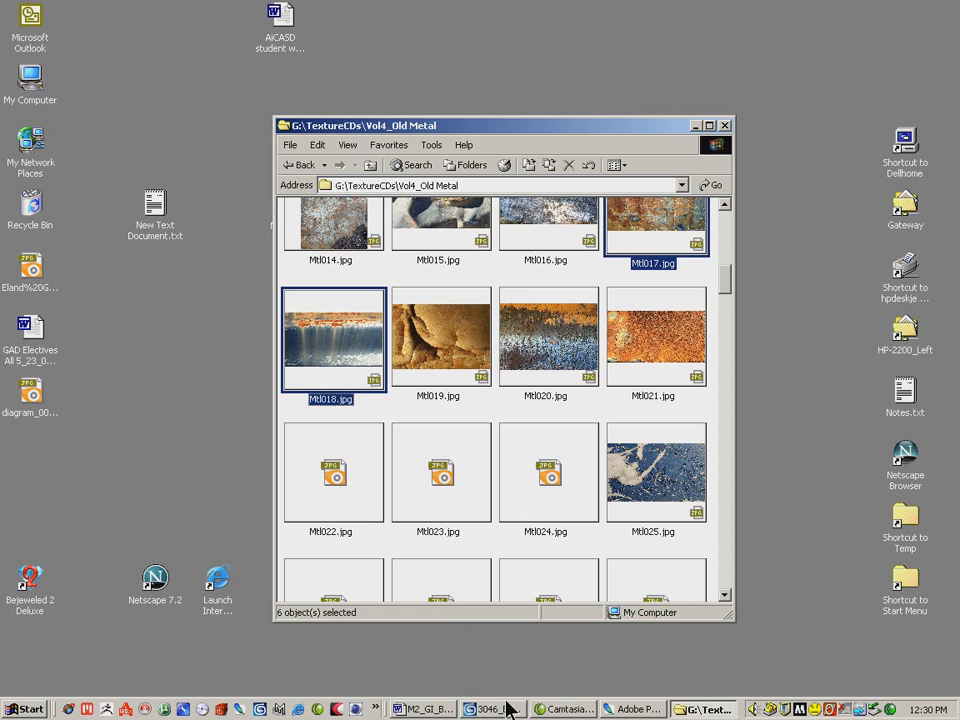
{"action": "left_click", "coordinate": [636, 709]}
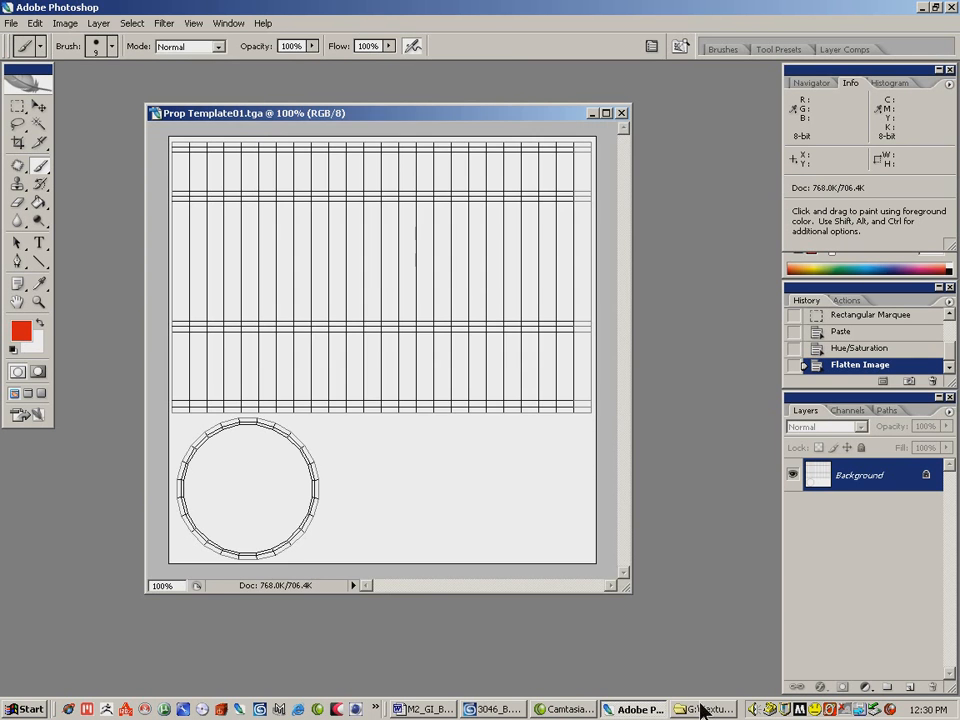
- Open the six selected metal textures in Photoshop and move the Copy of Mtl057.jpg window clear of the stack
{"action": "left_click", "coordinate": [703, 709]}
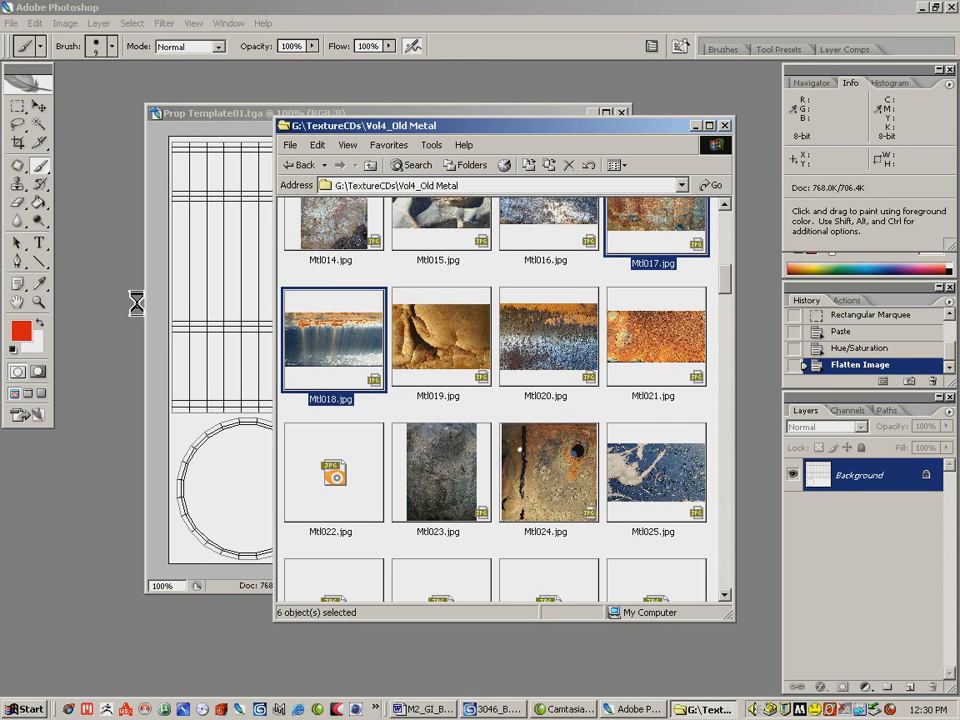
{"action": "left_click", "coordinate": [207, 335]}
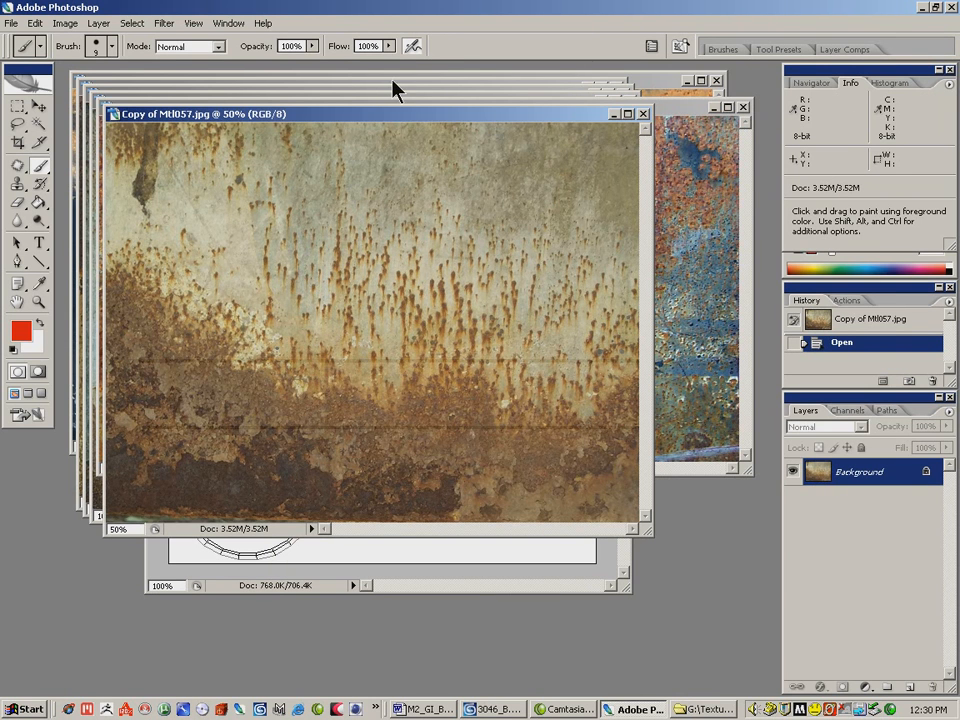
{"action": "left_click_drag", "start_coordinate": [406, 117], "coordinate": [259, 296]}
- Minimize all the texture windows except Mtl010.jpg and Copy of Mtl057.jpg, setting Mtl010.jpg apart from the stack
{"action": "left_click", "coordinate": [452, 110]}
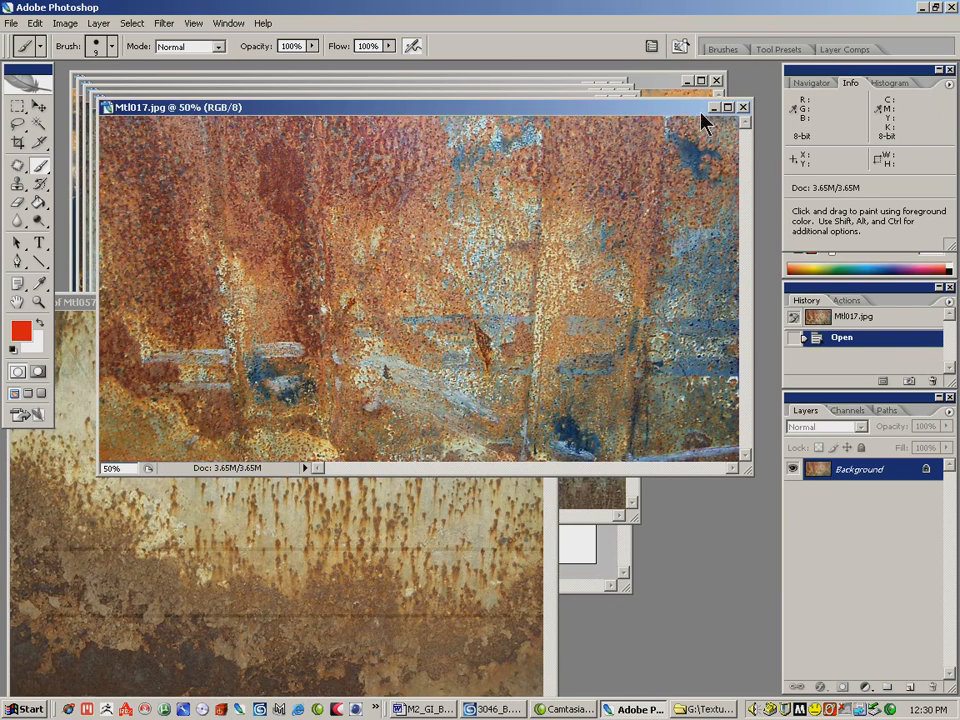
{"action": "left_click", "coordinate": [713, 107]}
{"action": "left_click", "coordinate": [502, 103]}
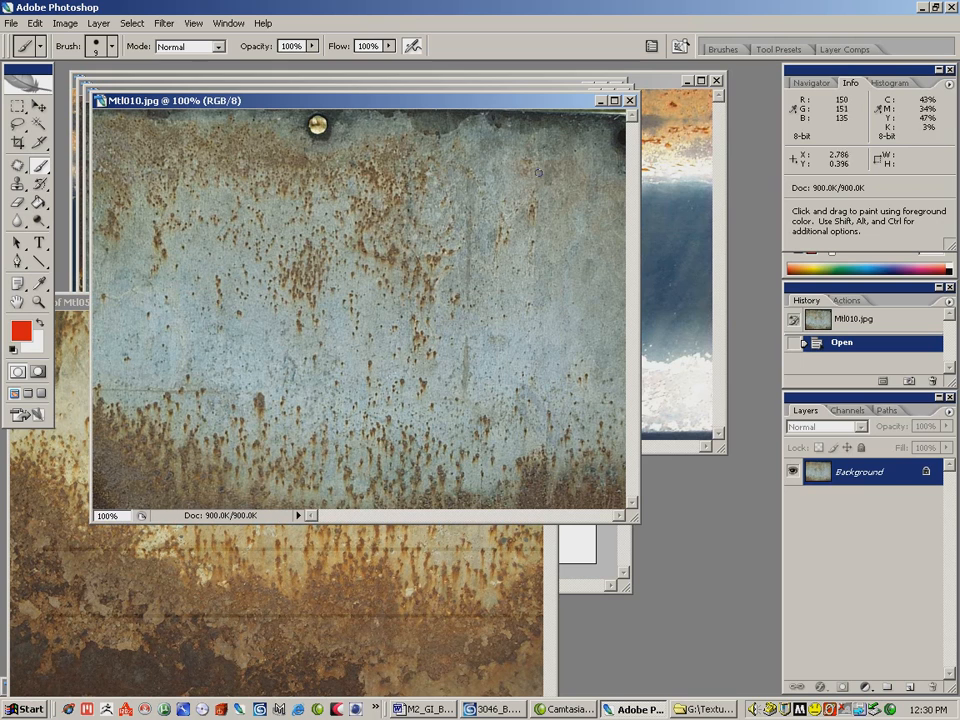
{"action": "left_click_drag", "start_coordinate": [527, 103], "coordinate": [442, 325]}
{"action": "left_click", "coordinate": [531, 93]}
{"action": "left_click", "coordinate": [593, 94]}
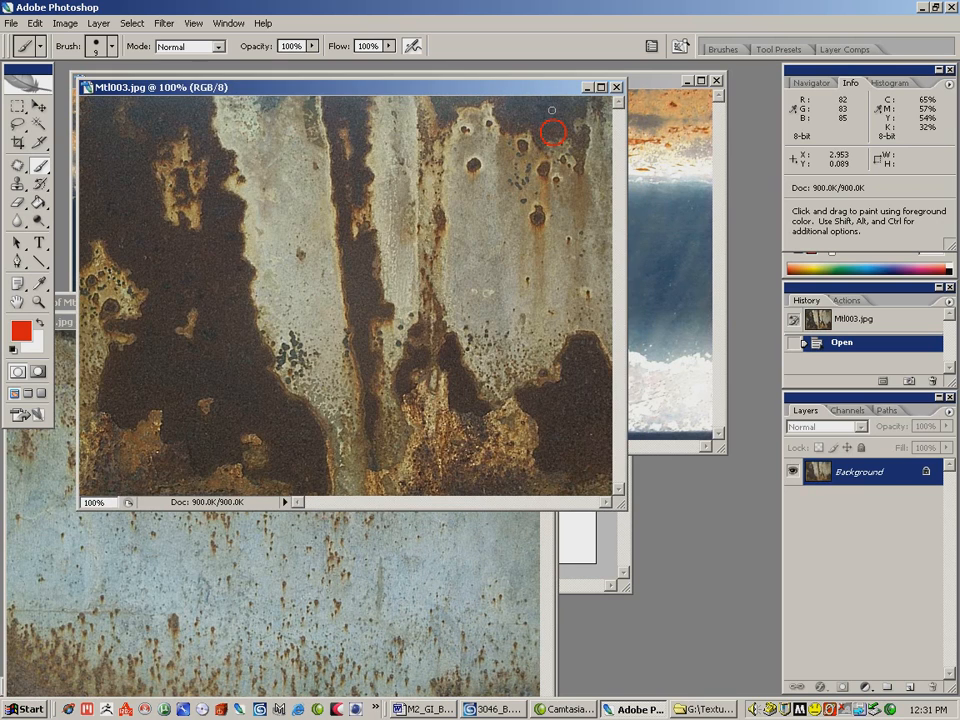
{"action": "left_click", "coordinate": [588, 87]}
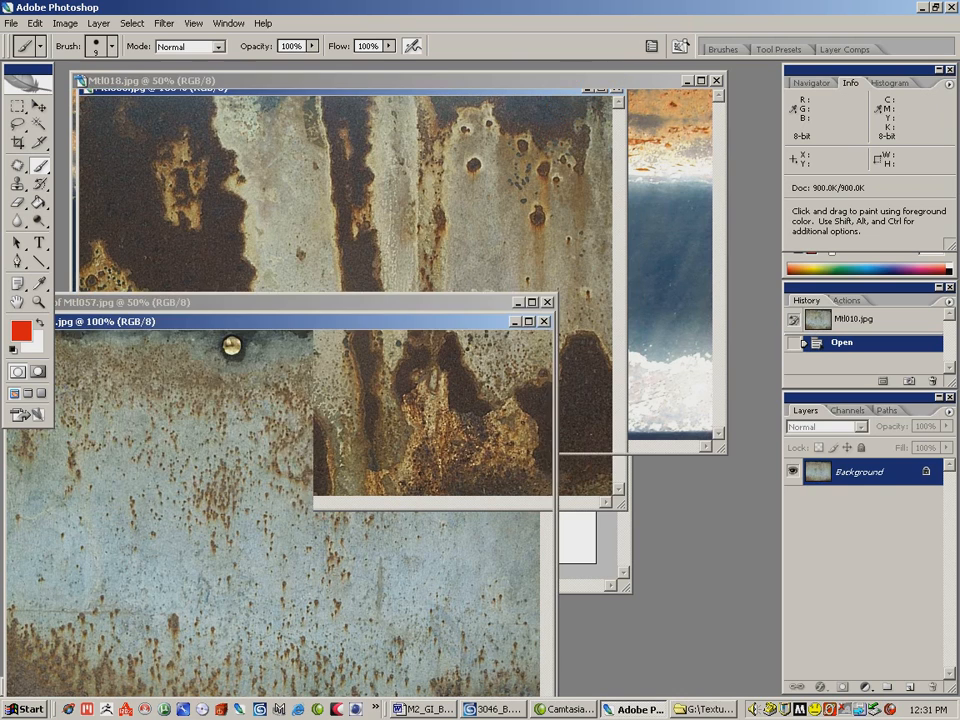
{"action": "left_click", "coordinate": [534, 92]}
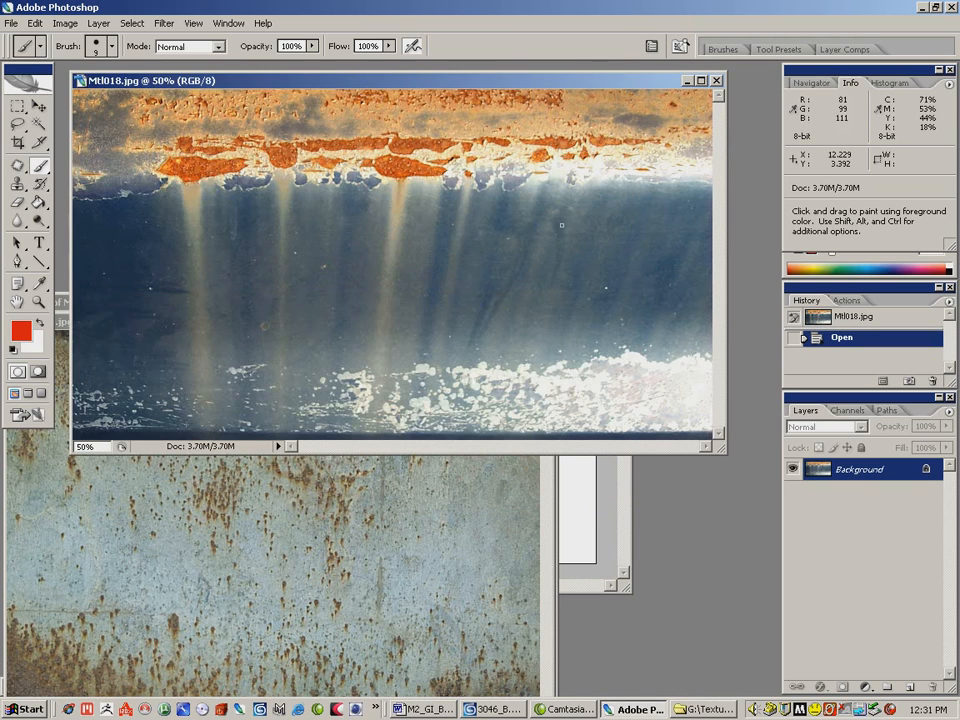
{"action": "left_click", "coordinate": [688, 81]}
- Copy the Mtl010.jpg texture into Prop Template01.tga as a new layer using the Move tool
{"action": "left_click_drag", "start_coordinate": [430, 320], "coordinate": [661, 84]}
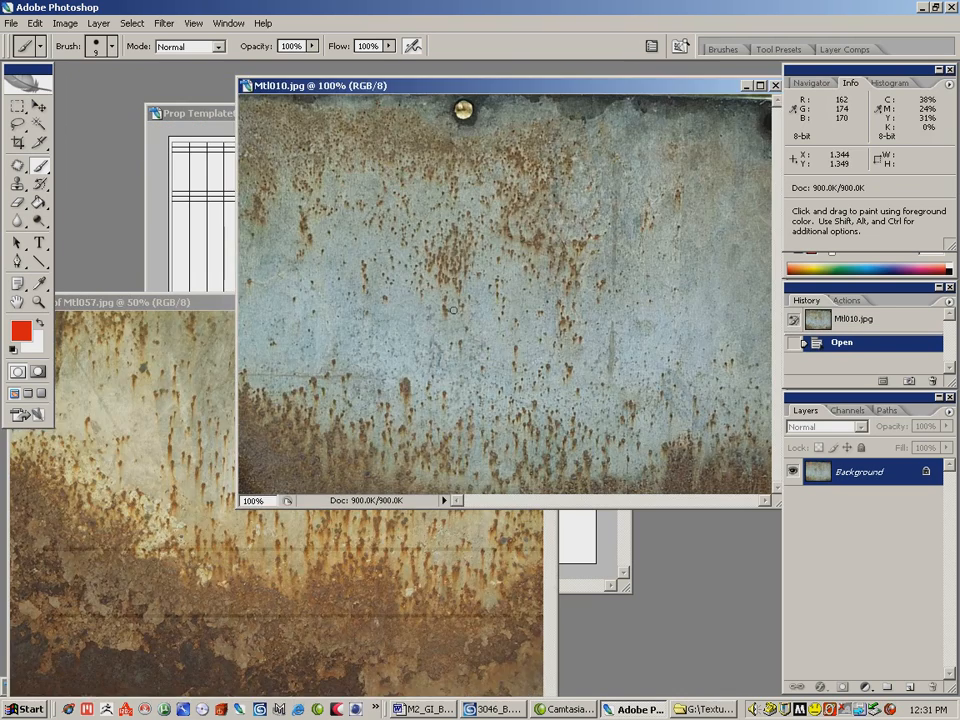
{"action": "left_click", "coordinate": [38, 106]}
{"action": "left_click_drag", "start_coordinate": [400, 152], "coordinate": [455, 378]}
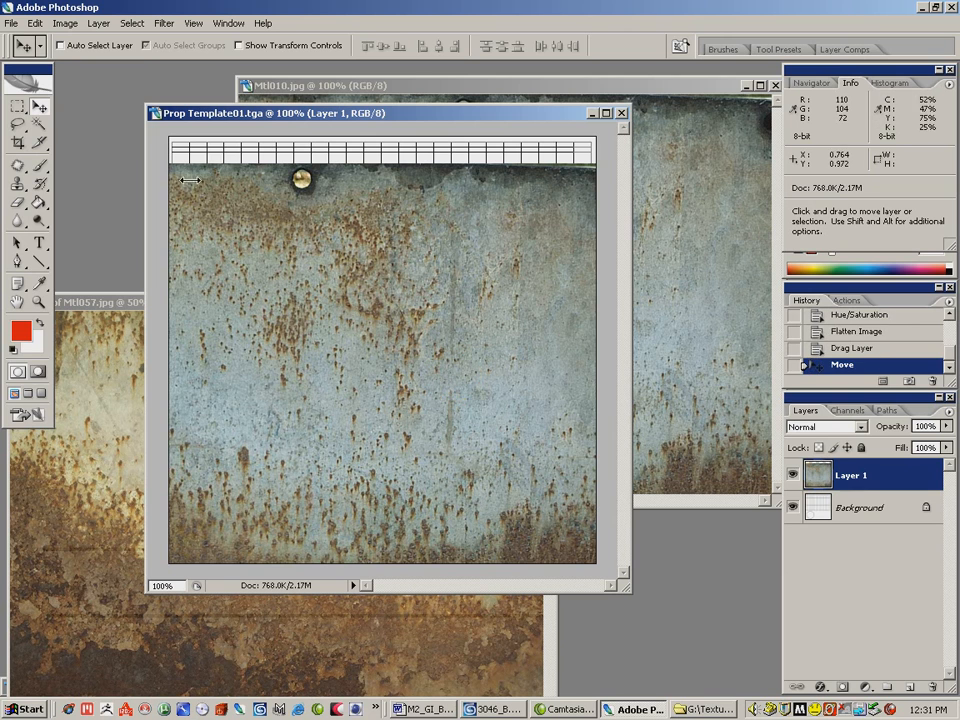
- Scale the Mtl010 texture layer to 107.1% height so that it fills the template up to its upper edge
{"action": "left_click", "coordinate": [35, 23]}
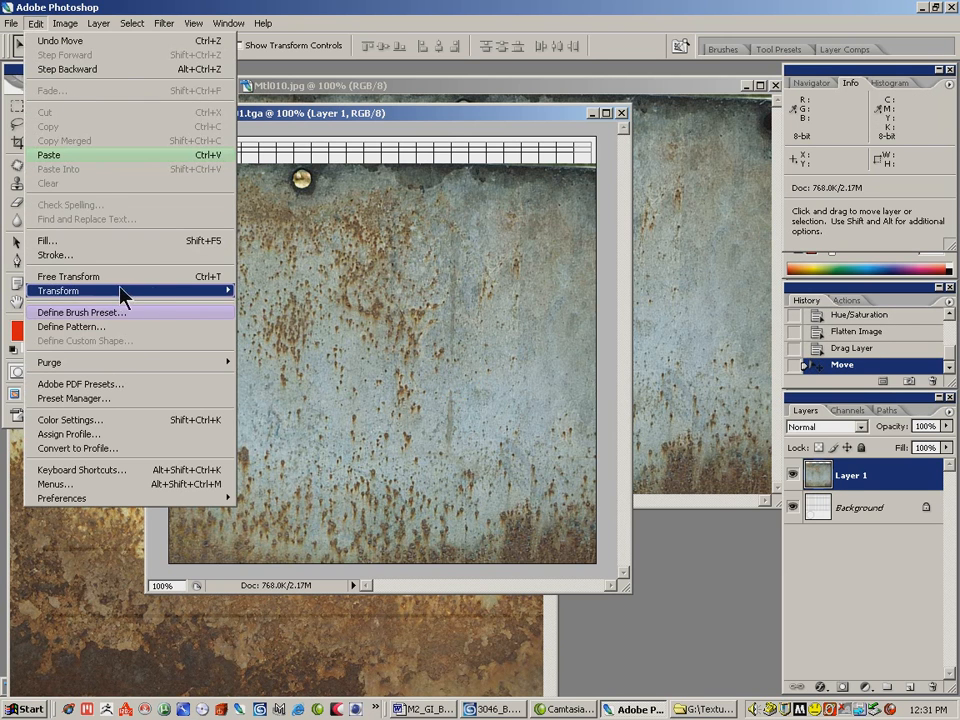
{"action": "mouse_move", "coordinate": [122, 291]}
{"action": "left_click", "coordinate": [296, 313]}
{"action": "left_click_drag", "start_coordinate": [339, 165], "coordinate": [343, 136]}
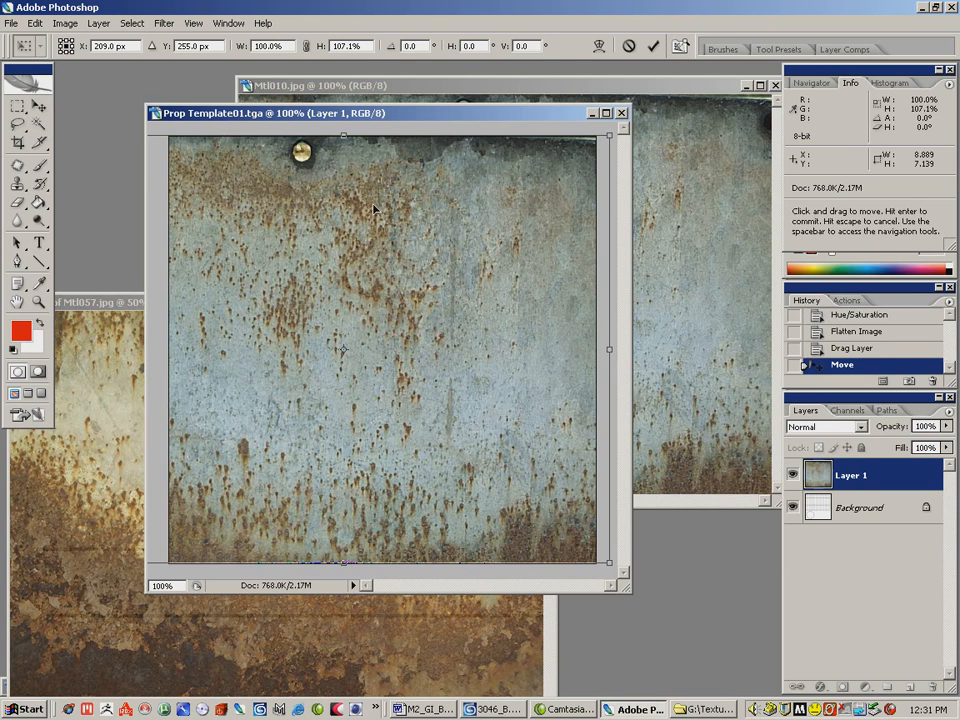
{"action": "key", "text": "Return"}
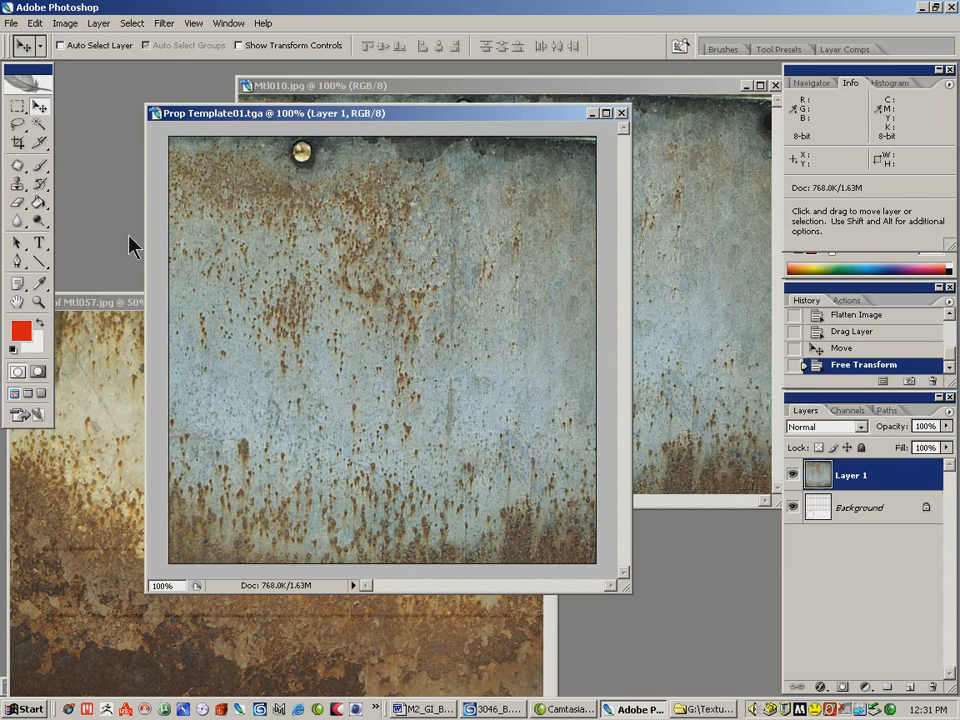
- Copy the Copy of Mtl057.jpg texture into the template as a new layer and scale it to about 43% width and 53.5% height, covering the canvas
{"action": "left_click", "coordinate": [131, 303]}
{"action": "left_click_drag", "start_coordinate": [165, 401], "coordinate": [370, 288]}
{"action": "left_click", "coordinate": [35, 23]}
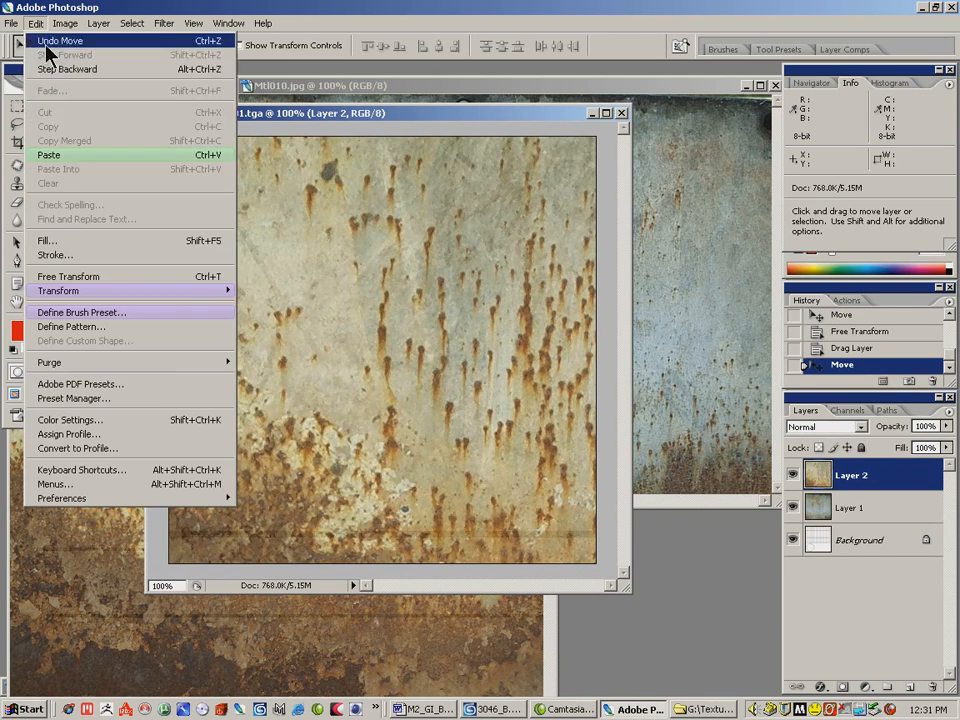
{"action": "mouse_move", "coordinate": [210, 291]}
{"action": "left_click", "coordinate": [253, 311]}
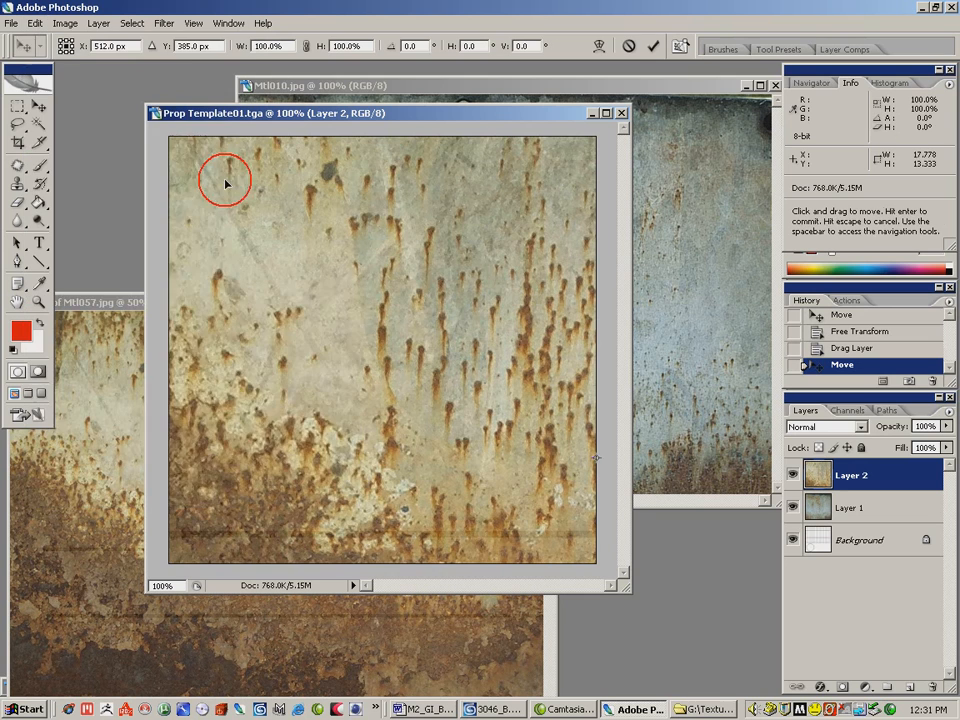
{"action": "left_click_drag", "start_coordinate": [261, 221], "coordinate": [225, 197]}
{"action": "left_click_drag", "start_coordinate": [151, 135], "coordinate": [244, 224]}
{"action": "left_click_drag", "start_coordinate": [170, 153], "coordinate": [390, 307]}
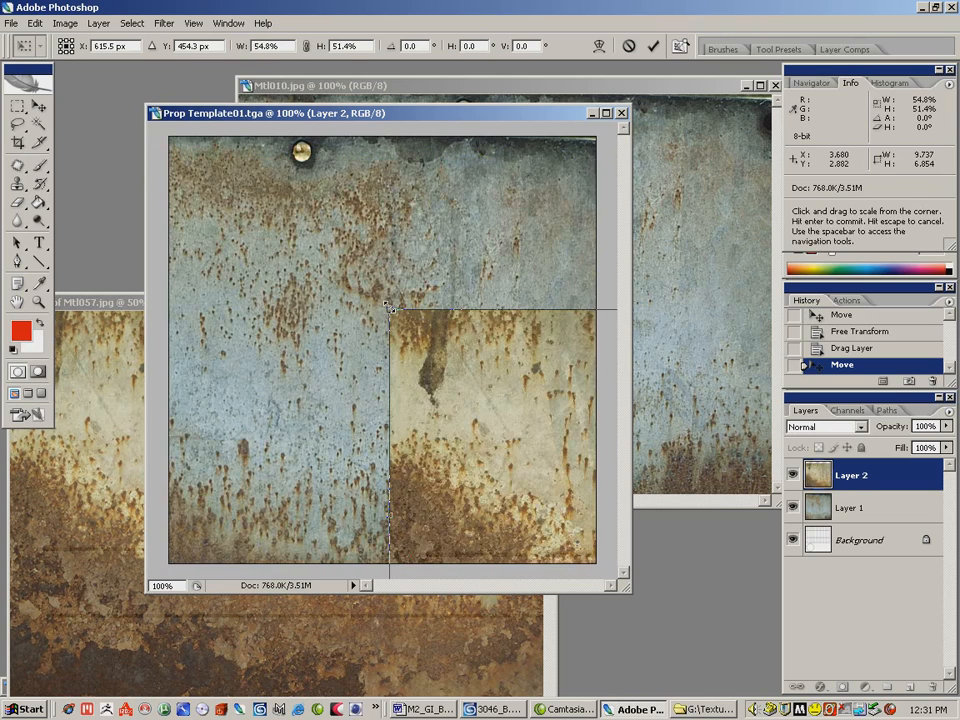
{"action": "left_click_drag", "start_coordinate": [472, 390], "coordinate": [357, 268]}
{"action": "left_click_drag", "start_coordinate": [408, 328], "coordinate": [241, 209]}
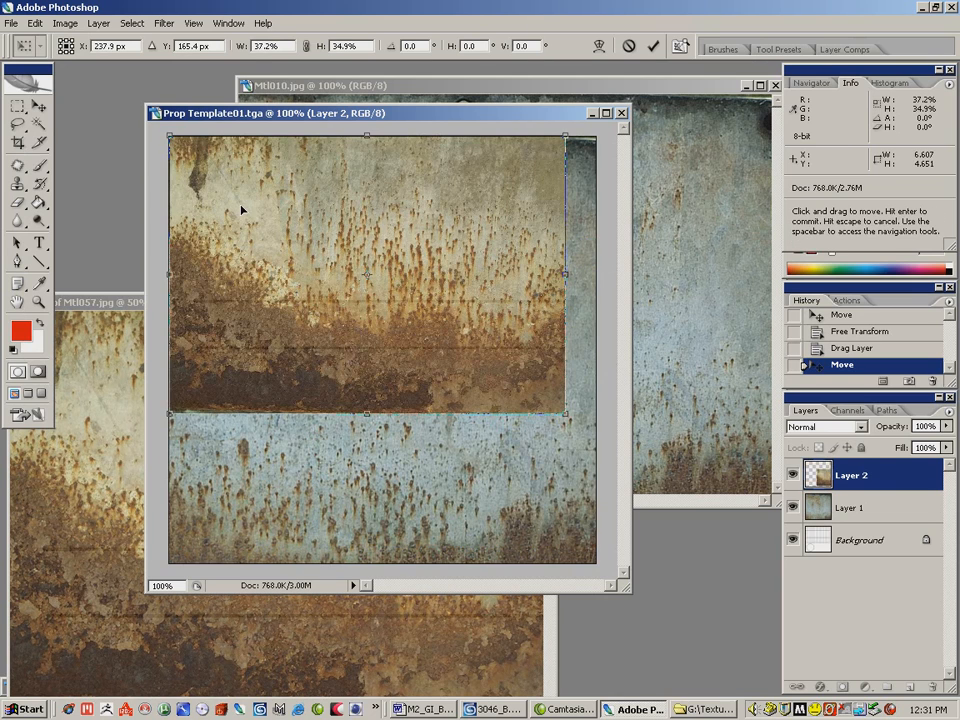
{"action": "left_click_drag", "start_coordinate": [565, 412], "coordinate": [619, 565]}
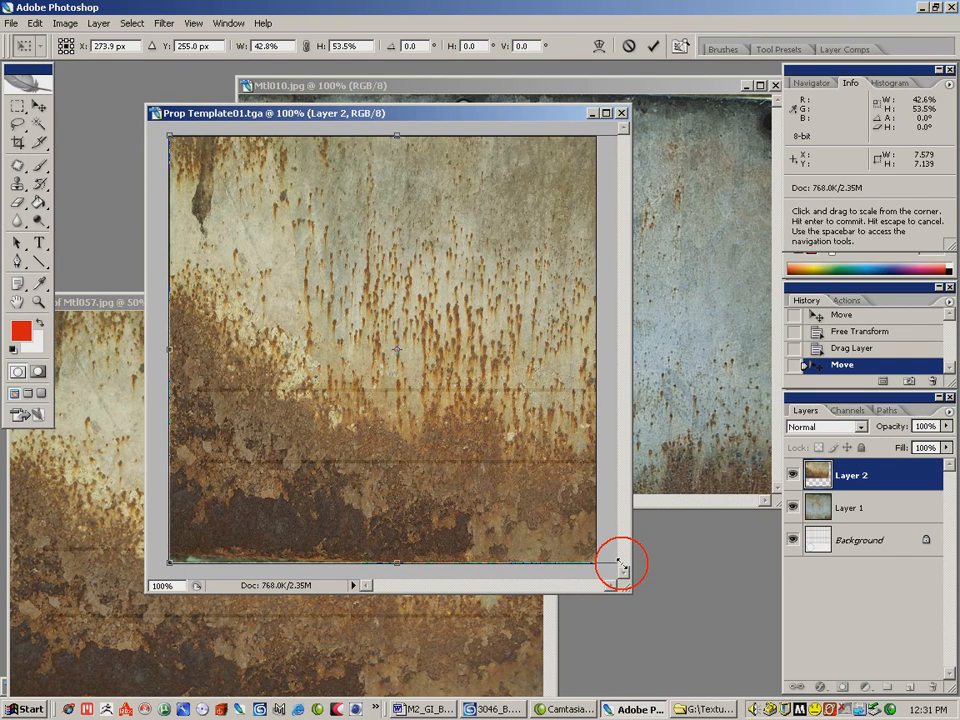
{"action": "key", "text": "Return"}
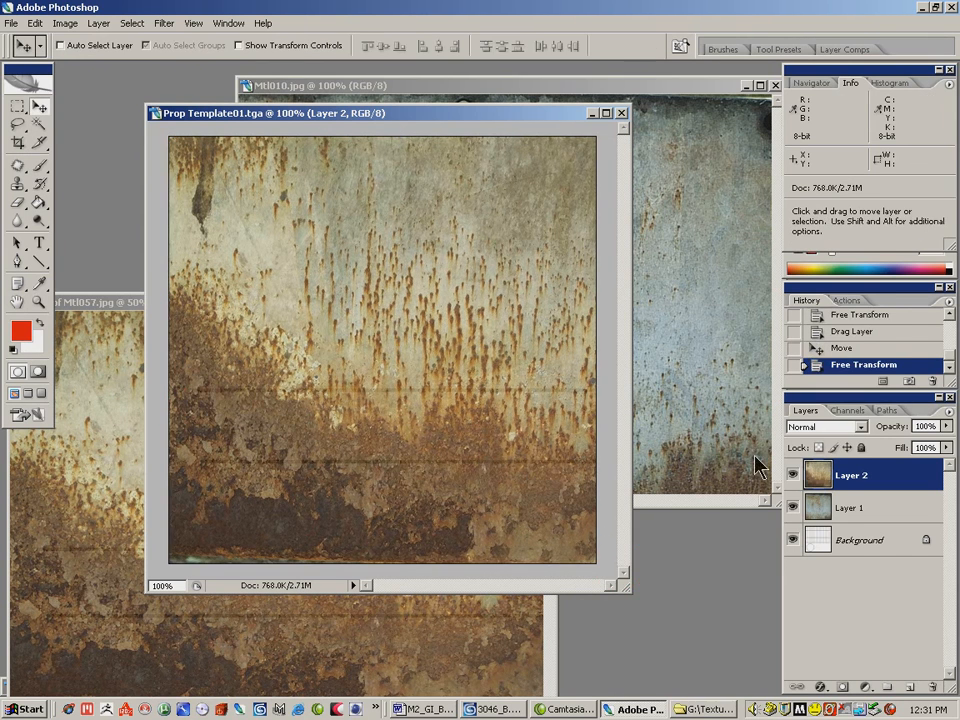
- Try out the blend modes on Layer 2 one after another and set it to Multiply
{"action": "left_click", "coordinate": [860, 428]}
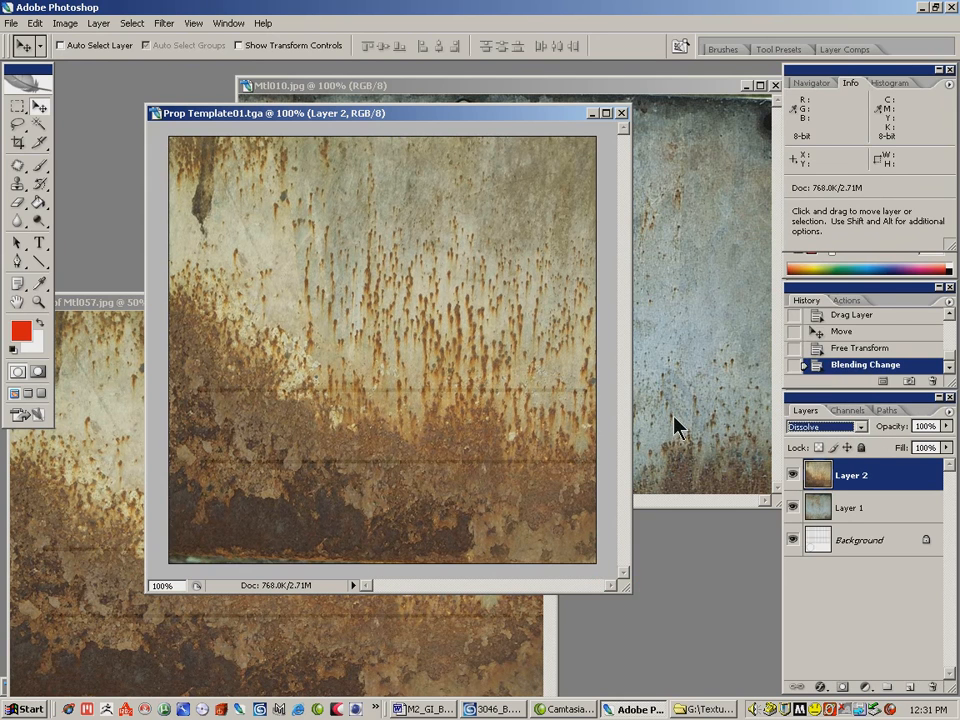
{"action": "key", "text": "shift+plus"}
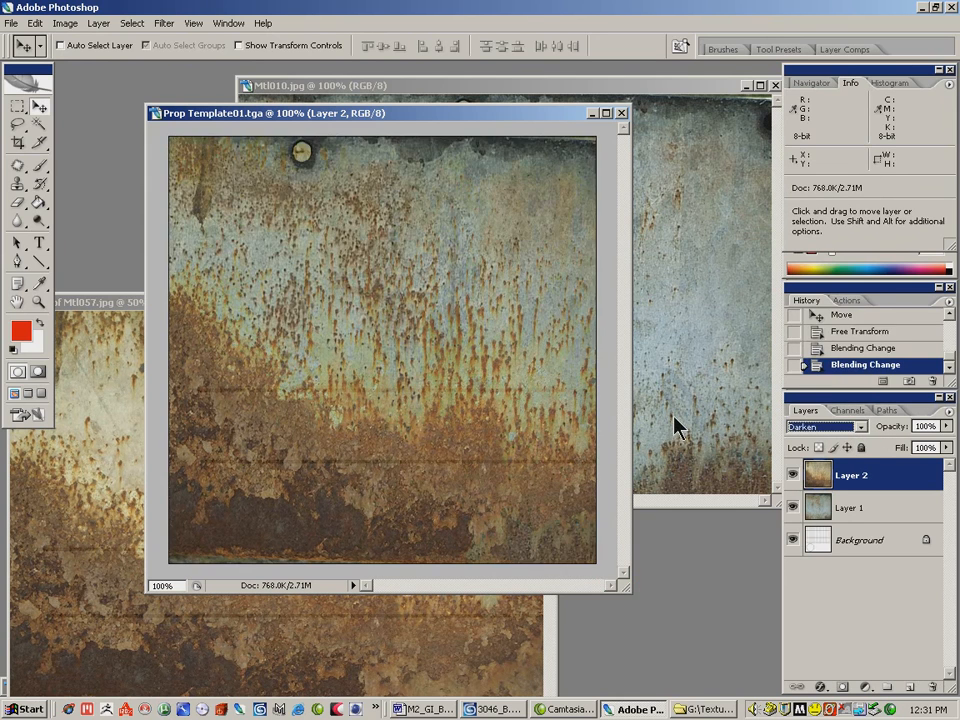
{"action": "key", "text": "shift+plus"}
{"action": "key", "text": "shift+plus"}
{"action": "key", "text": "shift+plus"}
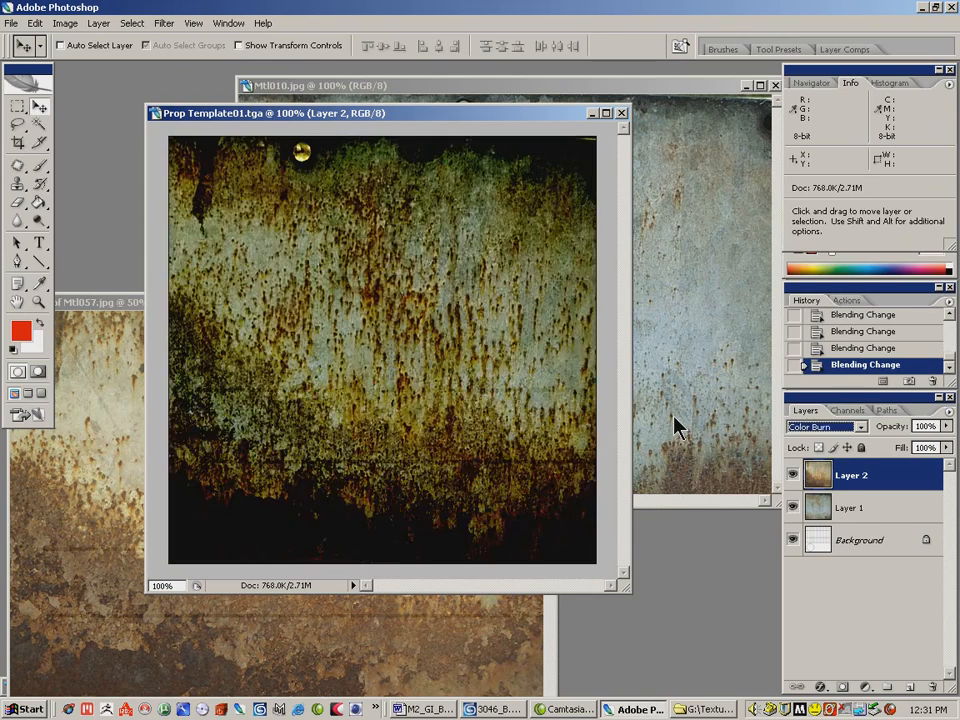
{"action": "key", "text": "shift+plus"}
{"action": "key", "text": "shift+plus"}
{"action": "key", "text": "shift+plus"}
{"action": "key", "text": "shift+plus"}
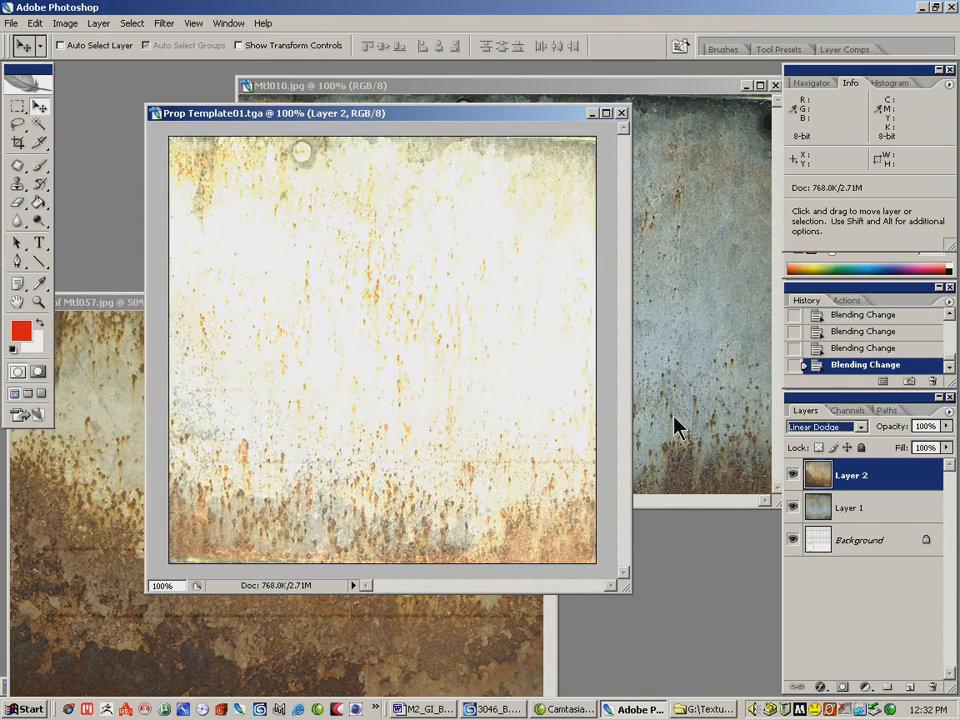
{"action": "key", "text": "shift+plus"}
{"action": "key", "text": "shift+plus"}
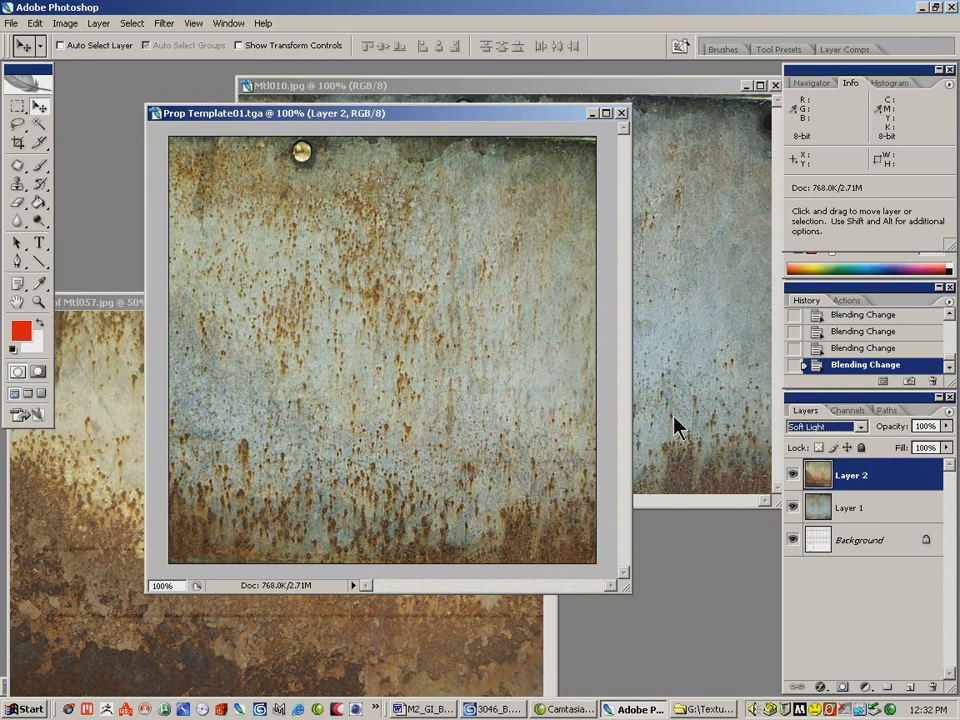
{"action": "key", "text": "shift+plus"}
{"action": "key", "text": "shift+plus"}
{"action": "key", "text": "shift+plus"}
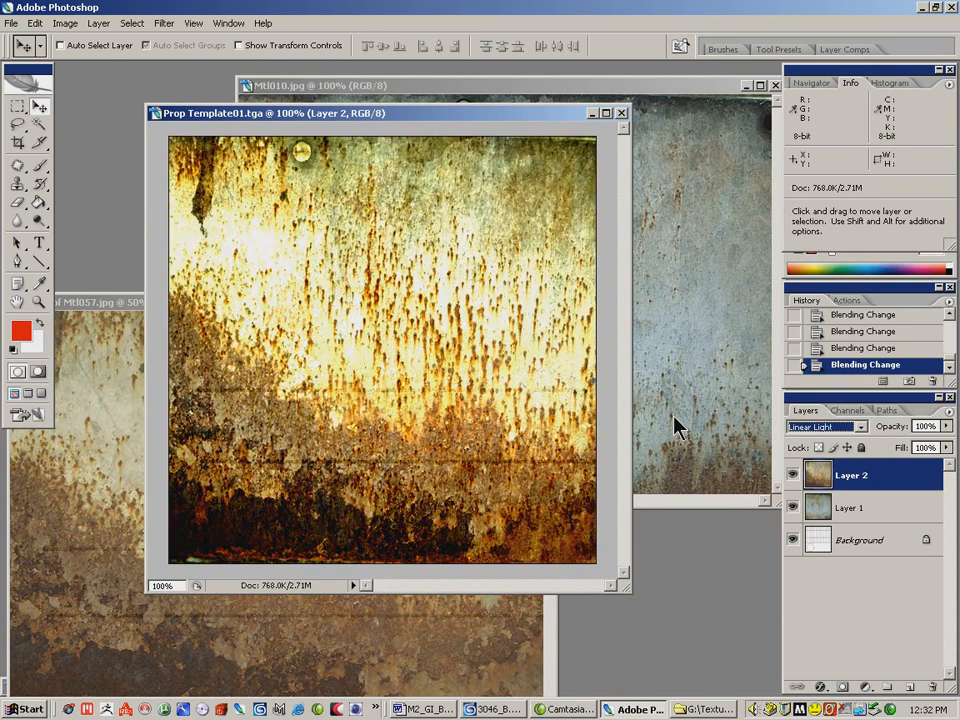
{"action": "key", "text": "shift+plus"}
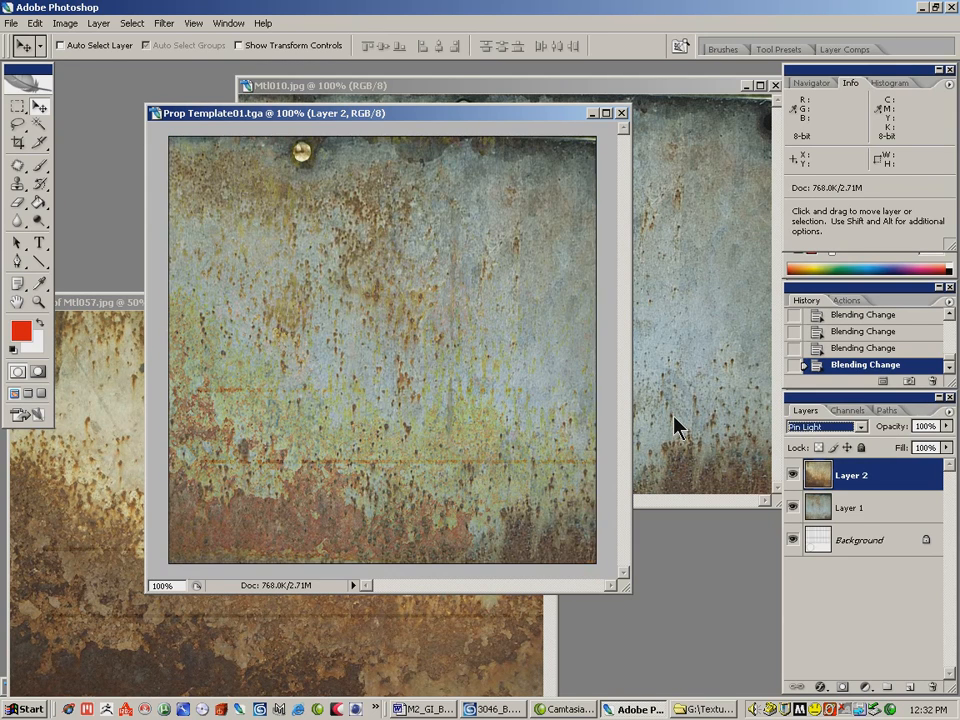
{"action": "key", "text": "shift+plus"}
{"action": "key", "text": "shift+plus"}
{"action": "key", "text": "shift+plus"}
{"action": "key", "text": "Up"}
{"action": "key", "text": "Up"}
{"action": "key", "text": "Up"}
{"action": "key", "text": "Up"}
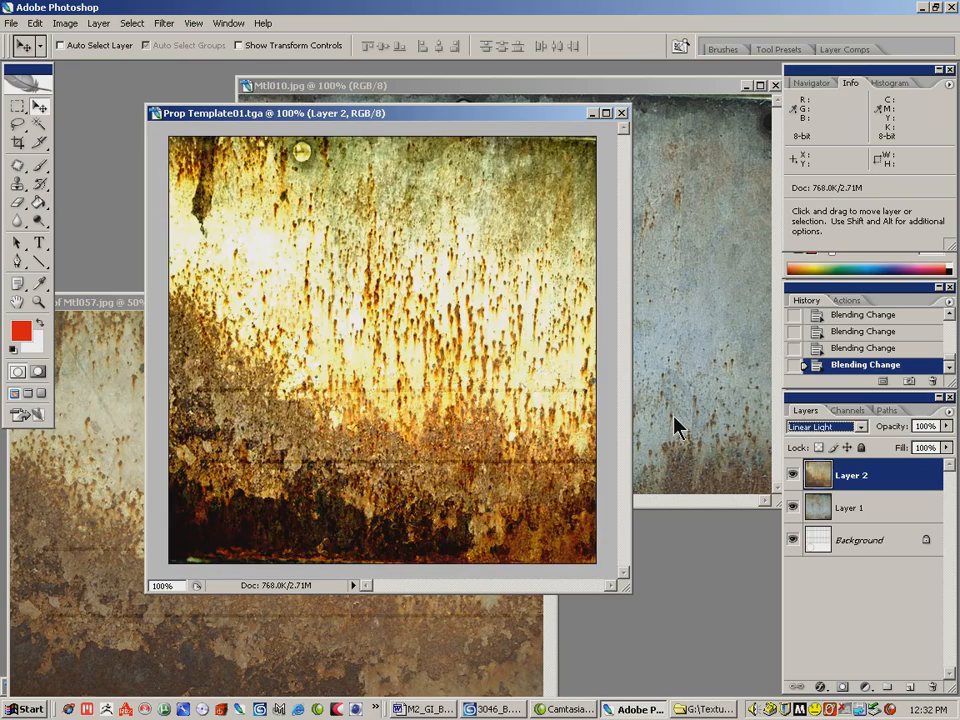
{"action": "key", "text": "Up"}
{"action": "key", "text": "Up"}
{"action": "key", "text": "Up"}
{"action": "key", "text": "Up"}
{"action": "key", "text": "Up"}
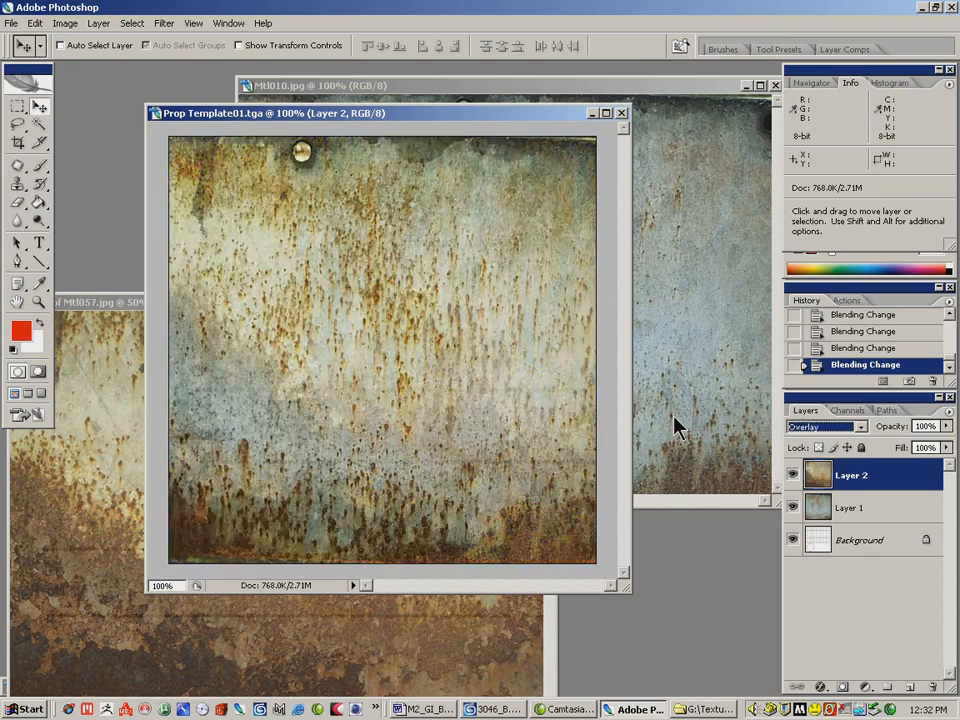
{"action": "key", "text": "Up"}
{"action": "key", "text": "Up"}
{"action": "key", "text": "Up"}
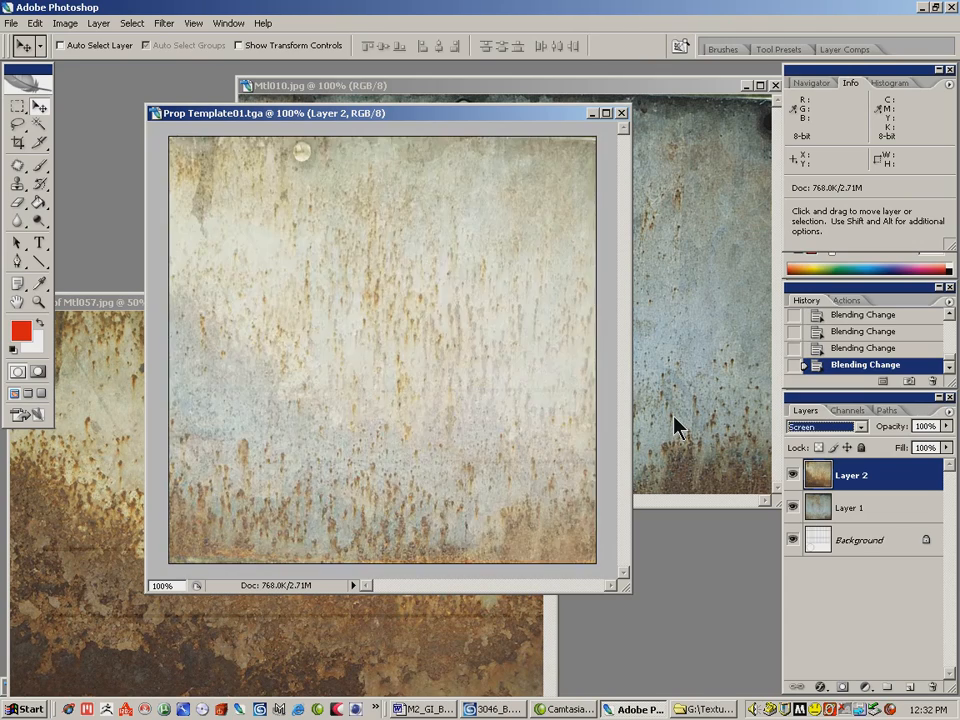
{"action": "key", "text": "Up"}
{"action": "key", "text": "Up"}
{"action": "key", "text": "Up"}
{"action": "key", "text": "Up"}
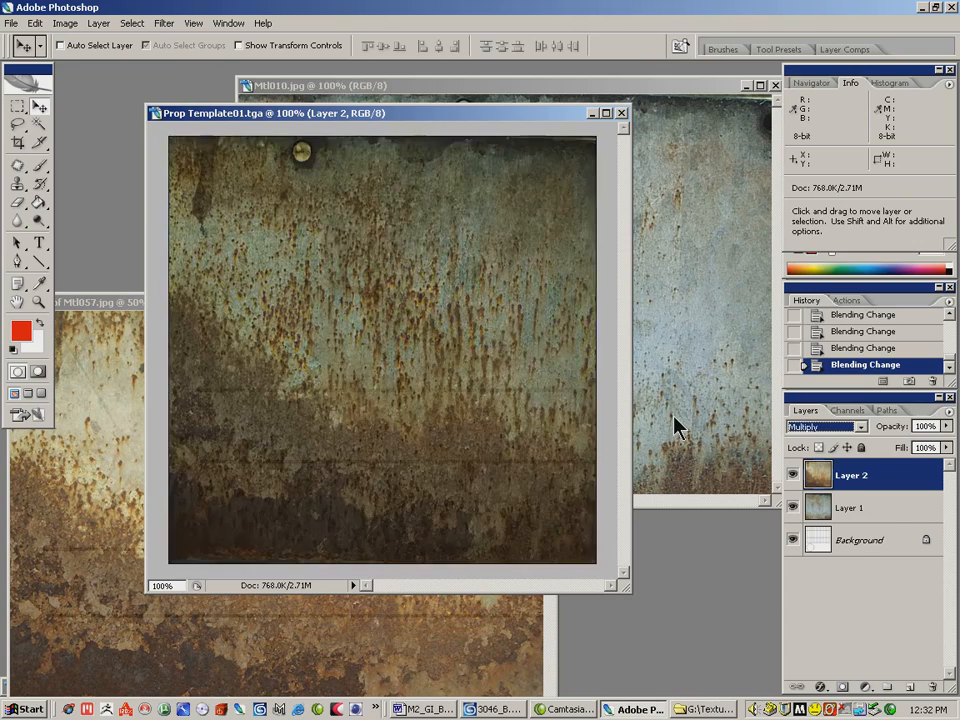
{"action": "key", "text": "Down"}
- Hide Layer 2 and remove the rivet near the upper edge of Layer 1 with the Patch tool, then deselect
{"action": "left_click", "coordinate": [850, 514]}
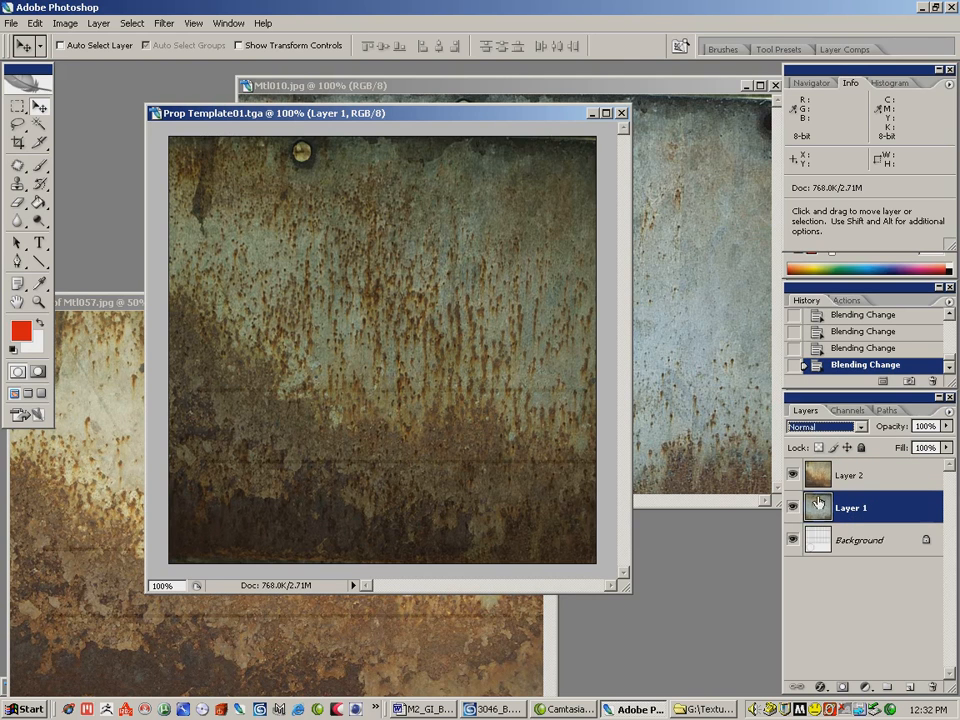
{"action": "left_click", "coordinate": [793, 475]}
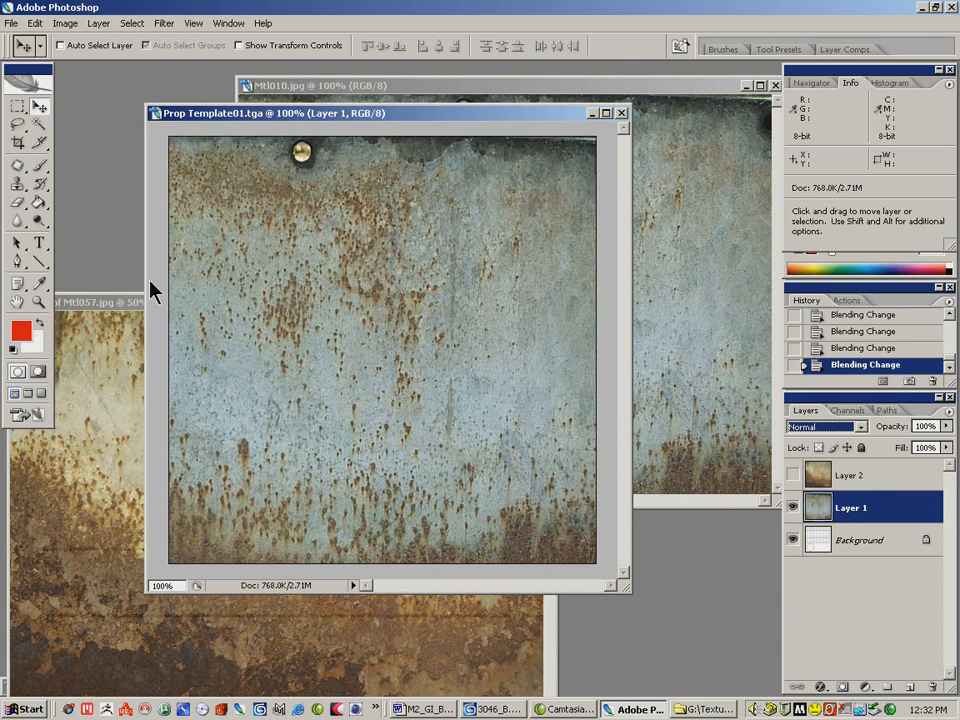
{"action": "left_click", "coordinate": [18, 164]}
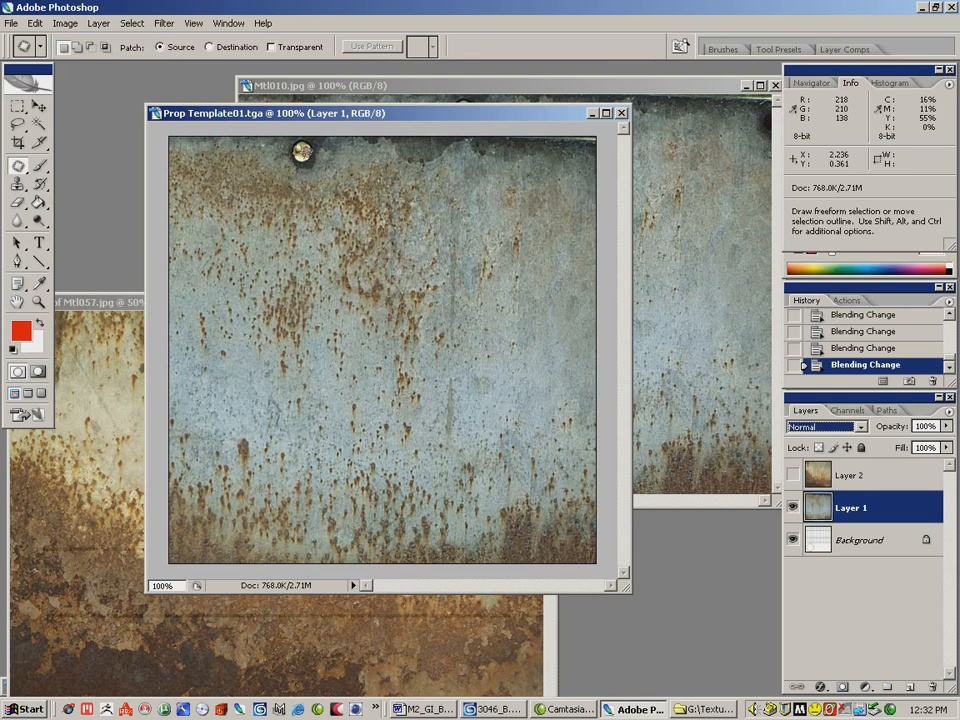
{"action": "mouse_move", "coordinate": [292, 180]}
{"action": "left_mouse_down"}
{"action": "mouse_move", "coordinate": [323, 162]}
{"action": "mouse_move", "coordinate": [312, 137]}
{"action": "mouse_move", "coordinate": [283, 150]}
{"action": "mouse_move", "coordinate": [323, 181]}
{"action": "mouse_move", "coordinate": [390, 198]}
{"action": "left_mouse_up"}
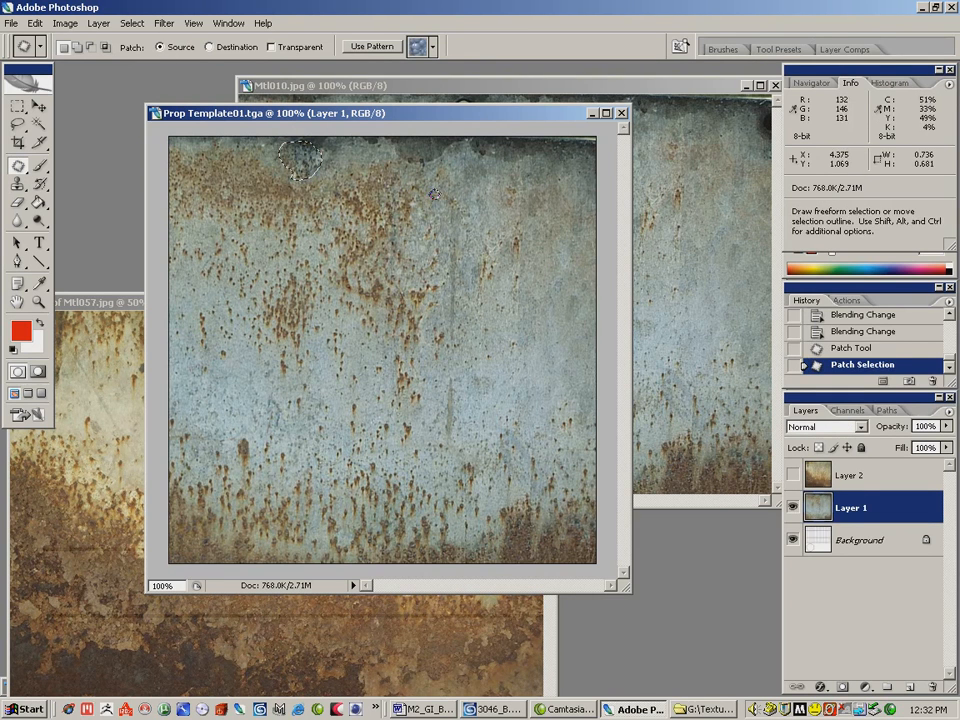
{"action": "key", "text": "ctrl+d"}
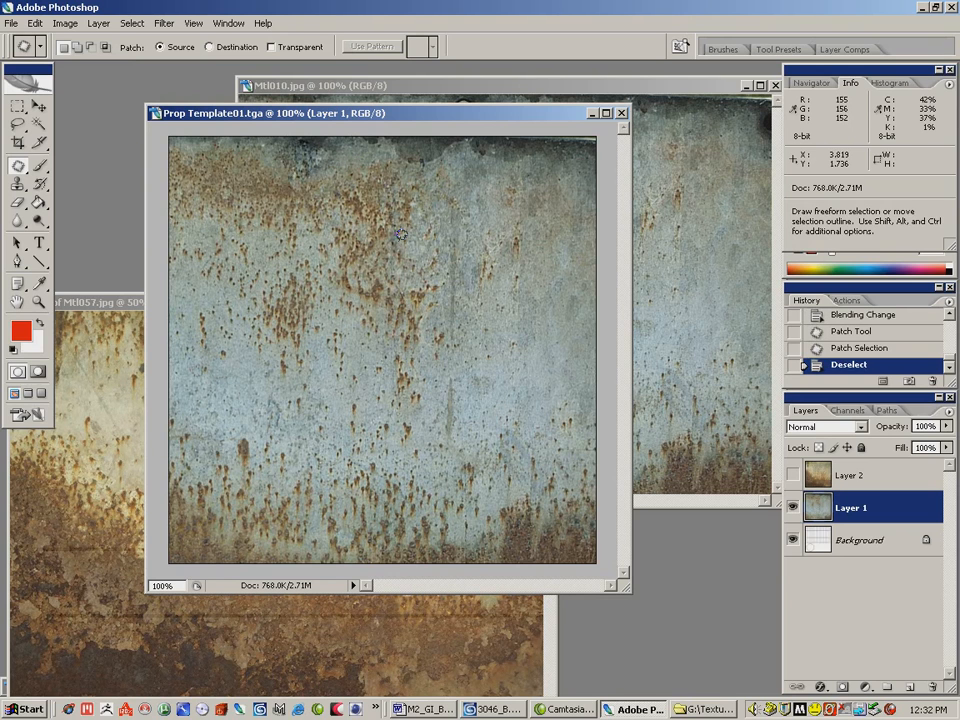
- Patch out the dark vertical streaks just right of the center of Layer 1 using clean metal beside and below them
{"action": "mouse_move", "coordinate": [452, 370]}
{"action": "left_mouse_down"}
{"action": "mouse_move", "coordinate": [463, 401]}
{"action": "mouse_move", "coordinate": [444, 450]}
{"action": "mouse_move", "coordinate": [452, 370]}
{"action": "left_mouse_up"}
{"action": "left_click_drag", "start_coordinate": [449, 404], "coordinate": [491, 382]}
{"action": "mouse_move", "coordinate": [466, 298]}
{"action": "left_mouse_down"}
{"action": "mouse_move", "coordinate": [460, 182]}
{"action": "mouse_move", "coordinate": [454, 329]}
{"action": "mouse_move", "coordinate": [466, 302]}
{"action": "left_mouse_up"}
{"action": "left_click_drag", "start_coordinate": [460, 305], "coordinate": [457, 394]}
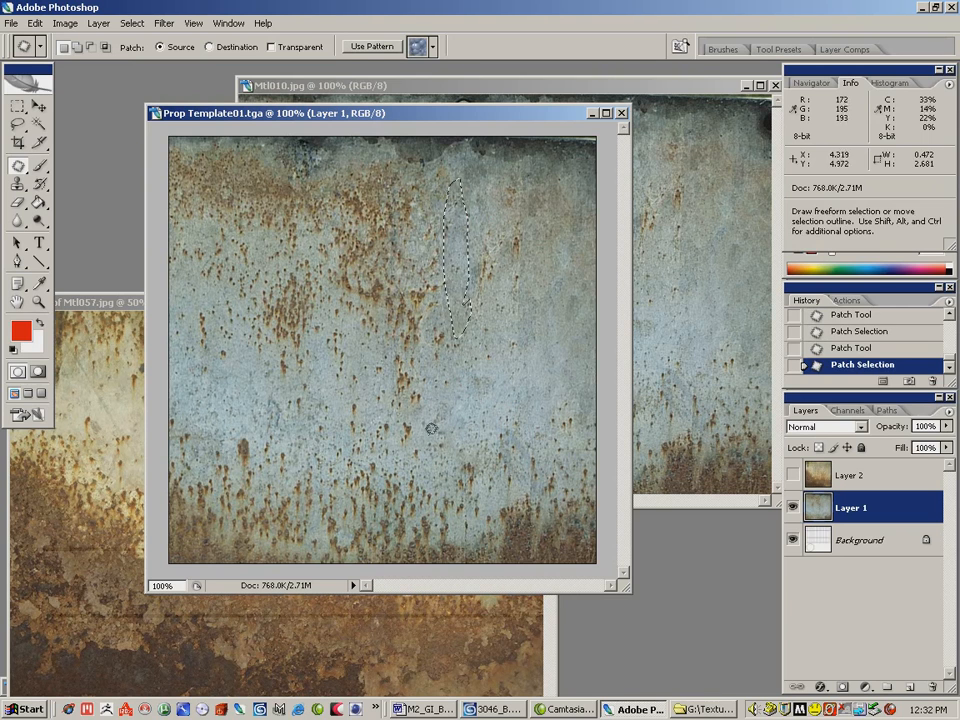
- Patch out the isolated rust spots in the lower-left part of Layer 1 using nearby clean metal
{"action": "mouse_move", "coordinate": [276, 401]}
{"action": "left_mouse_down"}
{"action": "mouse_move", "coordinate": [251, 410]}
{"action": "mouse_move", "coordinate": [280, 402]}
{"action": "left_mouse_up"}
{"action": "left_click_drag", "start_coordinate": [269, 409], "coordinate": [222, 400]}
{"action": "mouse_move", "coordinate": [212, 334]}
{"action": "left_mouse_down"}
{"action": "mouse_move", "coordinate": [214, 326]}
{"action": "mouse_move", "coordinate": [208, 345]}
{"action": "mouse_move", "coordinate": [212, 330]}
{"action": "left_mouse_up"}
{"action": "left_click_drag", "start_coordinate": [203, 332], "coordinate": [250, 373]}
{"action": "left_click_drag", "start_coordinate": [256, 438], "coordinate": [254, 434]}
{"action": "left_click_drag", "start_coordinate": [244, 447], "coordinate": [279, 391]}
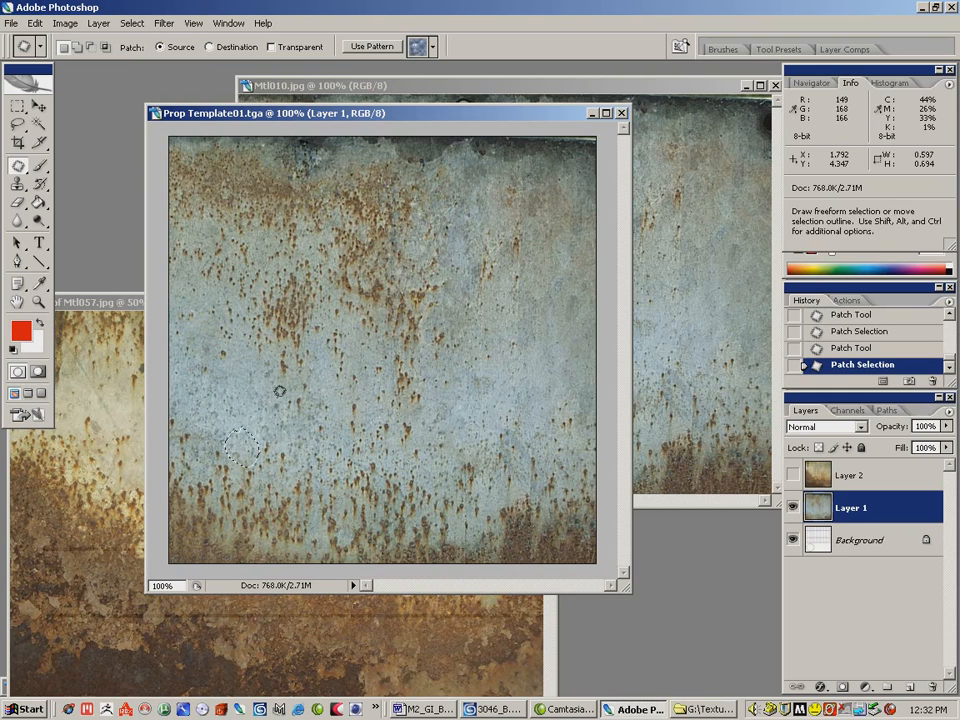
- Patch out the rust clusters left of and at the center of Layer 1 with cleaner metal from the right side, then deselect
{"action": "mouse_move", "coordinate": [347, 385]}
{"action": "left_mouse_down"}
{"action": "mouse_move", "coordinate": [349, 376]}
{"action": "mouse_move", "coordinate": [332, 372]}
{"action": "mouse_move", "coordinate": [344, 381]}
{"action": "left_mouse_up"}
{"action": "left_click_drag", "start_coordinate": [339, 362], "coordinate": [293, 384]}
{"action": "mouse_move", "coordinate": [320, 304]}
{"action": "left_mouse_down"}
{"action": "mouse_move", "coordinate": [311, 267]}
{"action": "mouse_move", "coordinate": [282, 360]}
{"action": "mouse_move", "coordinate": [318, 300]}
{"action": "left_mouse_up"}
{"action": "left_click_drag", "start_coordinate": [290, 319], "coordinate": [526, 366]}
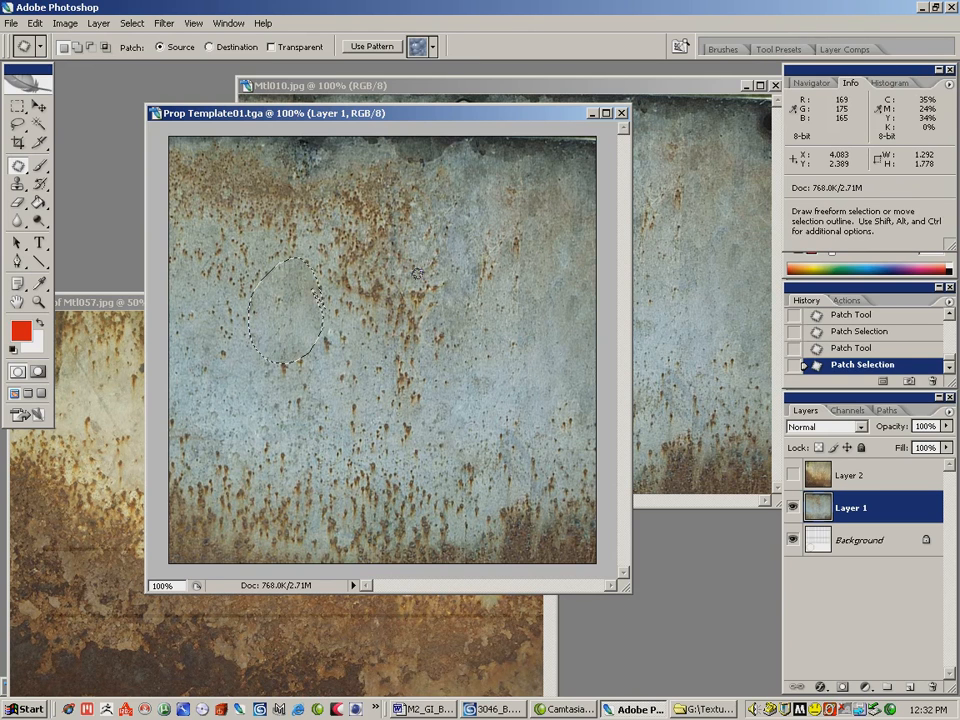
{"action": "mouse_move", "coordinate": [412, 278]}
{"action": "left_mouse_down"}
{"action": "mouse_move", "coordinate": [381, 263]}
{"action": "mouse_move", "coordinate": [361, 268]}
{"action": "mouse_move", "coordinate": [331, 245]}
{"action": "mouse_move", "coordinate": [361, 337]}
{"action": "left_mouse_up"}
{"action": "mouse_move", "coordinate": [426, 401]}
{"action": "left_mouse_down"}
{"action": "mouse_move", "coordinate": [410, 280]}
{"action": "mouse_move", "coordinate": [525, 270]}
{"action": "left_mouse_up"}
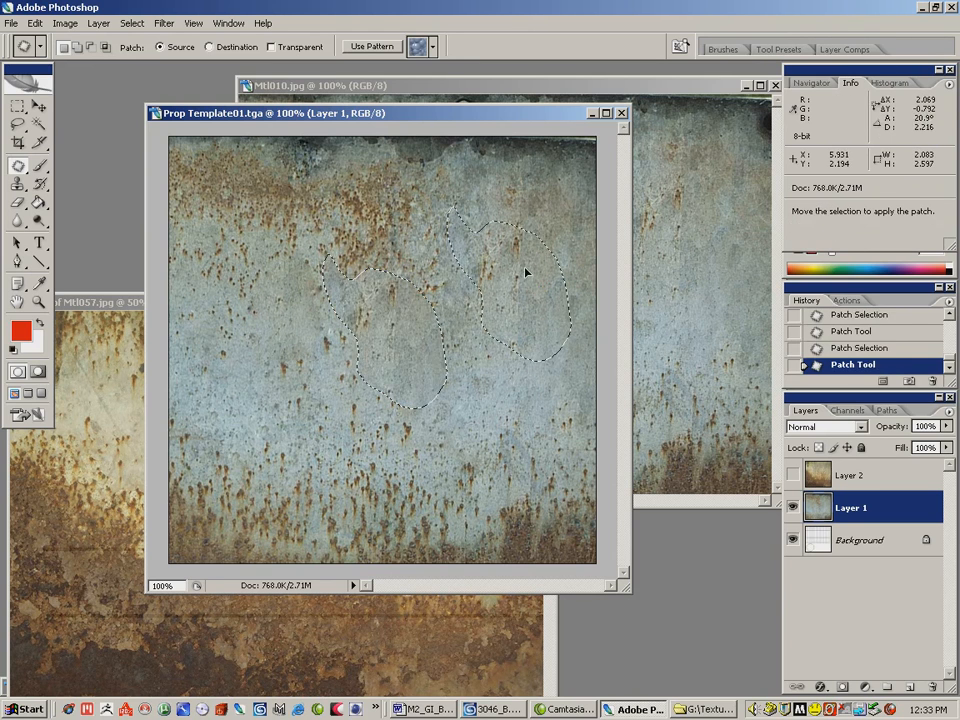
{"action": "key", "text": "ctrl+d"}
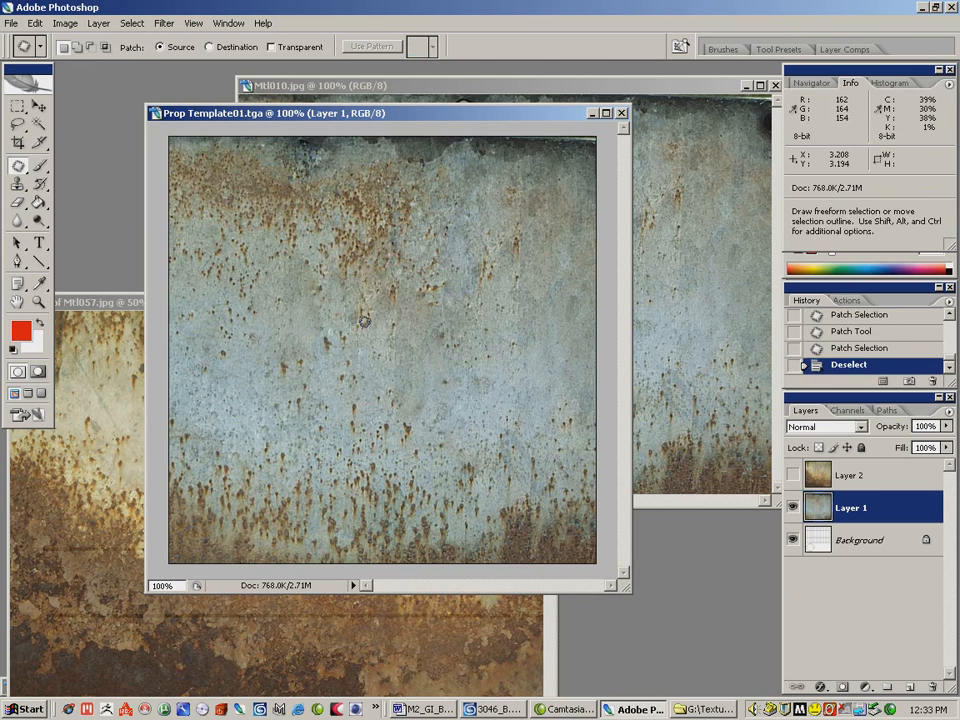
- Patch out the remaining rust drips near the center and the streaks in the upper right of Layer 1, then deselect
{"action": "mouse_move", "coordinate": [336, 314]}
{"action": "left_mouse_down"}
{"action": "mouse_move", "coordinate": [366, 429]}
{"action": "mouse_move", "coordinate": [356, 340]}
{"action": "left_mouse_up"}
{"action": "mouse_move", "coordinate": [350, 372]}
{"action": "left_mouse_down"}
{"action": "mouse_move", "coordinate": [403, 375]}
{"action": "mouse_move", "coordinate": [473, 293]}
{"action": "mouse_move", "coordinate": [540, 253]}
{"action": "mouse_move", "coordinate": [479, 231]}
{"action": "mouse_move", "coordinate": [519, 296]}
{"action": "left_mouse_up"}
{"action": "left_click_drag", "start_coordinate": [505, 276], "coordinate": [543, 287]}
{"action": "key", "text": "ctrl+d"}
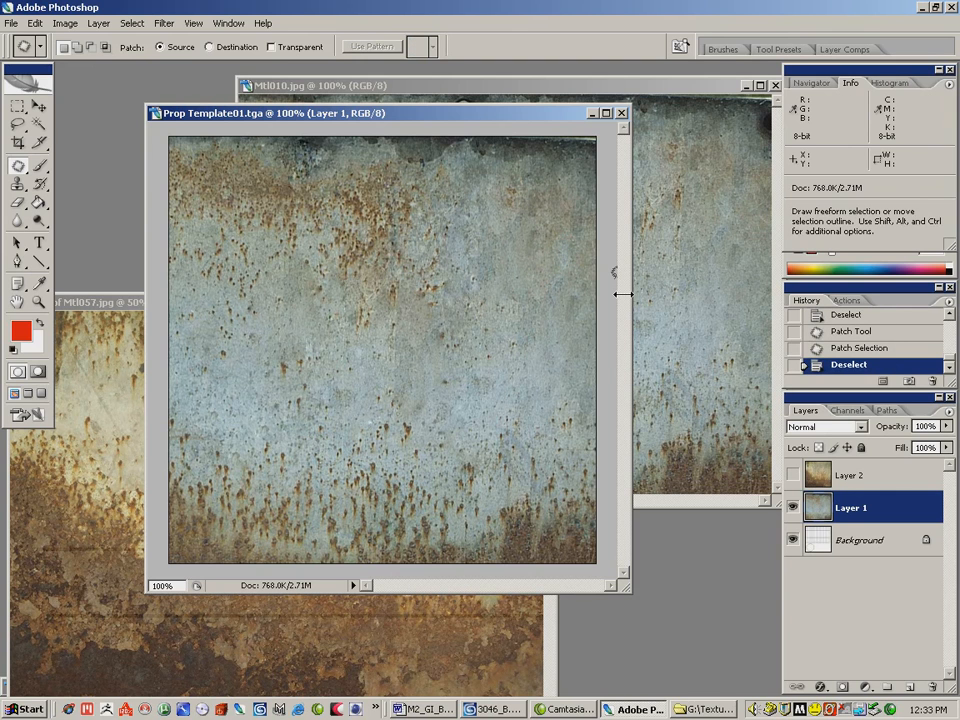
- Show and select Layer 2 and rework the rust across its middle and lower area with the Patch tool, deselecting after each patch
{"action": "left_click", "coordinate": [793, 476]}
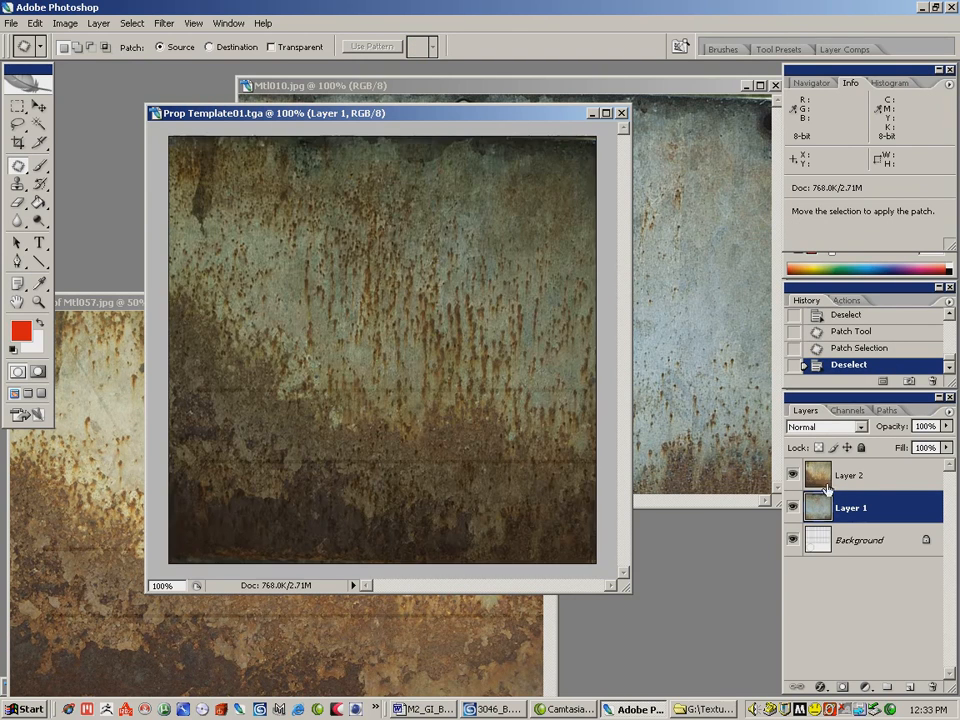
{"action": "left_click", "coordinate": [842, 478]}
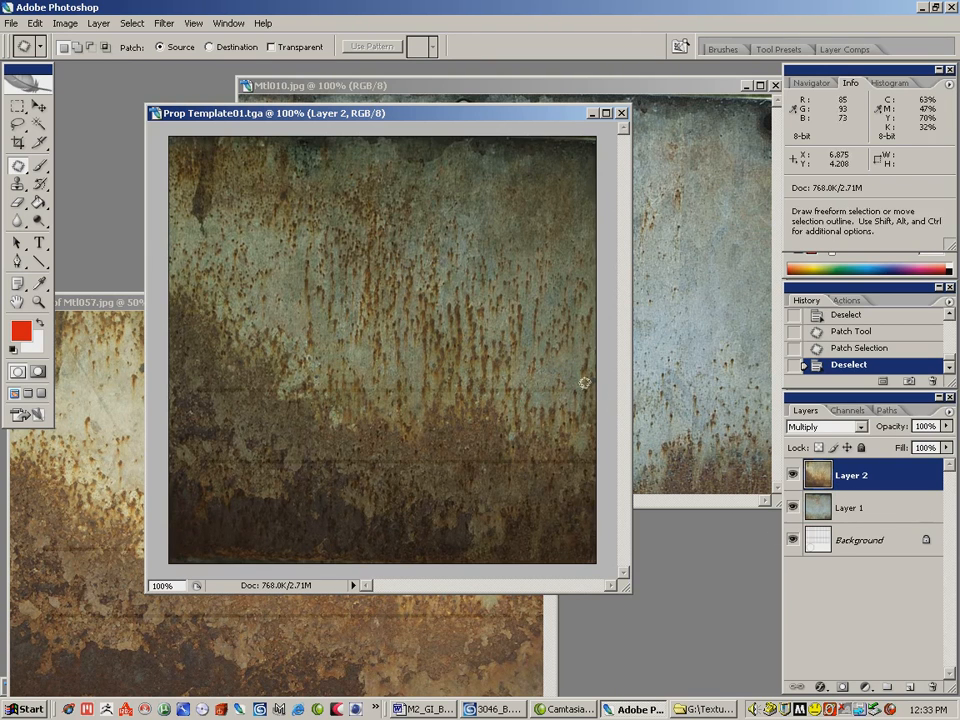
{"action": "mouse_move", "coordinate": [553, 372]}
{"action": "left_mouse_down"}
{"action": "mouse_move", "coordinate": [430, 364]}
{"action": "mouse_move", "coordinate": [560, 398]}
{"action": "mouse_move", "coordinate": [497, 317]}
{"action": "mouse_move", "coordinate": [508, 276]}
{"action": "left_mouse_up"}
{"action": "key", "text": "ctrl+d"}
{"action": "mouse_move", "coordinate": [418, 375]}
{"action": "left_mouse_down"}
{"action": "mouse_move", "coordinate": [390, 366]}
{"action": "mouse_move", "coordinate": [199, 376]}
{"action": "mouse_move", "coordinate": [404, 392]}
{"action": "left_mouse_up"}
{"action": "left_click_drag", "start_coordinate": [344, 375], "coordinate": [325, 345]}
{"action": "key", "text": "ctrl+d"}
{"action": "mouse_move", "coordinate": [421, 449]}
{"action": "left_mouse_down"}
{"action": "mouse_move", "coordinate": [274, 434]}
{"action": "mouse_move", "coordinate": [244, 449]}
{"action": "mouse_move", "coordinate": [255, 467]}
{"action": "mouse_move", "coordinate": [455, 462]}
{"action": "mouse_move", "coordinate": [416, 416]}
{"action": "mouse_move", "coordinate": [464, 450]}
{"action": "mouse_move", "coordinate": [521, 468]}
{"action": "mouse_move", "coordinate": [594, 464]}
{"action": "mouse_move", "coordinate": [541, 415]}
{"action": "left_mouse_up"}
{"action": "key", "text": "ctrl+d"}
{"action": "key", "text": "ctrl+d"}
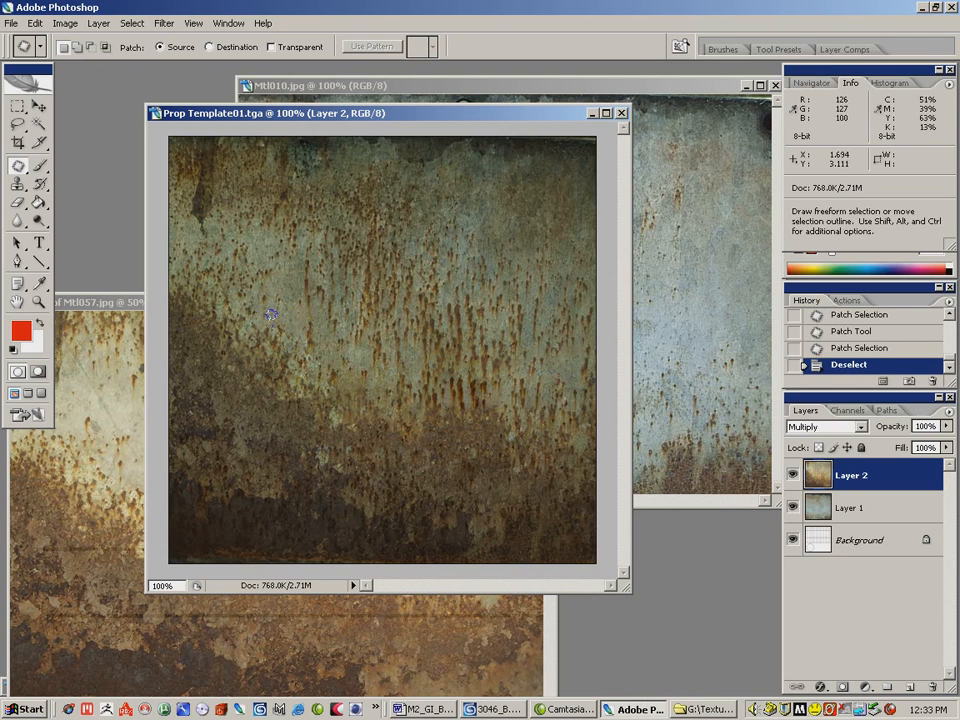
- Patch the dark rust at the left edge and the dark stain in the upper-left of Layer 2 with texture from farther right
{"action": "mouse_move", "coordinate": [189, 317]}
{"action": "left_mouse_down"}
{"action": "mouse_move", "coordinate": [253, 403]}
{"action": "mouse_move", "coordinate": [268, 338]}
{"action": "mouse_move", "coordinate": [454, 339]}
{"action": "mouse_move", "coordinate": [457, 292]}
{"action": "left_mouse_up"}
{"action": "key", "text": "ctrl+d"}
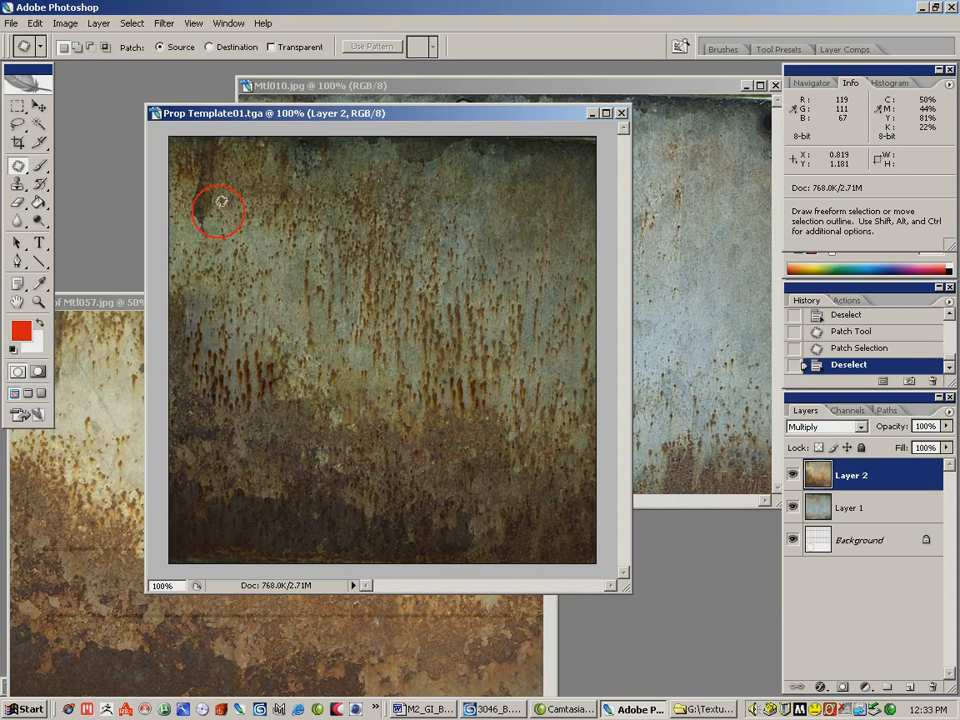
{"action": "mouse_move", "coordinate": [212, 154]}
{"action": "left_mouse_down"}
{"action": "mouse_move", "coordinate": [201, 239]}
{"action": "mouse_move", "coordinate": [218, 212]}
{"action": "left_mouse_up"}
{"action": "mouse_move", "coordinate": [205, 200]}
{"action": "left_mouse_down"}
{"action": "mouse_move", "coordinate": [336, 240]}
{"action": "mouse_move", "coordinate": [343, 232]}
{"action": "left_mouse_up"}
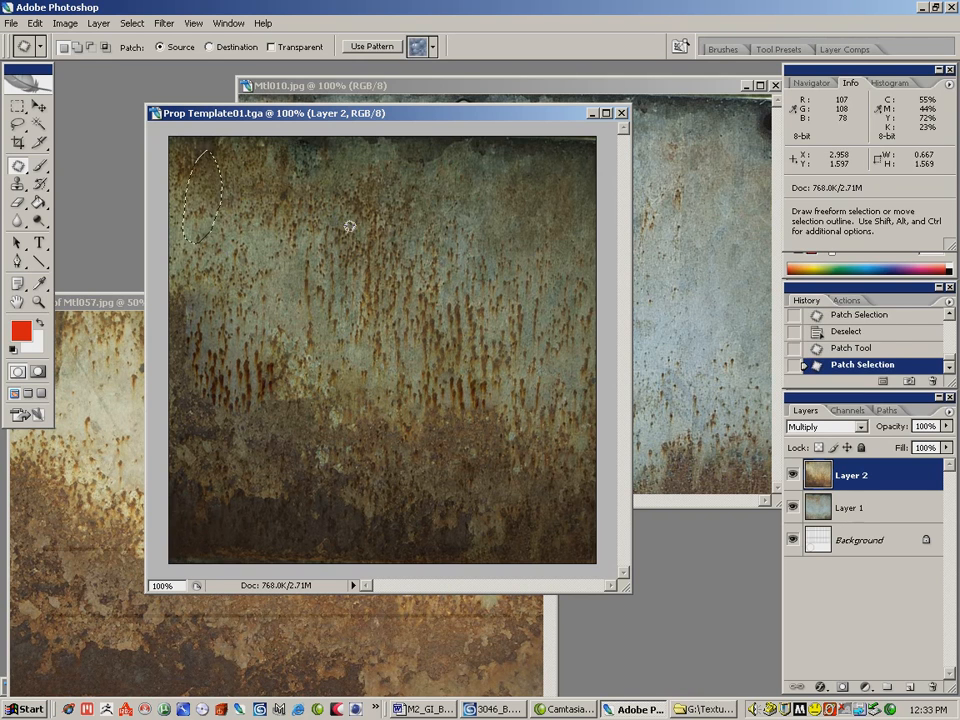
{"action": "key", "text": "ctrl+d"}
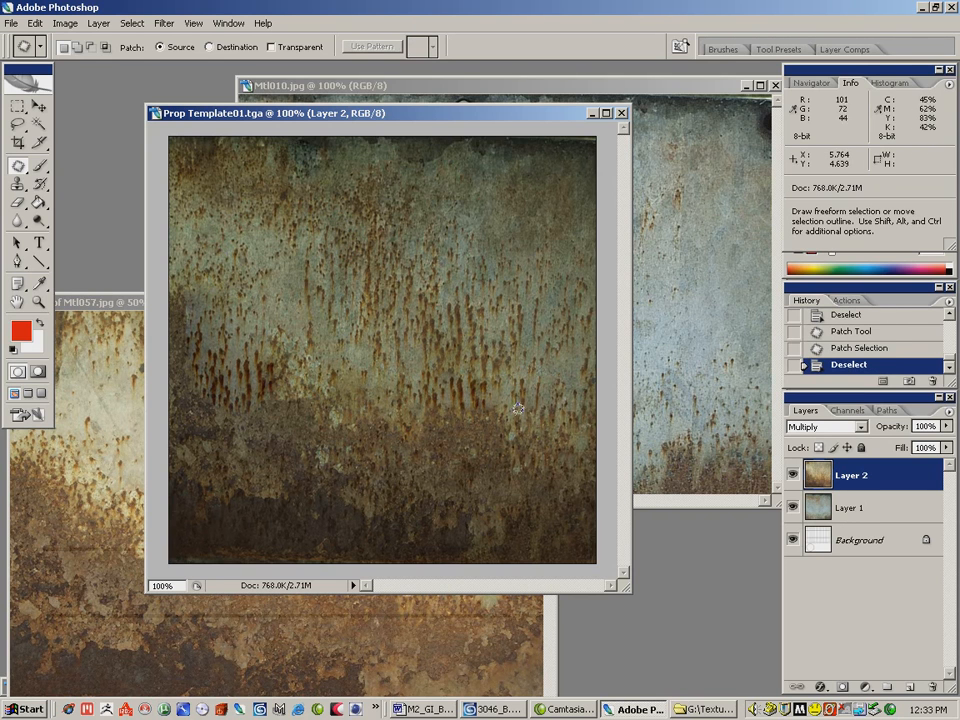
- Patch the rust border left of the middle on Layer 2 with adjacent texture and drop the selection
{"action": "mouse_move", "coordinate": [290, 385]}
{"action": "left_mouse_down"}
{"action": "mouse_move", "coordinate": [316, 386]}
{"action": "mouse_move", "coordinate": [302, 388]}
{"action": "left_mouse_up"}
{"action": "left_click_drag", "start_coordinate": [293, 401], "coordinate": [313, 370]}
{"action": "left_click", "coordinate": [363, 331]}
{"action": "left_click", "coordinate": [446, 278]}
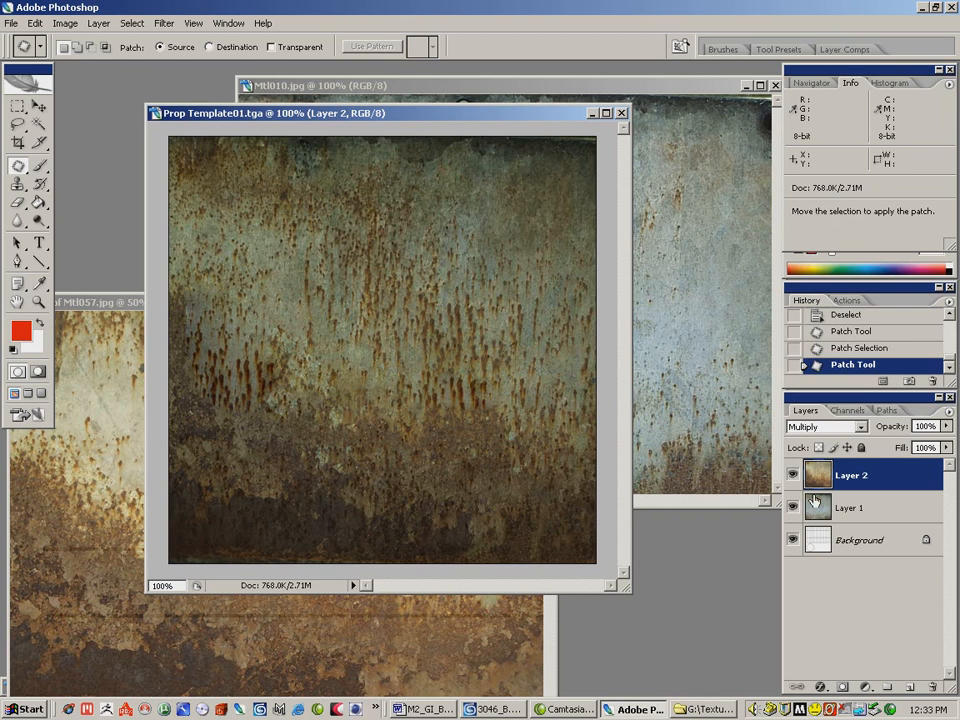
- Lighten Layer 2 with a Hue/Saturation adjustment, setting Lightness to +27
{"action": "left_click", "coordinate": [66, 23]}
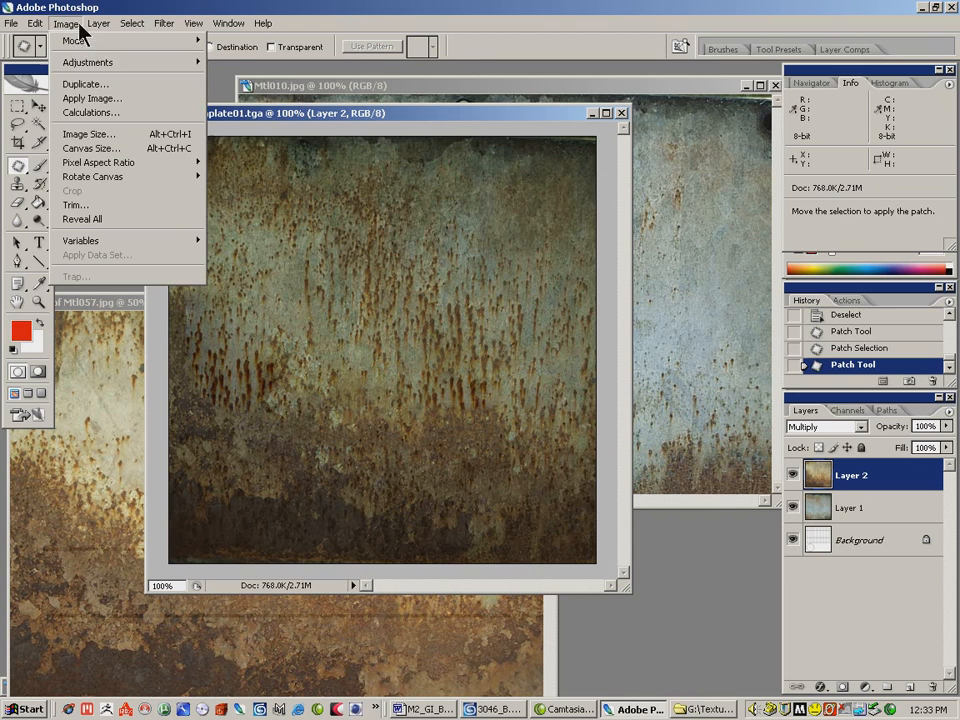
{"action": "mouse_move", "coordinate": [85, 66]}
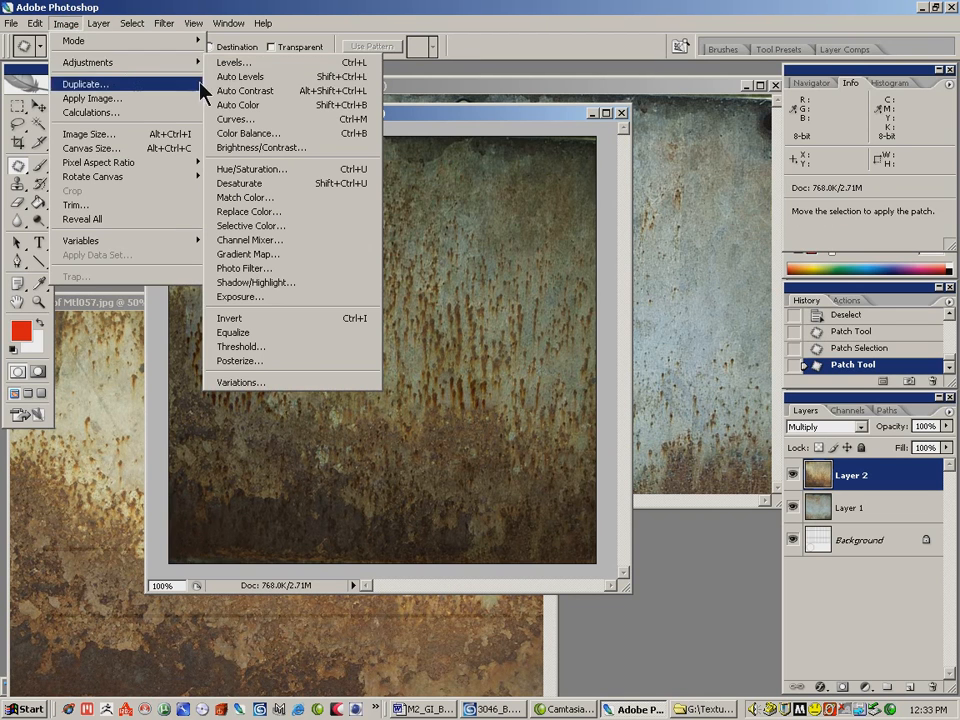
{"action": "left_click", "coordinate": [275, 166]}
{"action": "left_click_drag", "start_coordinate": [447, 318], "coordinate": [467, 320]}
{"action": "left_click", "coordinate": [616, 187]}
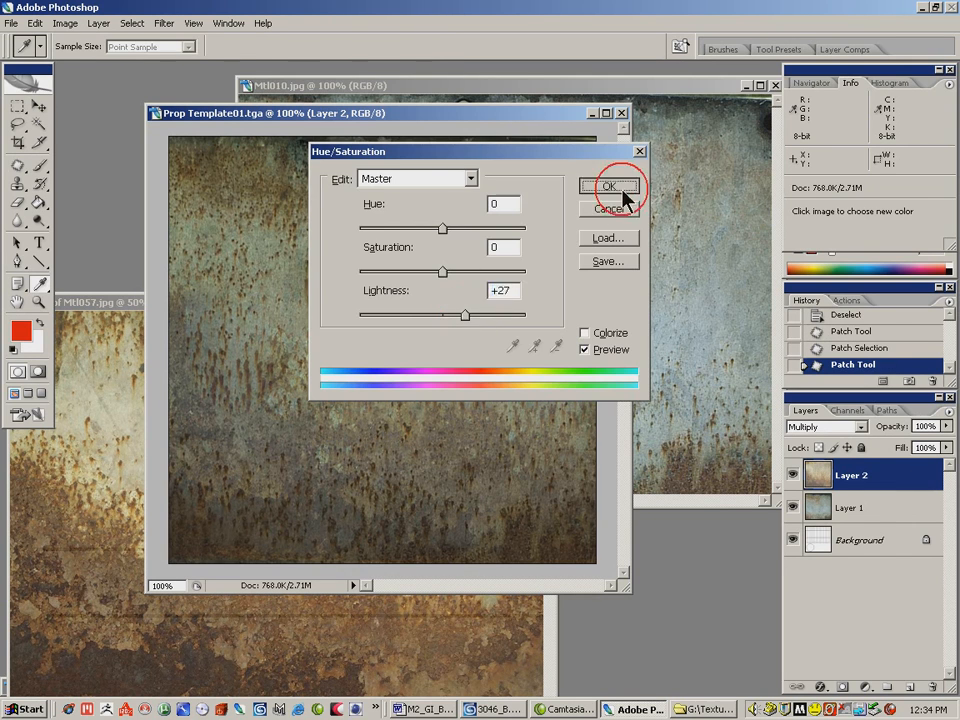
- Adjust Layer 1 with Brightness/Contrast, setting brightness to +20 and contrast to -26
{"action": "left_click", "coordinate": [866, 510]}
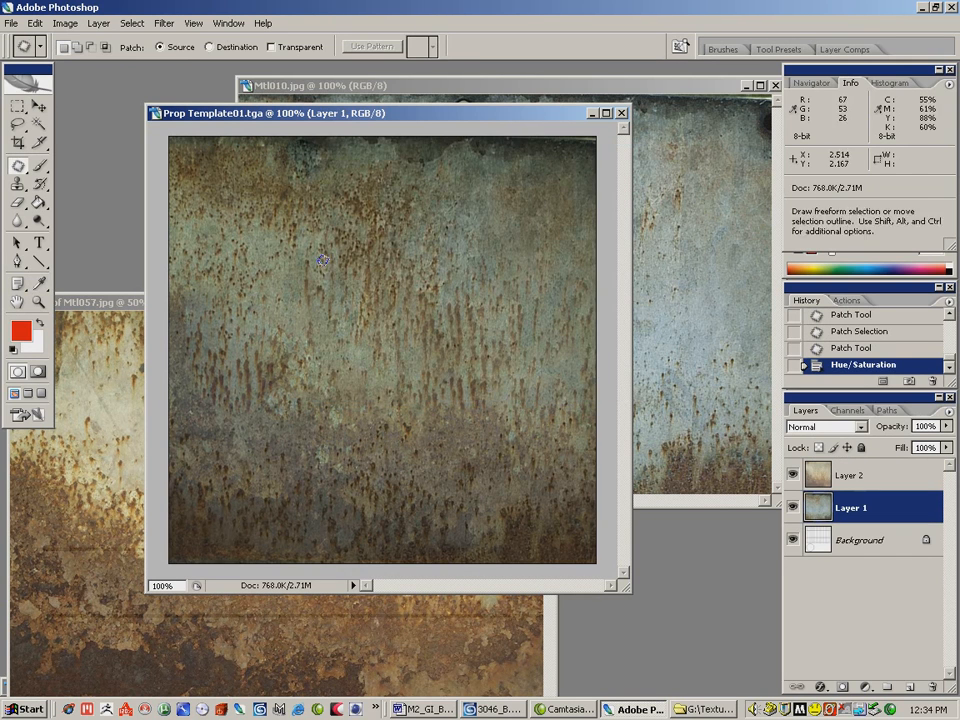
{"action": "left_click", "coordinate": [66, 23]}
{"action": "mouse_move", "coordinate": [190, 64]}
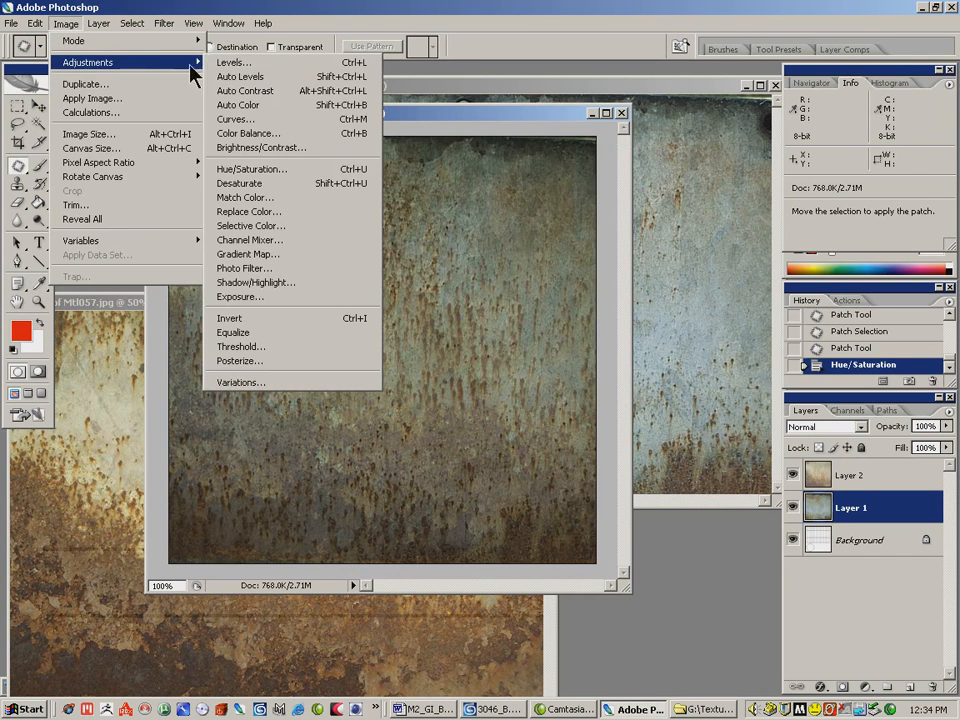
{"action": "left_click", "coordinate": [260, 147]}
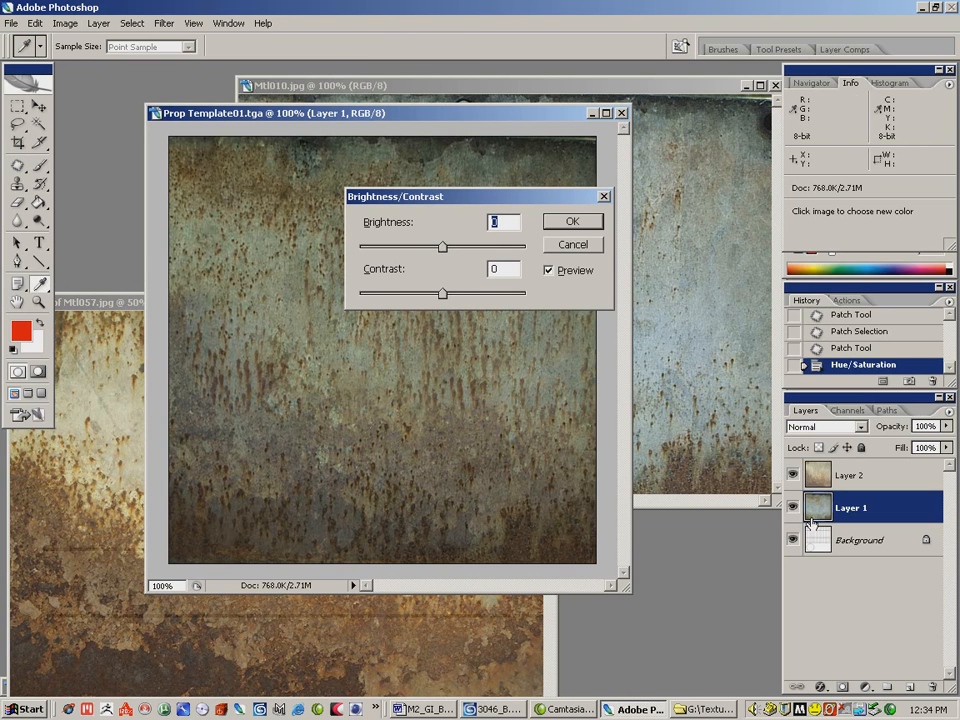
{"action": "left_click_drag", "start_coordinate": [443, 250], "coordinate": [423, 295]}
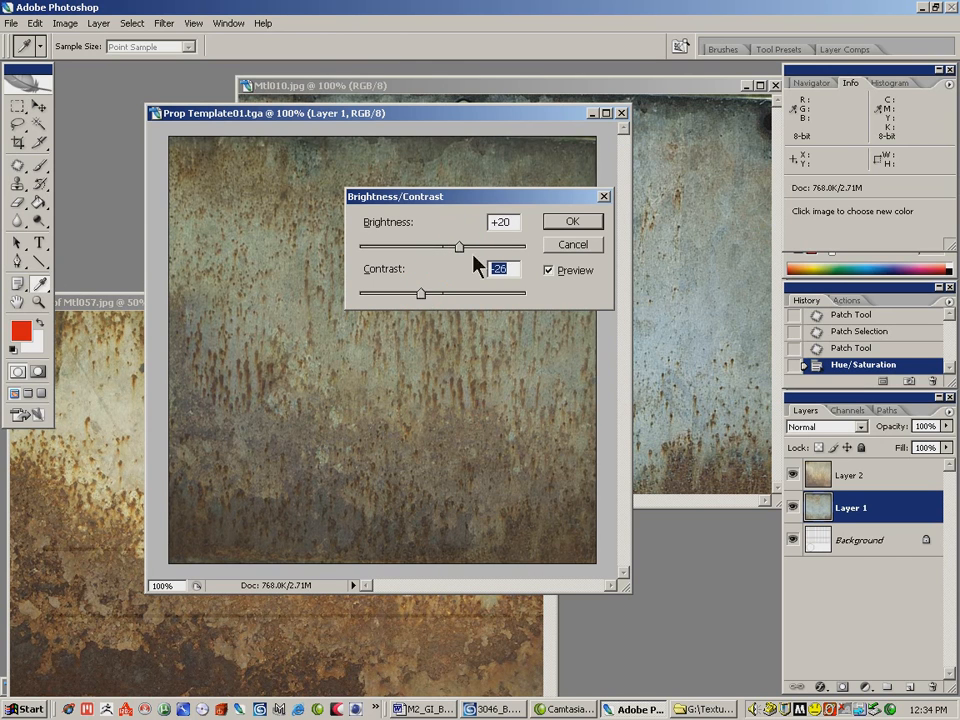
{"action": "key", "text": "Return"}
- Reduce the contrast of Layer 2 to -30 with a Brightness/Contrast adjustment
{"action": "left_click", "coordinate": [850, 476]}
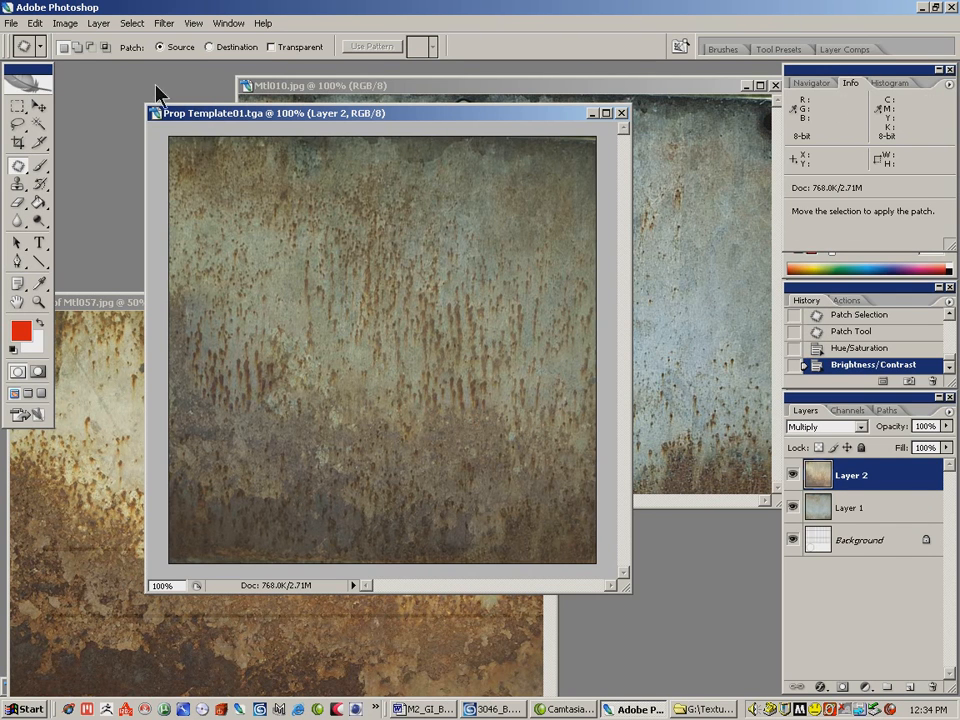
{"action": "left_click", "coordinate": [66, 23]}
{"action": "mouse_move", "coordinate": [100, 62]}
{"action": "left_click", "coordinate": [320, 149]}
{"action": "left_click_drag", "start_coordinate": [429, 291], "coordinate": [420, 290]}
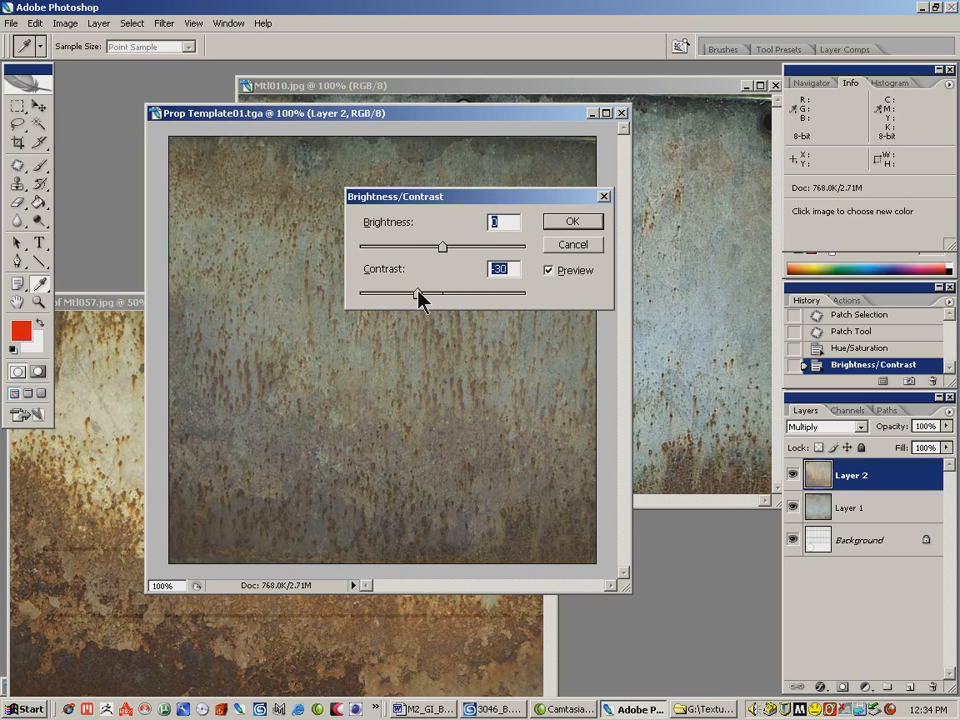
{"action": "left_click", "coordinate": [573, 220]}
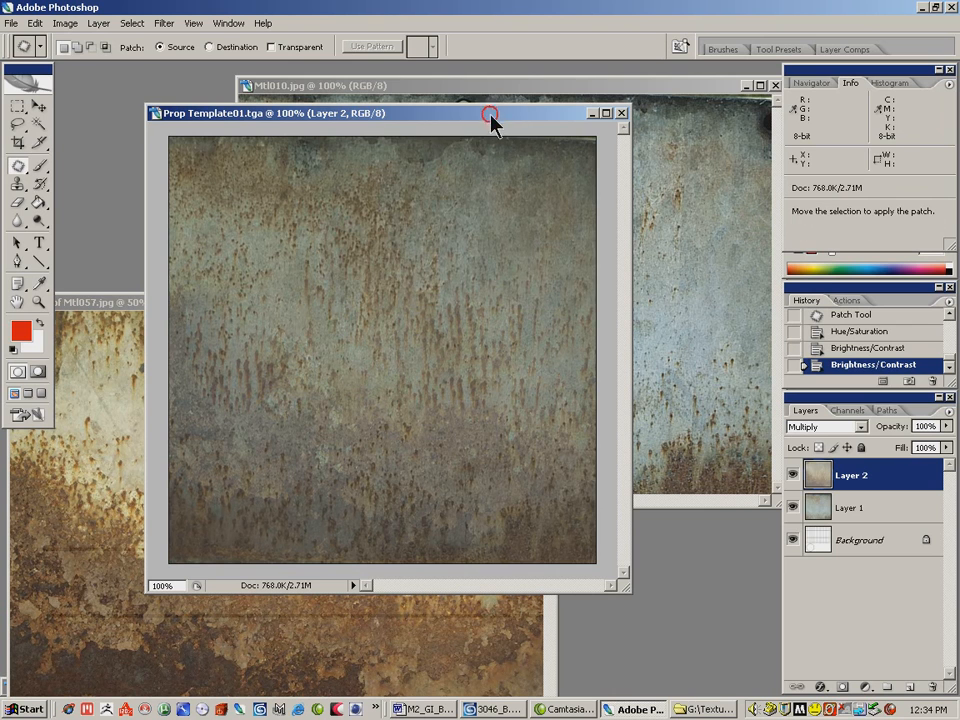
- Close the Mtl010.jpg image, select the template's Background layer, and hide Layer 1 and Layer 2 to reveal the wireframe
{"action": "left_click_drag", "start_coordinate": [379, 116], "coordinate": [322, 123]}
{"action": "left_click", "coordinate": [677, 129]}
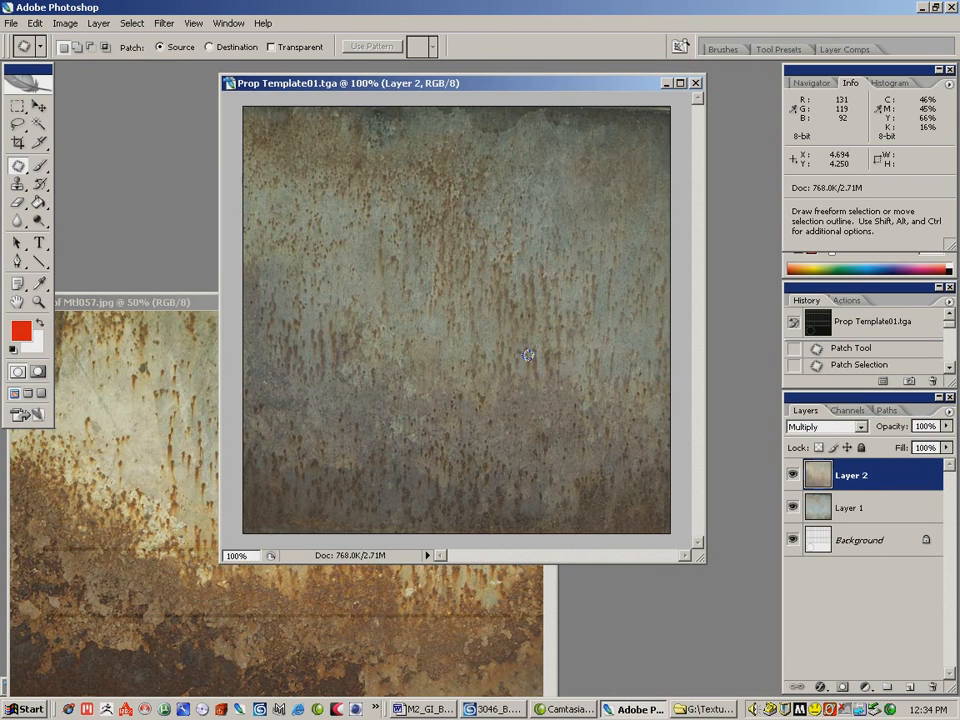
{"action": "left_click", "coordinate": [820, 545]}
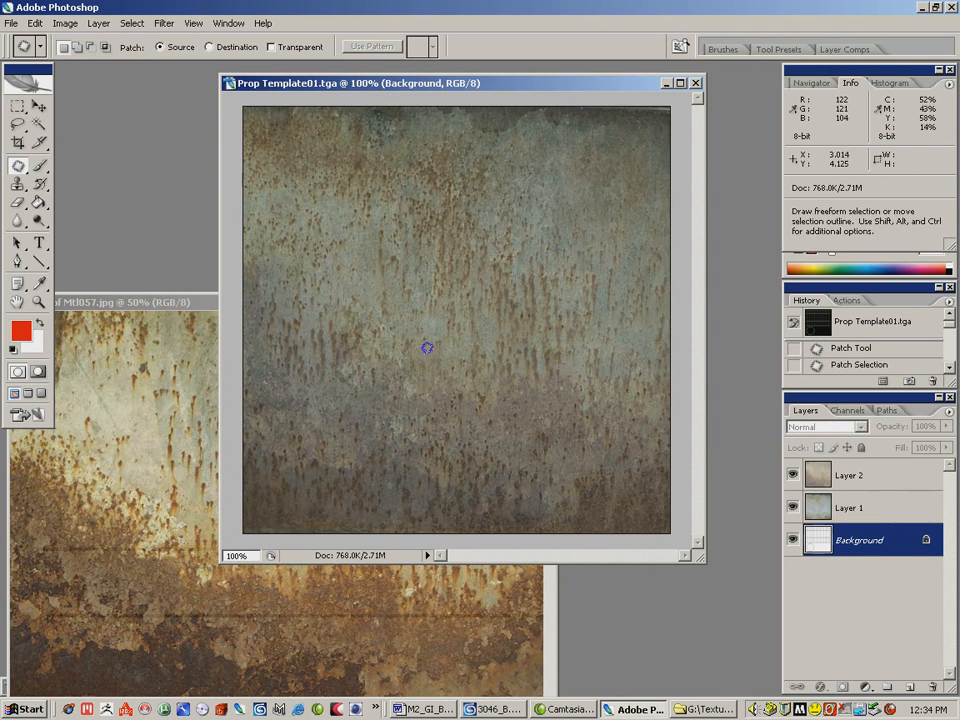
{"action": "left_click", "coordinate": [790, 476]}
{"action": "left_click", "coordinate": [792, 508]}
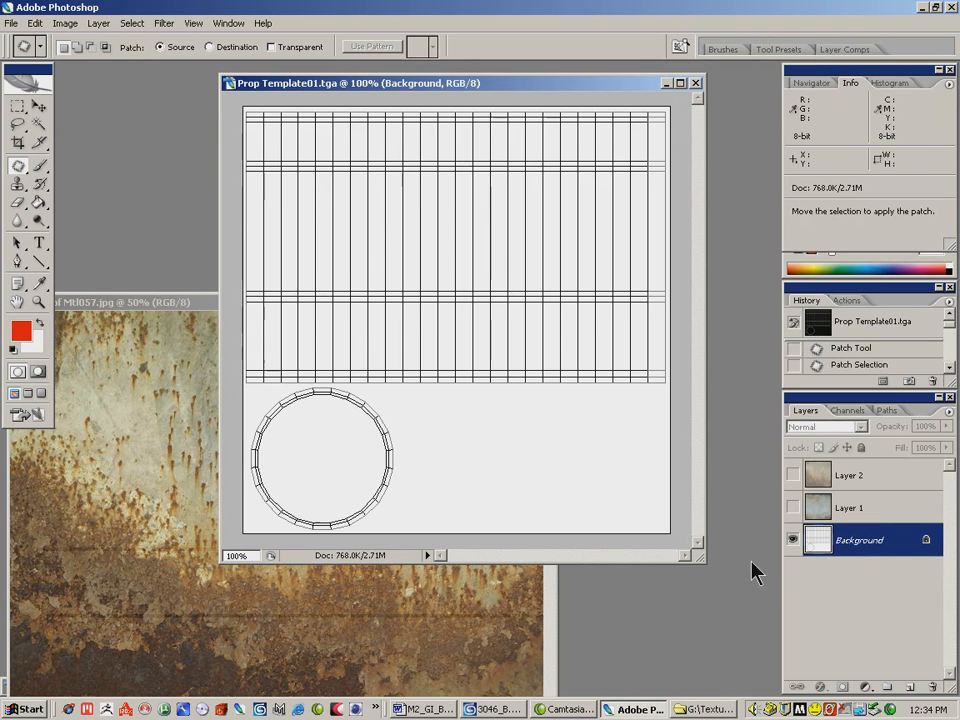
- Select the whole wireframe on the Background, copy it and paste it as a new layer above Layer 2
{"action": "left_click", "coordinate": [18, 105]}
{"action": "left_click_drag", "start_coordinate": [229, 94], "coordinate": [690, 545]}
{"action": "left_click", "coordinate": [36, 25]}
{"action": "left_click", "coordinate": [58, 126]}
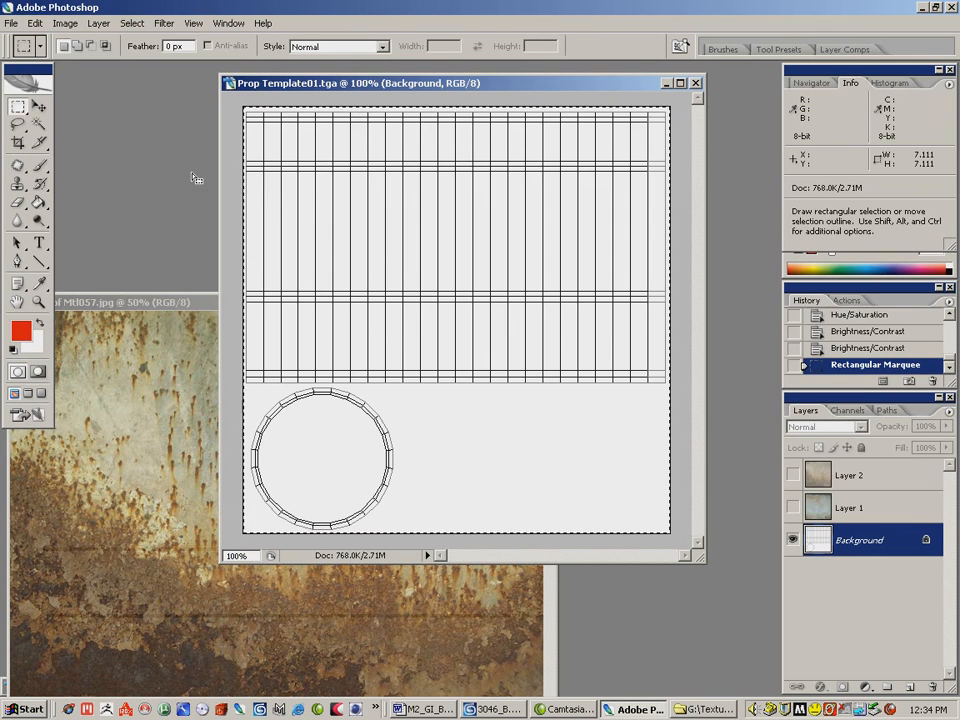
{"action": "left_click", "coordinate": [883, 477]}
{"action": "left_click", "coordinate": [36, 25]}
{"action": "left_click", "coordinate": [60, 155]}
- Show Layer 2 and Layer 1 again and set the pasted wireframe layer's blend mode to Multiply
{"action": "left_click", "coordinate": [793, 508]}
{"action": "left_click", "coordinate": [793, 540]}
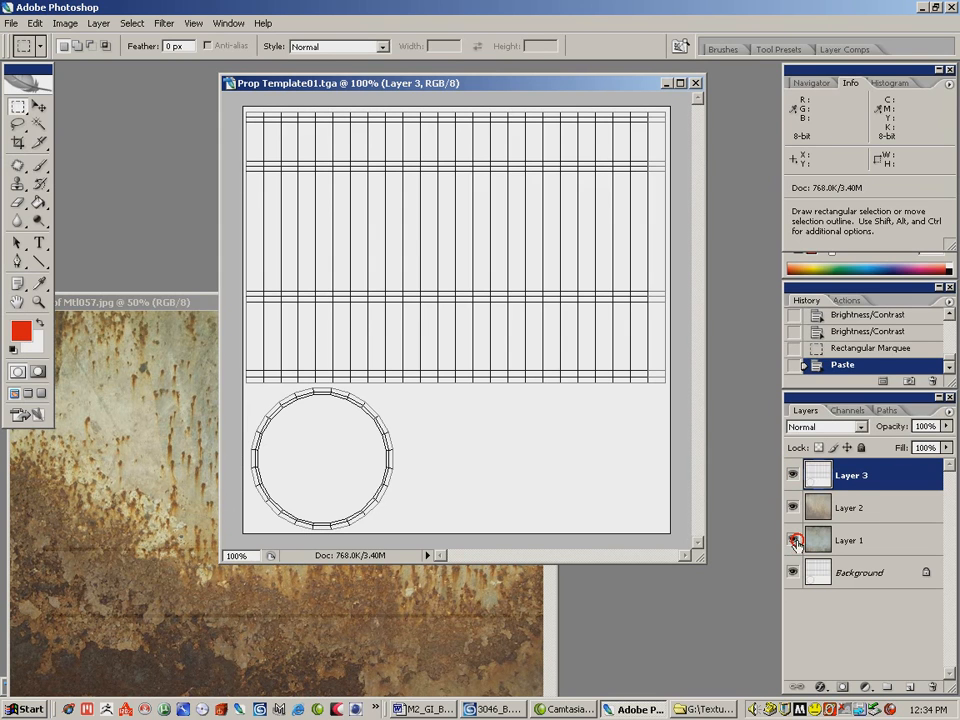
{"action": "left_click", "coordinate": [859, 428]}
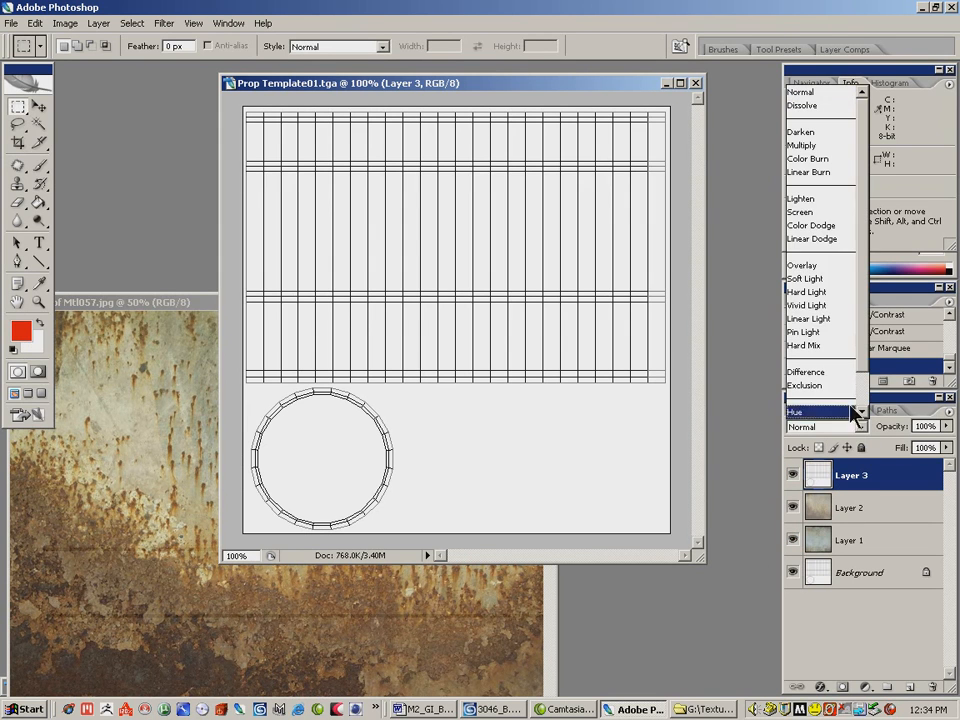
{"action": "left_click", "coordinate": [801, 146]}
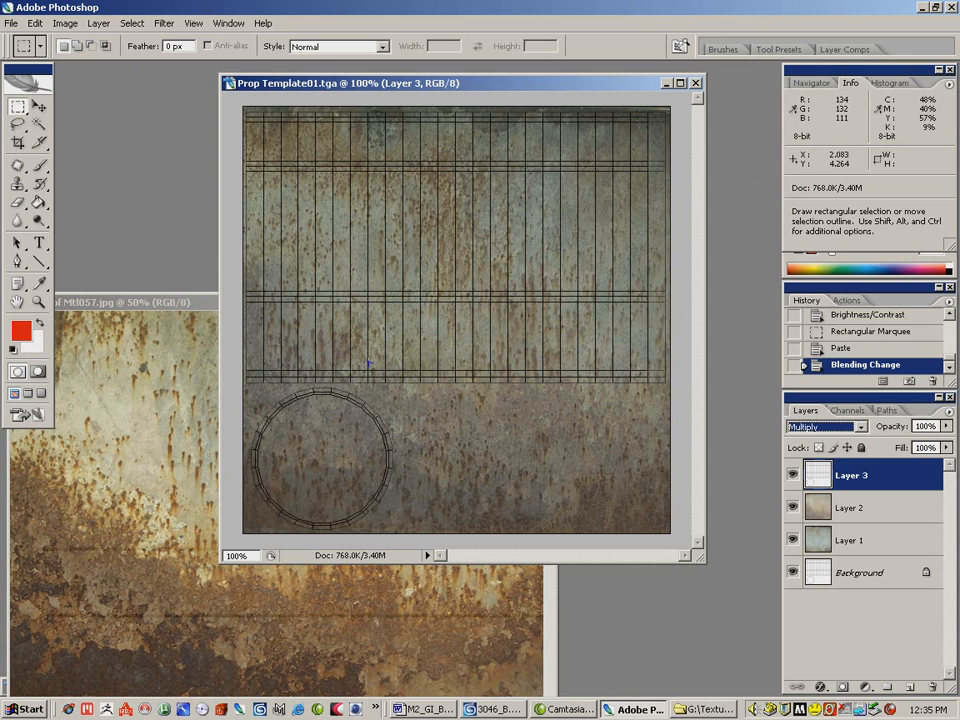
- Try cloning the lower-left corner area over the wireframe's upper-left edge with the Clone Stamp tool, and undo the stroke
{"action": "key", "text": "b"}
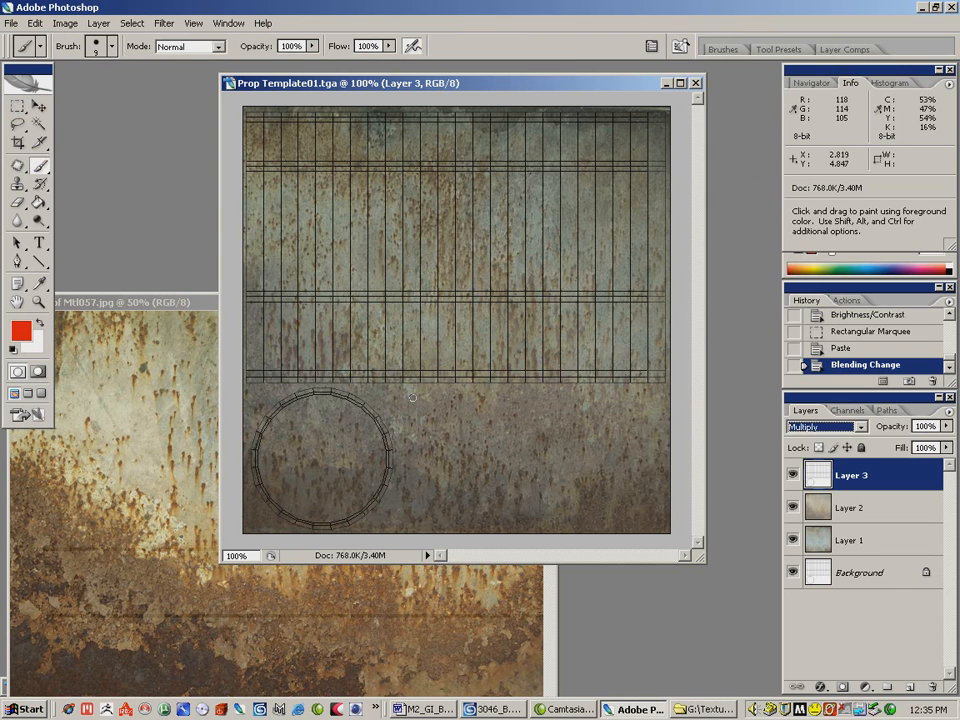
{"action": "left_click", "coordinate": [20, 184]}
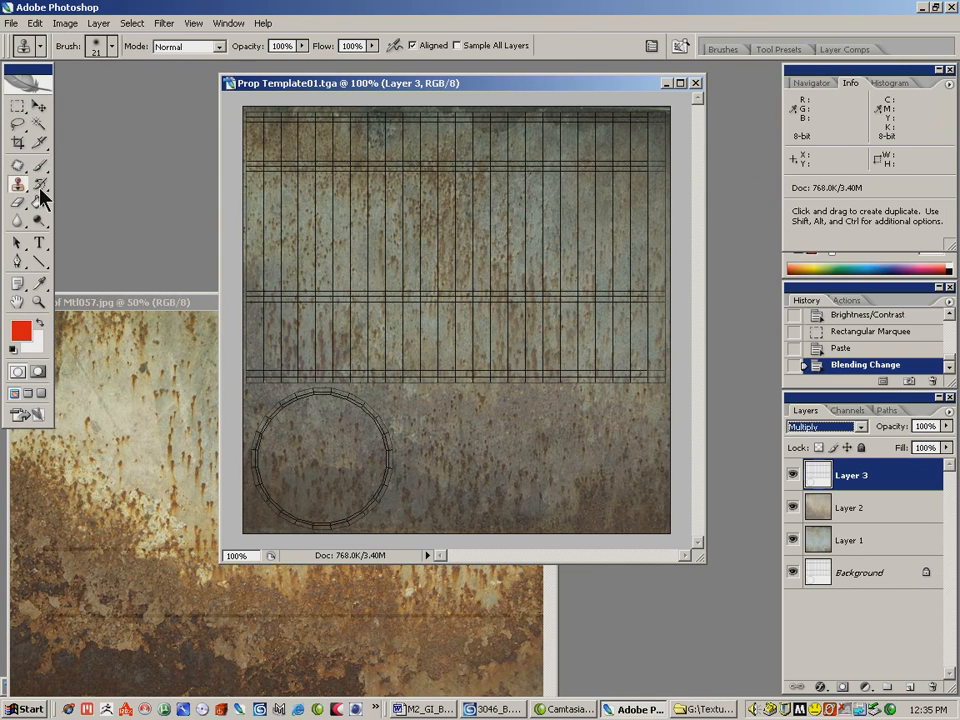
{"action": "left_click", "coordinate": [254, 523], "text": "alt"}
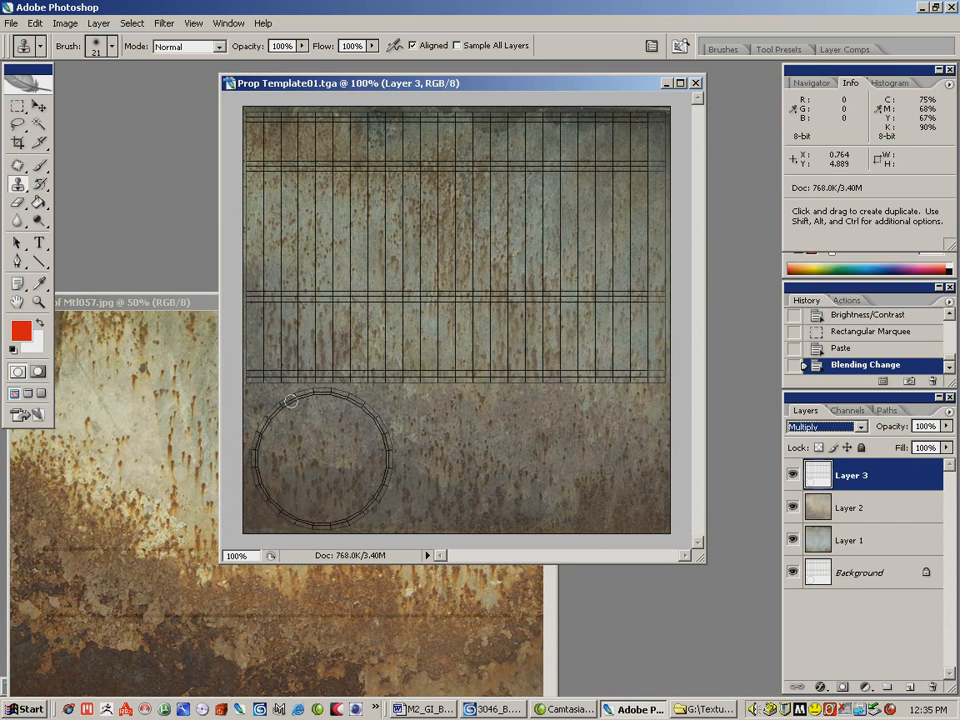
{"action": "left_click", "coordinate": [261, 519], "text": "alt"}
{"action": "left_click_drag", "start_coordinate": [251, 117], "coordinate": [332, 116]}
{"action": "left_click", "coordinate": [35, 23]}
{"action": "left_click", "coordinate": [60, 40]}
- Hide the wireframe on Layer 3, merge Layer 2 down into Layer 1, and show the wireframe again
{"action": "left_click", "coordinate": [864, 509]}
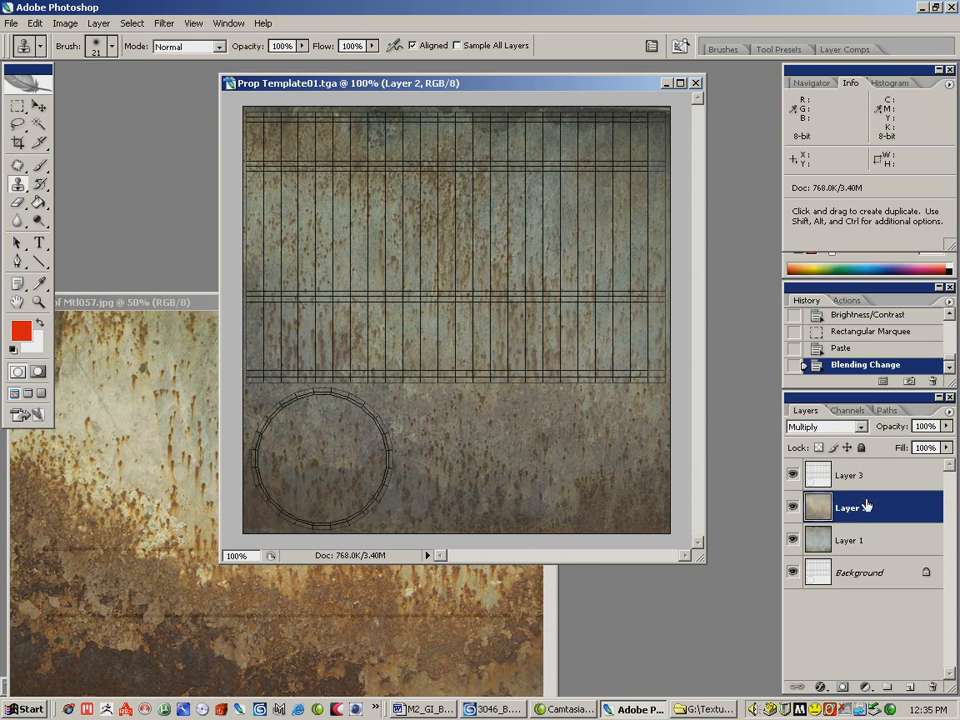
{"action": "left_click", "coordinate": [792, 476]}
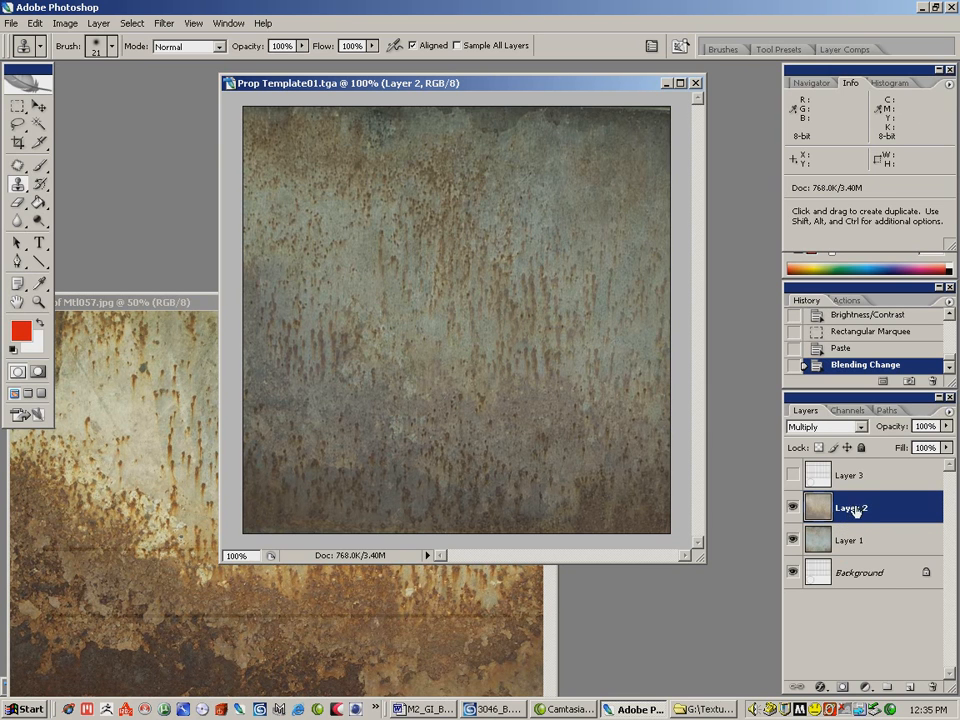
{"action": "left_click", "coordinate": [950, 410]}
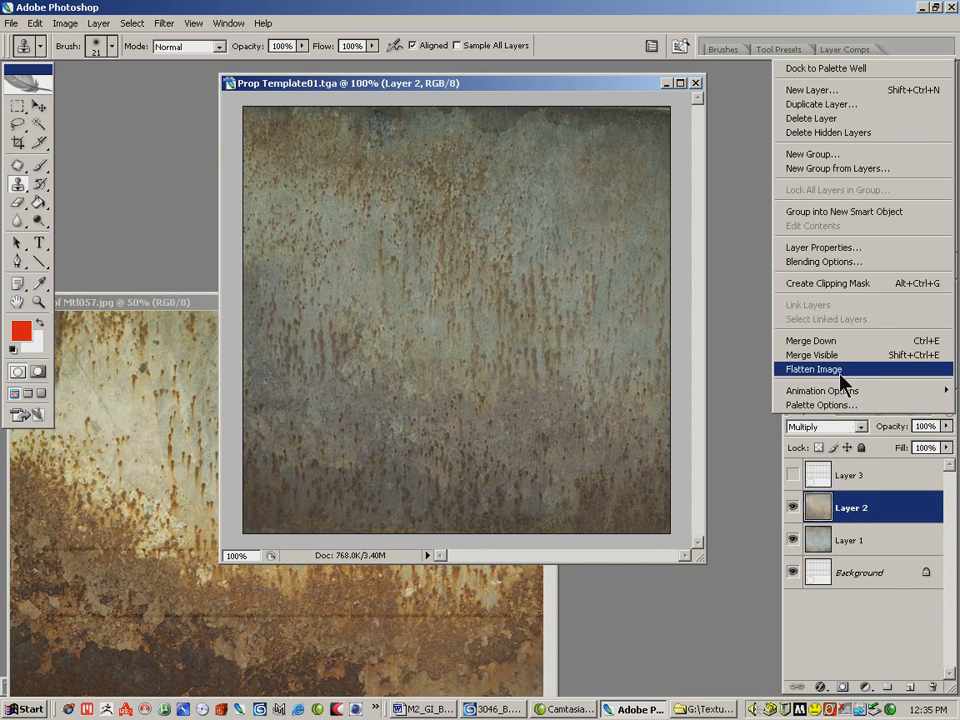
{"action": "left_click", "coordinate": [800, 340]}
{"action": "left_click", "coordinate": [793, 474]}
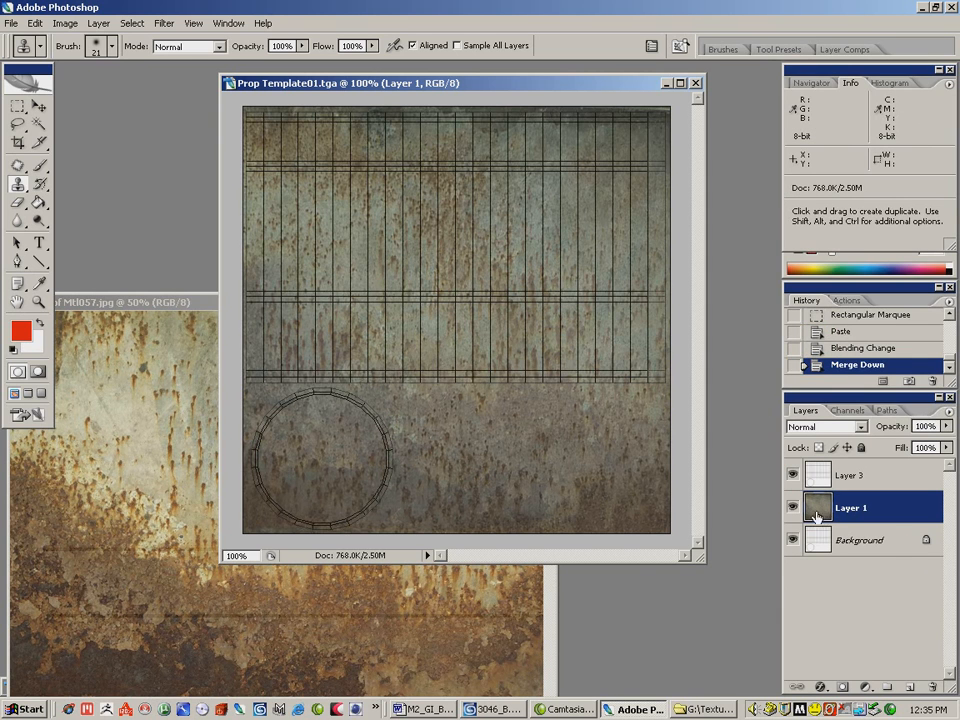
- Clone rusty metal from the texture's bottom edge over the dark top edge of Layer 1 with the Clone Stamp
{"action": "left_click", "coordinate": [259, 525], "text": "alt"}
{"action": "mouse_move", "coordinate": [256, 117]}
{"action": "left_mouse_down"}
{"action": "mouse_move", "coordinate": [645, 117]}
{"action": "mouse_move", "coordinate": [621, 109]}
{"action": "mouse_move", "coordinate": [516, 120]}
{"action": "mouse_move", "coordinate": [525, 120]}
{"action": "left_mouse_up"}
{"action": "left_click", "coordinate": [489, 497], "text": "alt"}
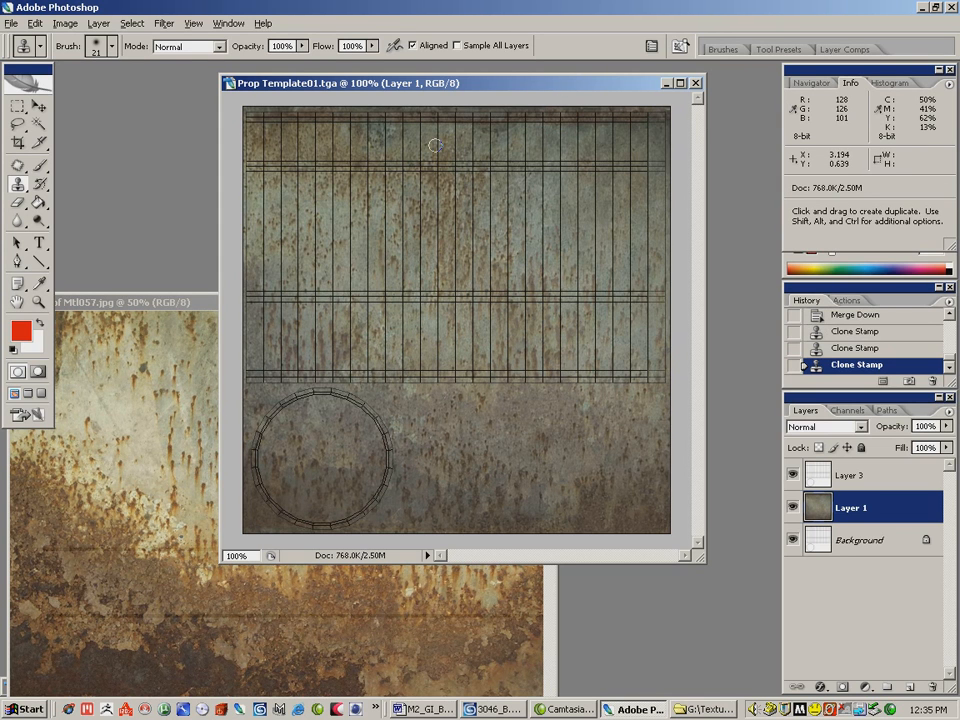
{"action": "left_click_drag", "start_coordinate": [447, 128], "coordinate": [393, 113]}
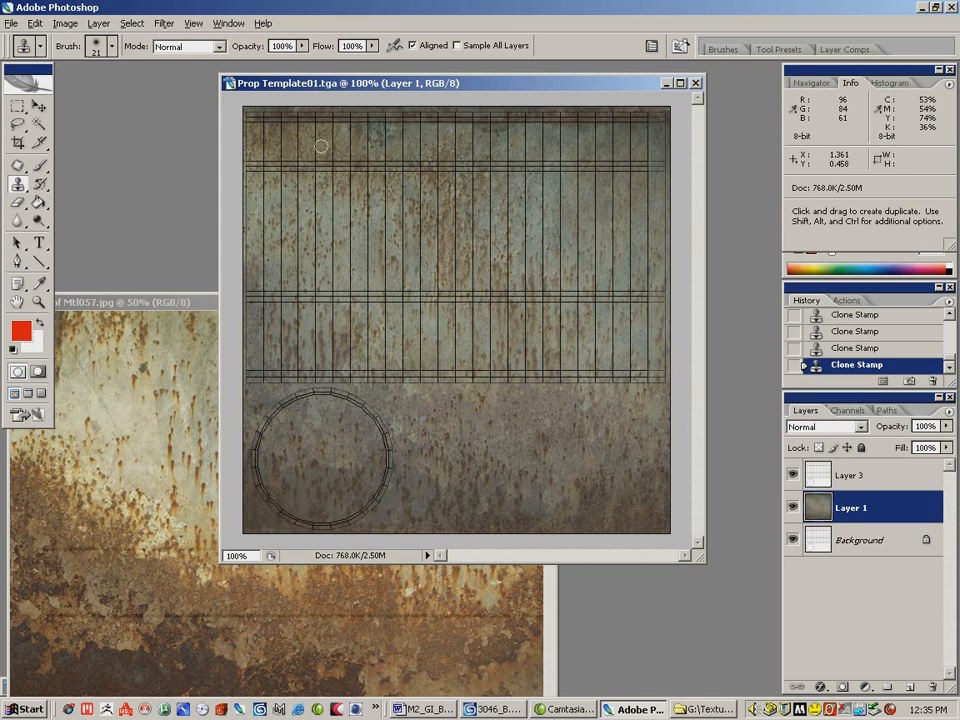
{"action": "left_click_drag", "start_coordinate": [333, 114], "coordinate": [330, 114]}
{"action": "left_click", "coordinate": [386, 532], "text": "alt"}
{"action": "left_click_drag", "start_coordinate": [251, 109], "coordinate": [318, 111]}
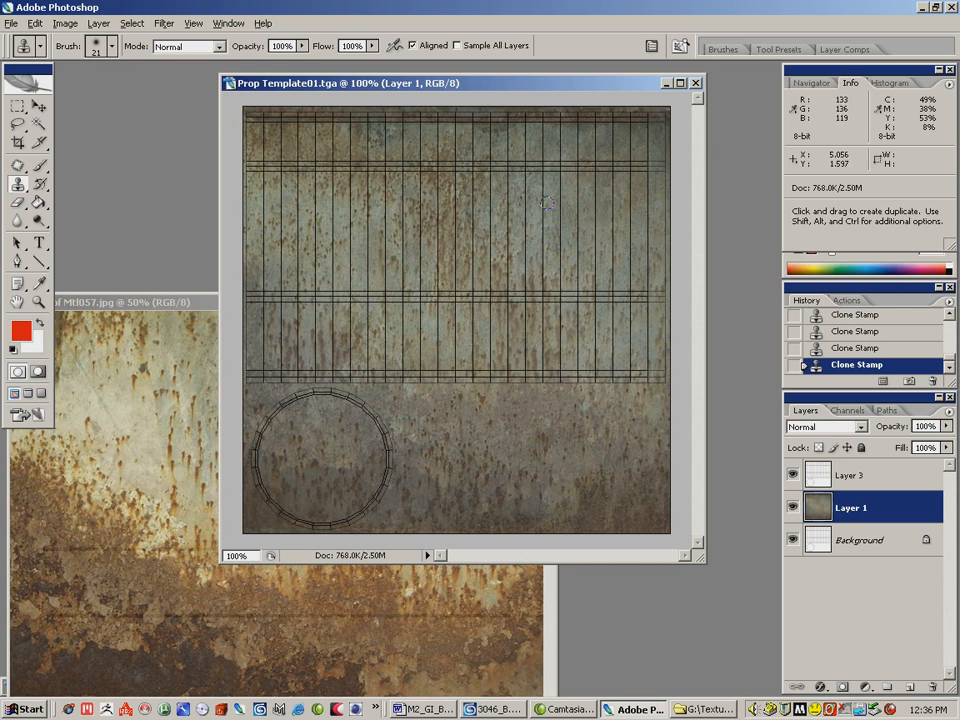
- Switch to the Brush tool and sample a muted gray-brown from the metal inside the wireframe circle as the foreground color
{"action": "left_click", "coordinate": [17, 105]}
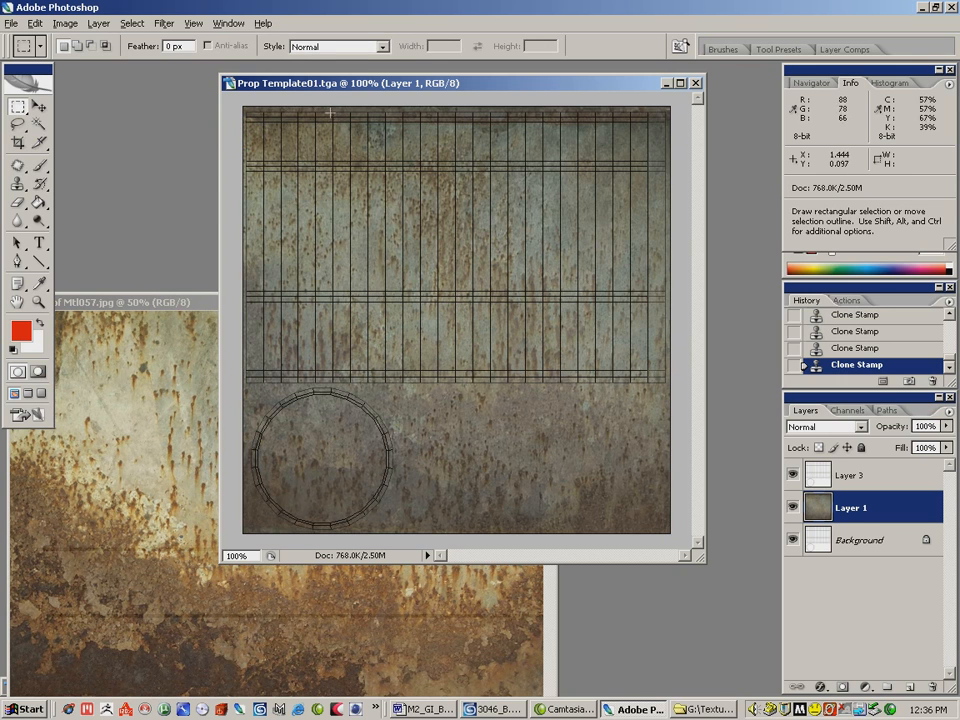
{"action": "left_click", "coordinate": [41, 164]}
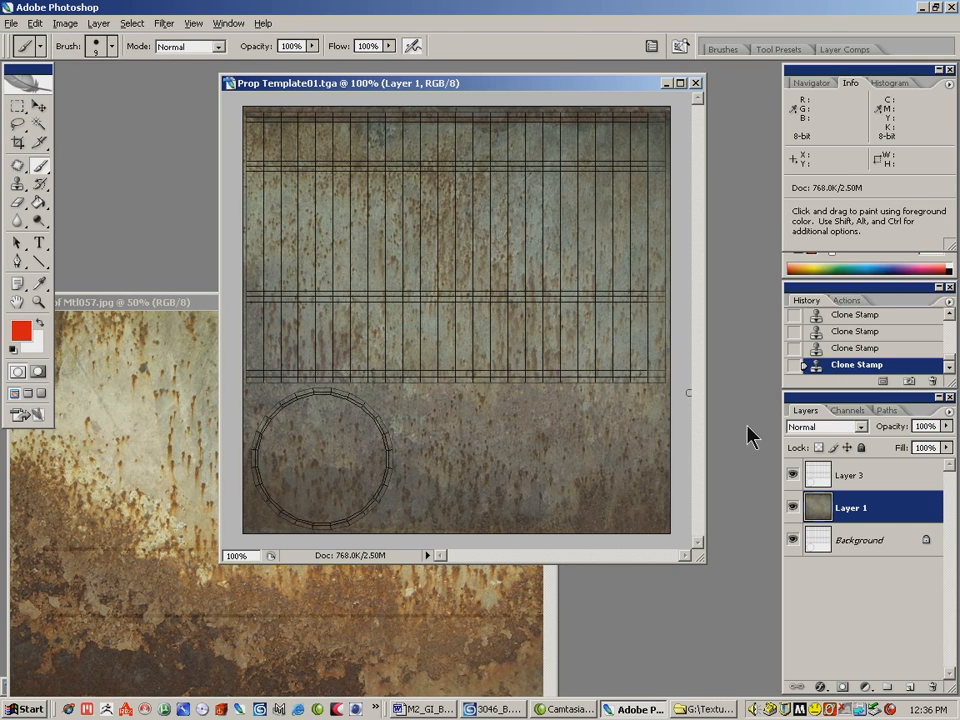
{"action": "left_click", "coordinate": [946, 412]}
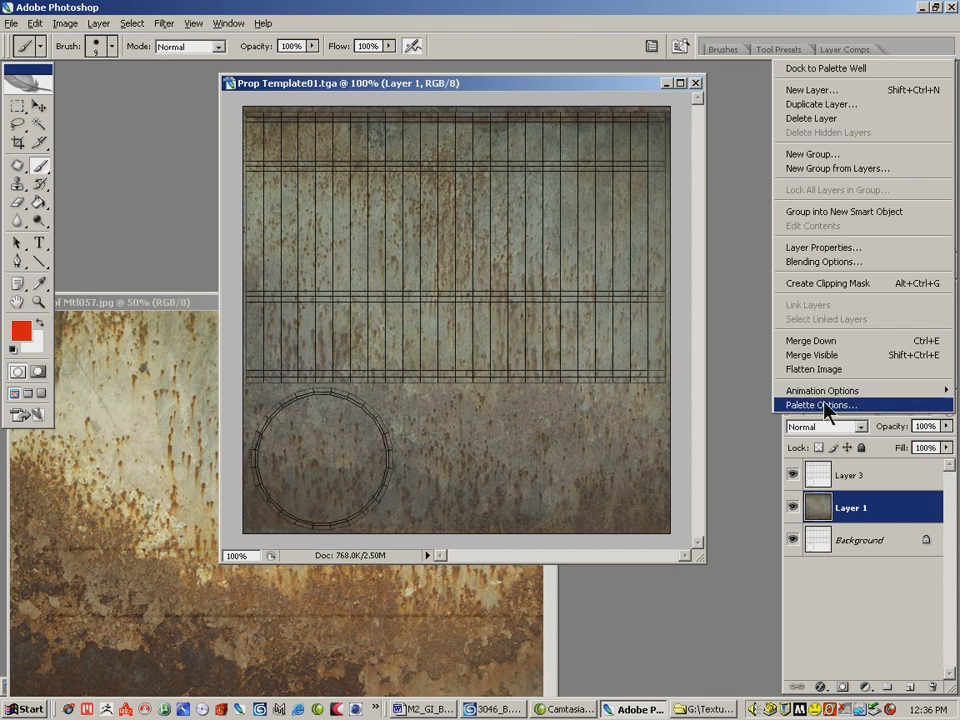
{"action": "left_click", "coordinate": [840, 512]}
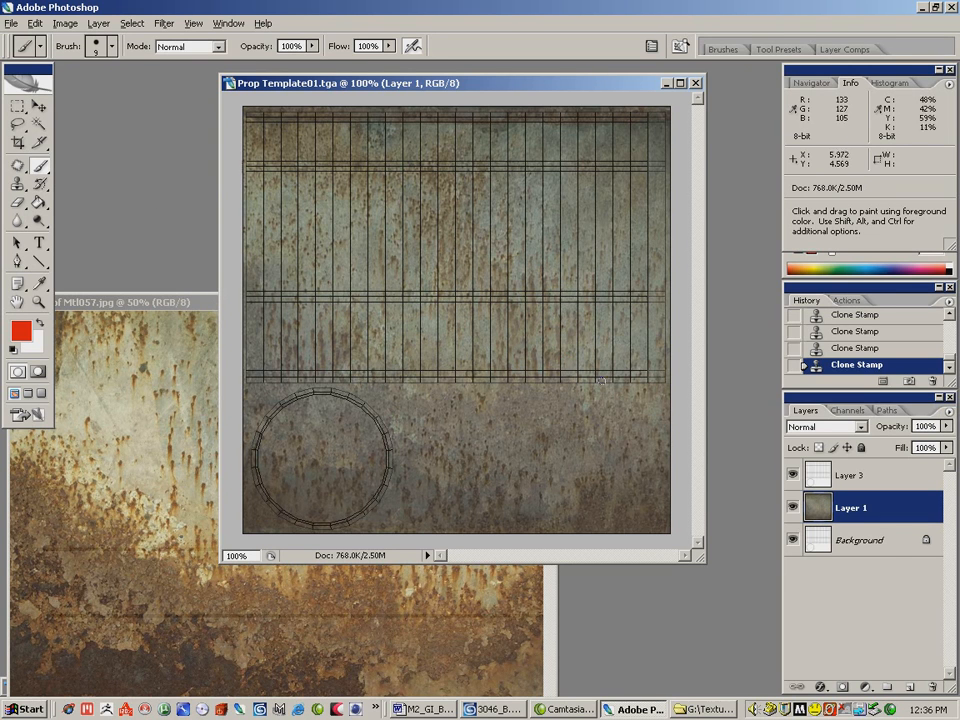
{"action": "left_click", "coordinate": [394, 508], "text": "alt"}
{"action": "left_click", "coordinate": [391, 501], "text": "alt"}
{"action": "left_click", "coordinate": [344, 456], "text": "alt"}
{"action": "left_click", "coordinate": [355, 456], "text": "alt"}
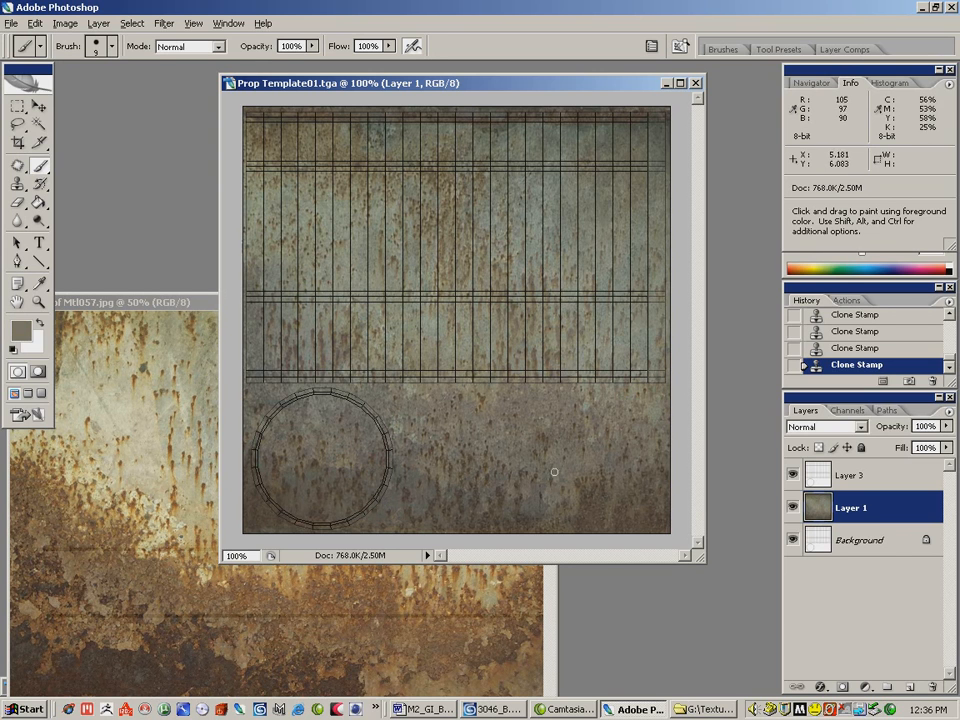
- Add a new layer above Layer 1 and choose the soft 17 px brush with 0% hardness
{"action": "left_click", "coordinate": [946, 410]}
{"action": "left_click", "coordinate": [810, 92]}
{"action": "key", "text": "Return"}
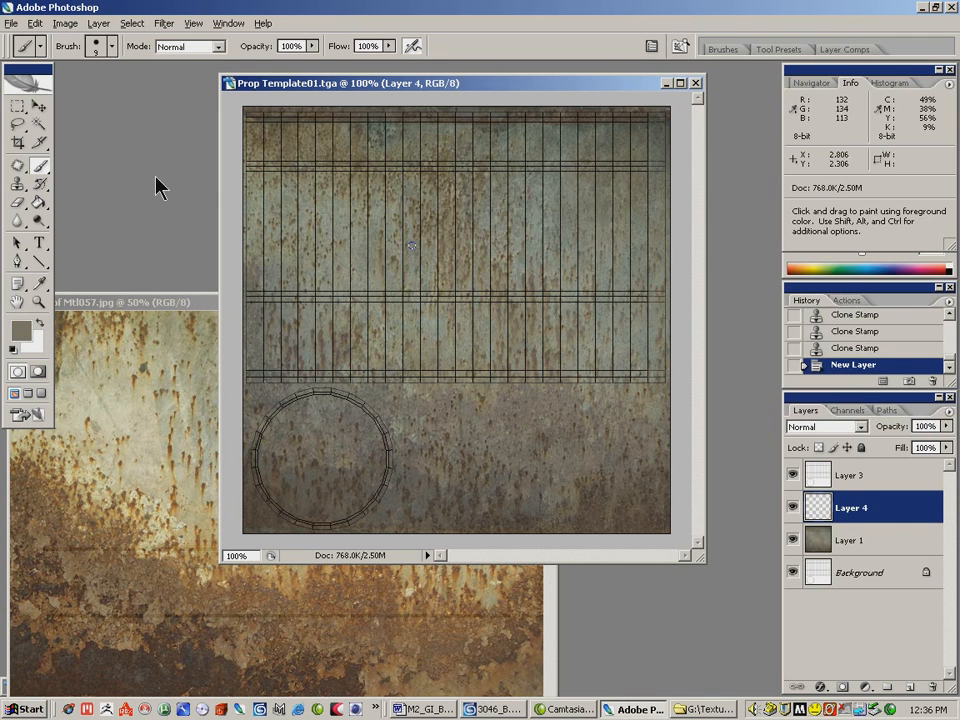
{"action": "left_click", "coordinate": [112, 46]}
{"action": "scroll", "coordinate": [187, 193], "scroll_direction": "down", "scroll_amount": 3}
{"action": "scroll", "coordinate": [187, 191], "scroll_direction": "up", "scroll_amount": 3}
{"action": "left_click", "coordinate": [150, 225]}
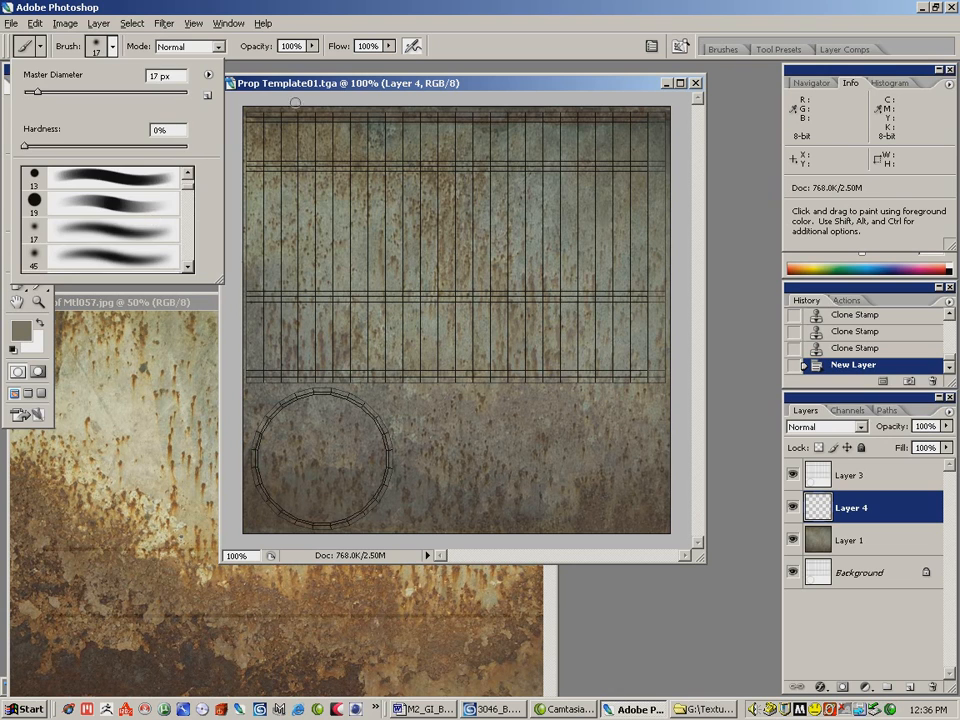
{"action": "key", "text": "Return"}
- Paint a dark vertical drip streak near the panel's upper-left and soften it with brown sampled from the top edge
{"action": "left_click_drag", "start_coordinate": [302, 131], "coordinate": [301, 224]}
{"action": "left_click", "coordinate": [309, 118], "text": "alt"}
{"action": "left_click_drag", "start_coordinate": [299, 122], "coordinate": [300, 236]}
{"action": "left_click", "coordinate": [317, 113]}
{"action": "left_click", "coordinate": [306, 122], "text": "alt"}
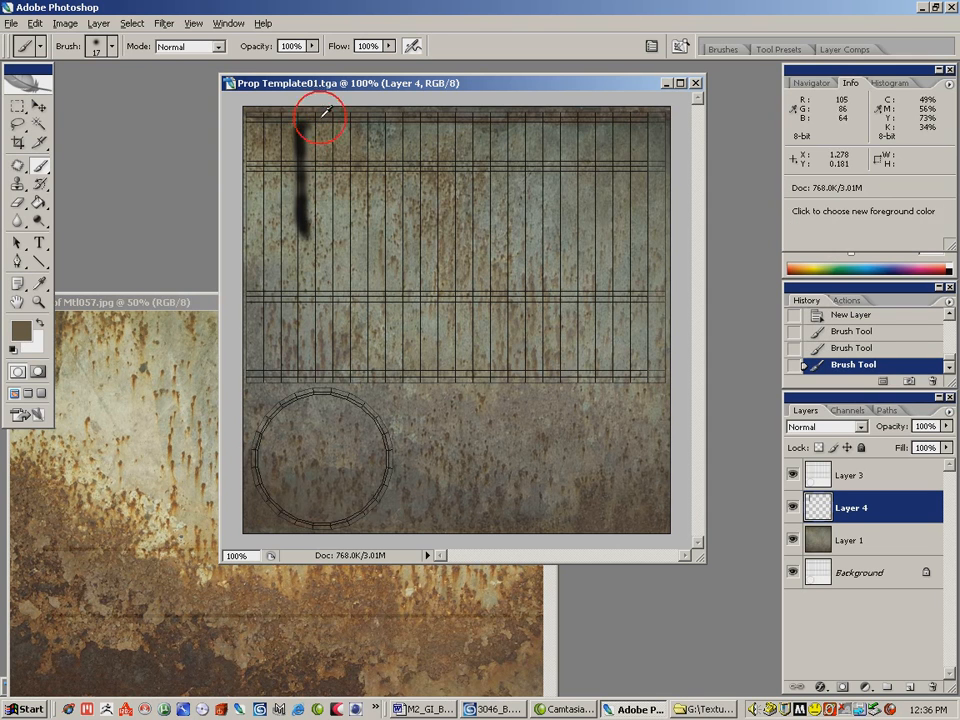
{"action": "left_click_drag", "start_coordinate": [298, 163], "coordinate": [304, 234]}
- Paint more brown vertical drip streaks down from the panel's top edge and darken some with a sampled darker brown
{"action": "left_click_drag", "start_coordinate": [338, 199], "coordinate": [336, 148]}
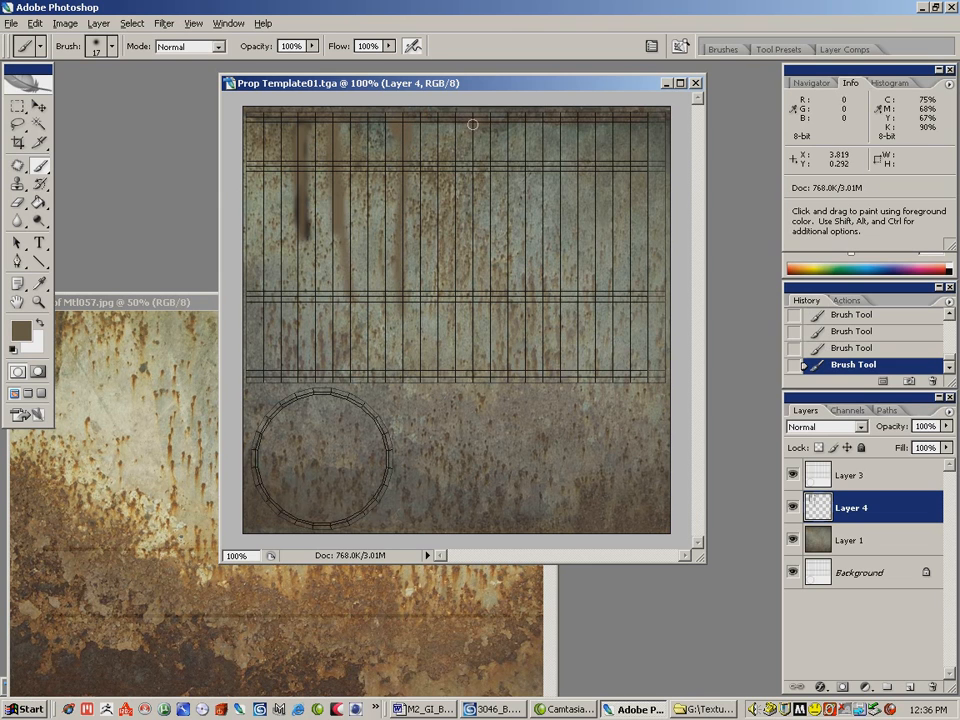
{"action": "left_click_drag", "start_coordinate": [468, 159], "coordinate": [472, 339]}
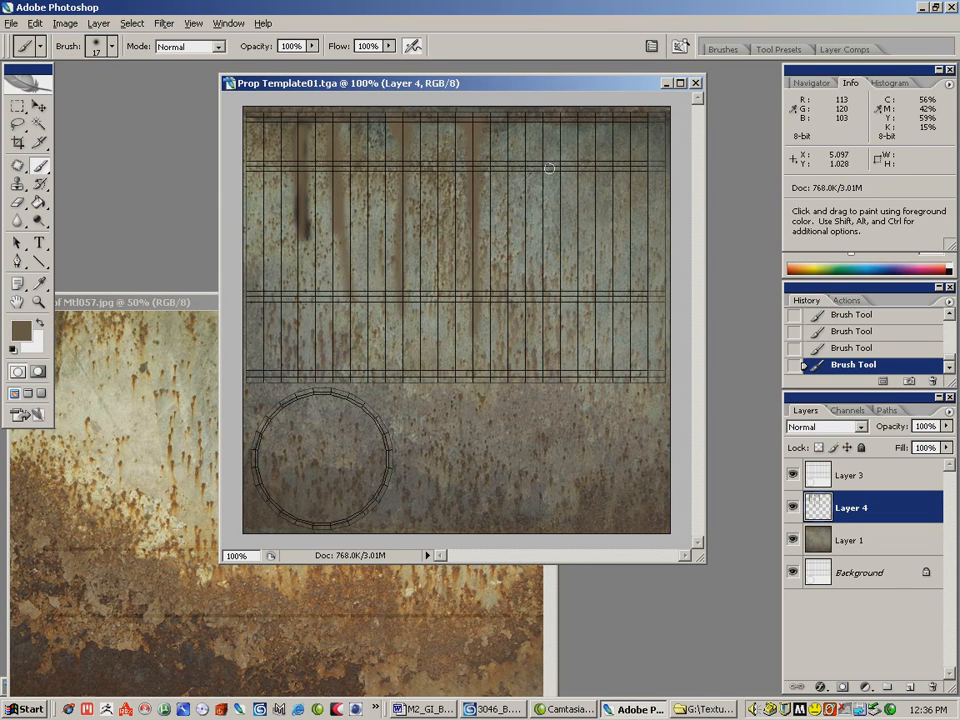
{"action": "left_click_drag", "start_coordinate": [541, 131], "coordinate": [544, 255]}
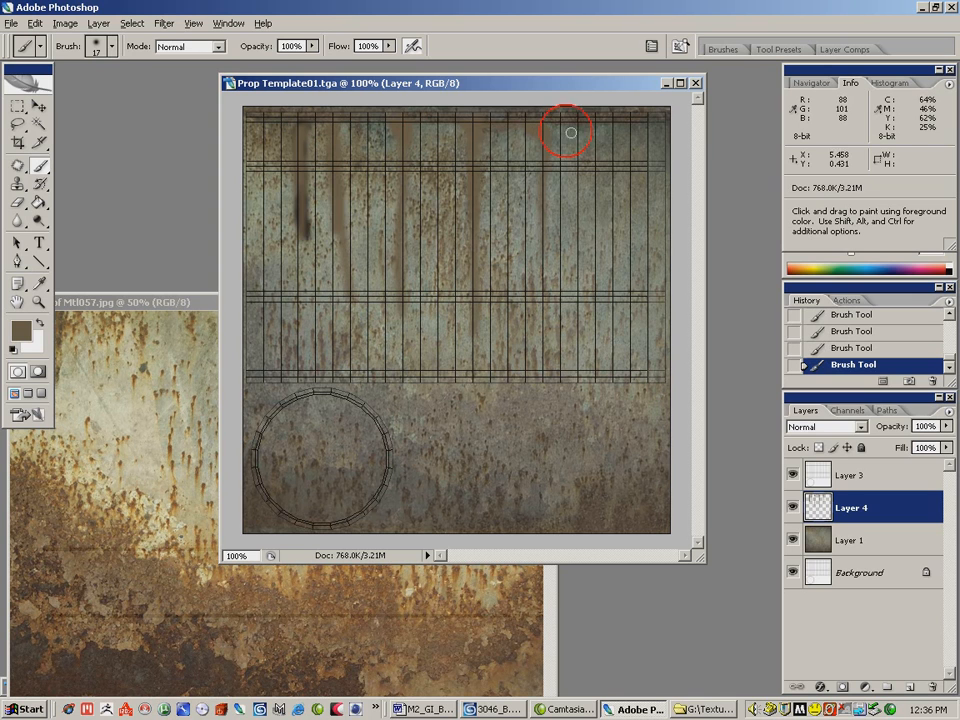
{"action": "left_click_drag", "start_coordinate": [609, 130], "coordinate": [610, 322]}
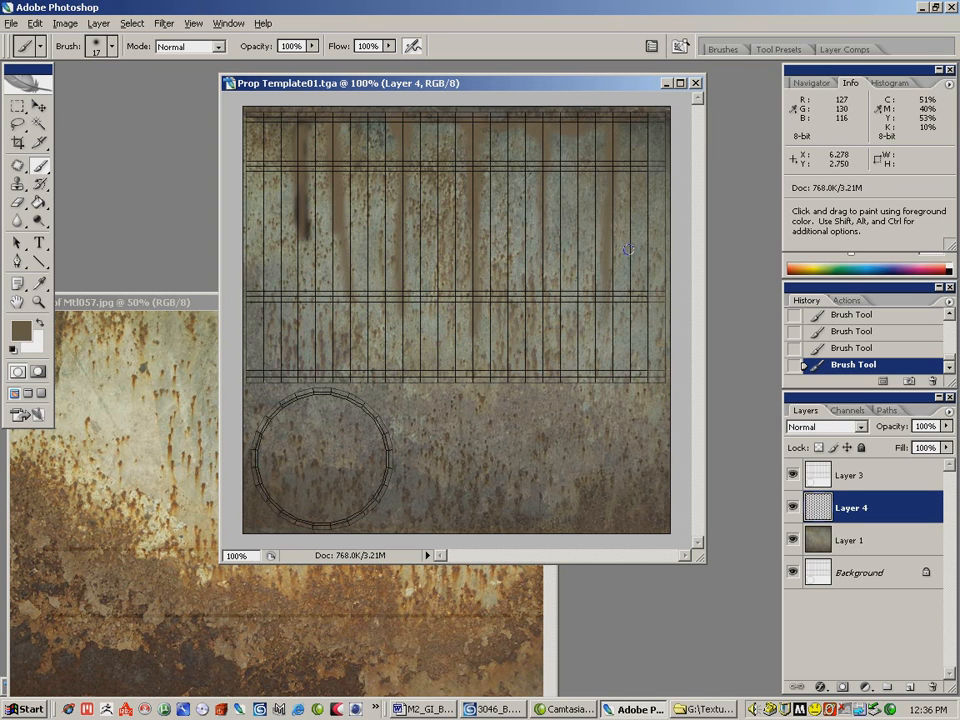
{"action": "left_click_drag", "start_coordinate": [641, 160], "coordinate": [648, 260]}
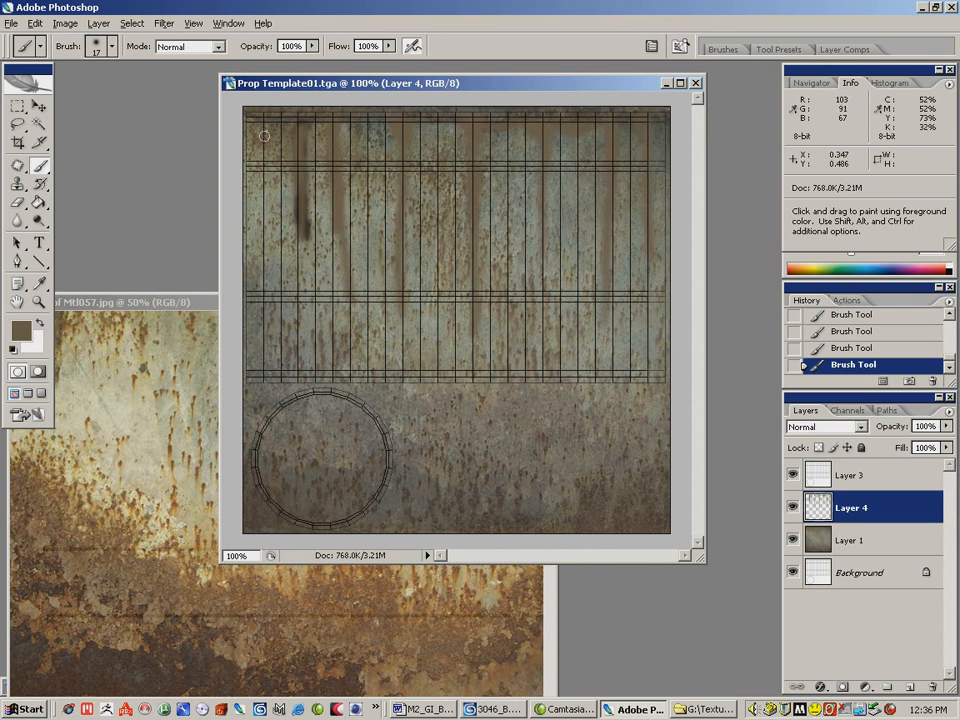
{"action": "left_click_drag", "start_coordinate": [262, 113], "coordinate": [268, 353]}
{"action": "left_click", "coordinate": [305, 211], "text": "alt"}
{"action": "left_click_drag", "start_coordinate": [325, 148], "coordinate": [350, 315]}
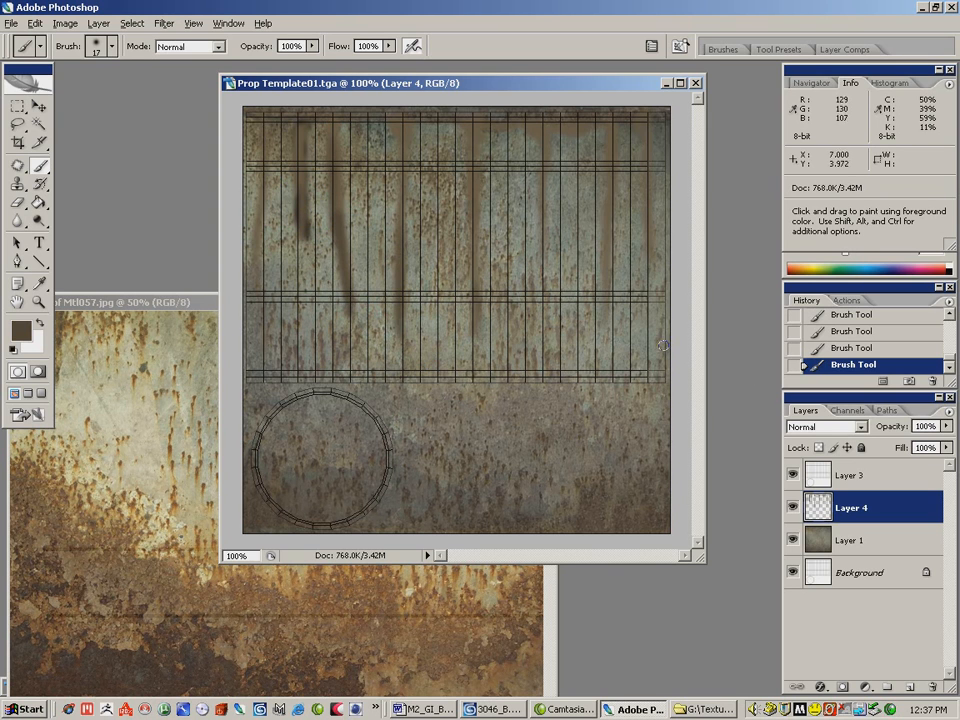
- Apply a Gaussian Blur with a radius of 5.9 pixels to the painted streaks on Layer 4
{"action": "left_click", "coordinate": [164, 23]}
{"action": "mouse_move", "coordinate": [225, 155]}
{"action": "left_click", "coordinate": [382, 211]}
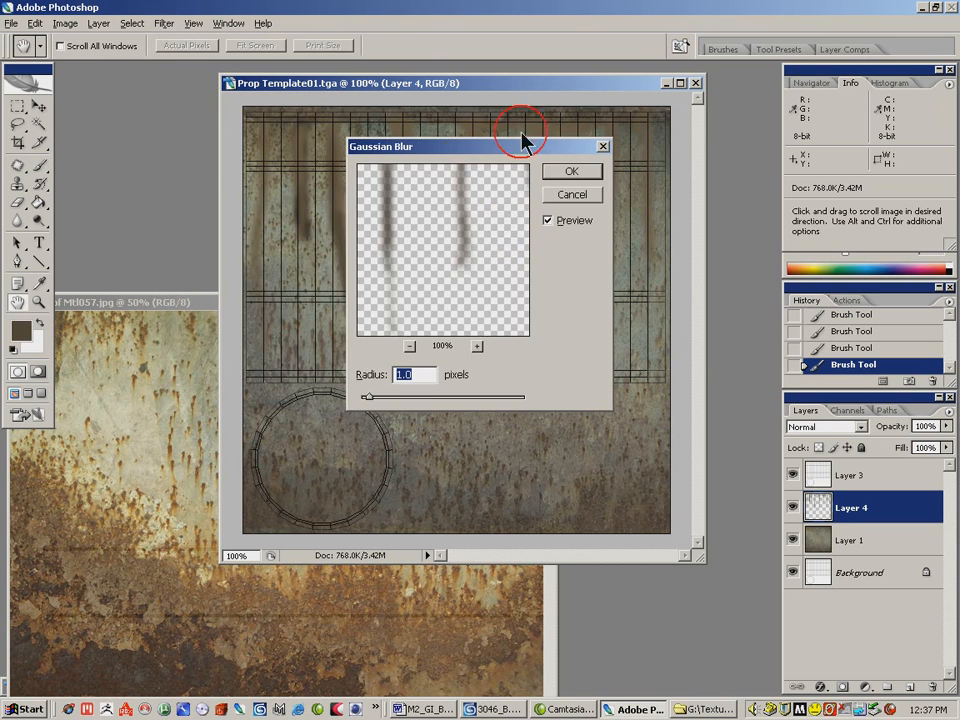
{"action": "left_click_drag", "start_coordinate": [471, 146], "coordinate": [647, 100]}
{"action": "left_click_drag", "start_coordinate": [546, 358], "coordinate": [590, 352]}
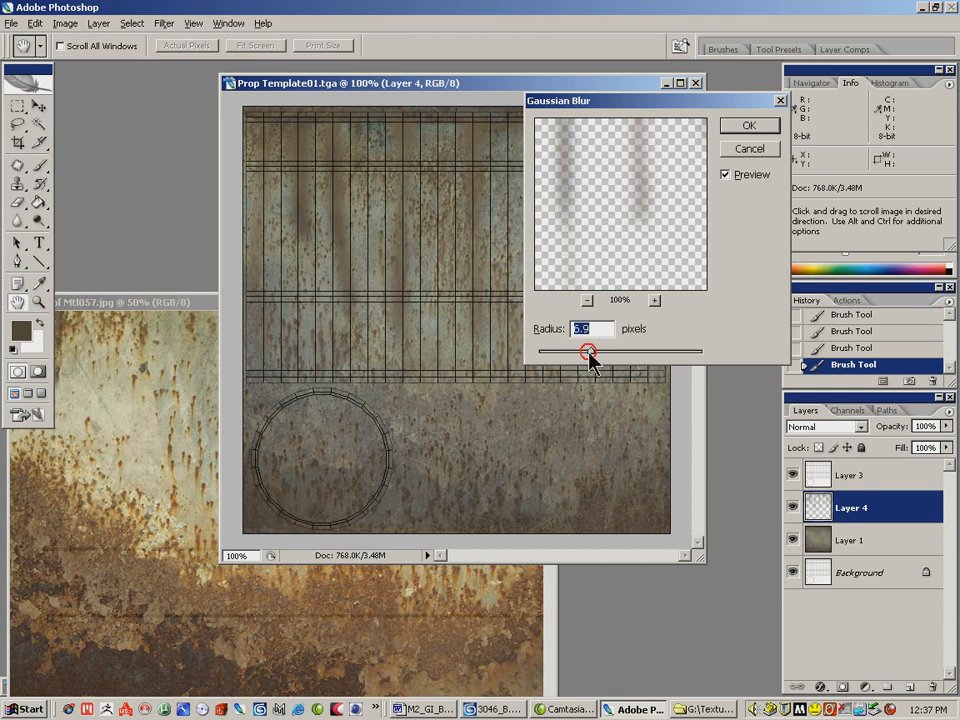
{"action": "left_click", "coordinate": [748, 125]}
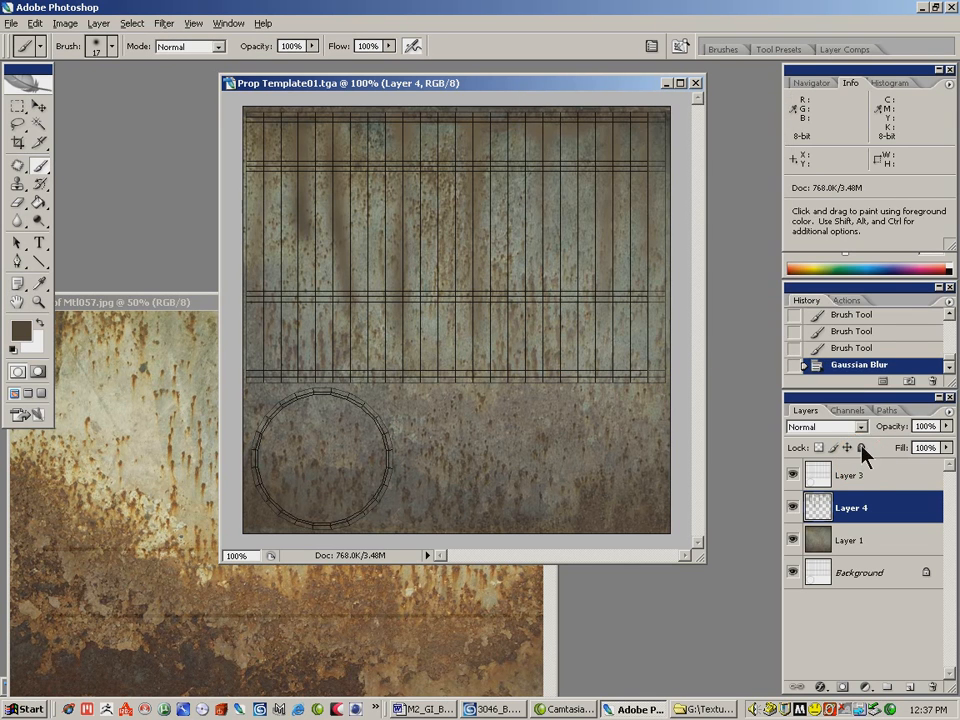
- Compare blend modes on the blurred streak layer and set it to Hard Light
{"action": "left_click", "coordinate": [858, 427]}
{"action": "left_click", "coordinate": [810, 131]}
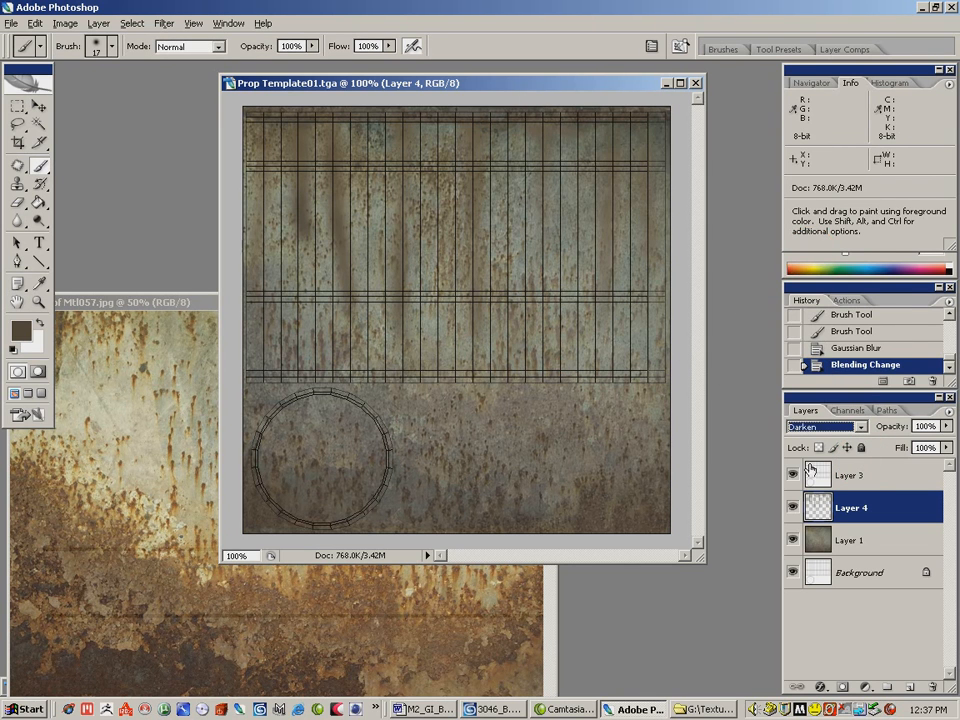
{"action": "key", "text": "Down"}
{"action": "key", "text": "Down"}
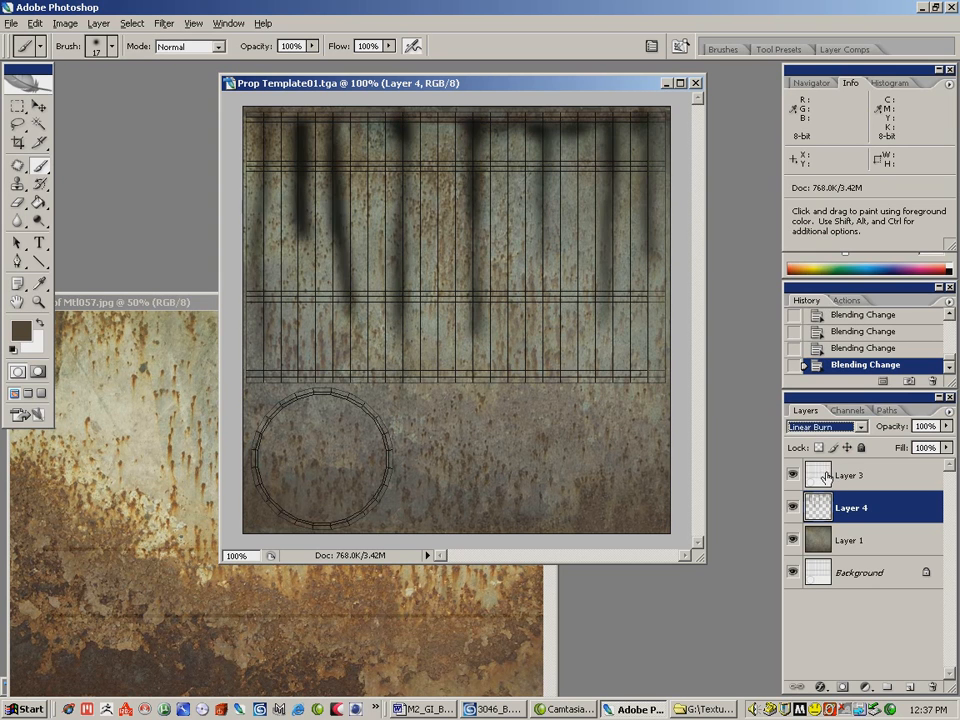
{"action": "key", "text": "Down"}
{"action": "key", "text": "Down"}
{"action": "key", "text": "Down"}
{"action": "key", "text": "Down"}
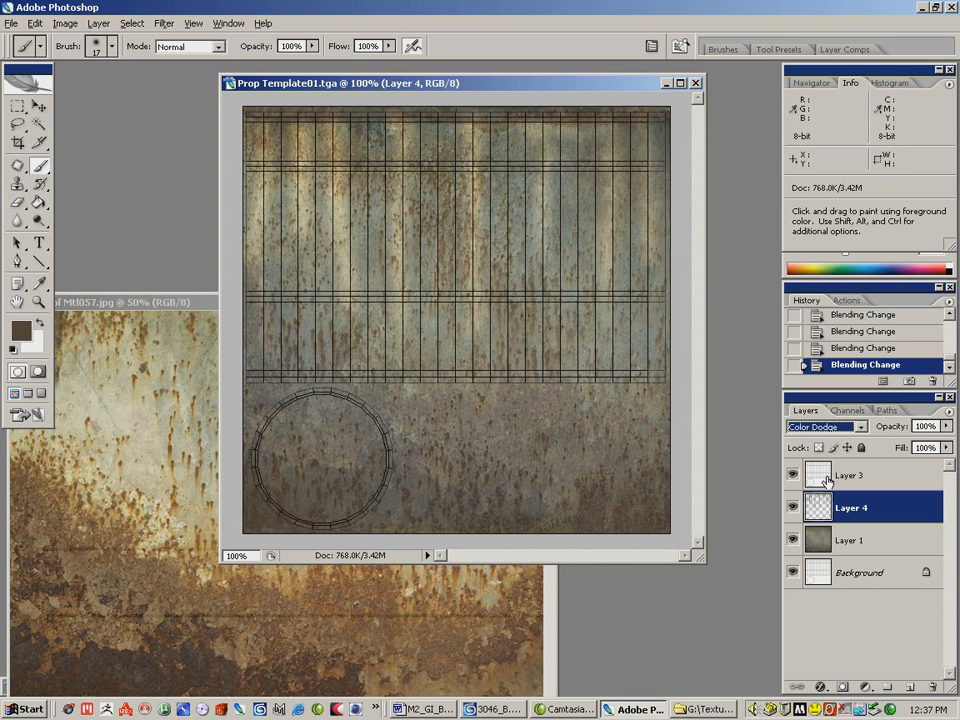
{"action": "key", "text": "Down"}
{"action": "key", "text": "Down"}
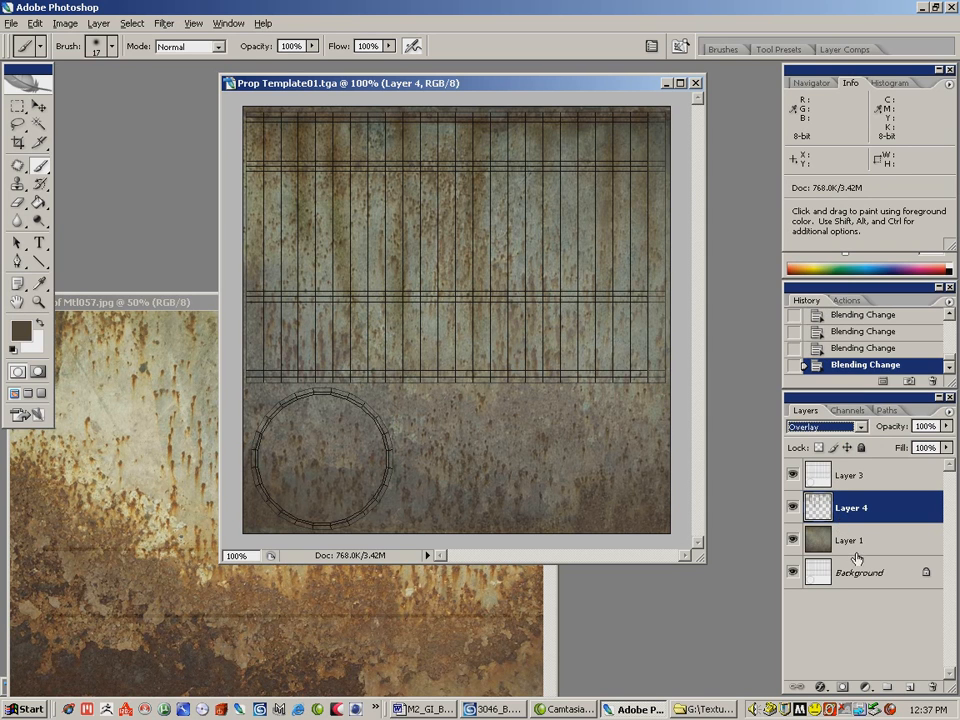
{"action": "key", "text": "Down"}
{"action": "key", "text": "Down"}
- Thin and break up the streaks on Layer 4 with a 13 px Eraser brush
{"action": "left_click", "coordinate": [22, 203]}
{"action": "left_click", "coordinate": [356, 226]}
{"action": "mouse_move", "coordinate": [346, 256]}
{"action": "left_mouse_down"}
{"action": "mouse_move", "coordinate": [351, 222]}
{"action": "mouse_move", "coordinate": [346, 300]}
{"action": "left_mouse_up"}
{"action": "left_click_drag", "start_coordinate": [343, 225], "coordinate": [342, 274]}
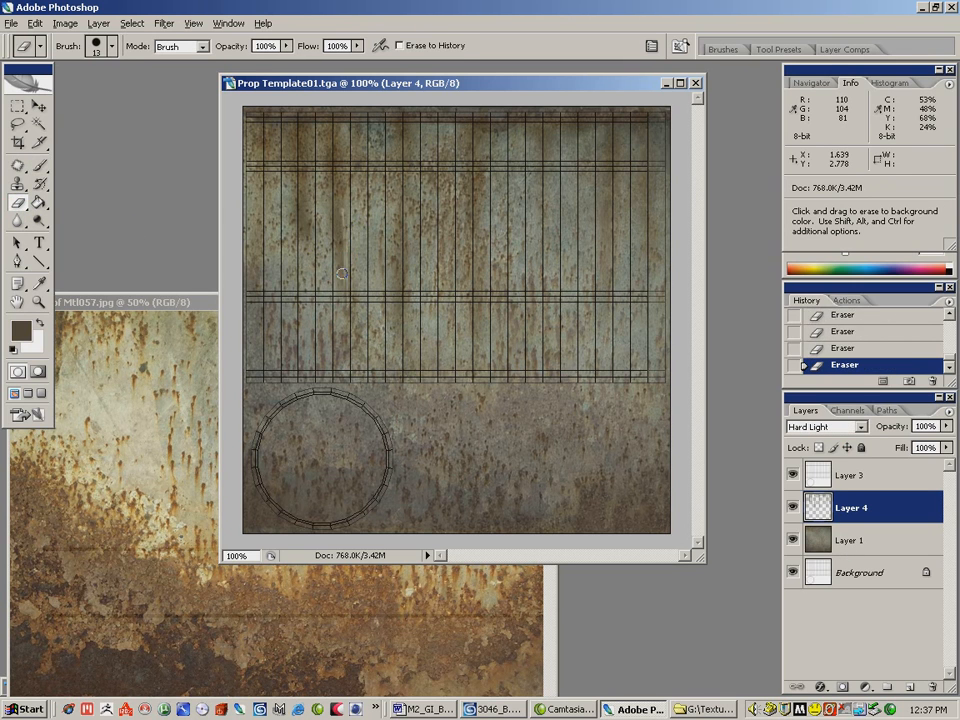
{"action": "left_click_drag", "start_coordinate": [397, 213], "coordinate": [399, 319]}
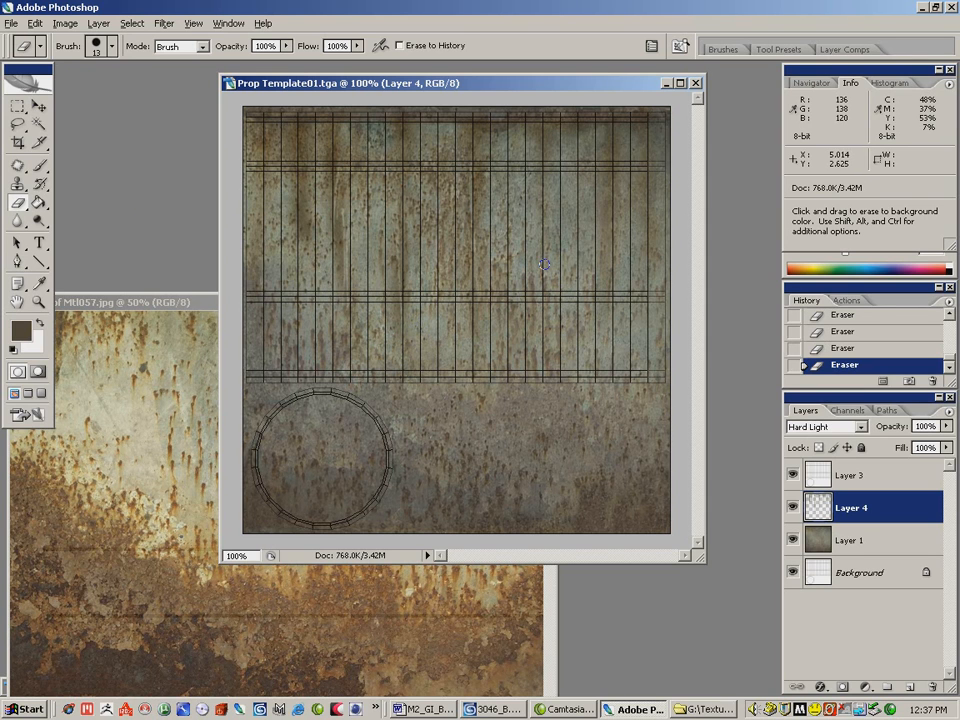
{"action": "left_click", "coordinate": [606, 328]}
{"action": "mouse_move", "coordinate": [289, 180]}
{"action": "left_mouse_down"}
{"action": "mouse_move", "coordinate": [306, 293]}
{"action": "mouse_move", "coordinate": [298, 164]}
{"action": "left_mouse_up"}
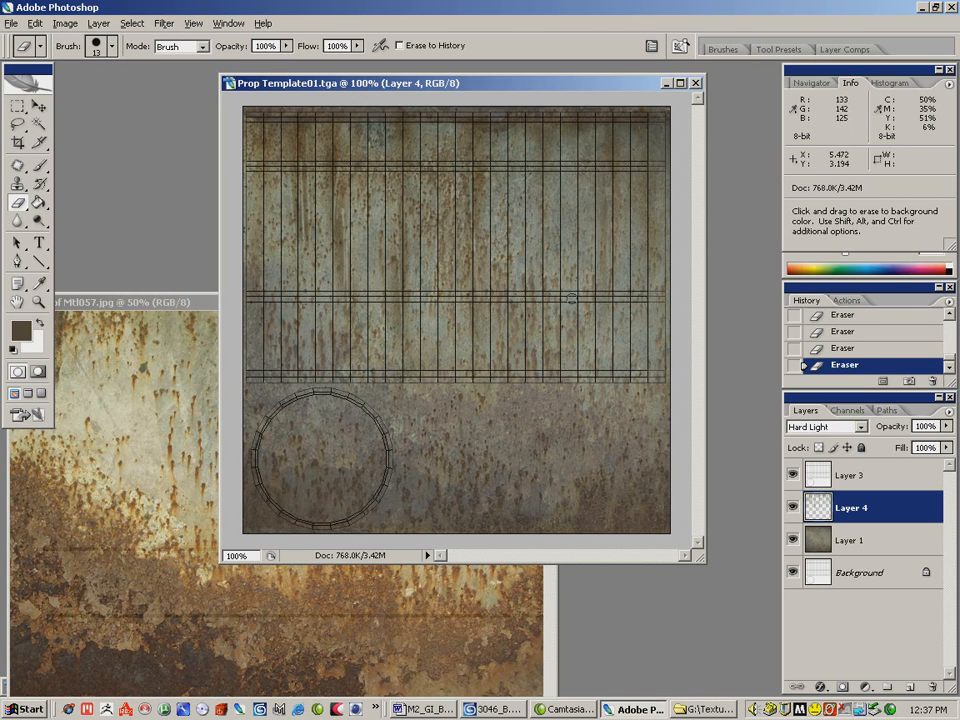
- Add a new layer above Layer 4 with default settings and reduce the Brush tool's size to 10 px
{"action": "left_click", "coordinate": [40, 165]}
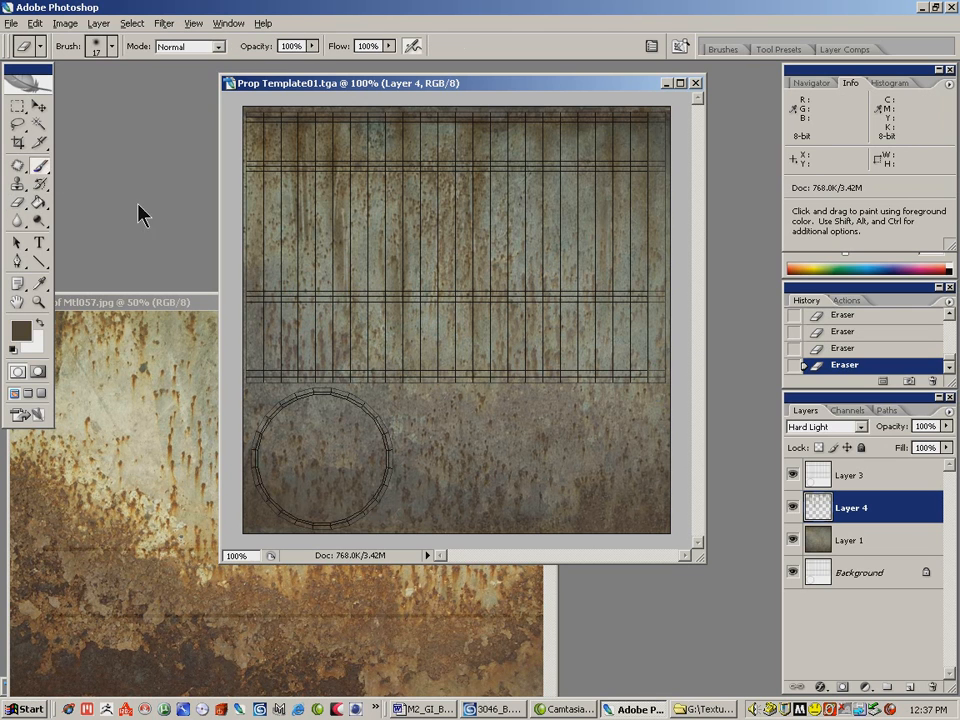
{"action": "left_click", "coordinate": [949, 411]}
{"action": "left_click", "coordinate": [800, 84]}
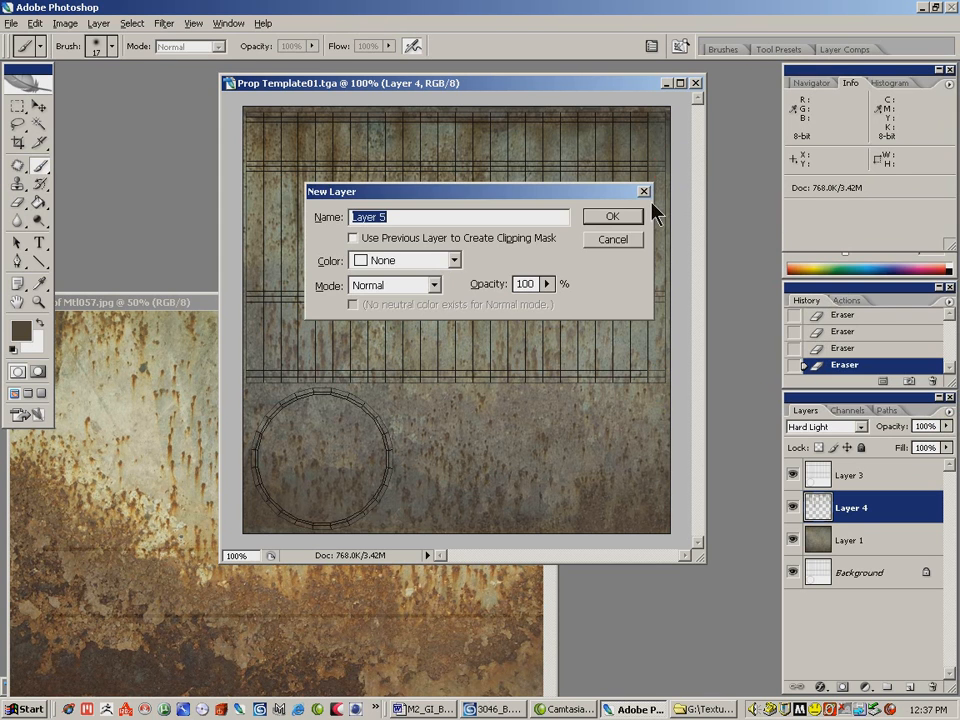
{"action": "left_click", "coordinate": [613, 218]}
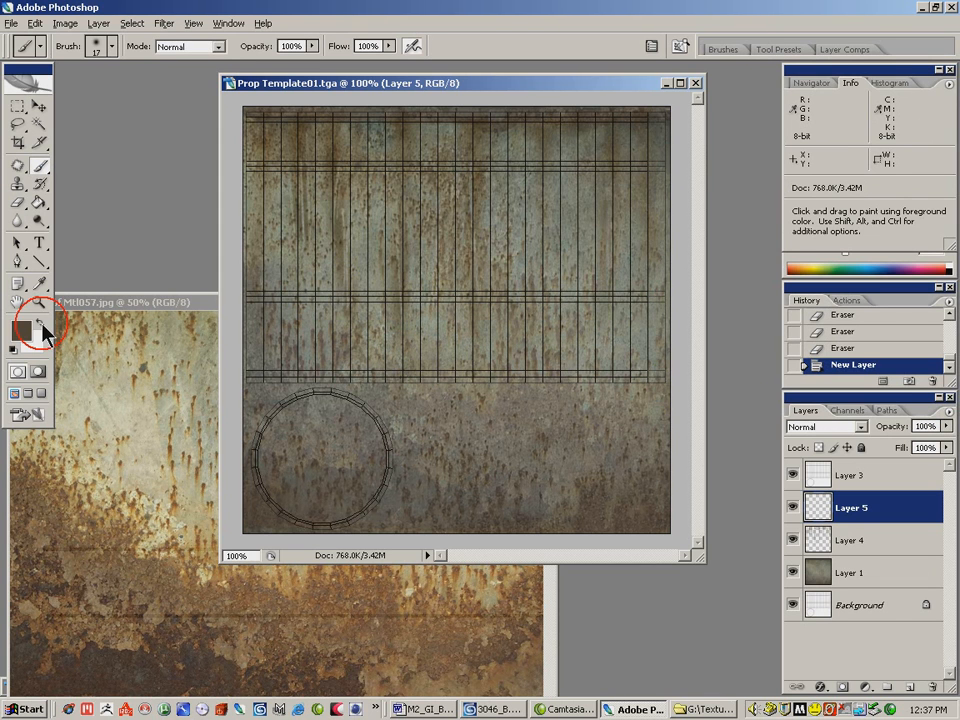
{"action": "key", "text": "bracketleft"}
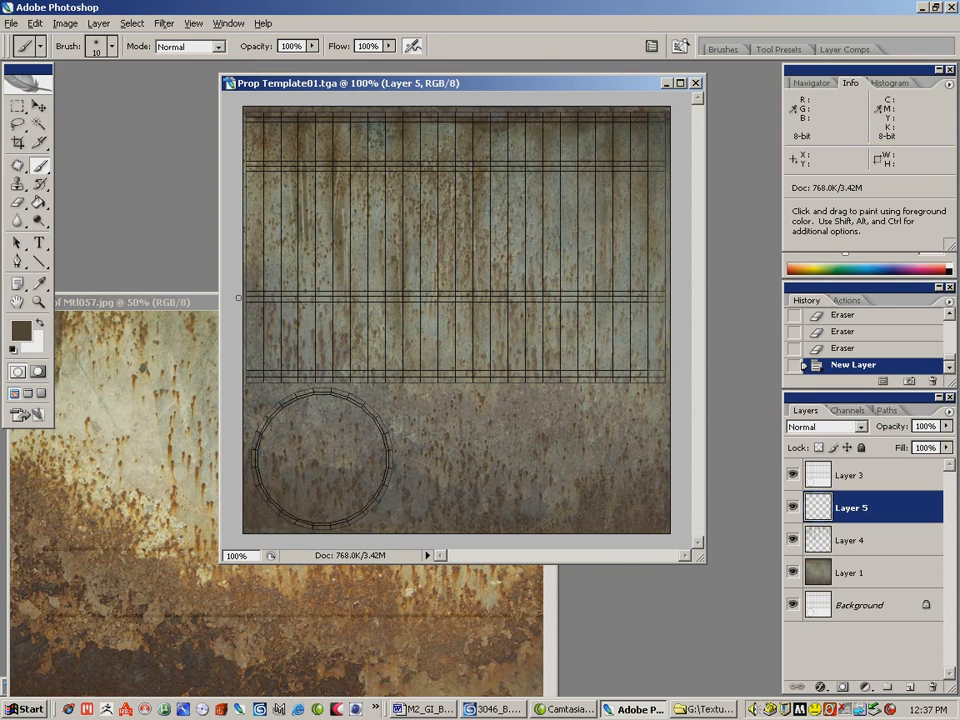
- Paint dark brown horizontal lines along the middle, upper and lower wireframe bands on Layer 5
{"action": "left_click_drag", "start_coordinate": [274, 223], "coordinate": [488, 224]}
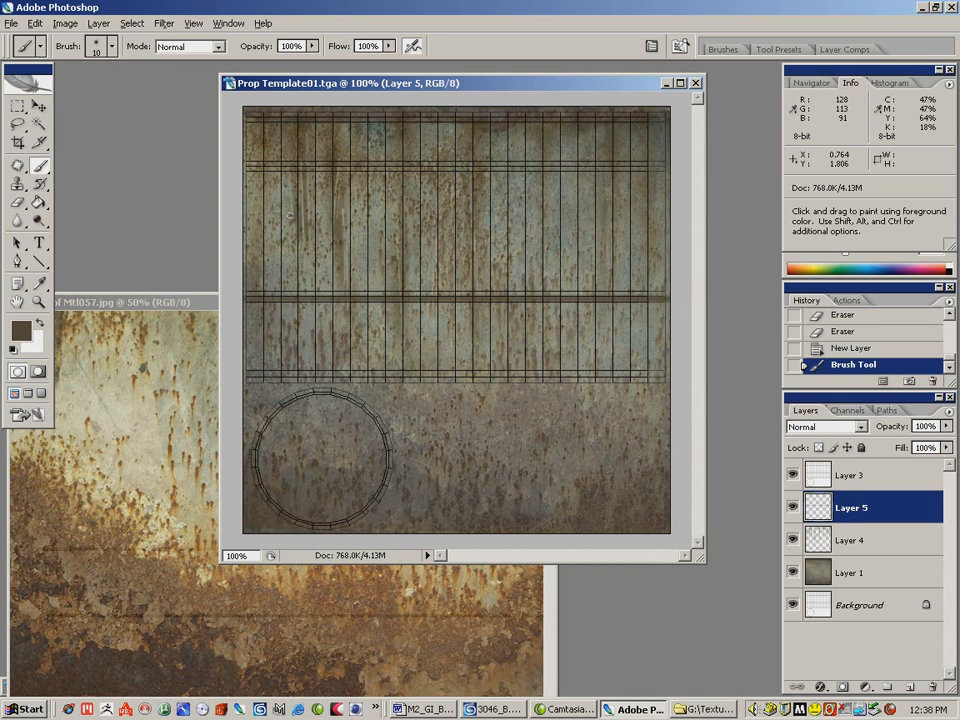
{"action": "left_click_drag", "start_coordinate": [238, 168], "coordinate": [677, 160]}
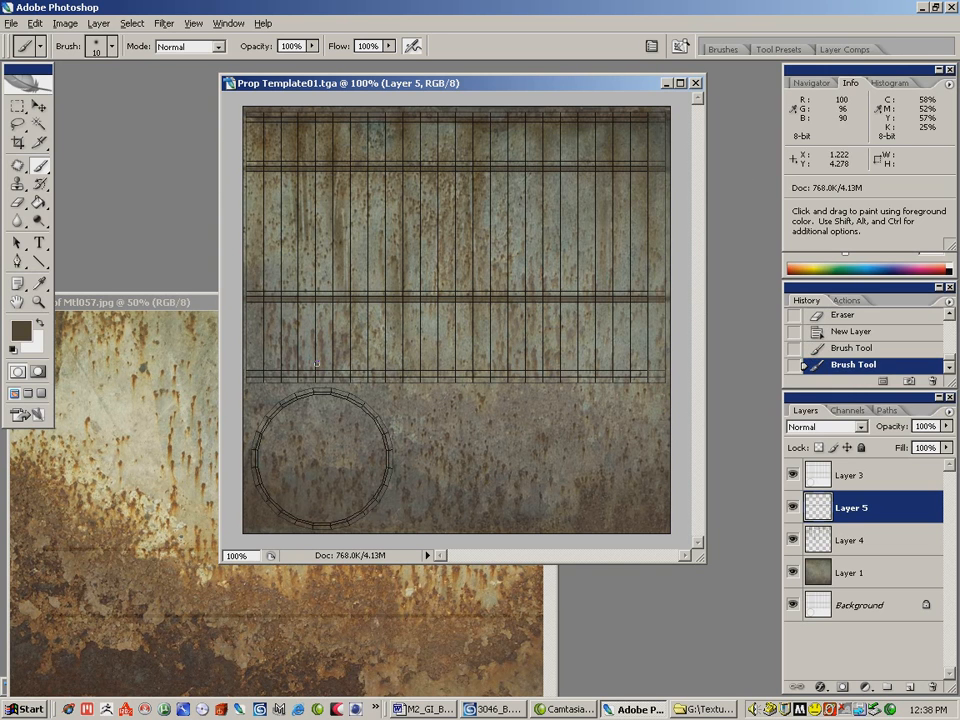
{"action": "mouse_move", "coordinate": [239, 379]}
{"action": "left_mouse_down"}
{"action": "mouse_move", "coordinate": [502, 380]}
{"action": "mouse_move", "coordinate": [700, 408]}
{"action": "left_mouse_up"}
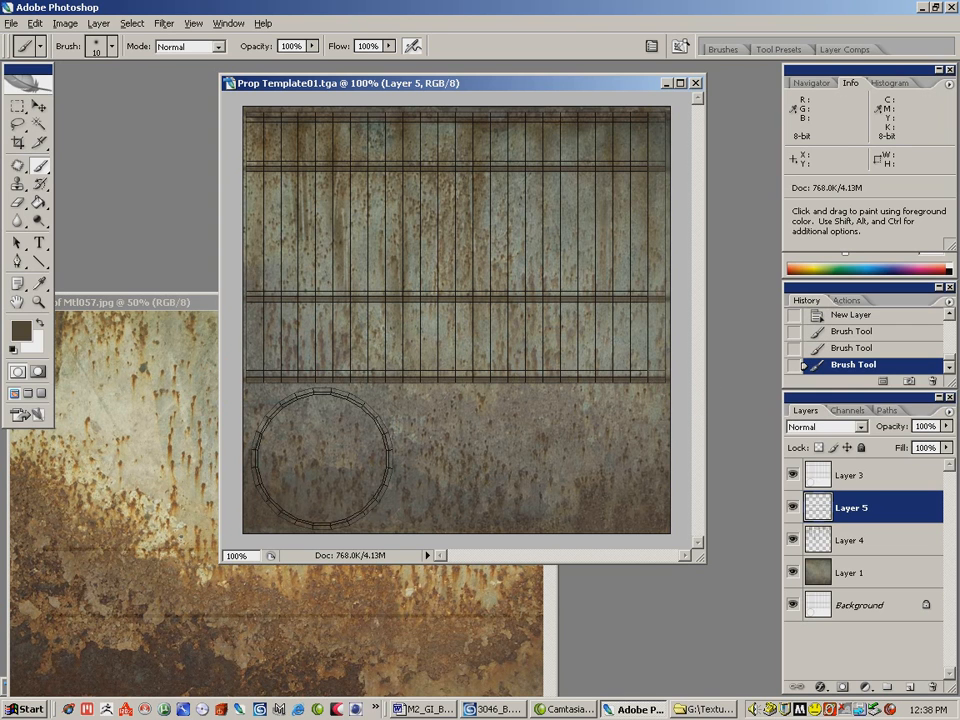
- Soften the painted bands on Layer 5 with a reduced-radius Gaussian Blur and check them with the wireframe layer temporarily hidden
{"action": "left_click", "coordinate": [133, 24]}
{"action": "mouse_move", "coordinate": [163, 28]}
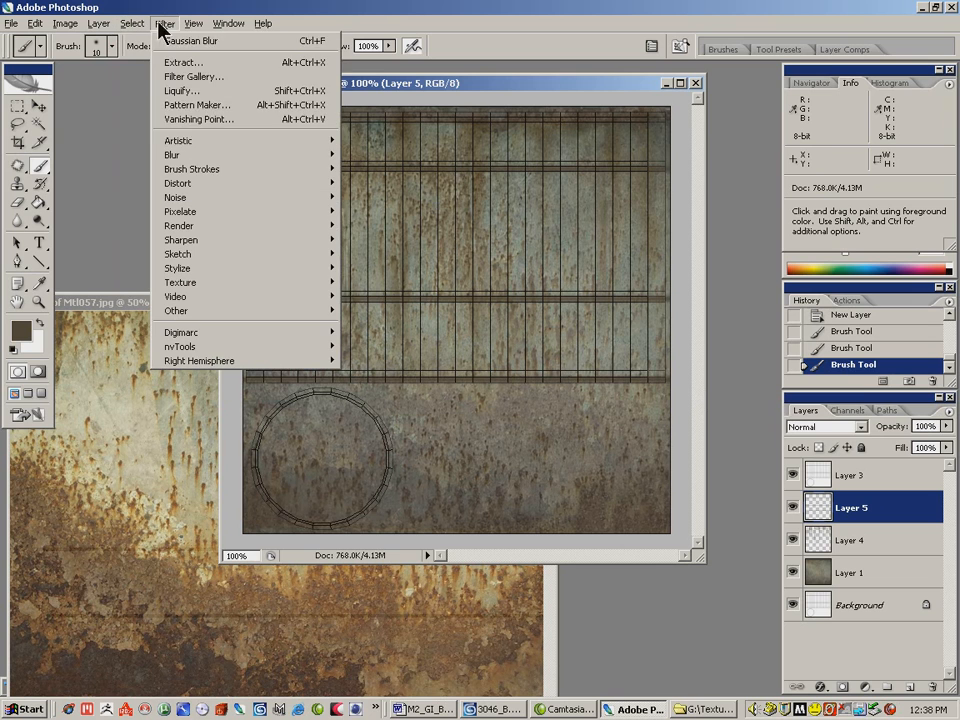
{"action": "mouse_move", "coordinate": [189, 155]}
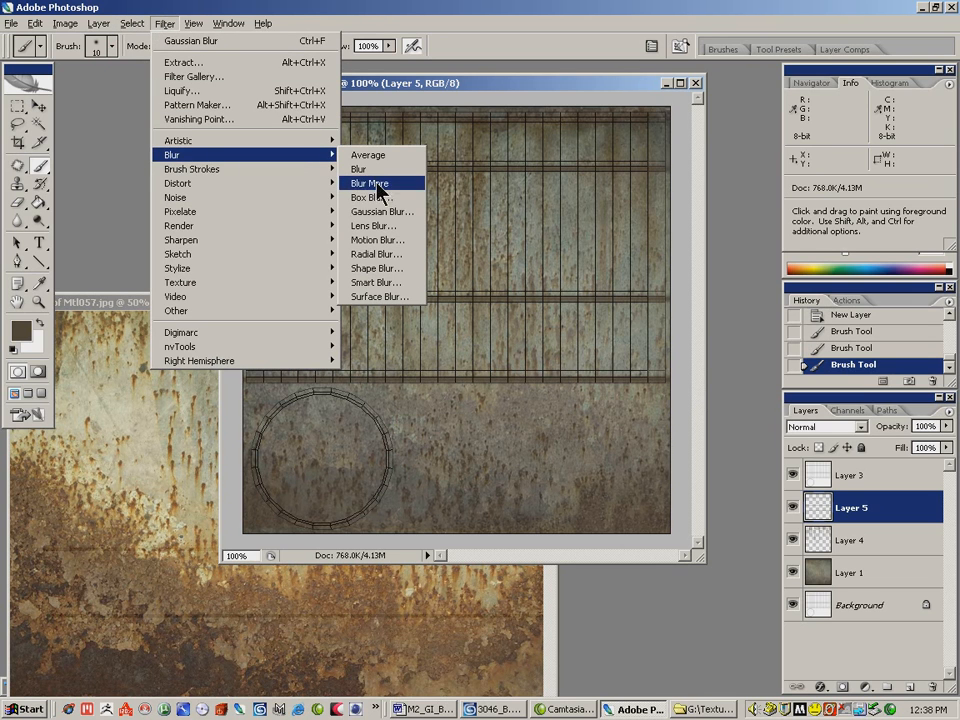
{"action": "left_click", "coordinate": [388, 211]}
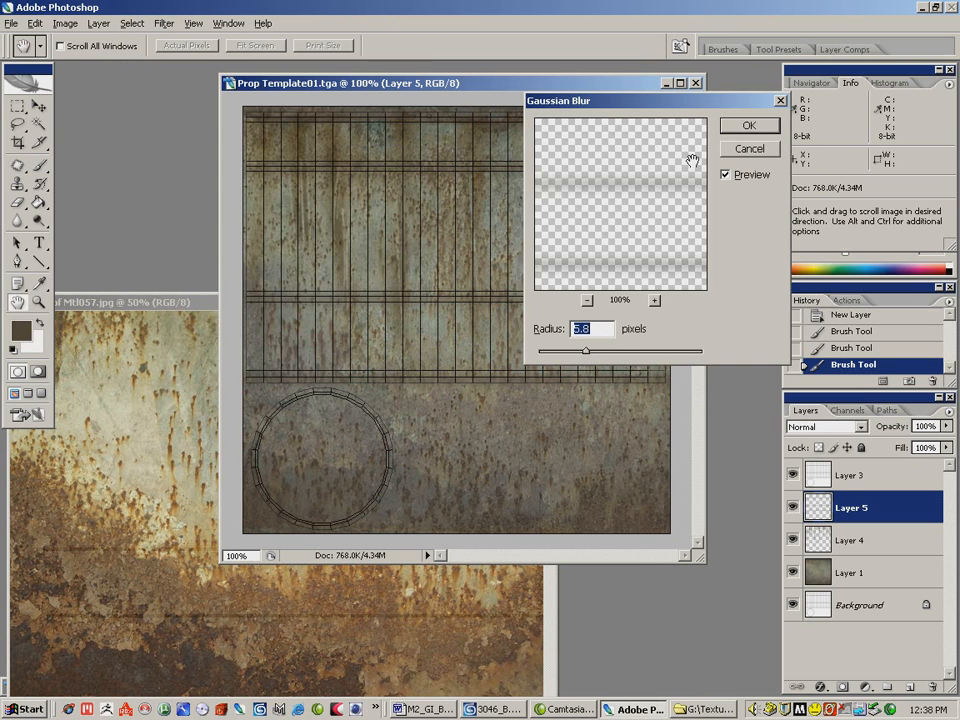
{"action": "left_click_drag", "start_coordinate": [577, 352], "coordinate": [568, 351]}
{"action": "key", "text": "Return"}
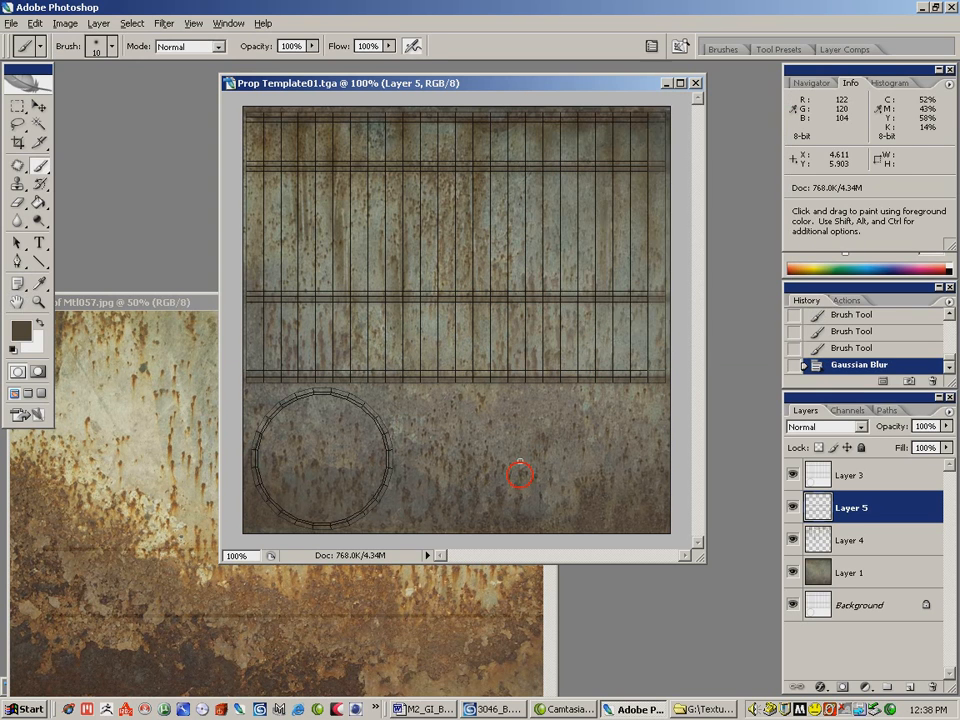
{"action": "left_click", "coordinate": [793, 476]}
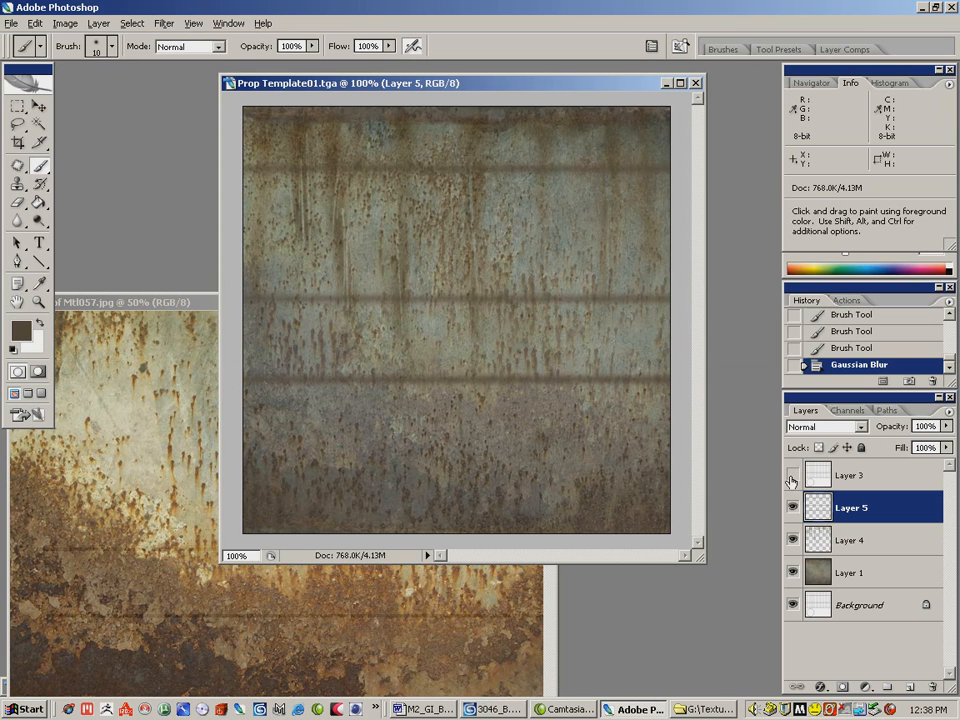
{"action": "left_click", "coordinate": [793, 477]}
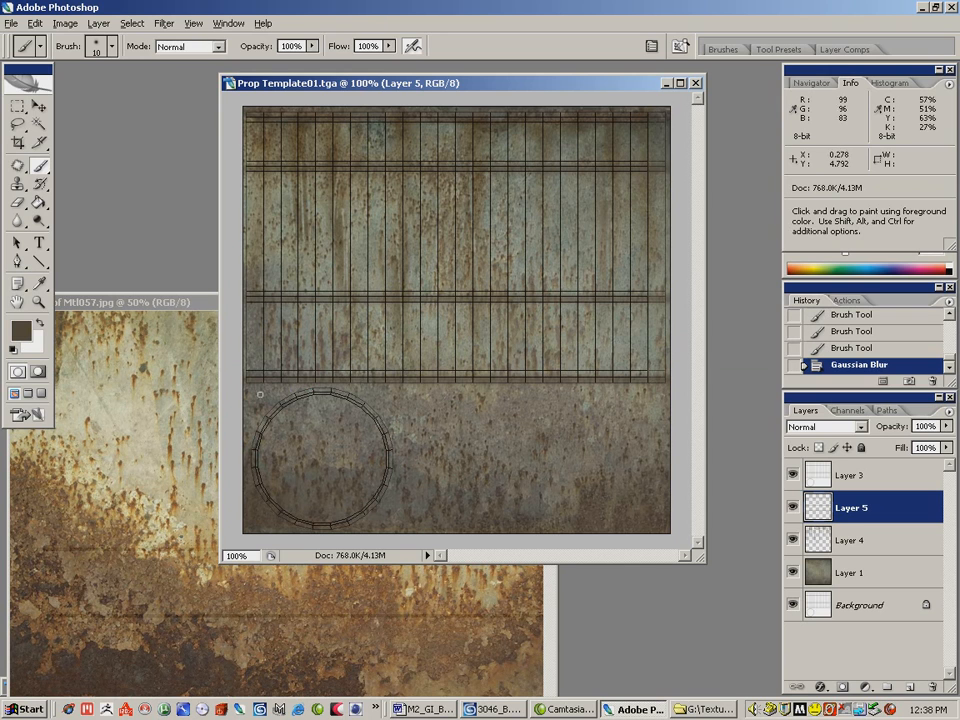
- Make an elliptical selection matching the circular cap in the wireframe and nudge its outline into place
{"action": "left_click", "coordinate": [19, 107]}
{"action": "left_click", "coordinate": [110, 120]}
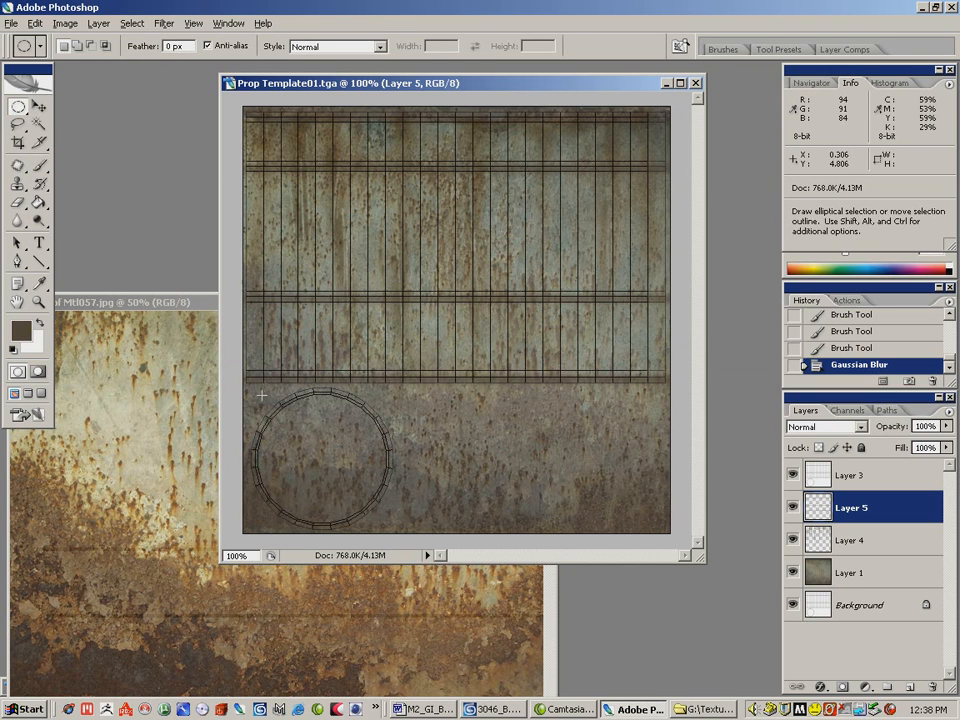
{"action": "left_click_drag", "start_coordinate": [256, 392], "coordinate": [360, 512]}
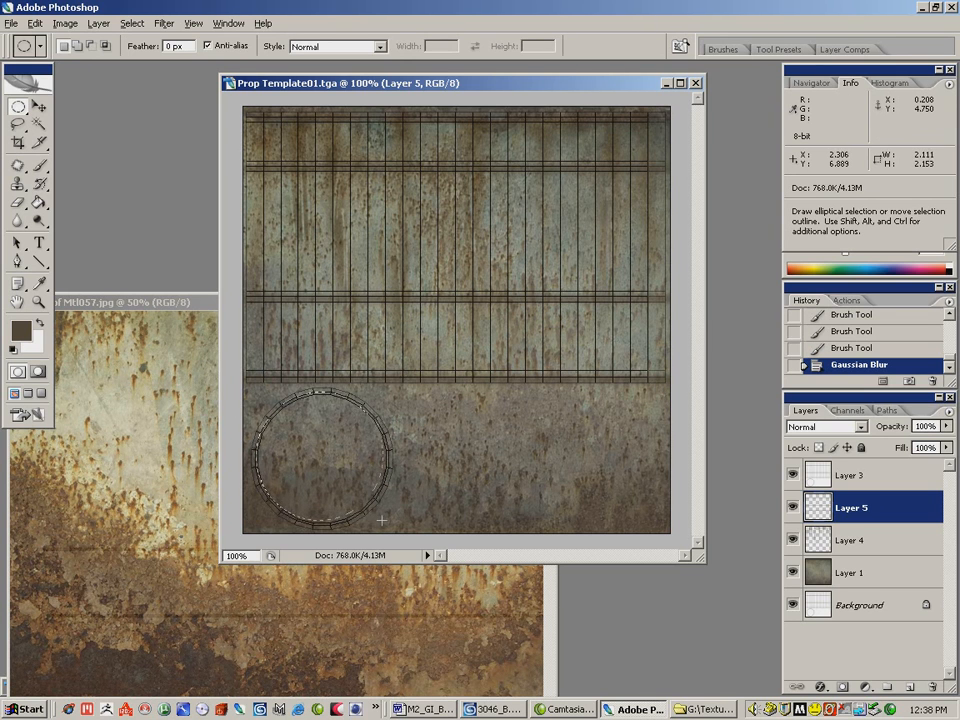
{"action": "left_click_drag", "start_coordinate": [380, 519], "coordinate": [380, 519]}
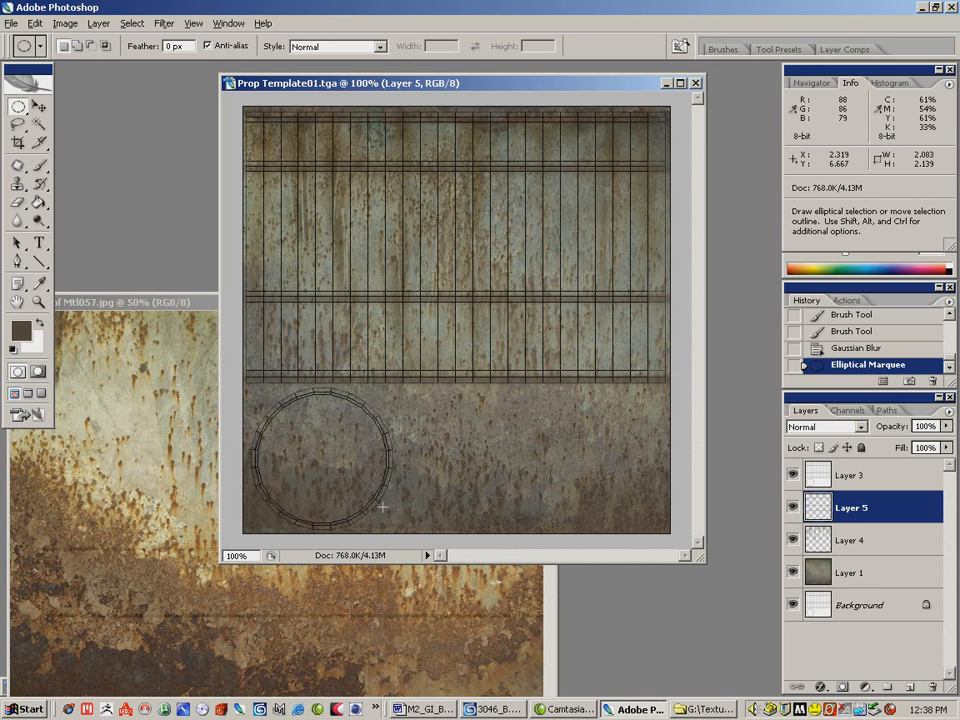
{"action": "key", "text": "Right"}
{"action": "key", "text": "Right"}
{"action": "key", "text": "Right"}
{"action": "key", "text": "Right"}
{"action": "key", "text": "Right"}
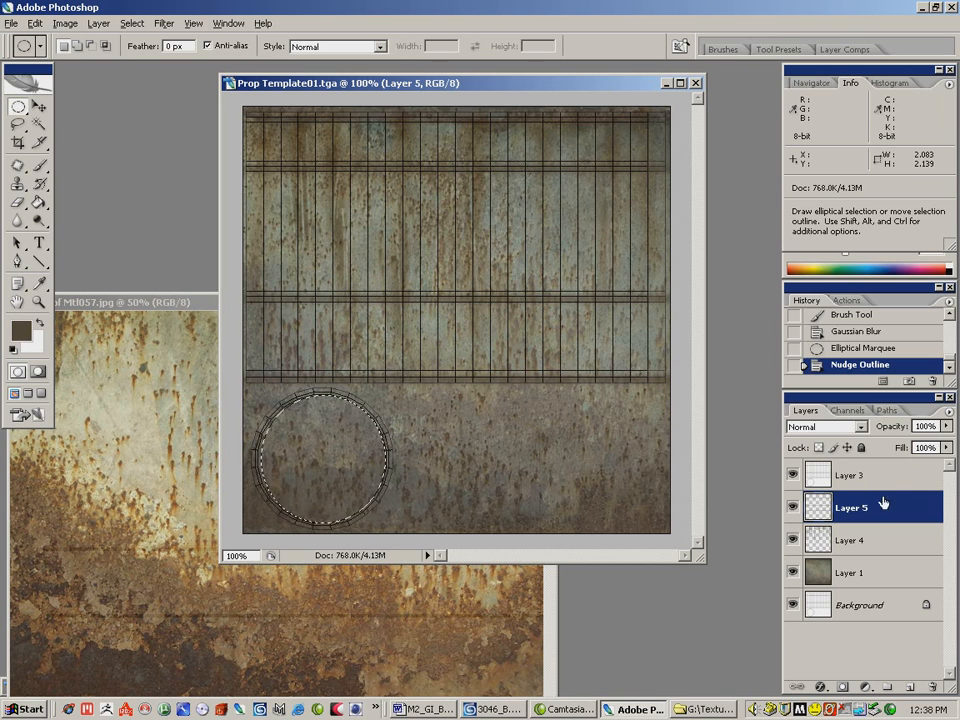
- Add a new layer above Layer 5 with default settings and enlarge the Brush tool to 60 px
{"action": "left_click", "coordinate": [950, 412]}
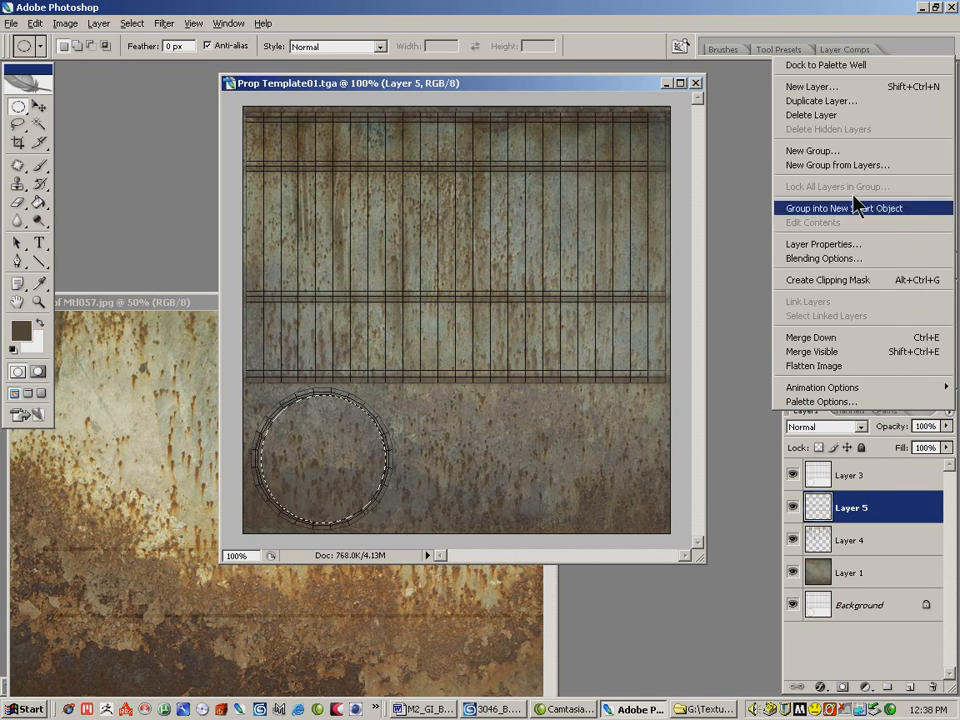
{"action": "left_click", "coordinate": [816, 96]}
{"action": "left_click", "coordinate": [645, 218]}
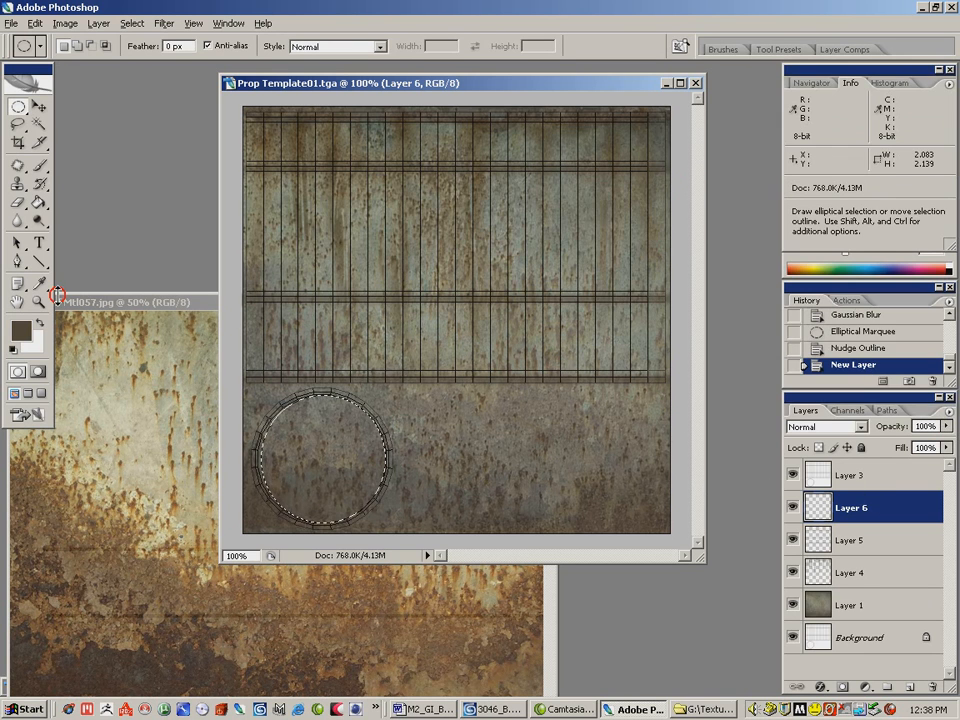
{"action": "left_click", "coordinate": [42, 165]}
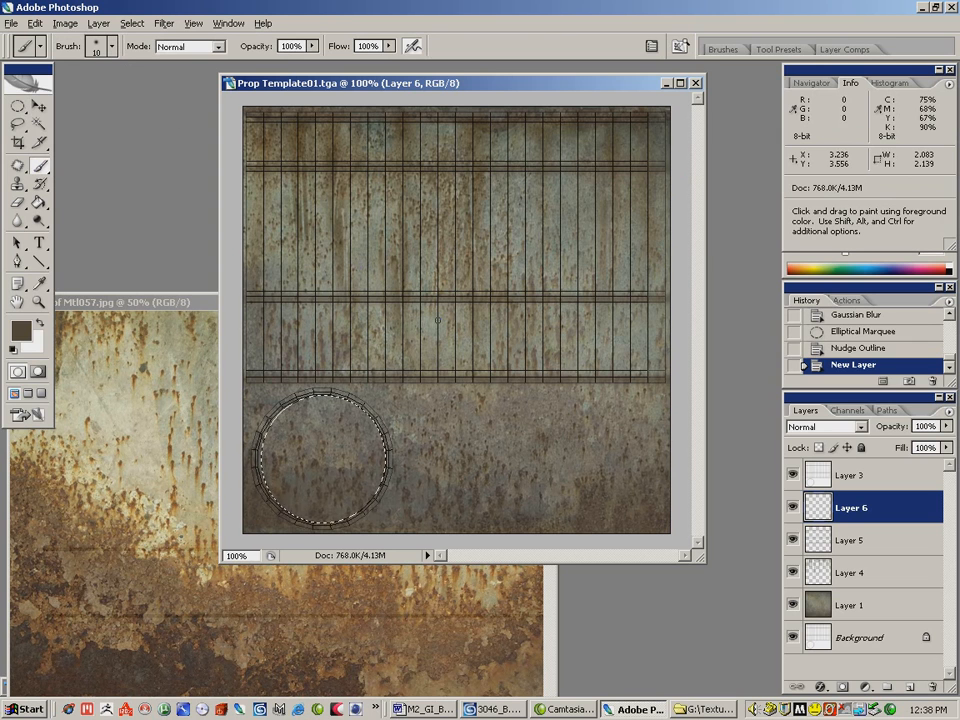
{"action": "key", "text": "bracketright"}
{"action": "key", "text": "bracketright"}
{"action": "key", "text": "bracketright"}
{"action": "key", "text": "bracketright"}
{"action": "key", "text": "bracketright"}
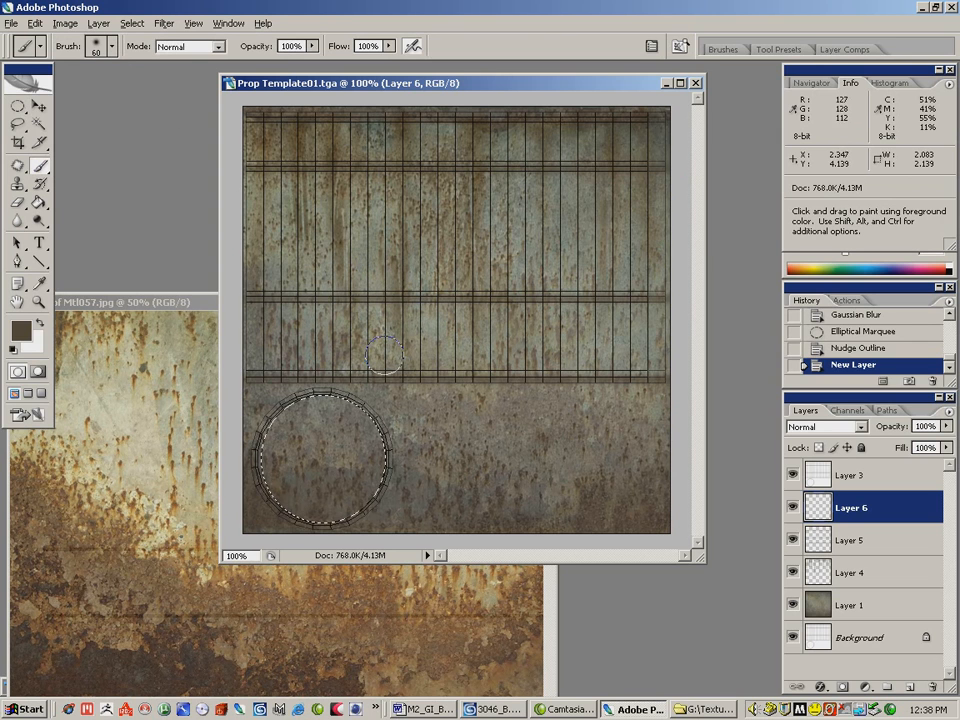
- Paint brown shading around the inside edge of the circular selection on Layer 6
{"action": "left_click", "coordinate": [287, 387]}
{"action": "left_click", "coordinate": [336, 386]}
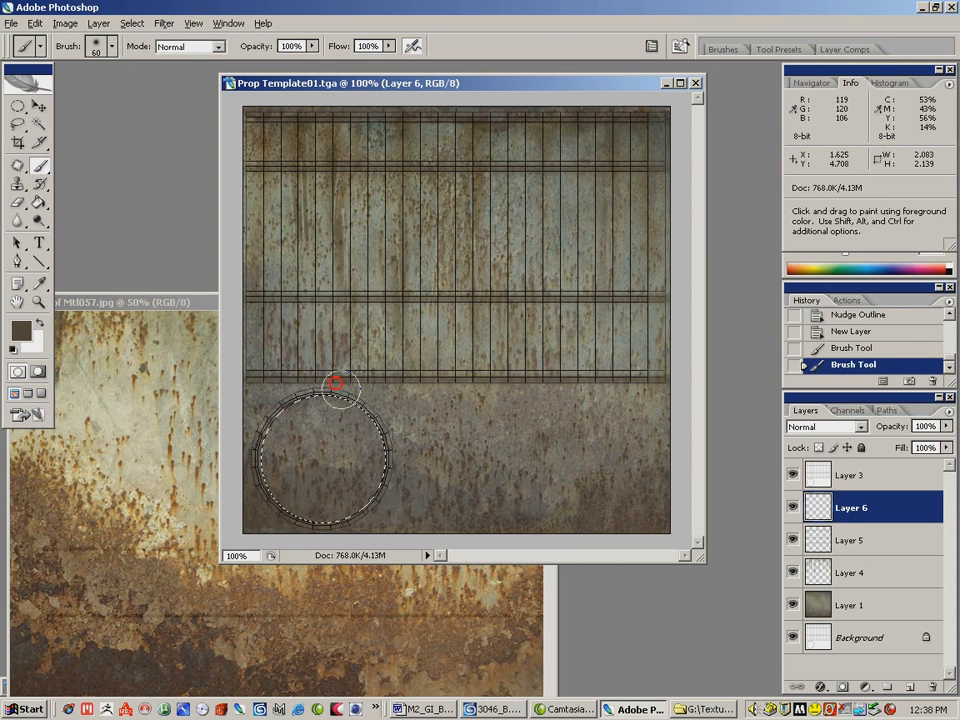
{"action": "left_click", "coordinate": [257, 454]}
{"action": "left_click", "coordinate": [353, 527]}
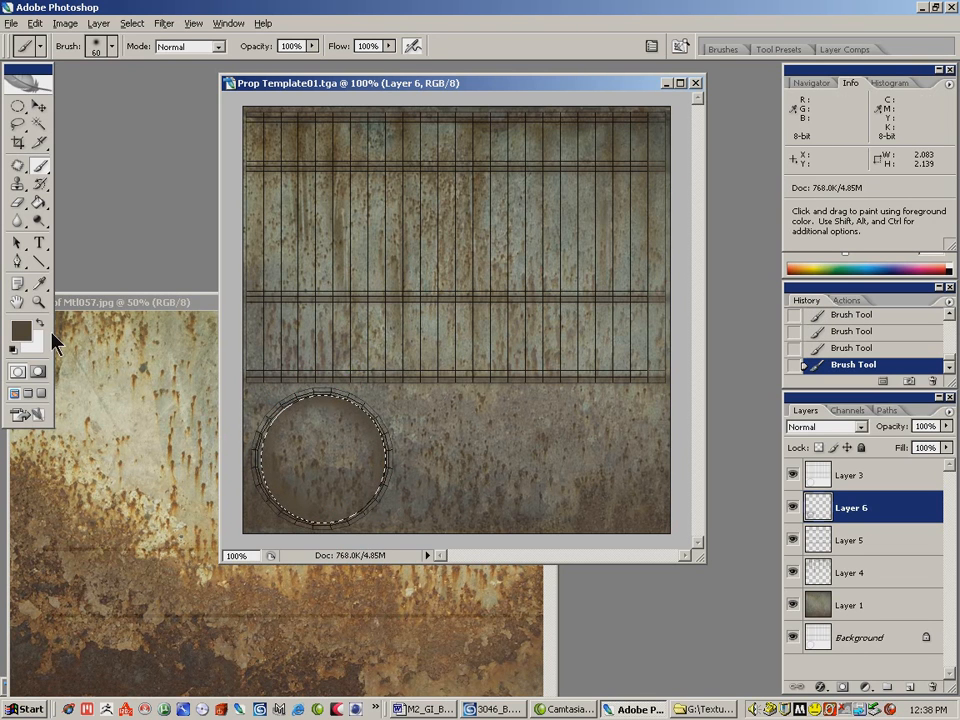
- Deepen the shading around the circle's inner edge with the darker foreground colour #241e17, and remove the selection
{"action": "left_click", "coordinate": [22, 330]}
{"action": "left_click_drag", "start_coordinate": [354, 326], "coordinate": [351, 358]}
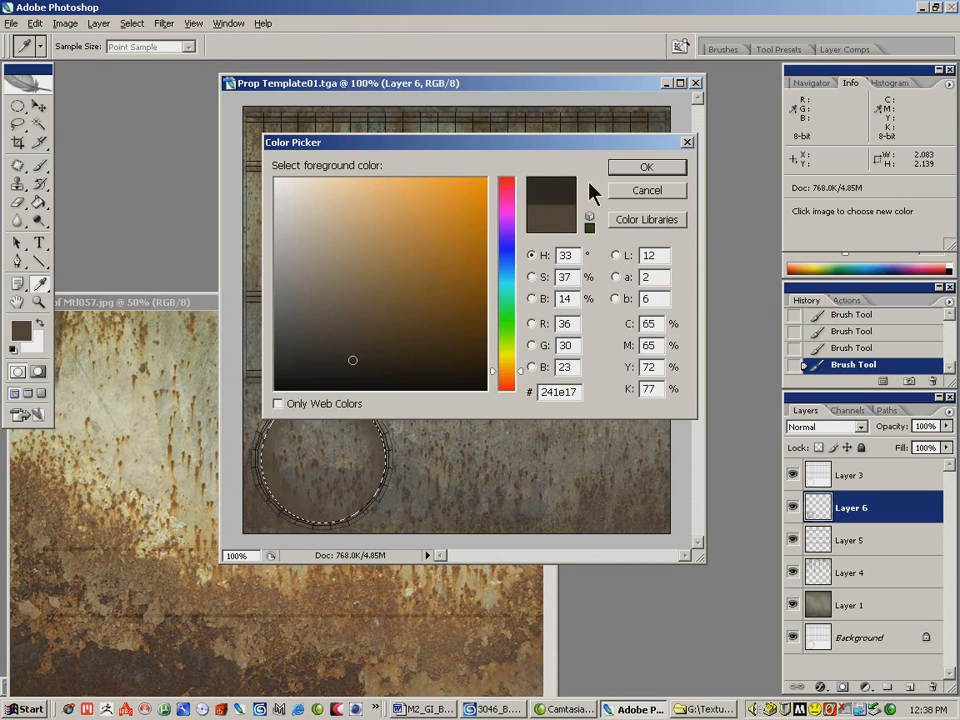
{"action": "key", "text": "Return"}
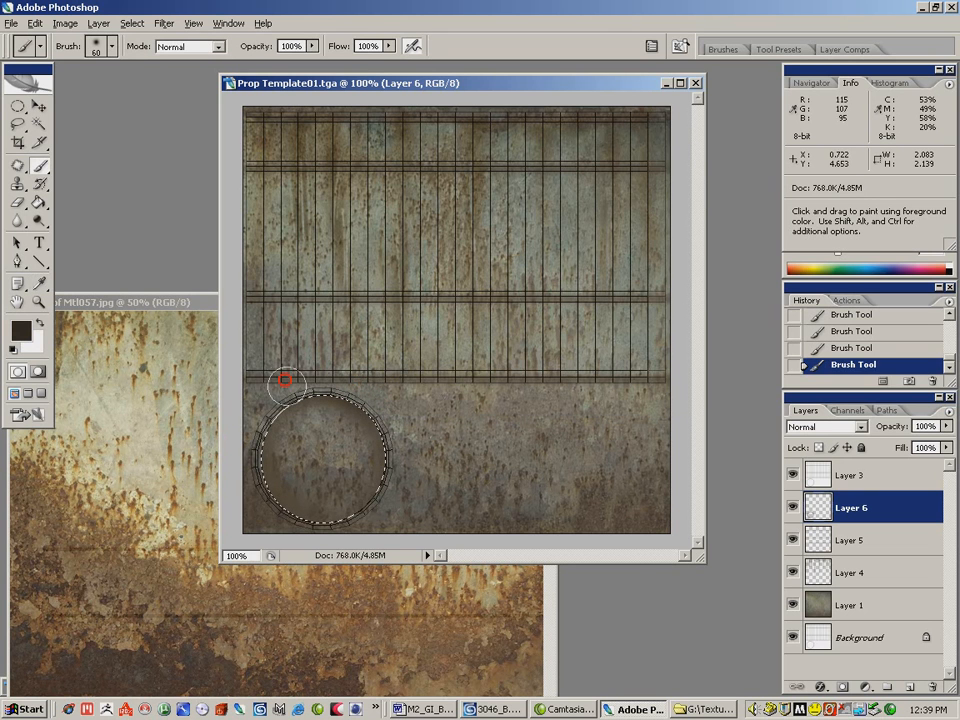
{"action": "left_click_drag", "start_coordinate": [275, 518], "coordinate": [397, 421]}
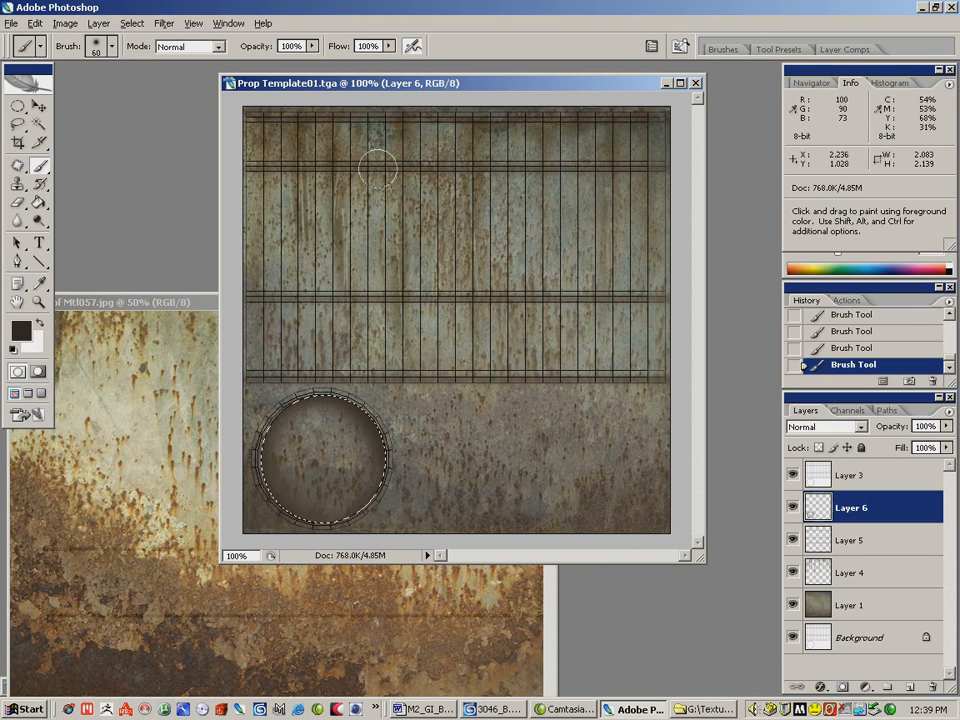
{"action": "left_click", "coordinate": [132, 23]}
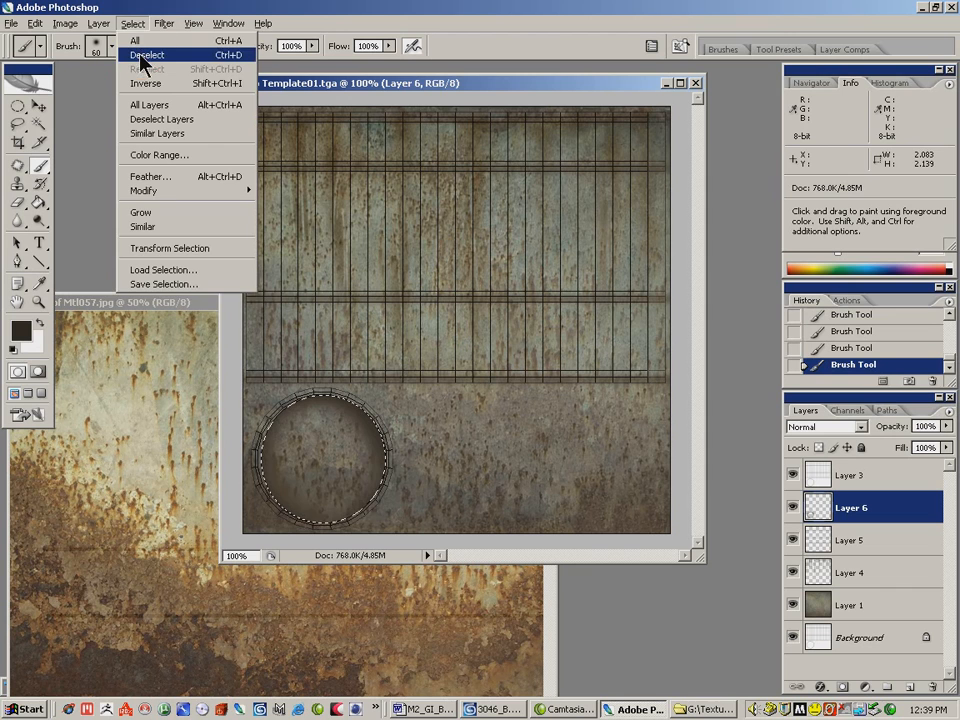
{"action": "left_click", "coordinate": [142, 56]}
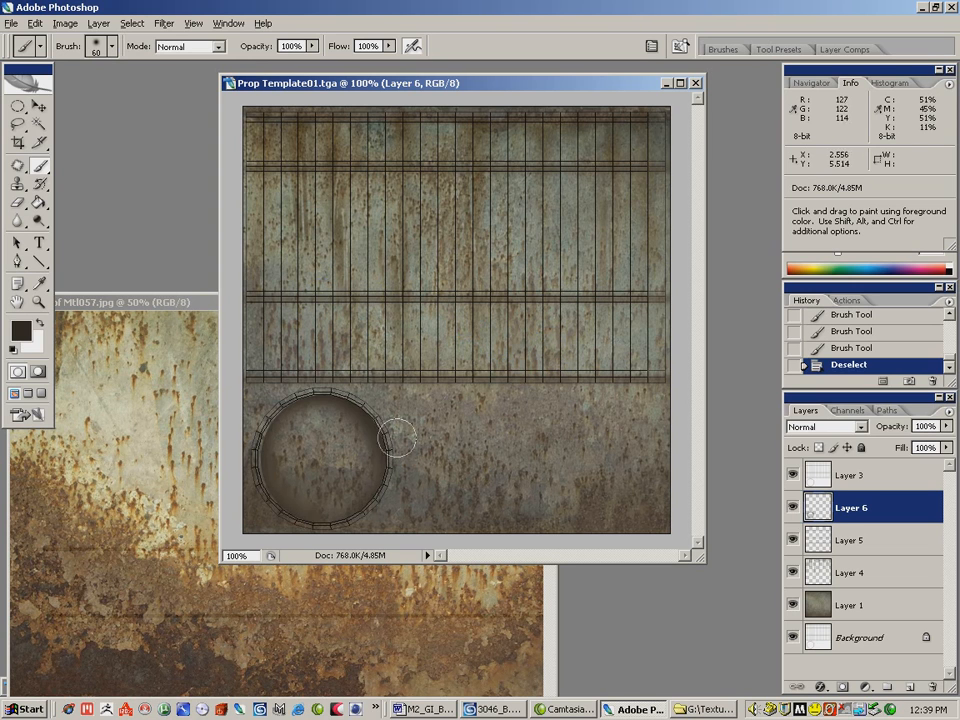
- Open Mtl026.jpg from the texture folder and enlarge its window to show the whole image
{"action": "left_click", "coordinate": [700, 710]}
{"action": "mouse_move", "coordinate": [727, 287]}
{"action": "left_mouse_down"}
{"action": "mouse_move", "coordinate": [730, 312]}
{"action": "mouse_move", "coordinate": [725, 306]}
{"action": "left_mouse_up"}
{"action": "left_click", "coordinate": [345, 250]}
{"action": "double_click", "coordinate": [333, 253]}
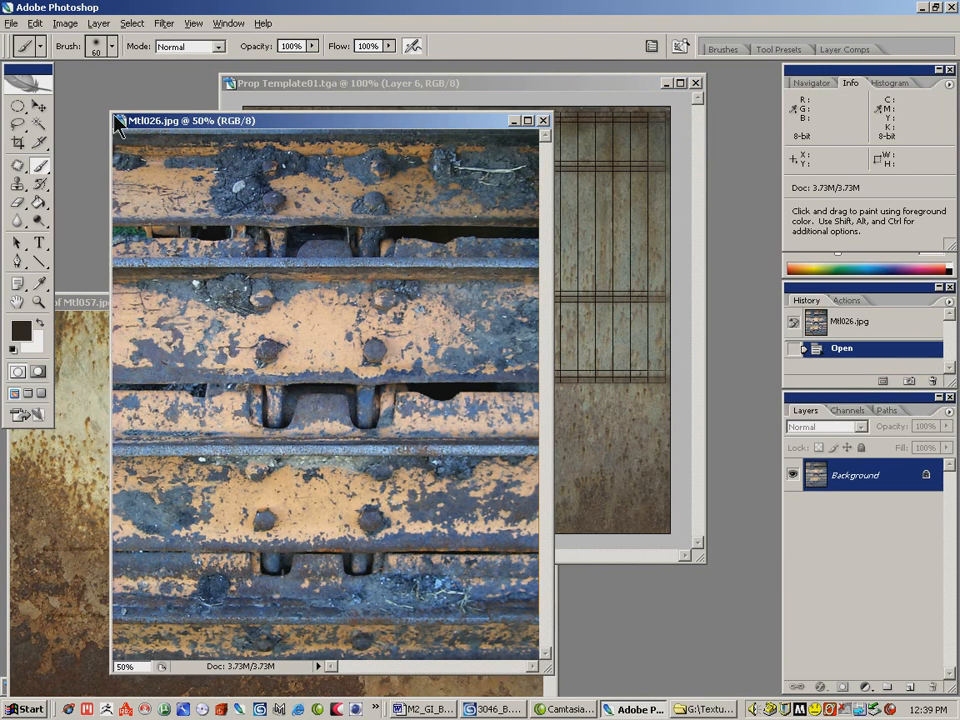
{"action": "left_click_drag", "start_coordinate": [103, 107], "coordinate": [67, 83]}
- Copy the full-width blue rail strip between the upper two orange plates of Mtl026.jpg and paste it into Prop Template01.tga
{"action": "left_click_drag", "start_coordinate": [17, 106], "coordinate": [72, 105]}
{"action": "left_click_drag", "start_coordinate": [87, 243], "coordinate": [192, 260]}
{"action": "left_click", "coordinate": [90, 243]}
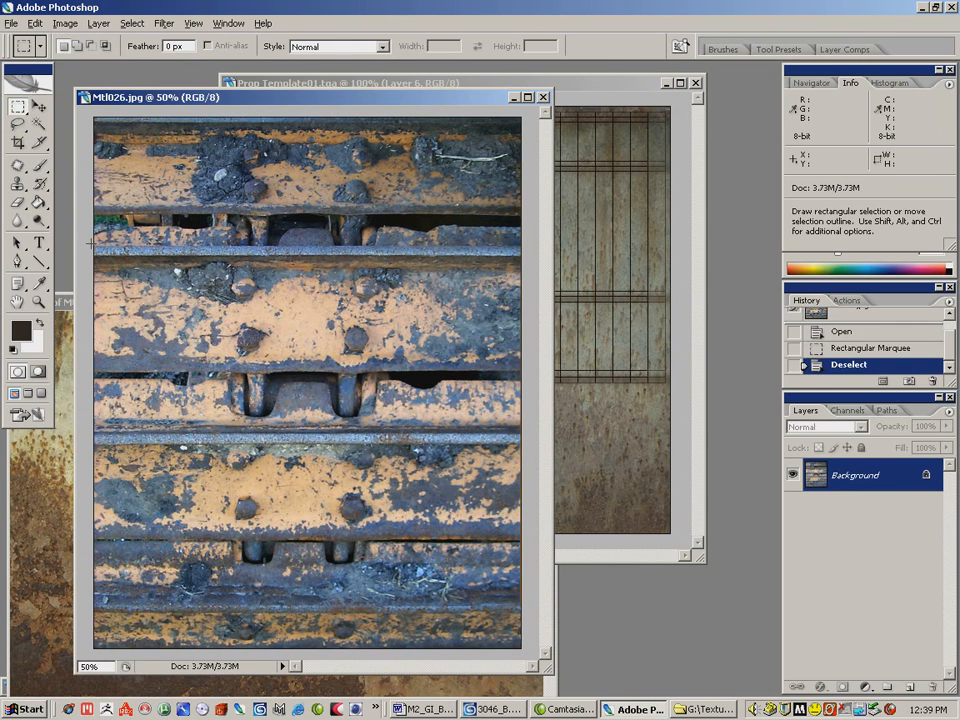
{"action": "left_click_drag", "start_coordinate": [88, 245], "coordinate": [522, 289]}
{"action": "left_click_drag", "start_coordinate": [580, 267], "coordinate": [583, 272]}
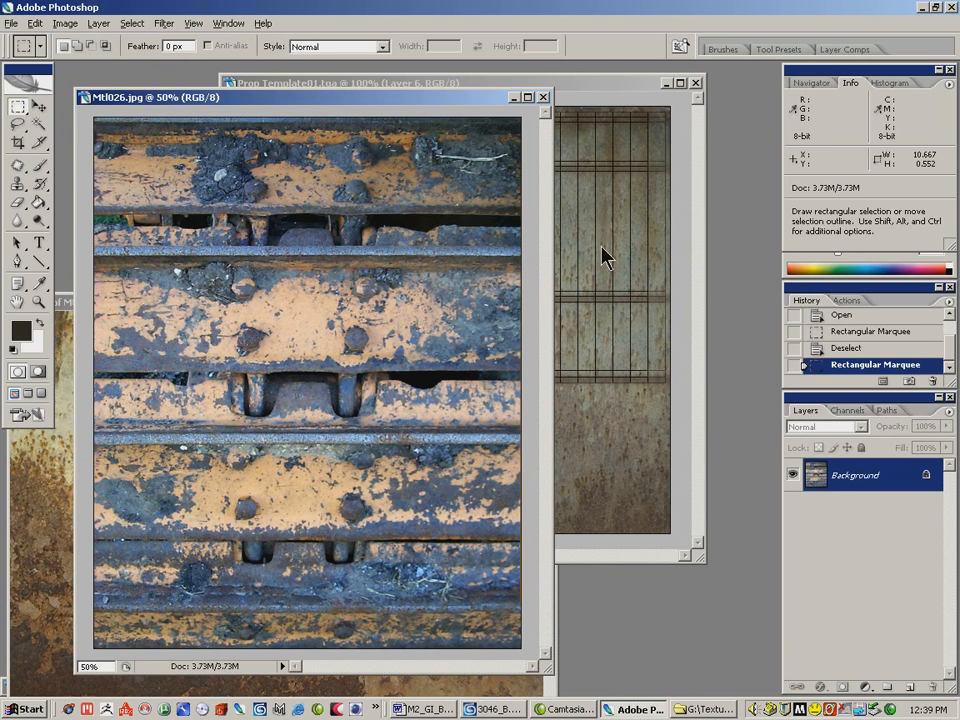
{"action": "left_click", "coordinate": [34, 23]}
{"action": "left_click", "coordinate": [22, 127]}
{"action": "left_click", "coordinate": [396, 80]}
{"action": "left_click", "coordinate": [35, 23]}
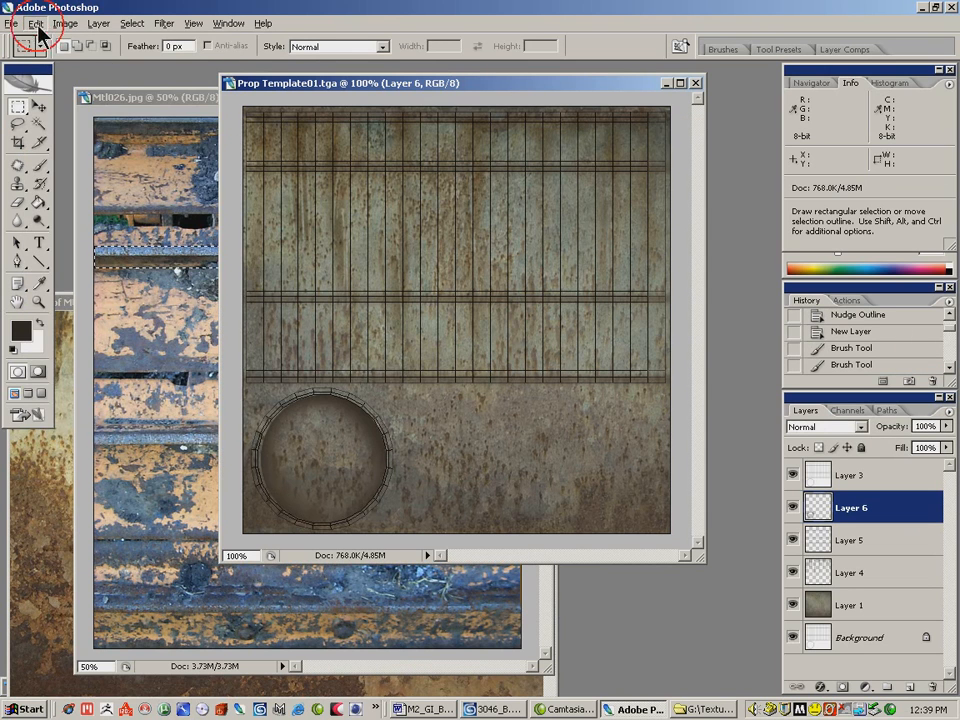
{"action": "left_click", "coordinate": [61, 156]}
- Scale the pasted rail strip down to a thin bar and align it with the middle wireframe band at the texture's edge
{"action": "left_click", "coordinate": [34, 23]}
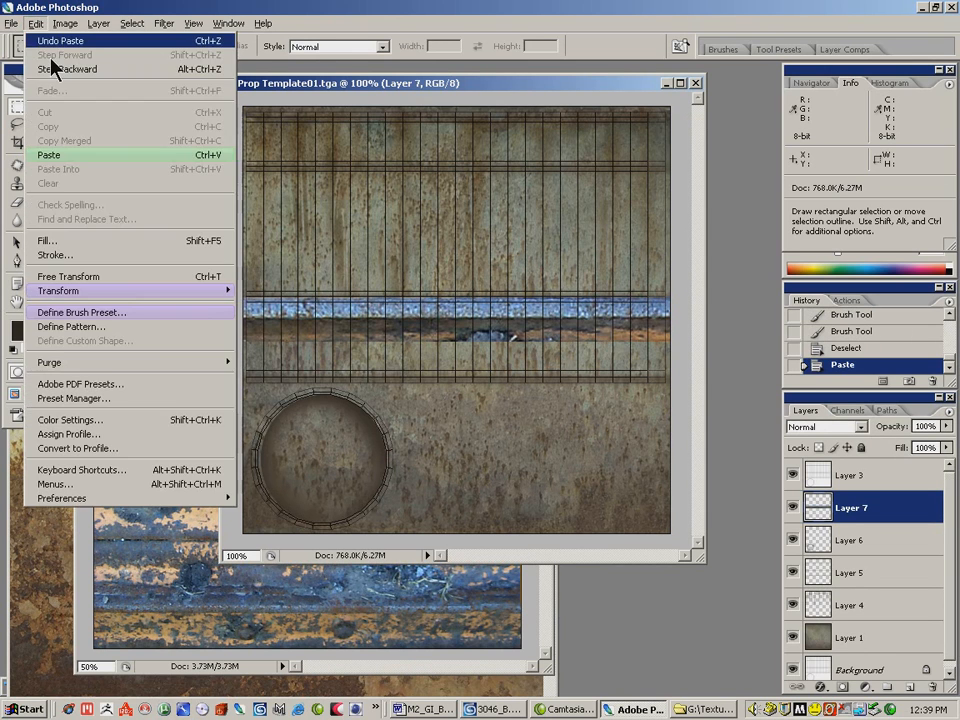
{"action": "mouse_move", "coordinate": [120, 290]}
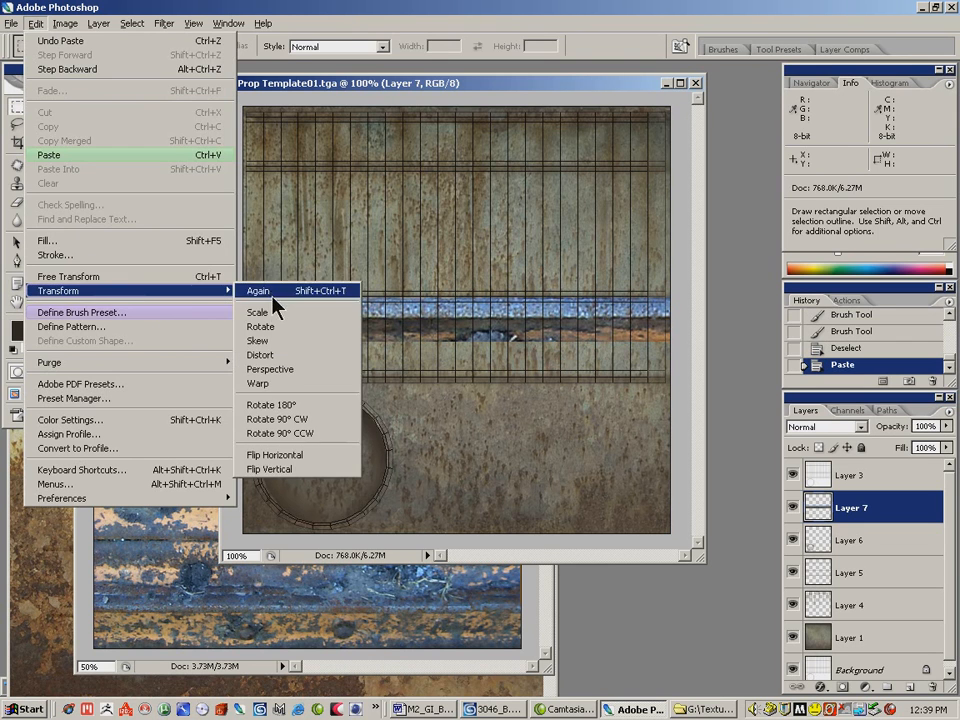
{"action": "left_click", "coordinate": [265, 313]}
{"action": "left_click_drag", "start_coordinate": [245, 297], "coordinate": [411, 297]}
{"action": "left_click_drag", "start_coordinate": [330, 311], "coordinate": [279, 306]}
{"action": "key", "text": "Return"}
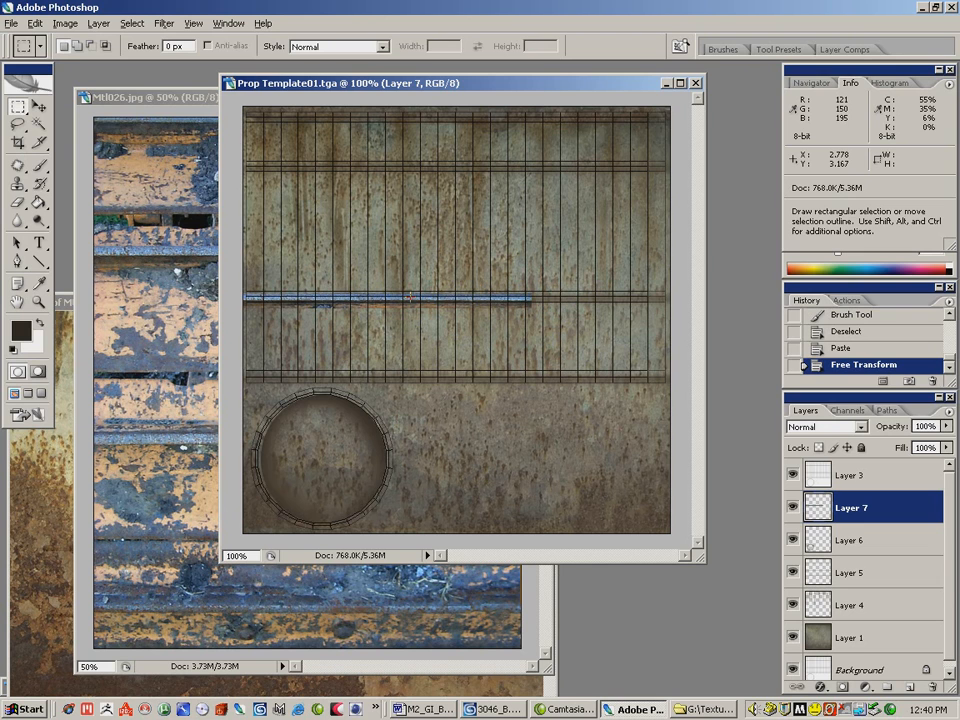
{"action": "left_click", "coordinate": [38, 106]}
{"action": "left_click", "coordinate": [338, 304]}
{"action": "left_click_drag", "start_coordinate": [334, 300], "coordinate": [482, 307]}
{"action": "key", "text": "shift+alt+m"}
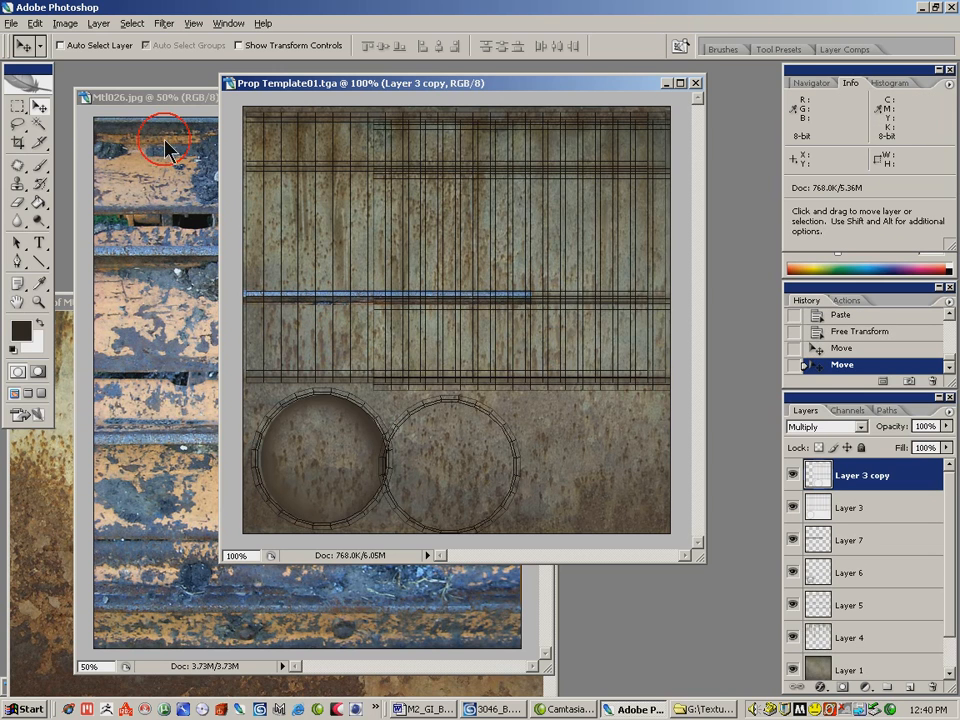
{"action": "left_click", "coordinate": [36, 24]}
{"action": "left_click", "coordinate": [44, 41]}
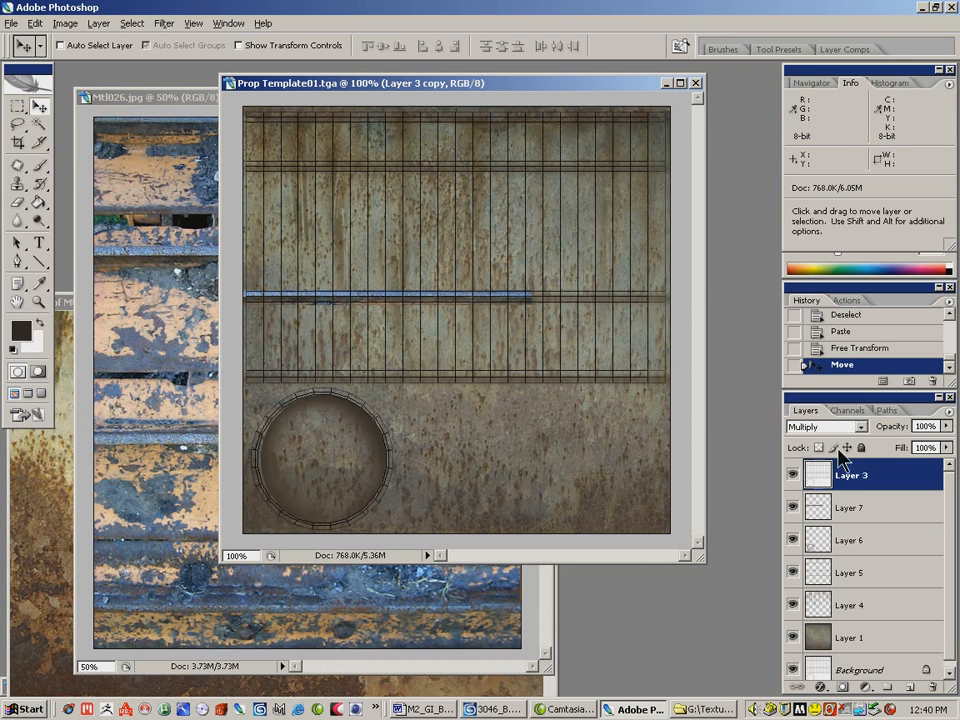
- Move Layer 7 above the wireframe layer and duplicate its rail strip to span the full width of the middle and upper bands
{"action": "left_click", "coordinate": [793, 476]}
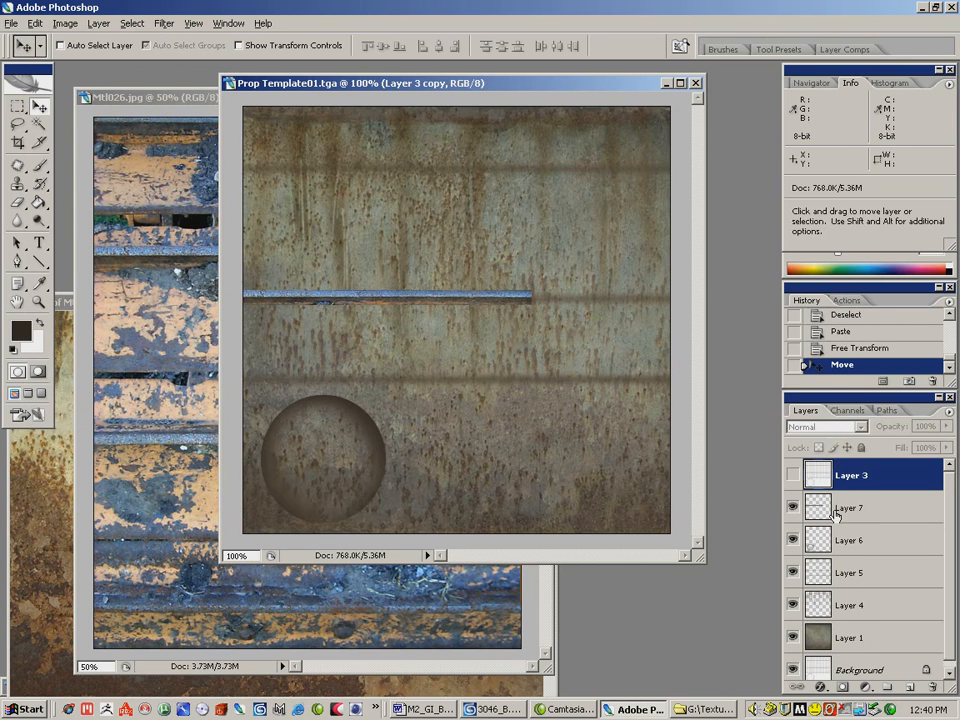
{"action": "left_click", "coordinate": [793, 476]}
{"action": "left_click", "coordinate": [827, 505]}
{"action": "left_click_drag", "start_coordinate": [855, 508], "coordinate": [854, 476]}
{"action": "left_click_drag", "start_coordinate": [349, 300], "coordinate": [375, 170]}
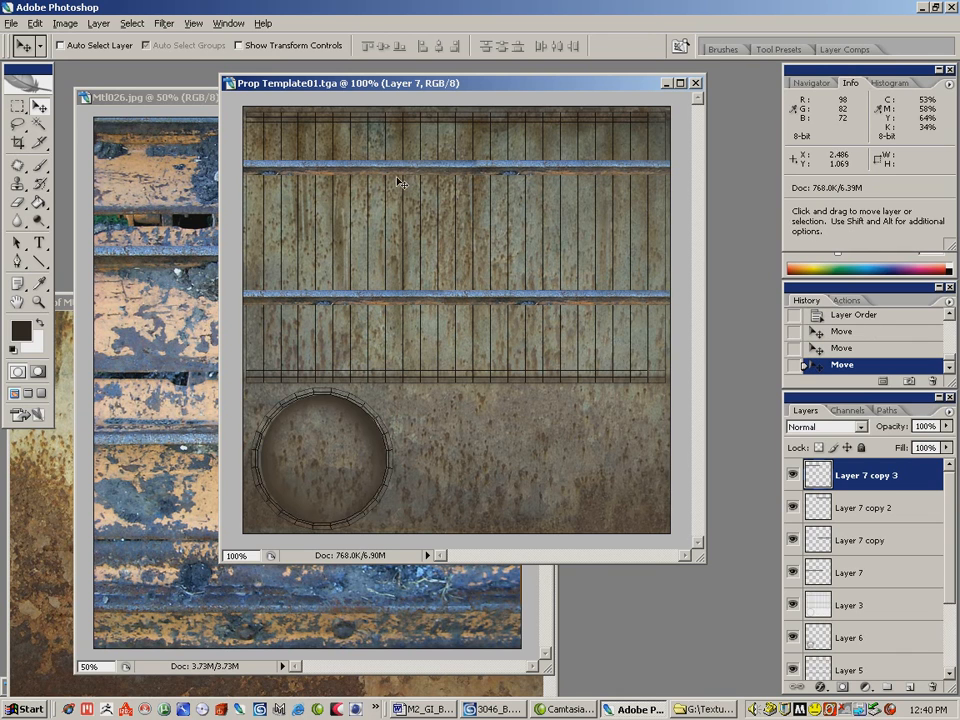
- Duplicate the blue rail strip to span the full width of the topmost and lowest wireframe bands
{"action": "left_click_drag", "start_coordinate": [317, 171], "coordinate": [316, 132]}
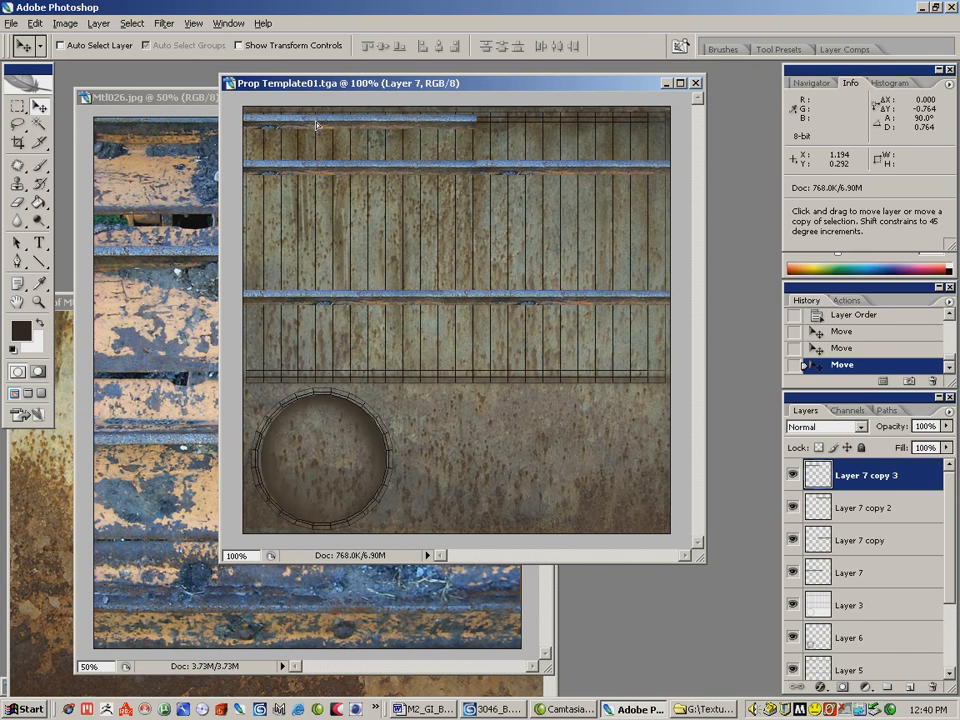
{"action": "left_click_drag", "start_coordinate": [316, 127], "coordinate": [316, 127]}
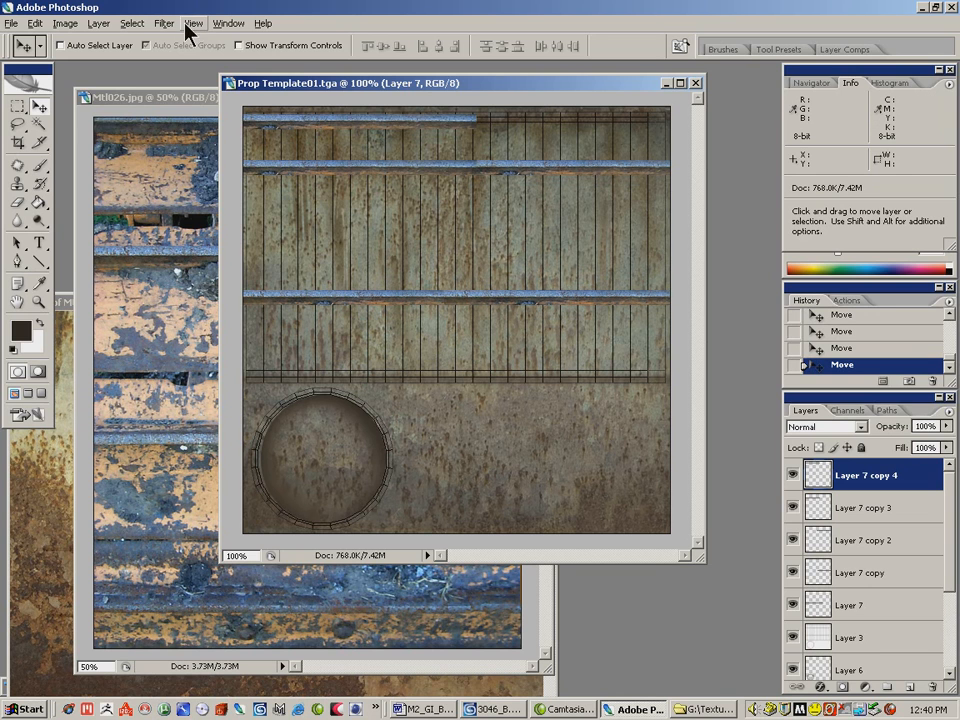
{"action": "left_click", "coordinate": [193, 23]}
{"action": "left_click", "coordinate": [205, 276]}
{"action": "left_click_drag", "start_coordinate": [330, 121], "coordinate": [311, 384]}
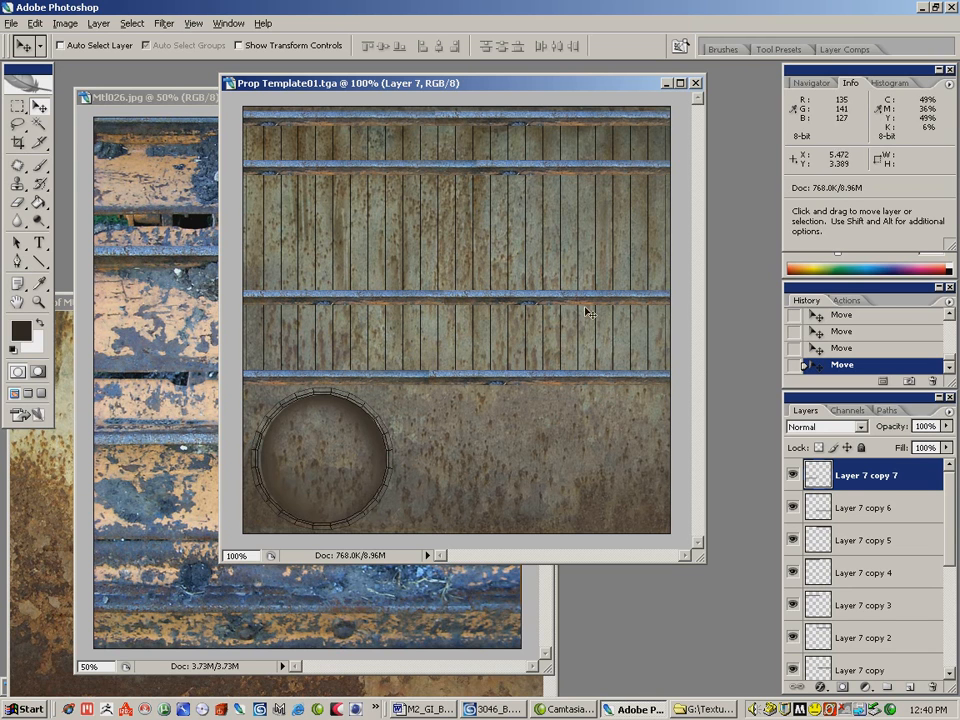
- Merge all the rail strip copies down into Layer 7 and compare the texture with and without the rails
{"action": "left_click", "coordinate": [949, 410]}
{"action": "left_click", "coordinate": [812, 338]}
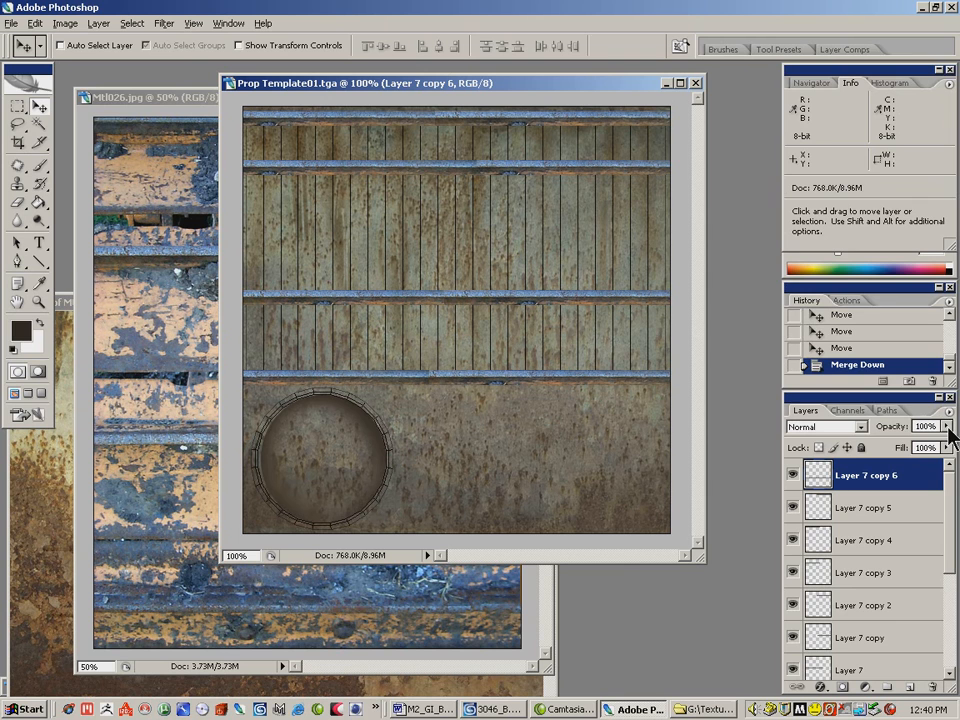
{"action": "left_click", "coordinate": [949, 410]}
{"action": "left_click", "coordinate": [820, 337]}
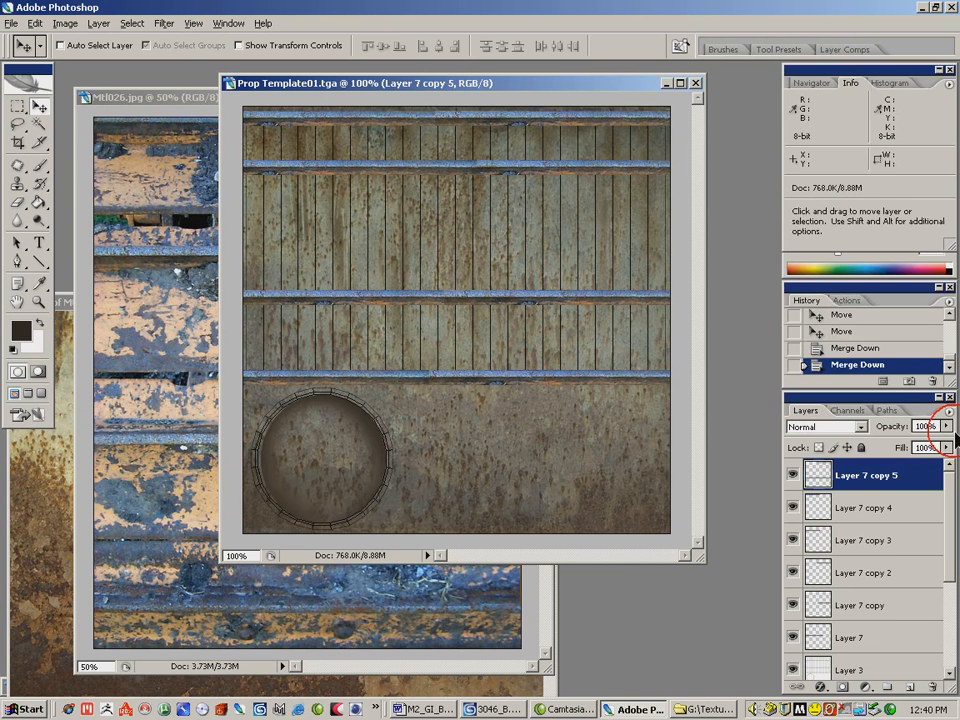
{"action": "left_click", "coordinate": [949, 410]}
{"action": "left_click", "coordinate": [797, 332]}
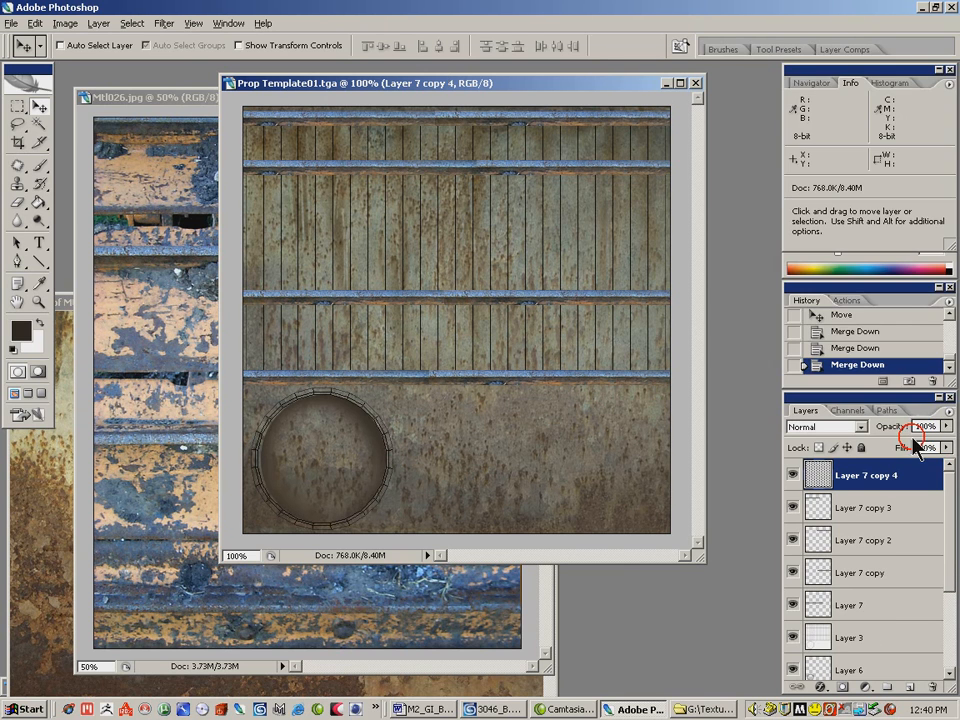
{"action": "left_click", "coordinate": [949, 410]}
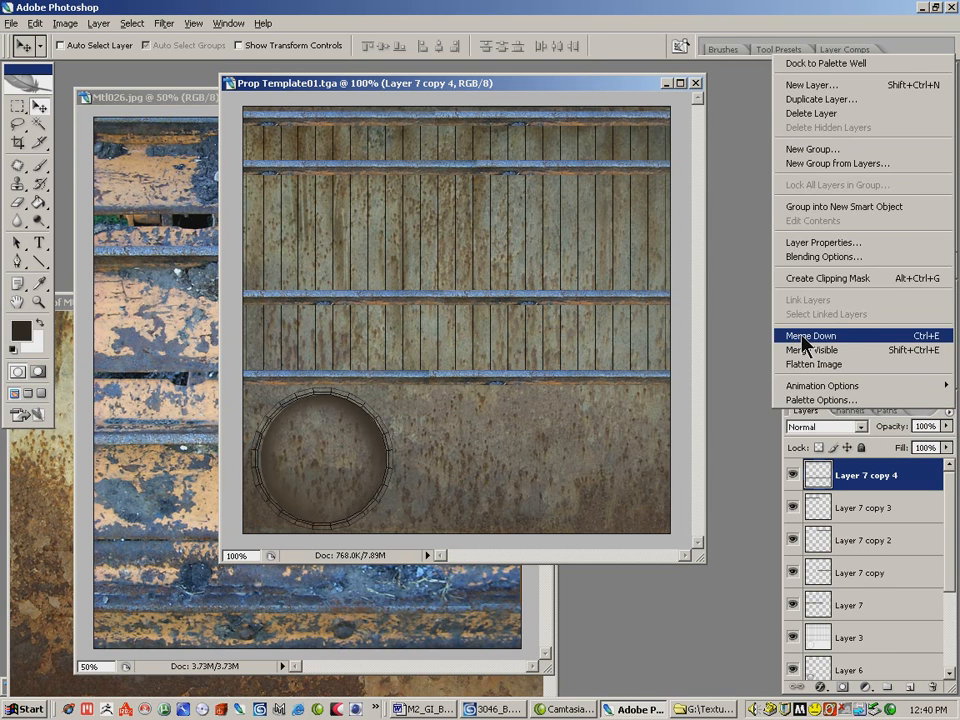
{"action": "left_click", "coordinate": [806, 337]}
{"action": "left_click", "coordinate": [949, 410]}
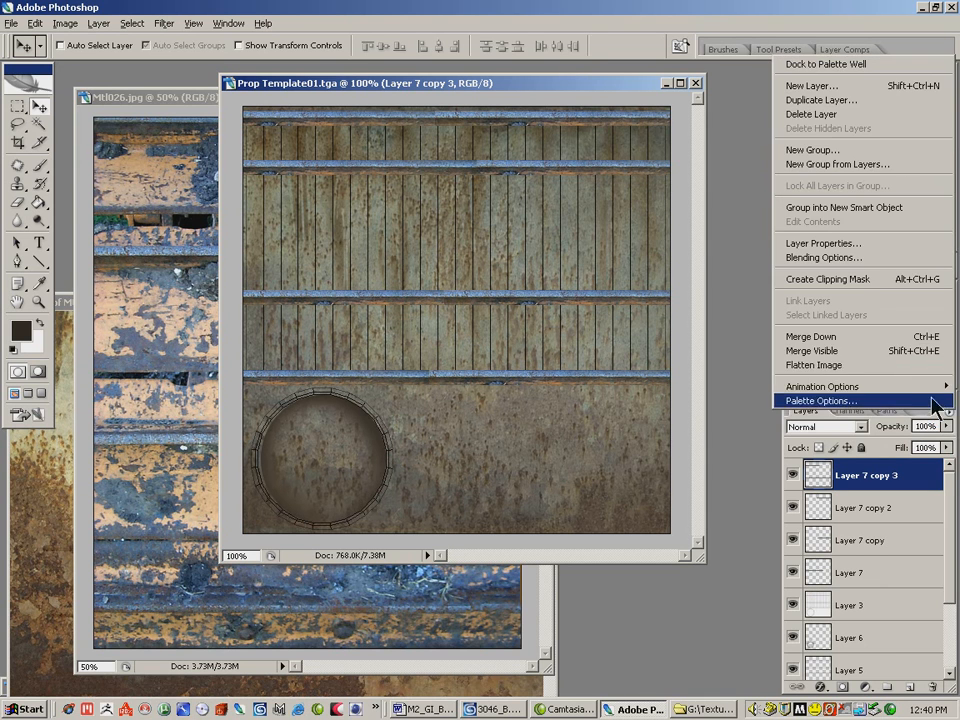
{"action": "left_click", "coordinate": [822, 337]}
{"action": "left_click", "coordinate": [949, 410]}
{"action": "left_click", "coordinate": [822, 337]}
{"action": "left_click", "coordinate": [949, 410]}
{"action": "left_click", "coordinate": [822, 337]}
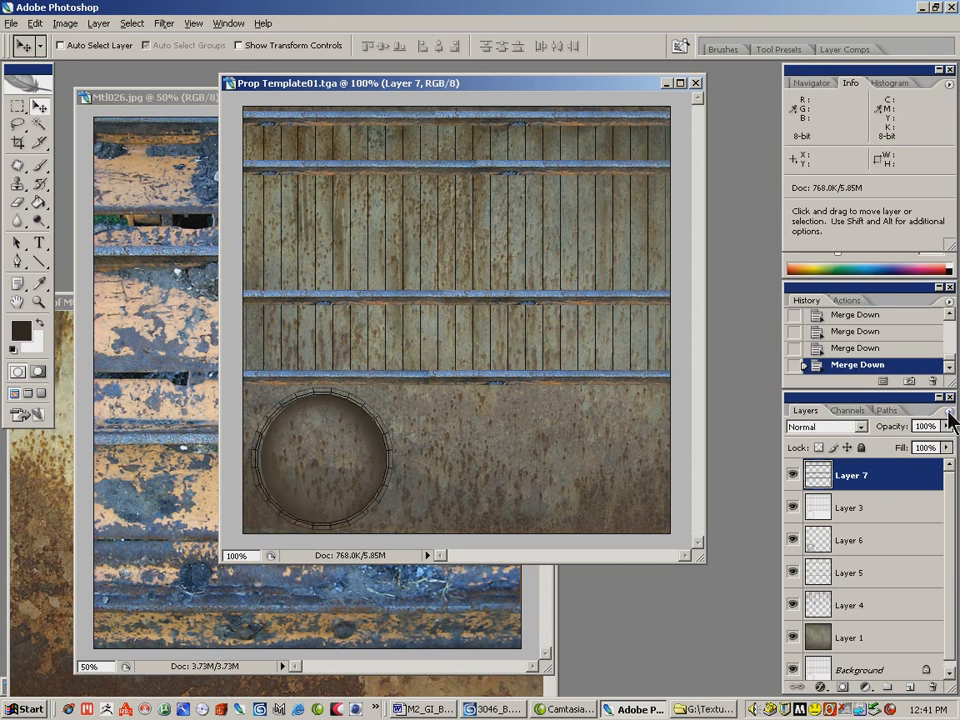
{"action": "left_click", "coordinate": [793, 475]}
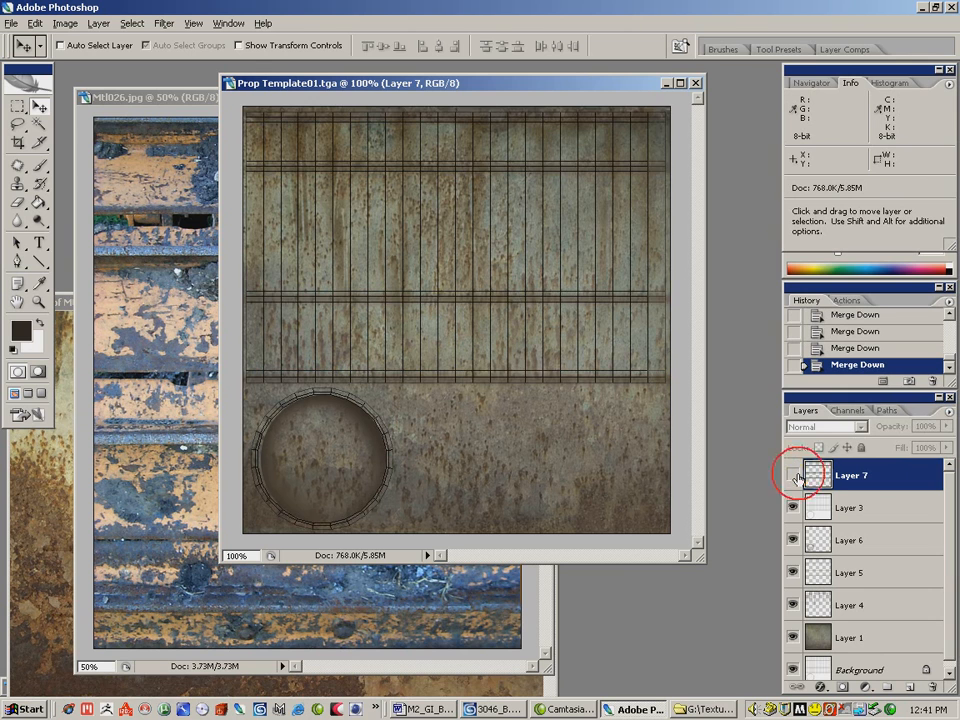
{"action": "left_click", "coordinate": [793, 475]}
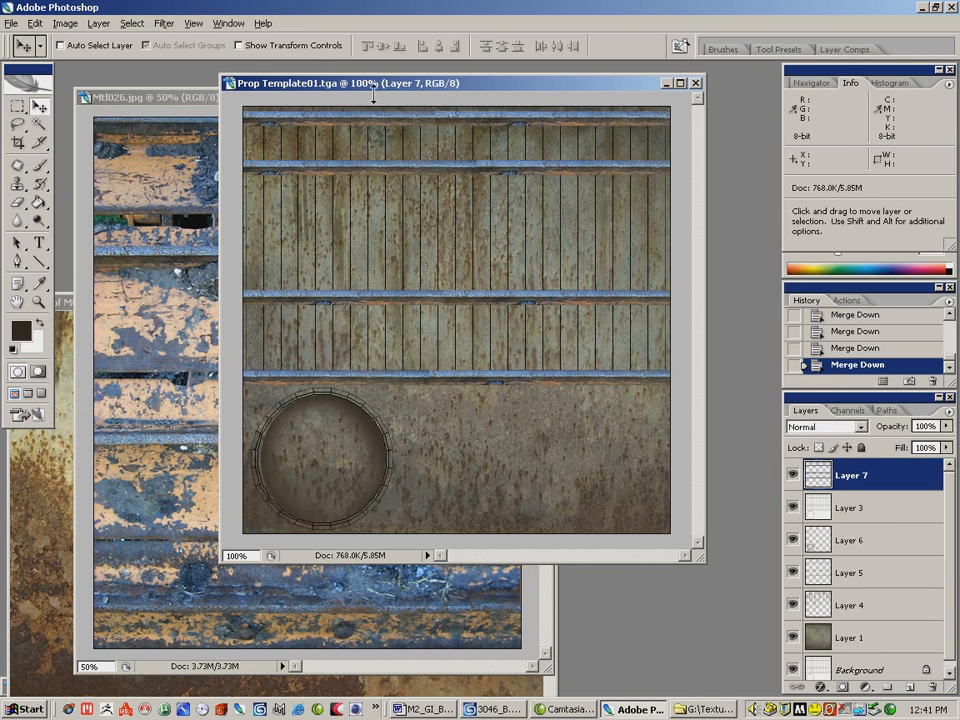
- Try successive blending modes on the rail layer, Layer 7, and settle on Soft Light
{"action": "left_click", "coordinate": [868, 428]}
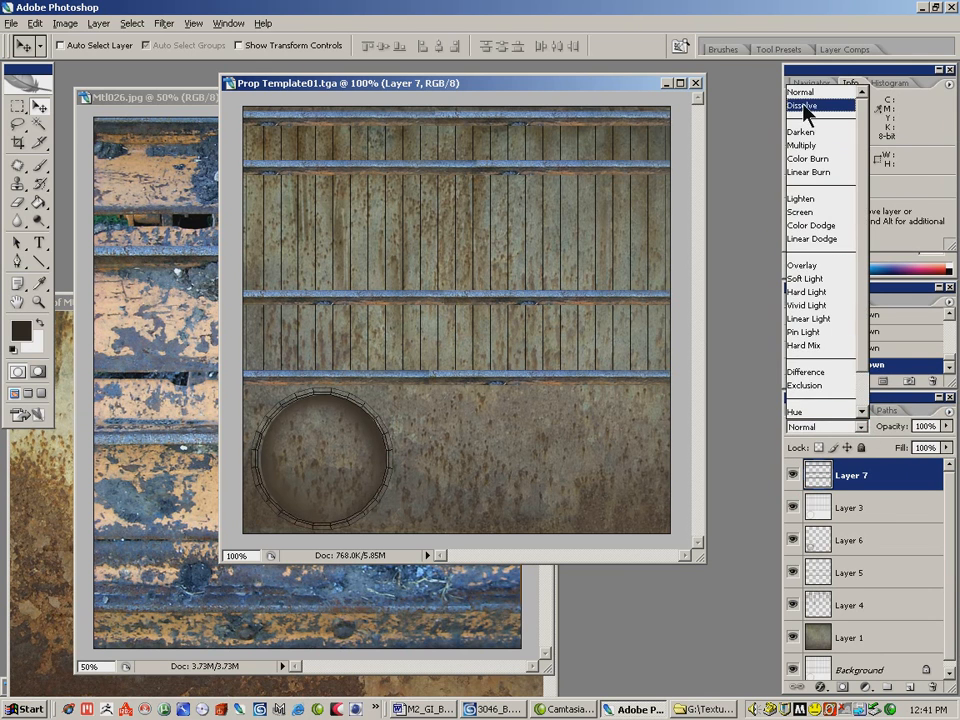
{"action": "left_click", "coordinate": [819, 45]}
{"action": "key", "text": "shift+plus"}
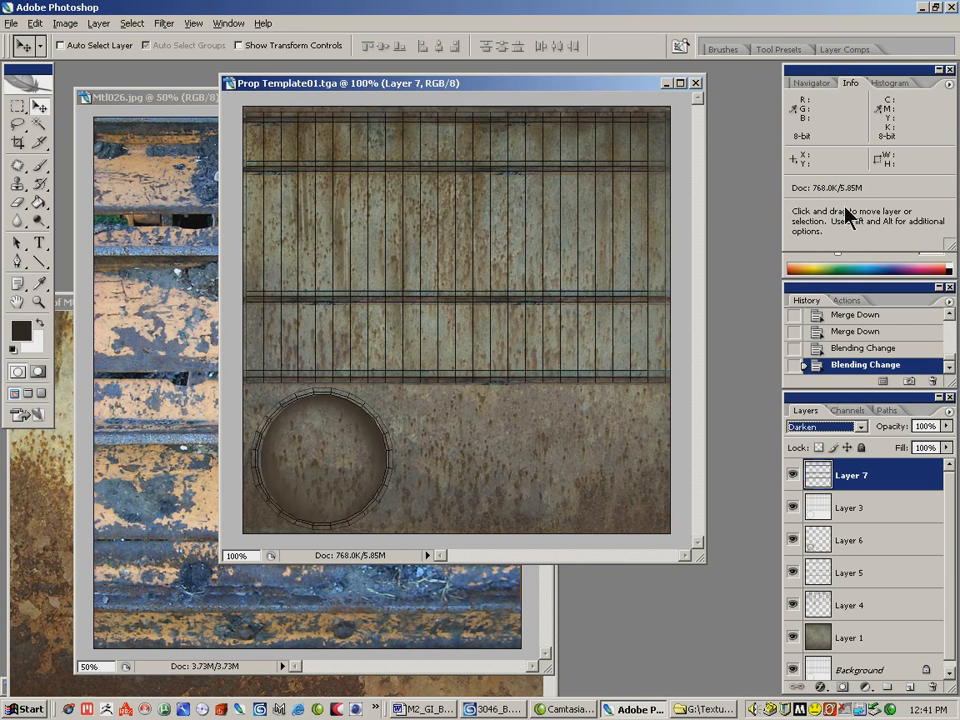
{"action": "key", "text": "shift+plus"}
{"action": "key", "text": "shift+plus"}
{"action": "key", "text": "shift+plus"}
{"action": "key", "text": "shift+plus"}
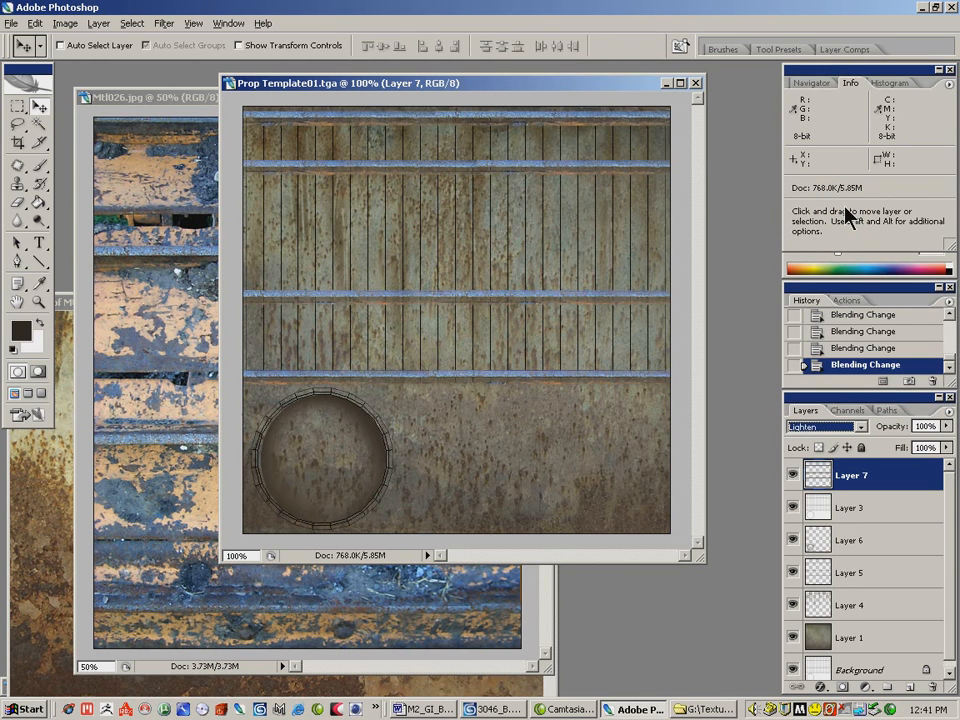
{"action": "key", "text": "shift+plus"}
{"action": "key", "text": "shift+plus"}
{"action": "key", "text": "shift+plus"}
{"action": "key", "text": "shift+plus"}
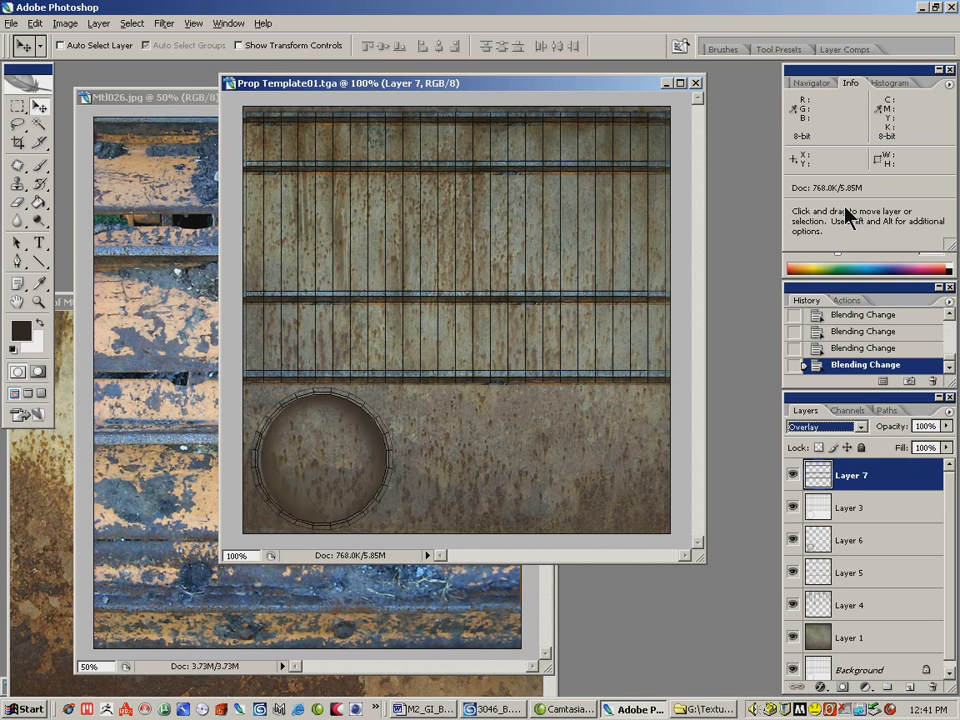
{"action": "key", "text": "shift+plus"}
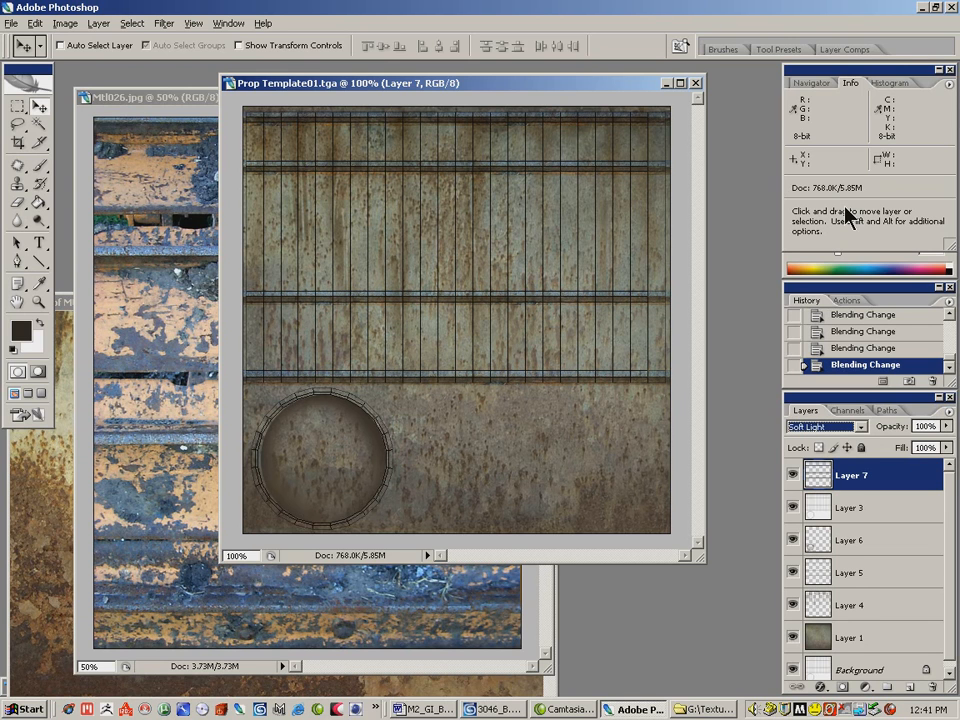
{"action": "key", "text": "shift+plus"}
{"action": "key", "text": "shift+minus"}
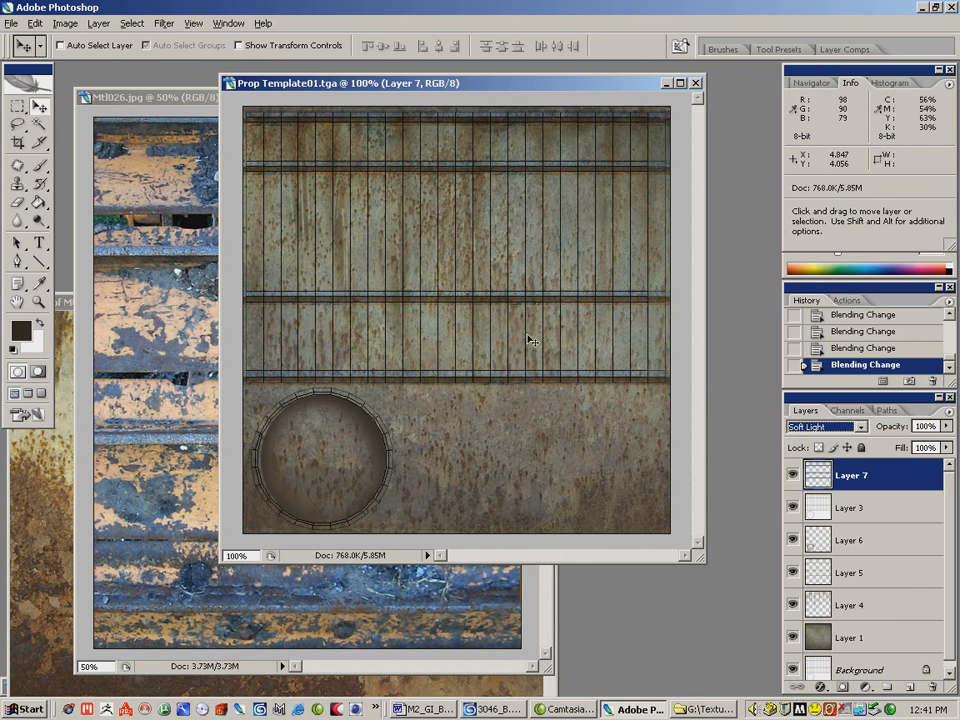
- Move the wireframe layer, Layer 3, above Layer 7 and hide it
{"action": "left_click", "coordinate": [791, 508]}
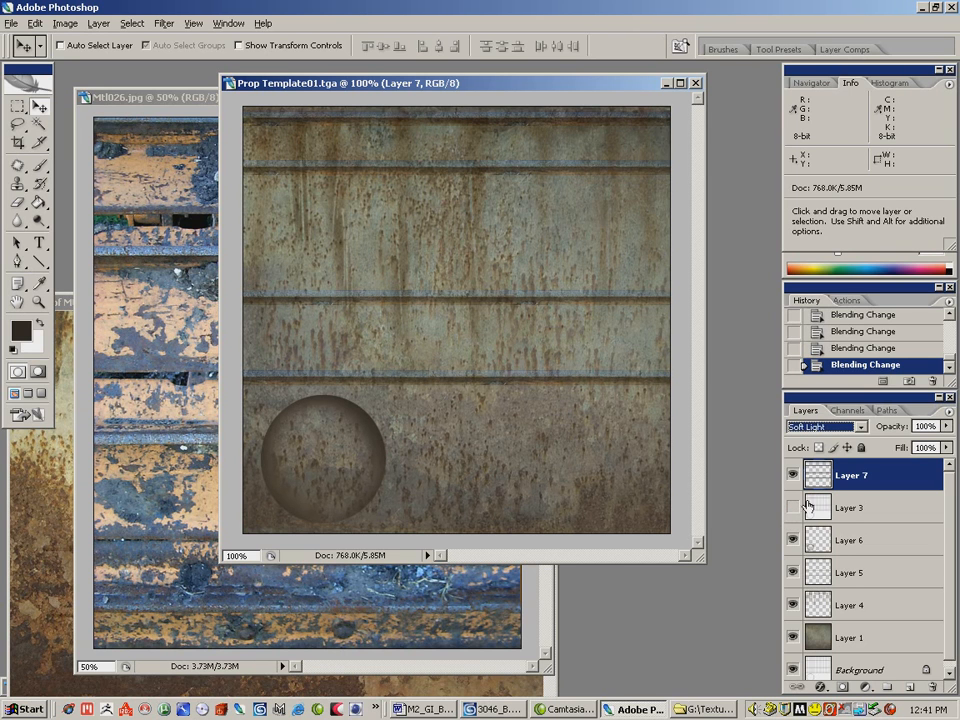
{"action": "left_click_drag", "start_coordinate": [850, 508], "coordinate": [817, 498]}
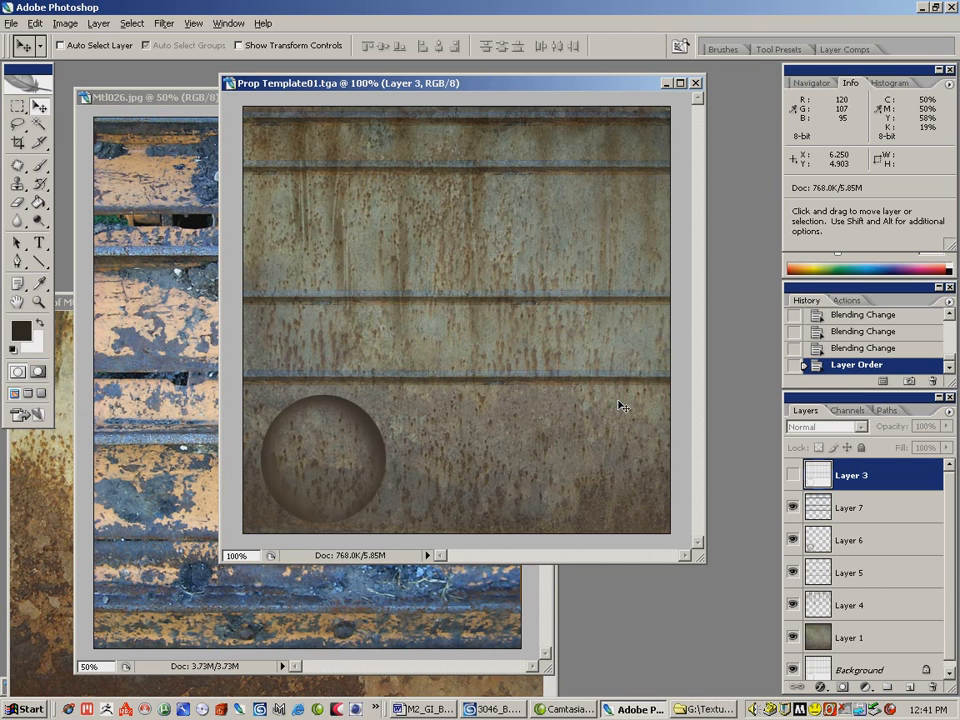
{"action": "left_click", "coordinate": [793, 477]}
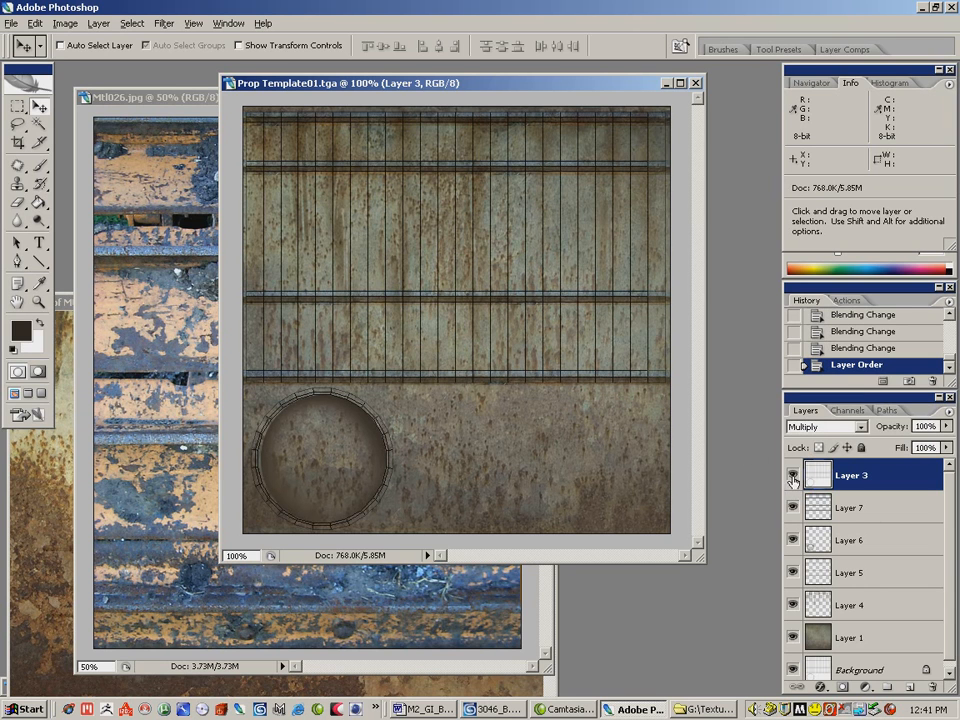
{"action": "left_click", "coordinate": [793, 479]}
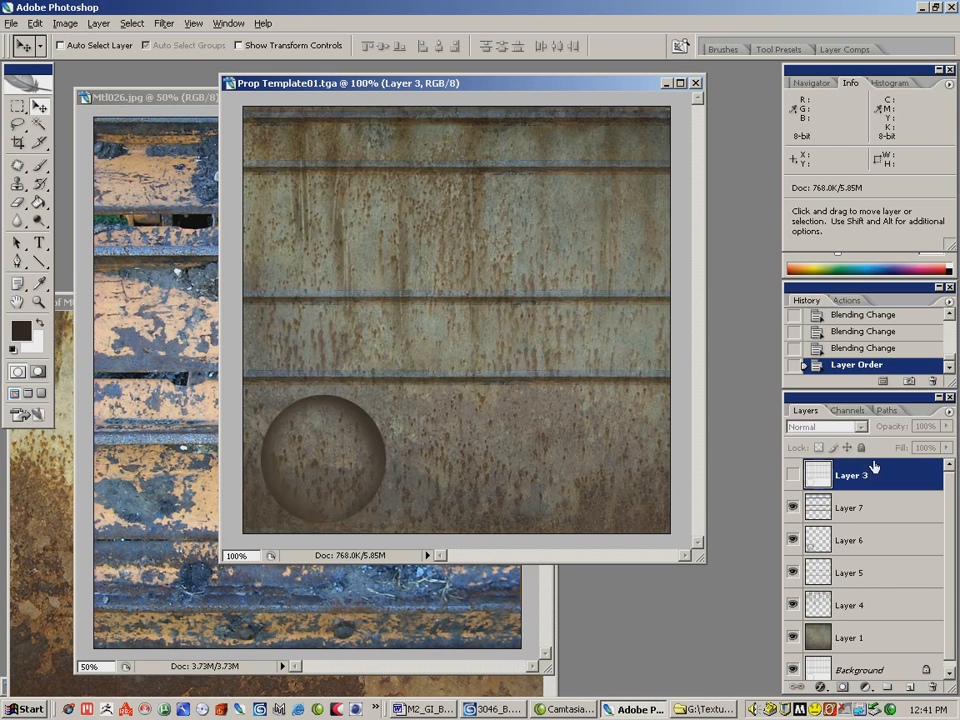
- Create a new layer named Layer 8 above the wireframe layer with Normal mode and 100% opacity
{"action": "left_click", "coordinate": [949, 411]}
{"action": "left_click", "coordinate": [786, 145]}
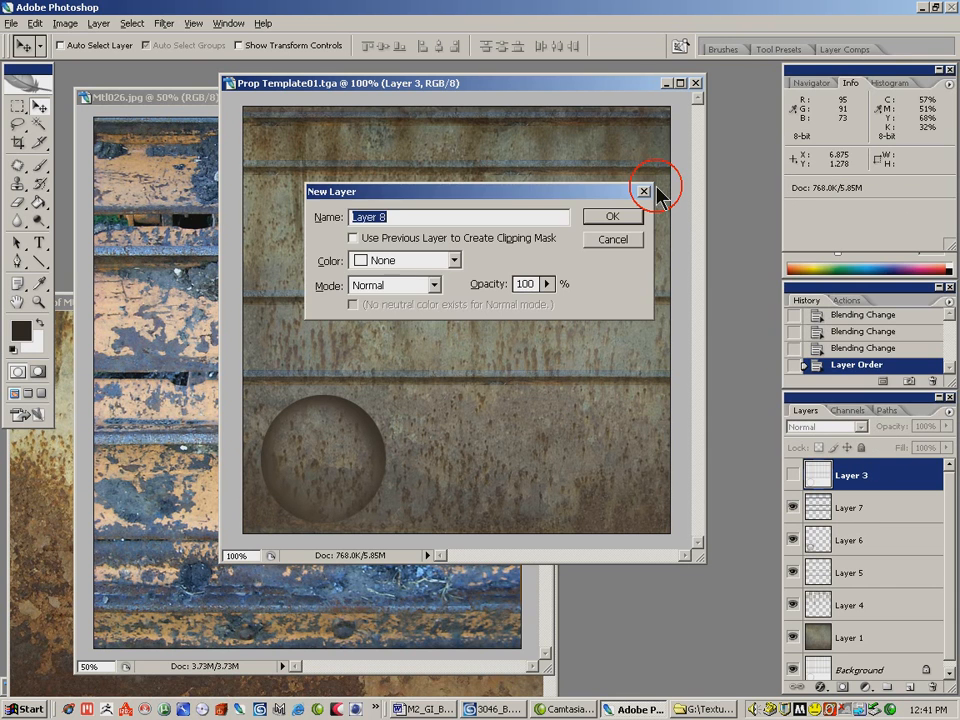
{"action": "key", "text": "Return"}
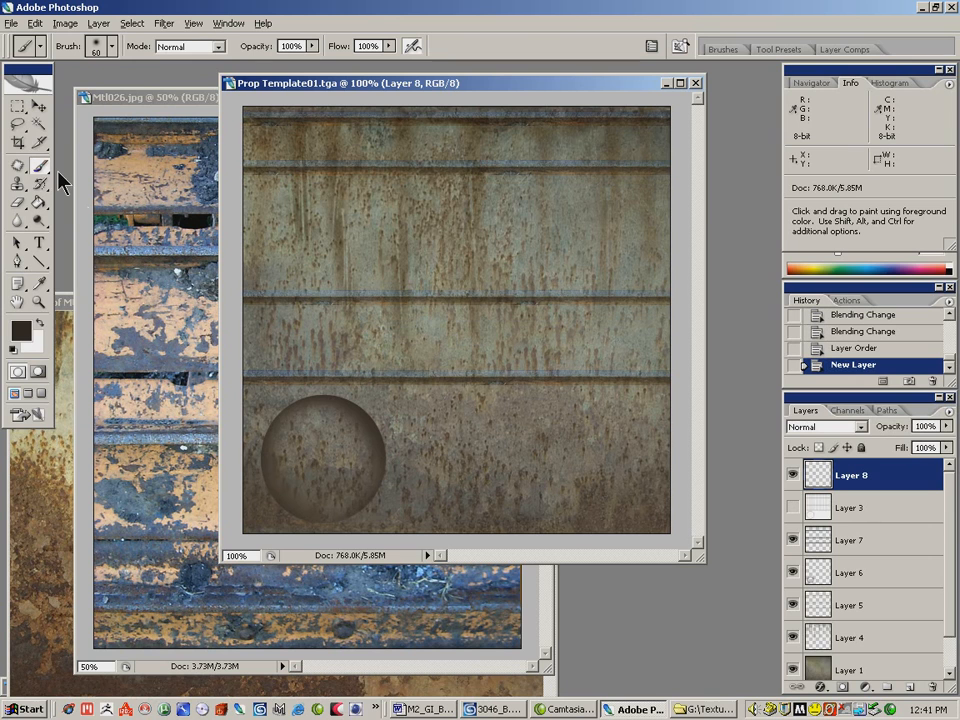
- Paint thin near-white highlights along all four rails on Layer 8 with a 7-pixel brush
{"action": "left_click", "coordinate": [41, 319]}
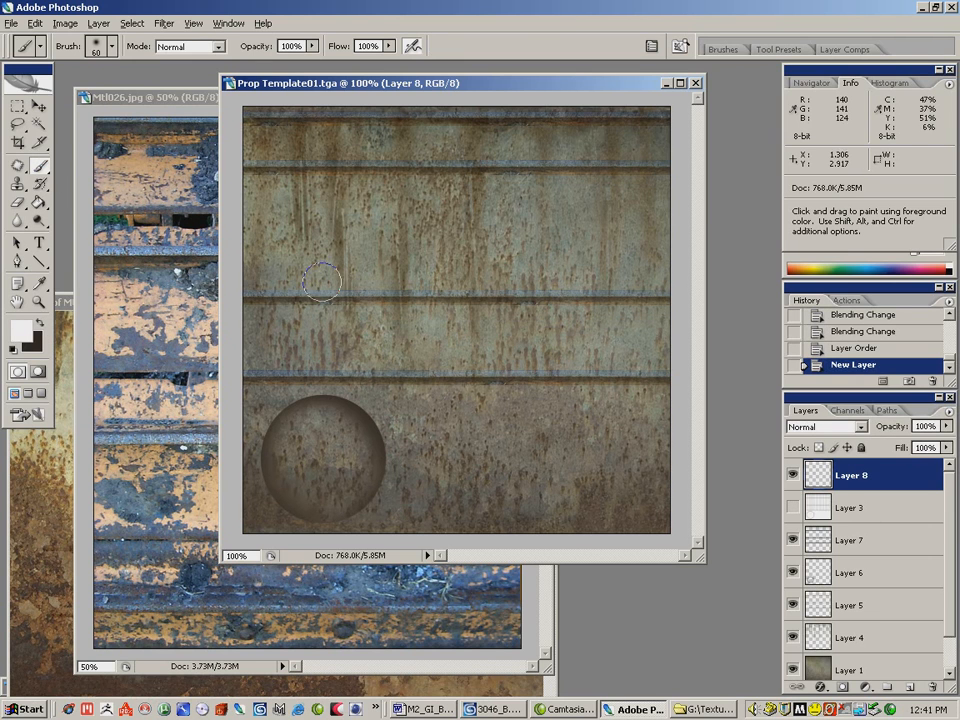
{"action": "key", "text": "bracketleft"}
{"action": "key", "text": "bracketleft"}
{"action": "key", "text": "bracketleft"}
{"action": "key", "text": "bracketleft"}
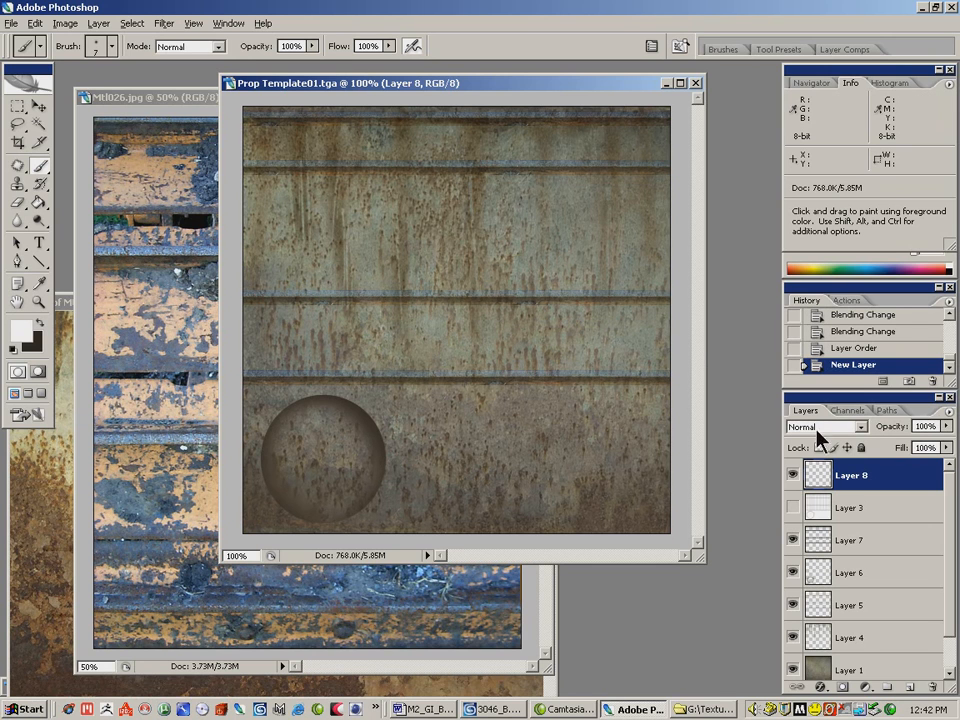
{"action": "left_click", "coordinate": [268, 295]}
{"action": "mouse_move", "coordinate": [268, 295]}
{"action": "left_mouse_down"}
{"action": "mouse_move", "coordinate": [604, 295]}
{"action": "mouse_move", "coordinate": [573, 297]}
{"action": "left_mouse_up"}
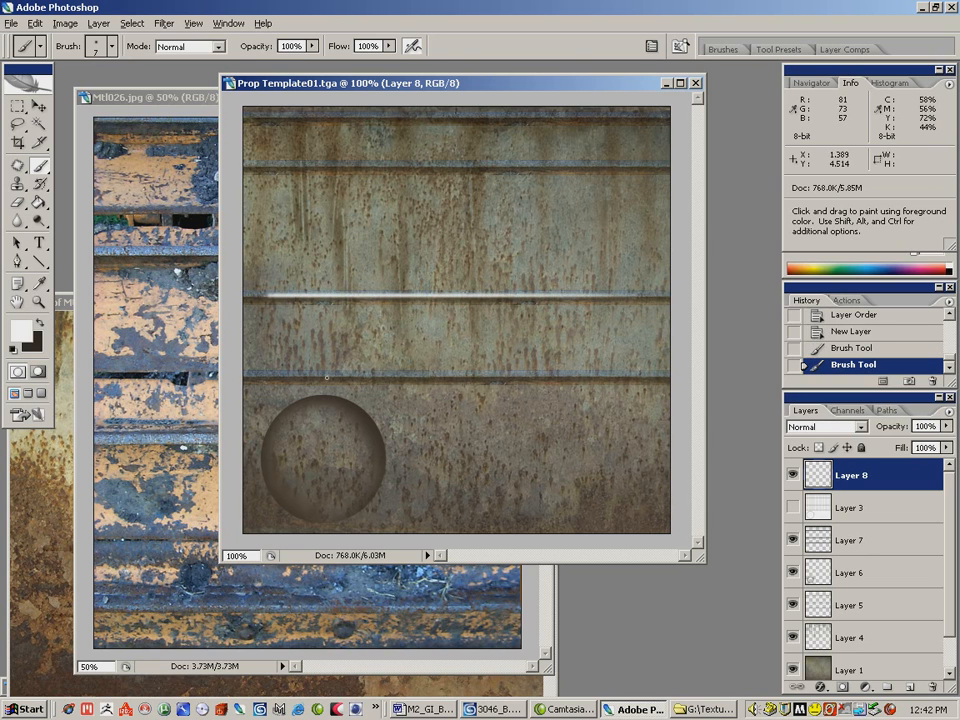
{"action": "left_click_drag", "start_coordinate": [296, 376], "coordinate": [646, 376]}
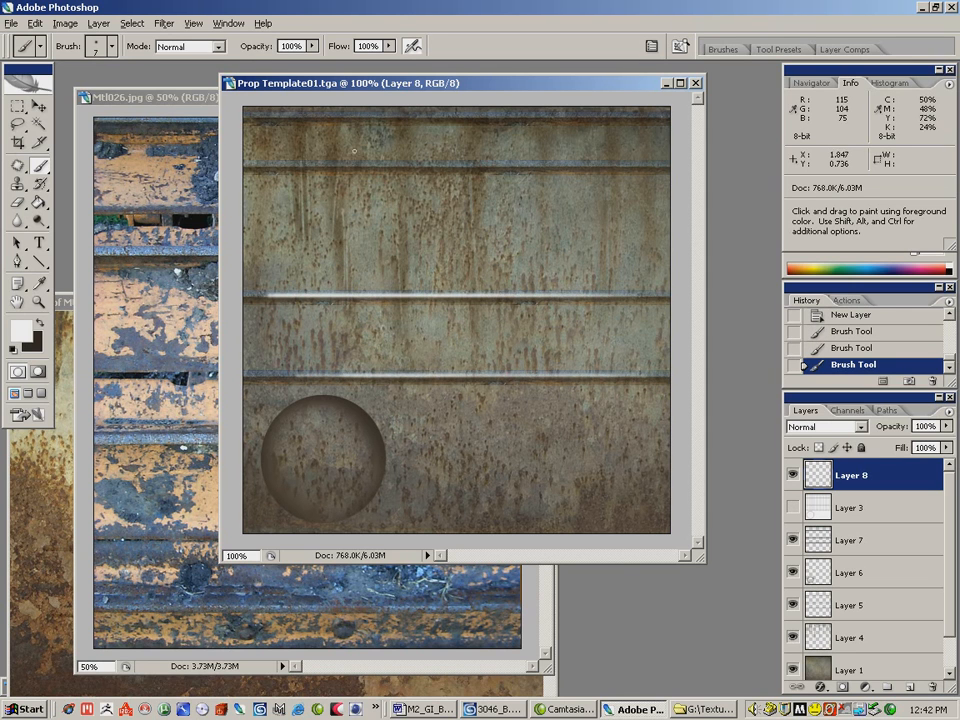
{"action": "left_click_drag", "start_coordinate": [334, 163], "coordinate": [664, 165]}
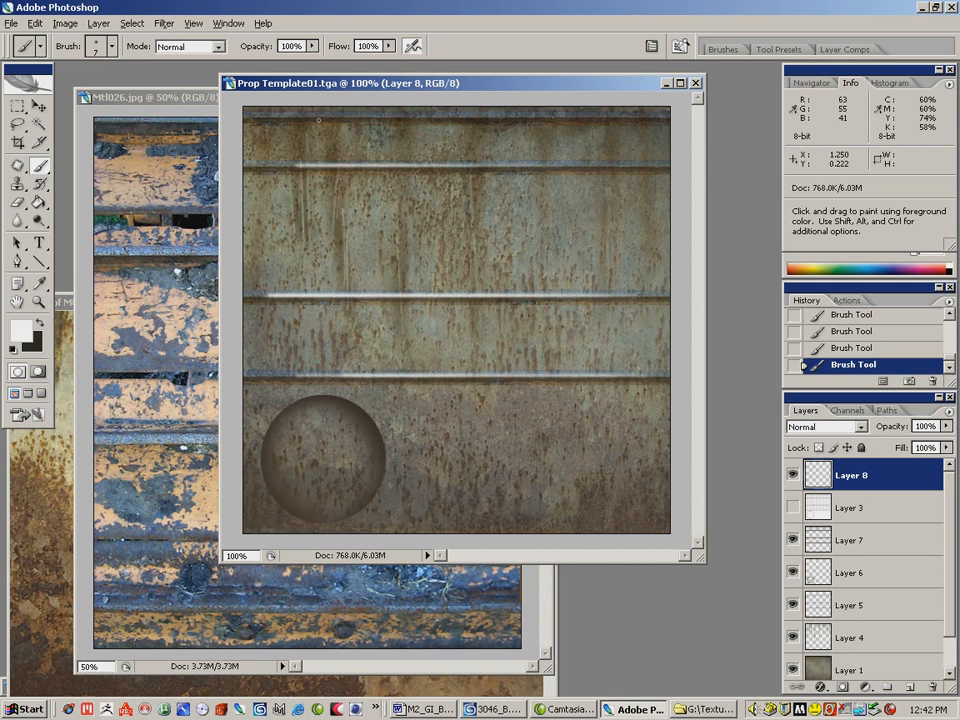
{"action": "left_click_drag", "start_coordinate": [320, 114], "coordinate": [386, 112]}
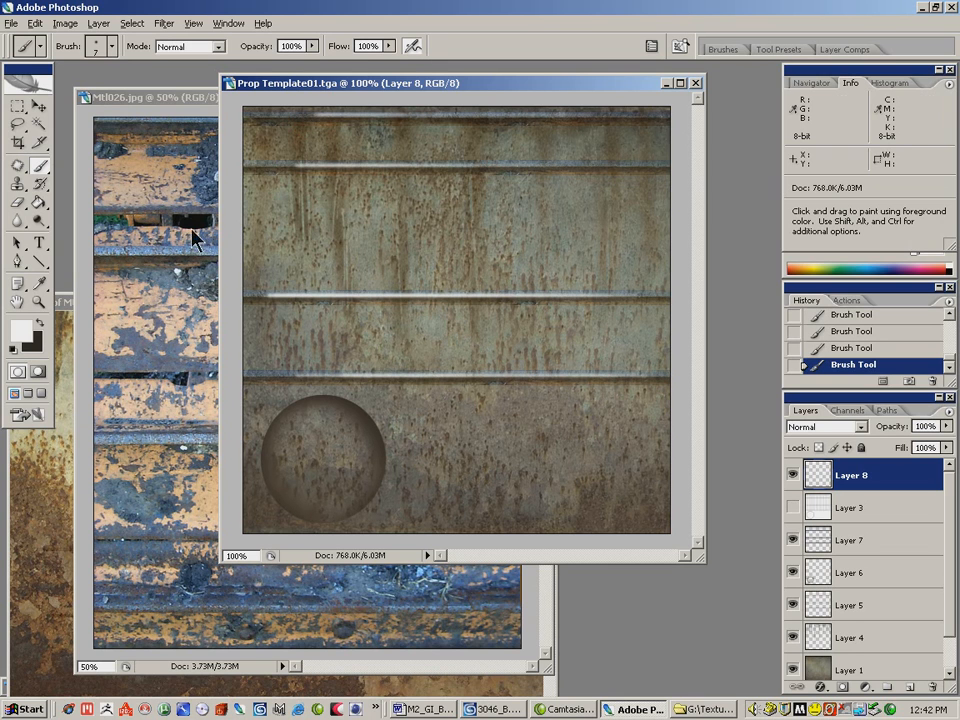
- Erase the hard starting end of the highlight on the rail above the lowest one
{"action": "left_click", "coordinate": [17, 201]}
{"action": "left_click", "coordinate": [275, 297]}
{"action": "left_click", "coordinate": [277, 294]}
{"action": "left_click", "coordinate": [273, 291]}
- Fade the ends of the rail highlights with the Smudge tool at 50% strength
{"action": "left_click", "coordinate": [18, 221]}
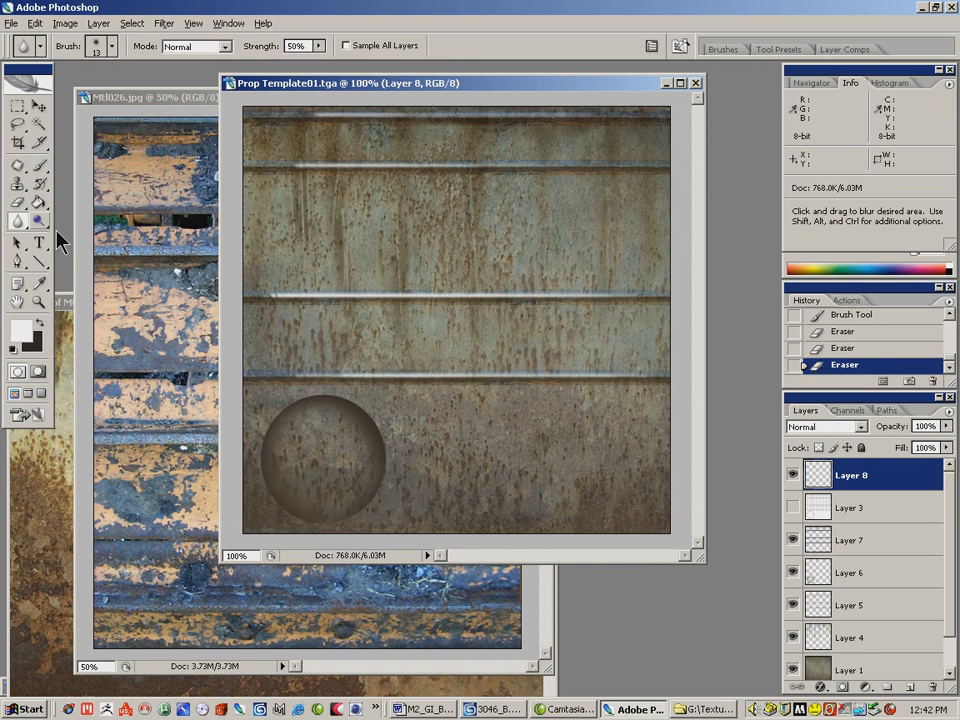
{"action": "mouse_move", "coordinate": [16, 224]}
{"action": "left_mouse_down"}
{"action": "mouse_move", "coordinate": [51, 233]}
{"action": "mouse_move", "coordinate": [60, 250]}
{"action": "left_mouse_up"}
{"action": "left_click_drag", "start_coordinate": [266, 296], "coordinate": [298, 289]}
{"action": "left_click_drag", "start_coordinate": [299, 161], "coordinate": [286, 162]}
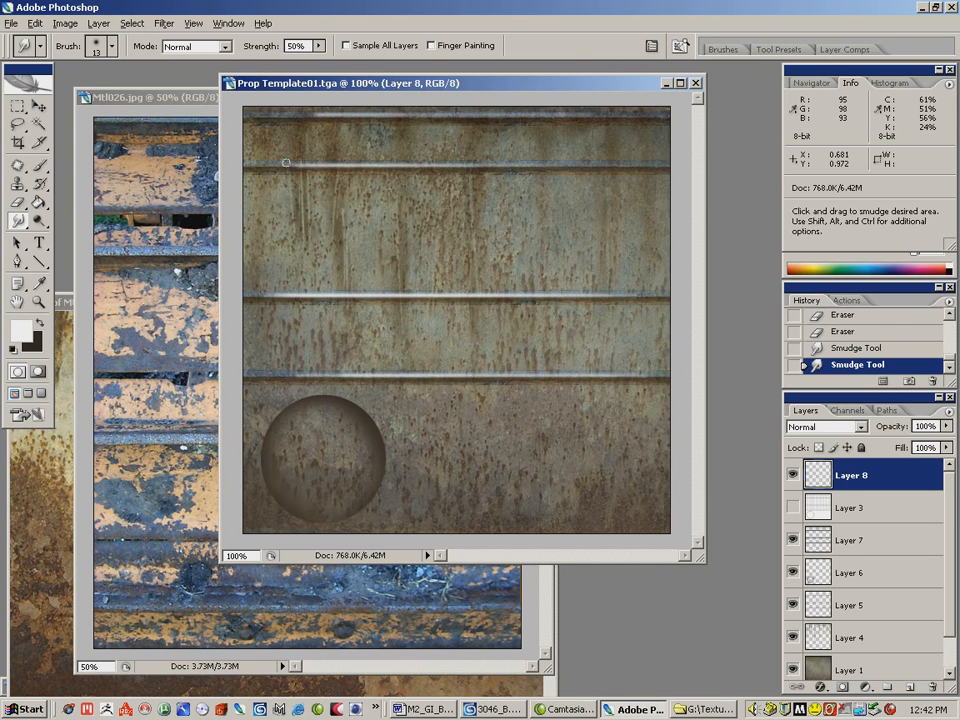
{"action": "left_click_drag", "start_coordinate": [316, 375], "coordinate": [305, 374]}
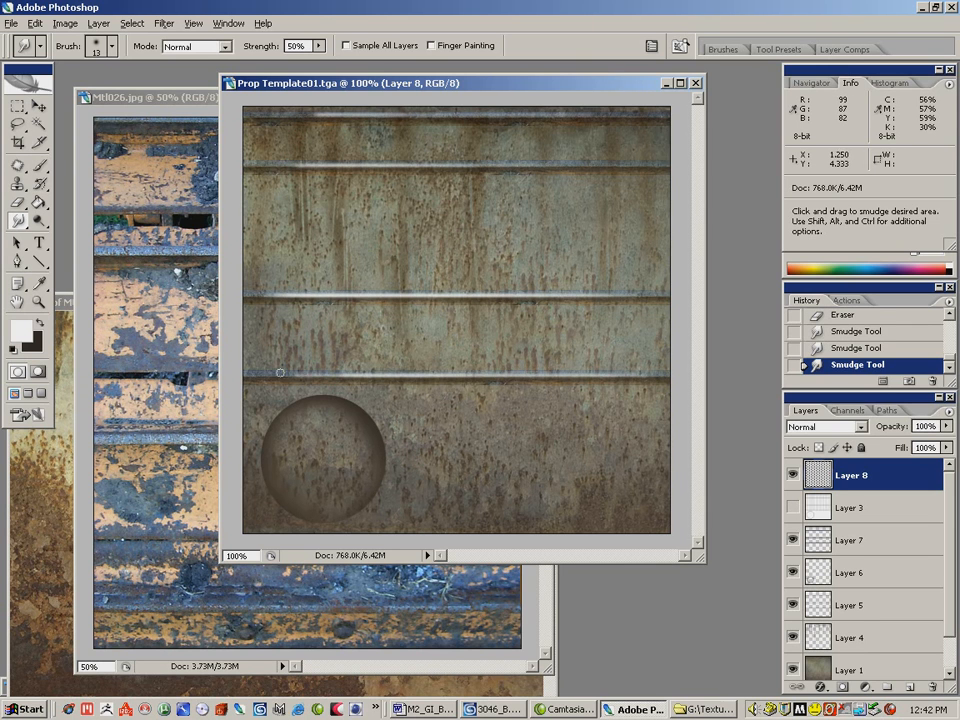
{"action": "left_click_drag", "start_coordinate": [612, 373], "coordinate": [652, 375]}
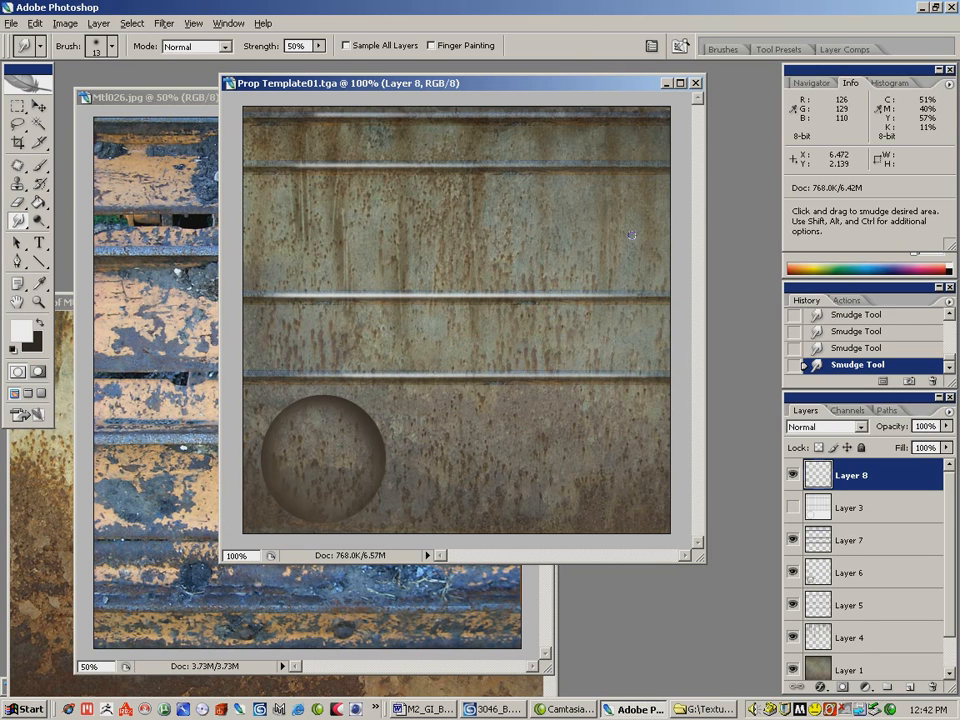
- Set Layer 8's blending mode to Color Dodge and its fill to 25%
{"action": "left_click", "coordinate": [856, 425]}
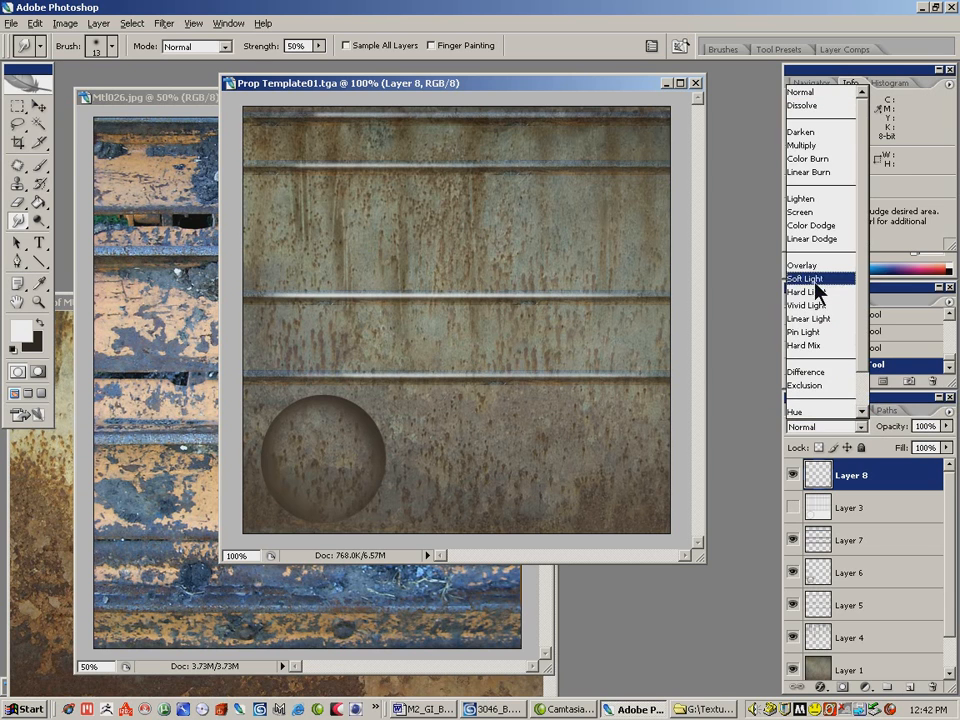
{"action": "left_click", "coordinate": [821, 226]}
{"action": "left_click_drag", "start_coordinate": [946, 447], "coordinate": [883, 482]}
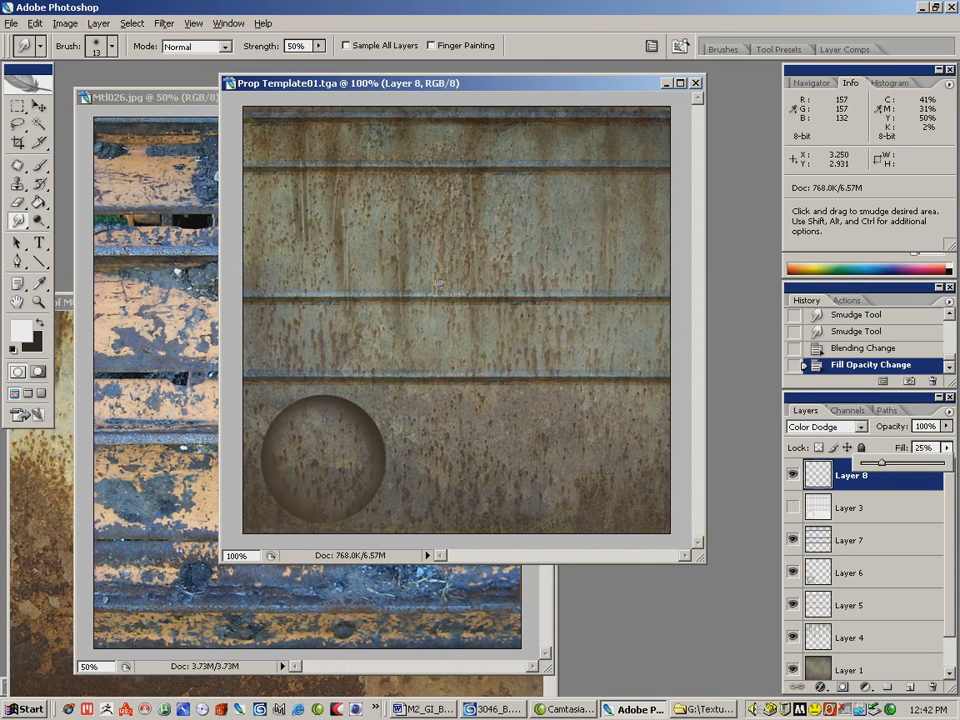
- Set Layer 8's fill to 26% and paint a thin highlight along the right part of the texture's upper edge
{"action": "left_click_drag", "start_coordinate": [883, 463], "coordinate": [883, 464]}
{"action": "left_click", "coordinate": [40, 167]}
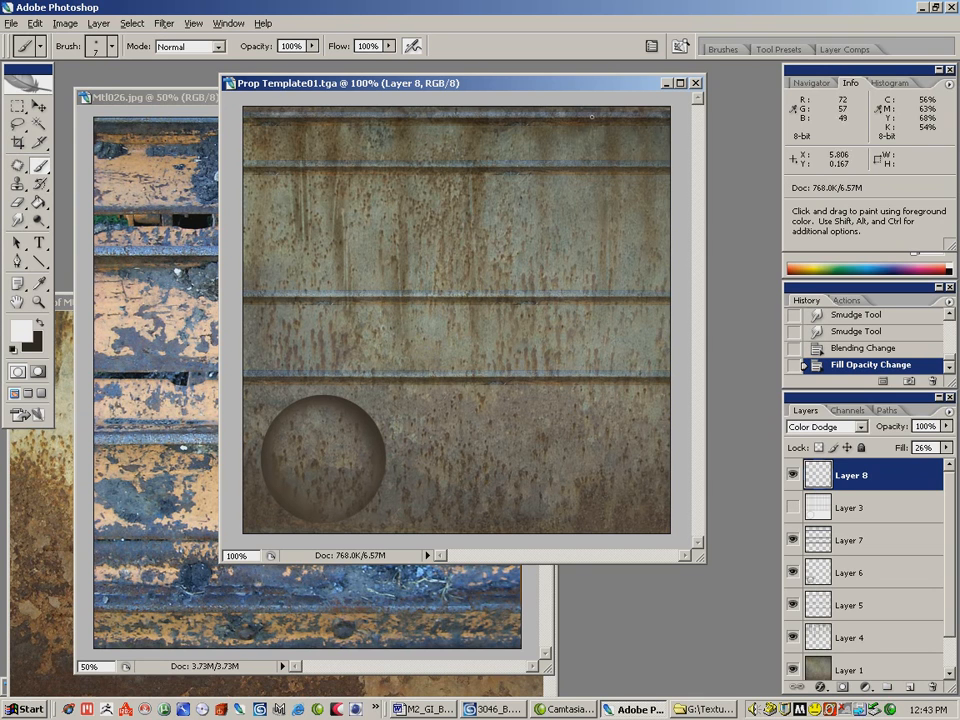
{"action": "left_click_drag", "start_coordinate": [443, 109], "coordinate": [672, 110]}
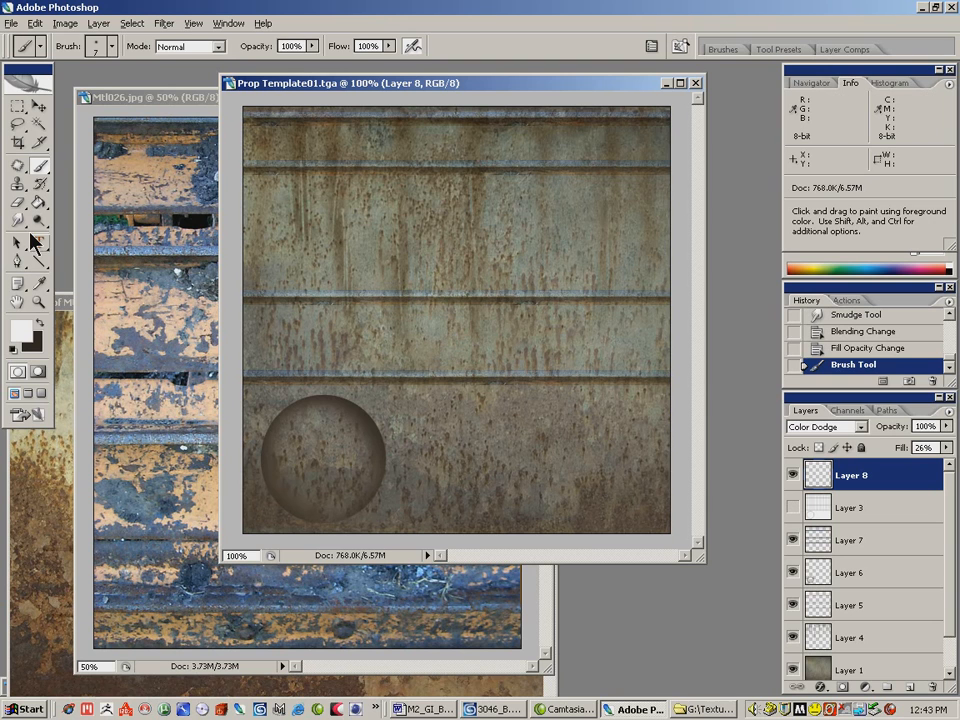
- Select a small circular area about 0.46 by 0.46 in the upper-right part of the round cap with the Elliptical Marquee
{"action": "left_click", "coordinate": [17, 105]}
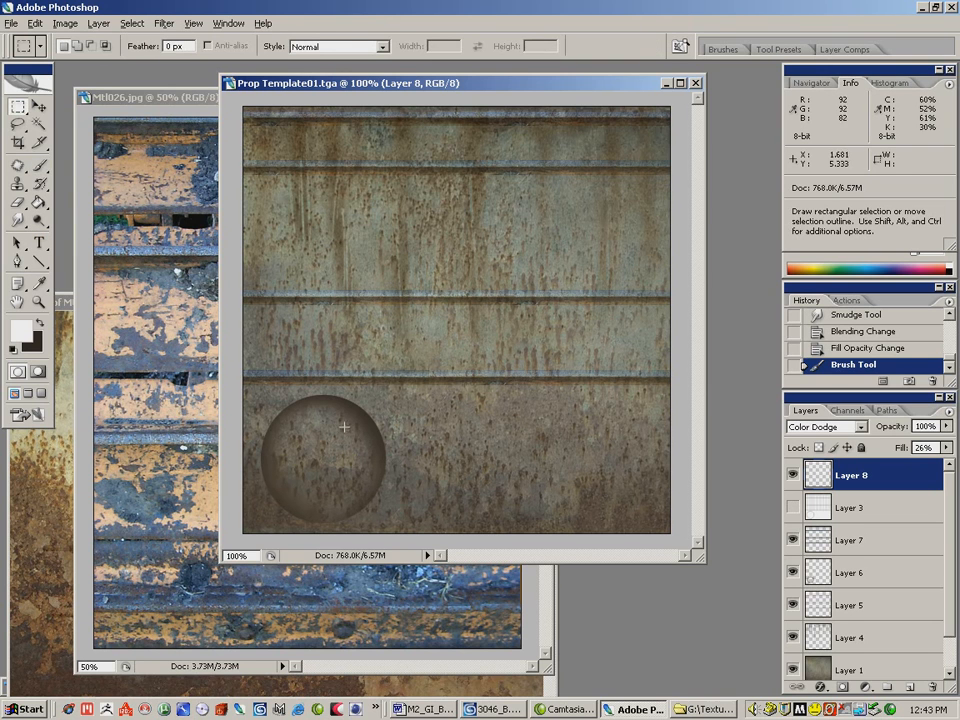
{"action": "left_click_drag", "start_coordinate": [331, 424], "coordinate": [356, 444]}
{"action": "left_click_drag", "start_coordinate": [17, 105], "coordinate": [37, 120]}
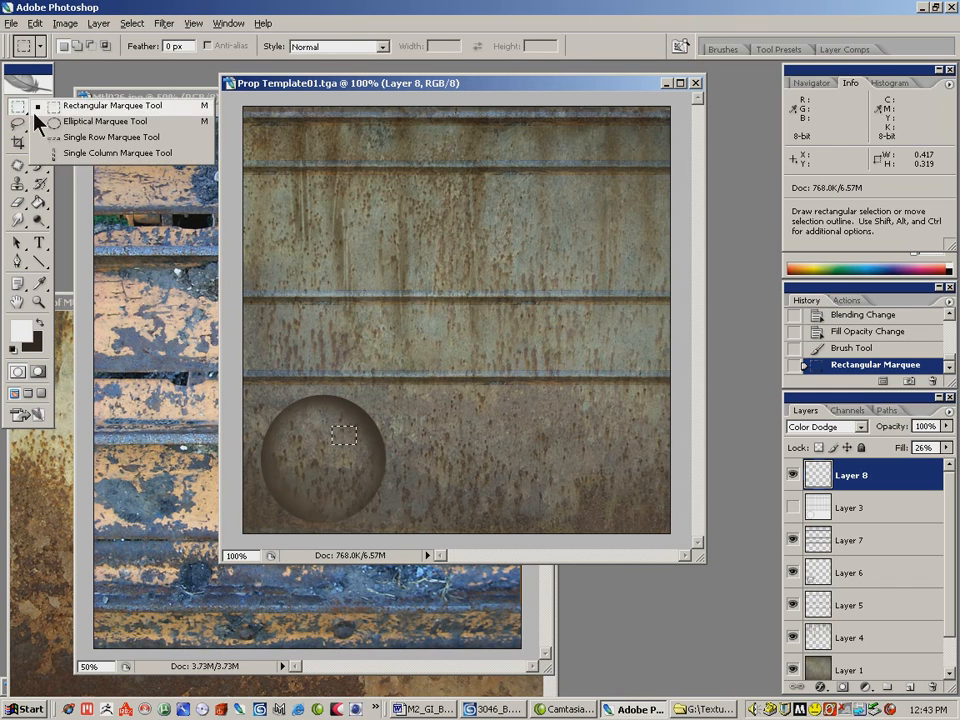
{"action": "left_click", "coordinate": [45, 121]}
{"action": "left_click", "coordinate": [337, 433]}
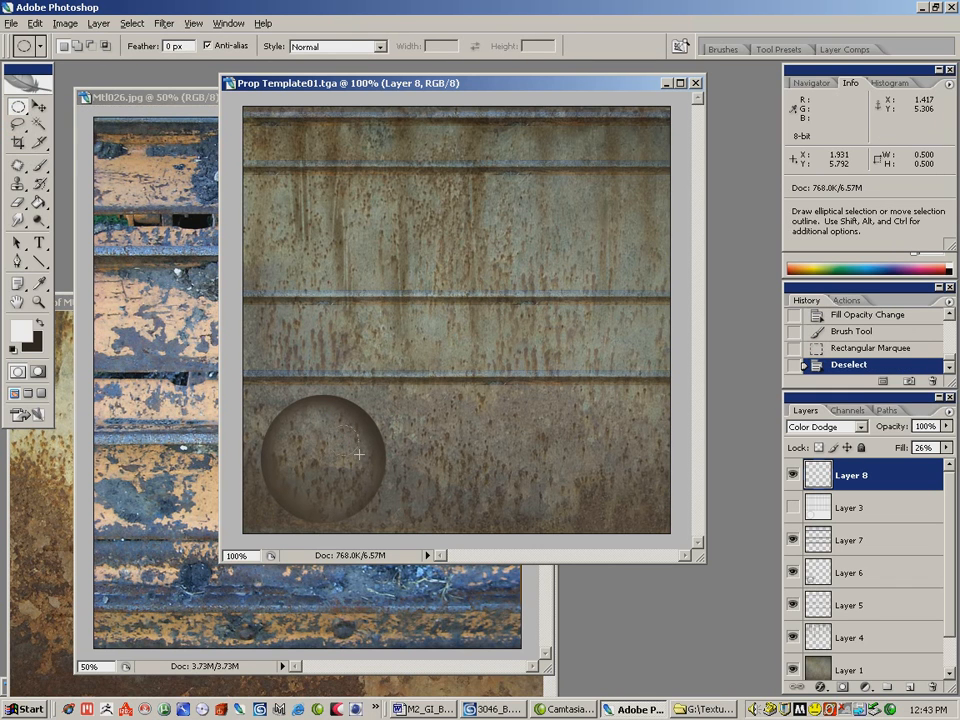
{"action": "left_click_drag", "start_coordinate": [329, 426], "coordinate": [355, 452]}
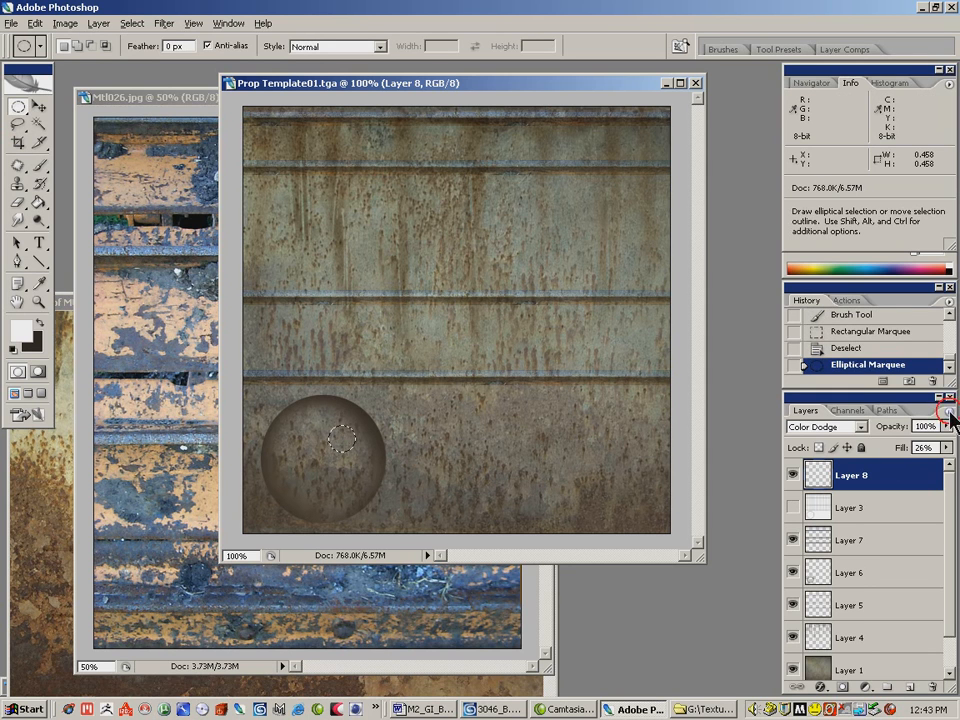
- Add a new empty layer above Layer 8
{"action": "left_click", "coordinate": [946, 412]}
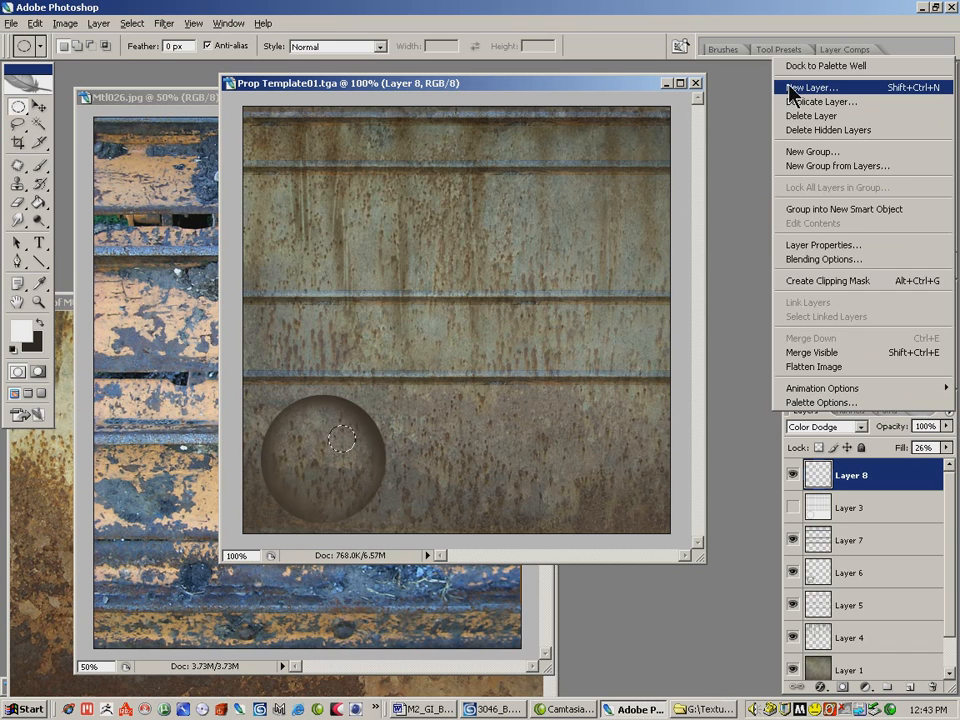
{"action": "left_click", "coordinate": [792, 88]}
{"action": "left_click", "coordinate": [615, 216]}
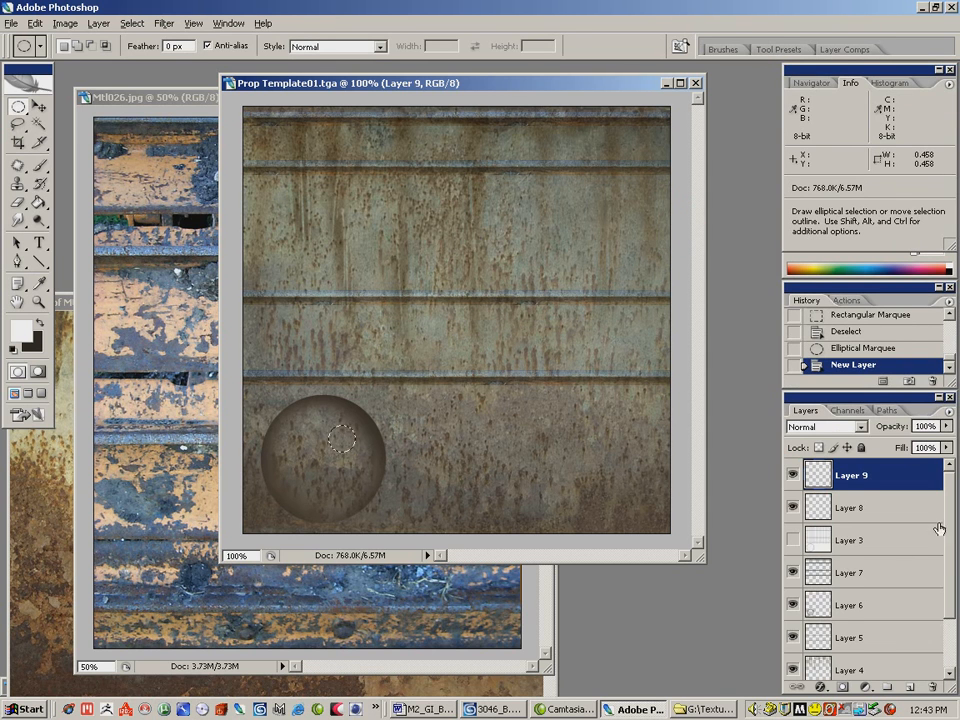
- Copy the circular selection from Layer 1 and paste it as a separate layer directly above Layer 8
{"action": "left_click_drag", "start_coordinate": [943, 514], "coordinate": [943, 565]}
{"action": "left_click", "coordinate": [847, 634]}
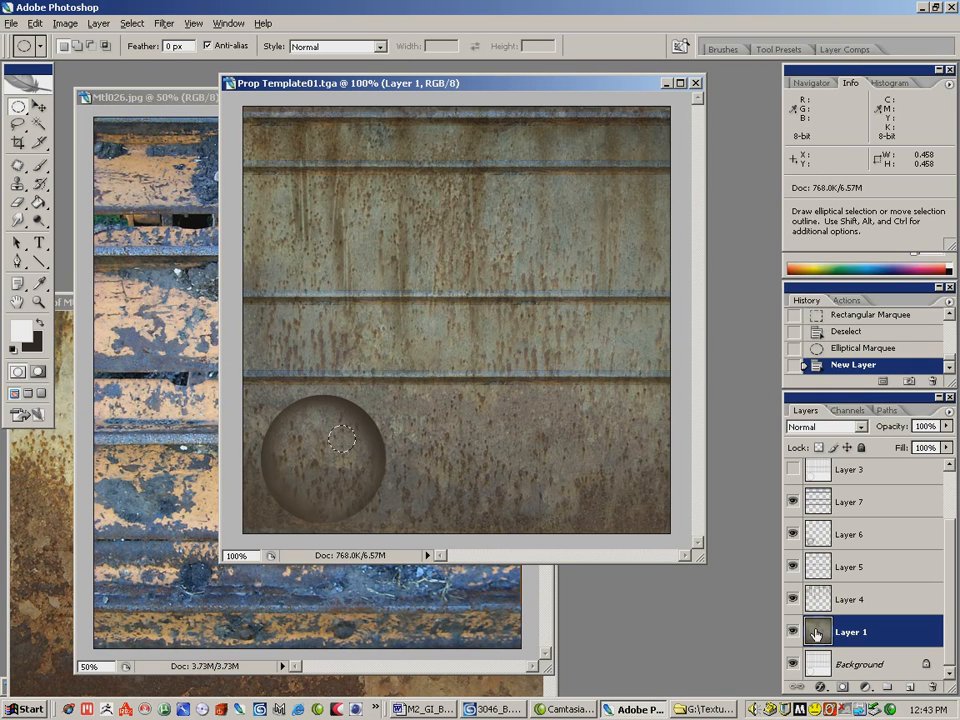
{"action": "left_click", "coordinate": [34, 23]}
{"action": "left_click", "coordinate": [48, 64]}
{"action": "scroll", "coordinate": [889, 553], "scroll_direction": "up", "scroll_amount": 2}
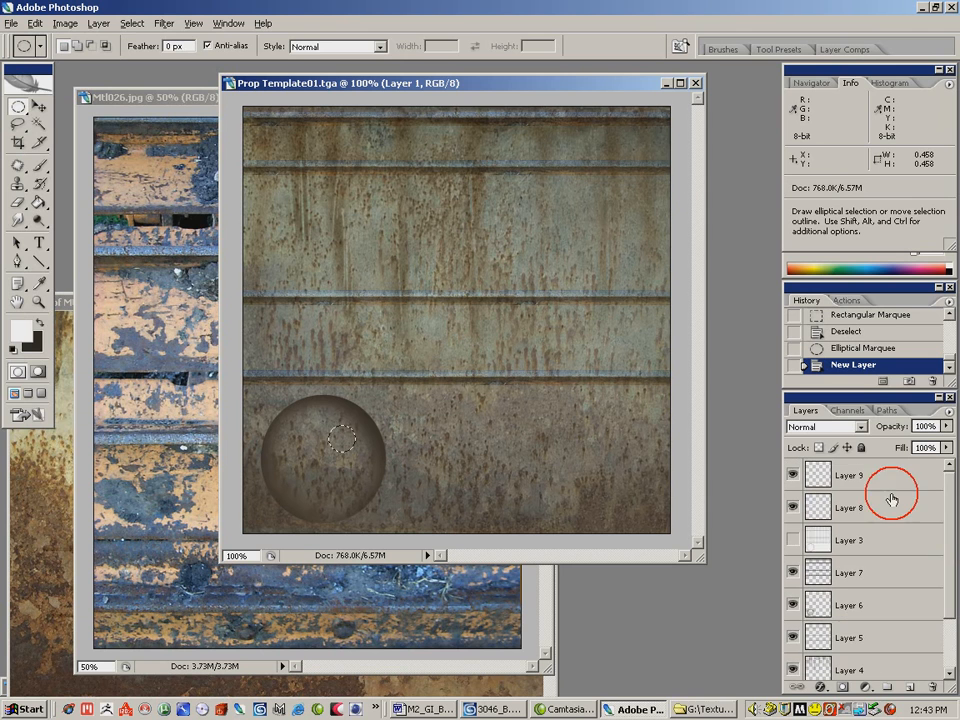
{"action": "left_click", "coordinate": [843, 510]}
{"action": "left_click", "coordinate": [34, 23]}
{"action": "left_click", "coordinate": [48, 152]}
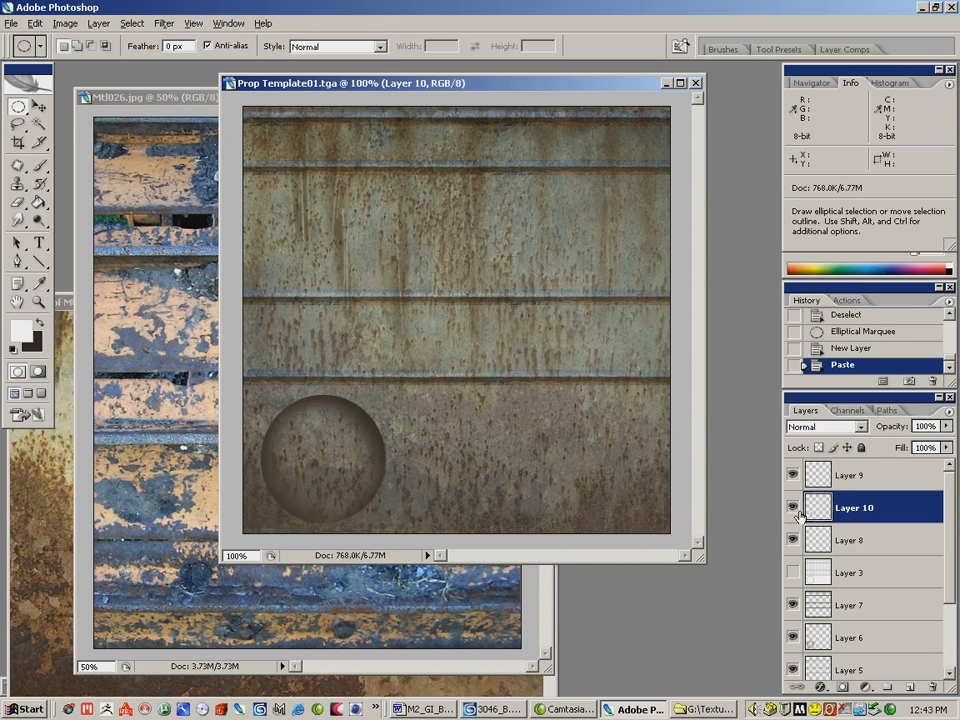
- Delete the empty Layer 9 above the pasted circle
{"action": "left_click", "coordinate": [793, 475]}
{"action": "left_click", "coordinate": [843, 485]}
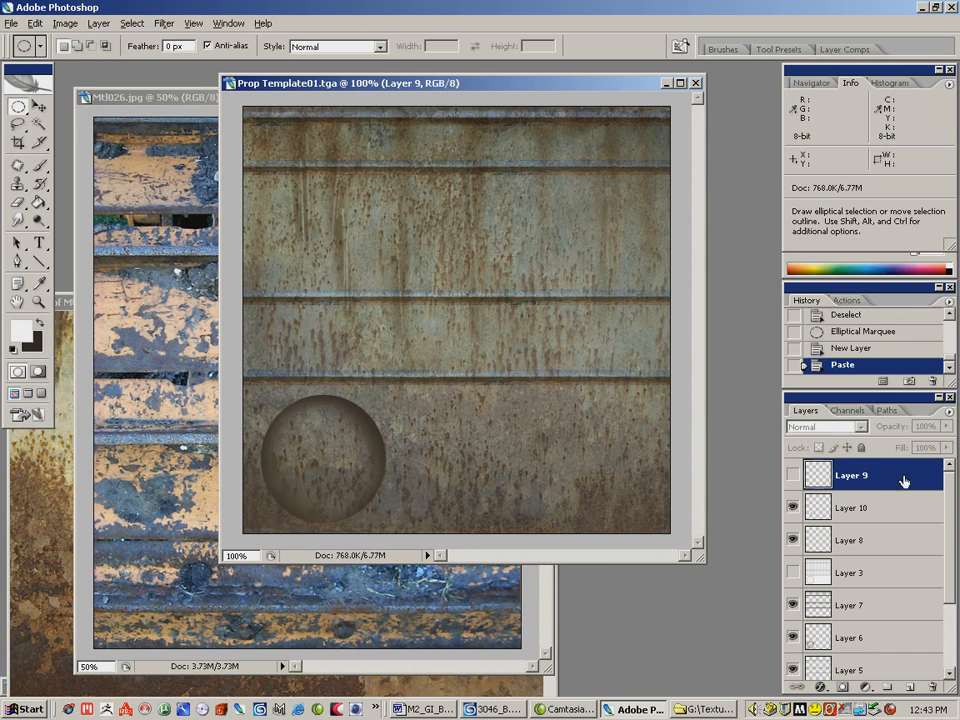
{"action": "left_click", "coordinate": [946, 411]}
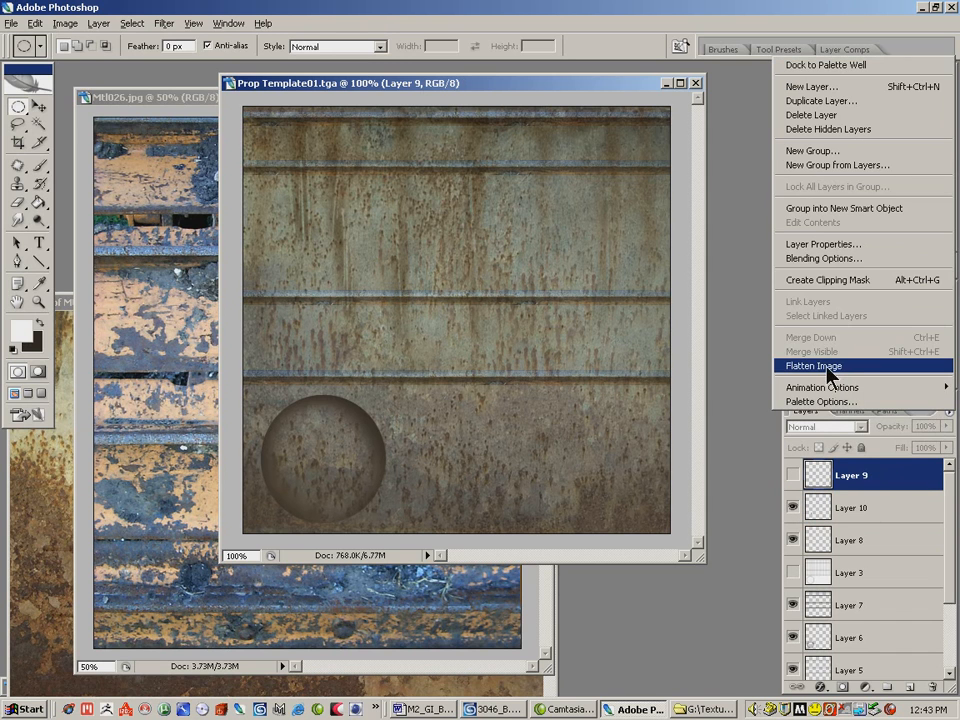
{"action": "left_click", "coordinate": [793, 475]}
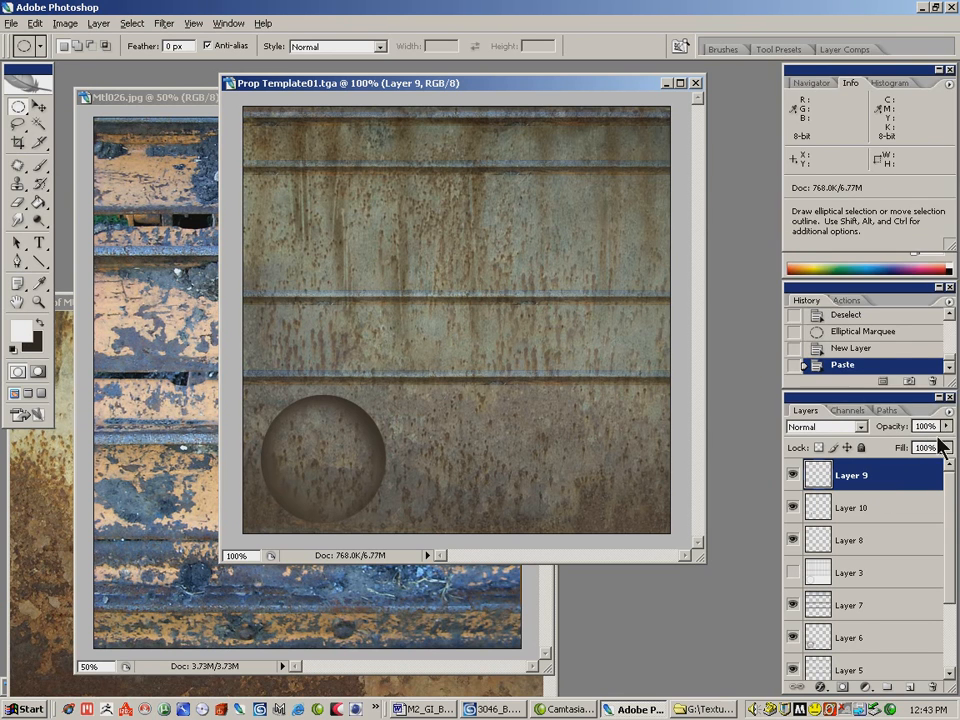
{"action": "left_click", "coordinate": [946, 411]}
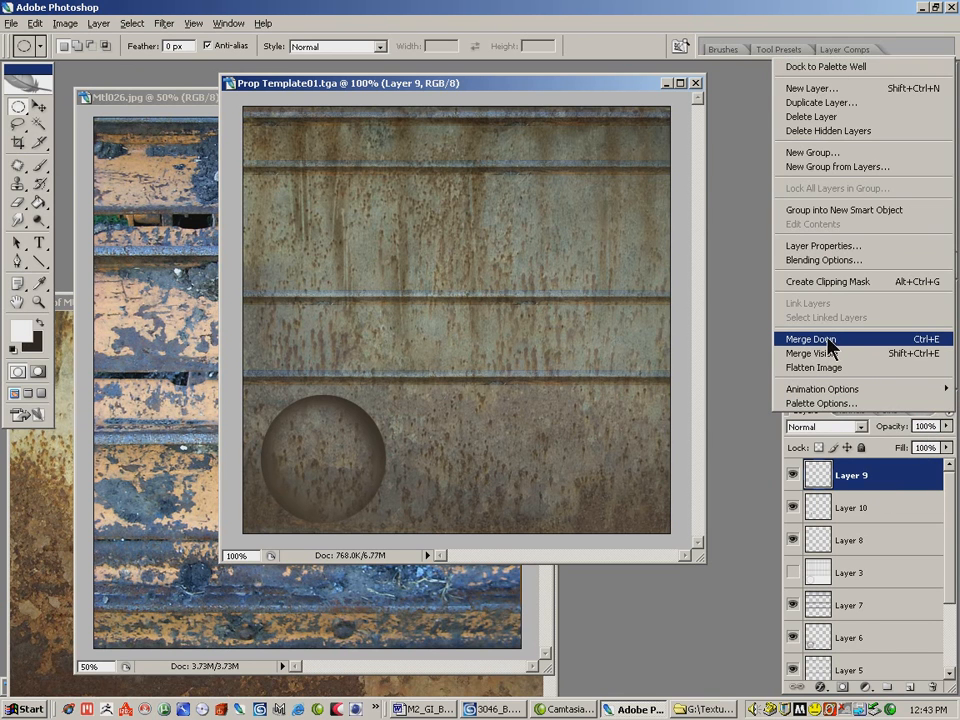
{"action": "left_click", "coordinate": [835, 118]}
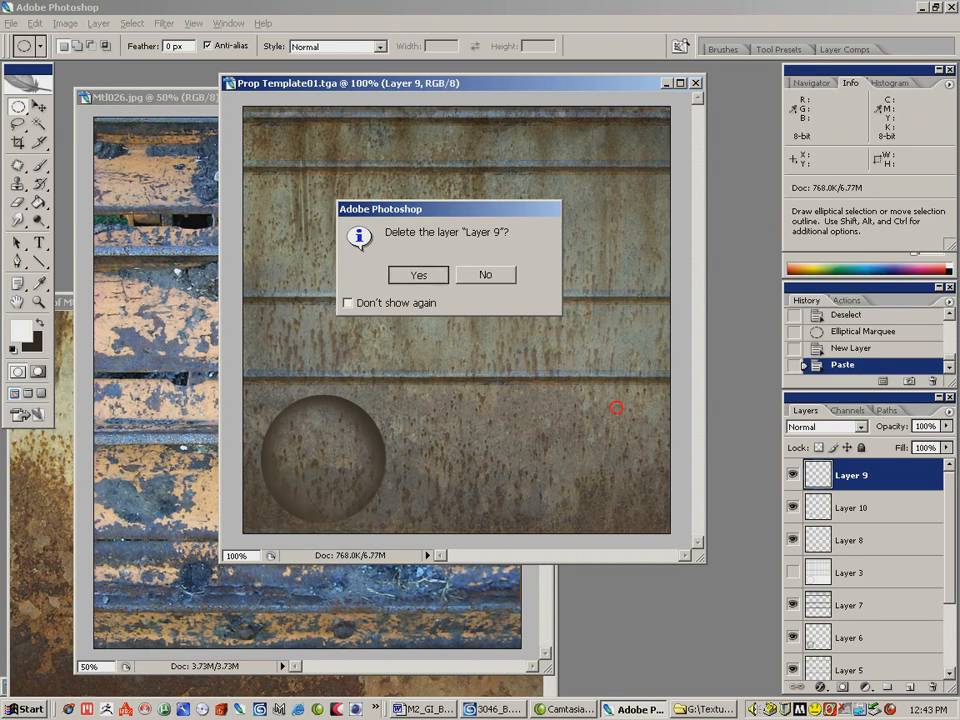
{"action": "left_click", "coordinate": [427, 275]}
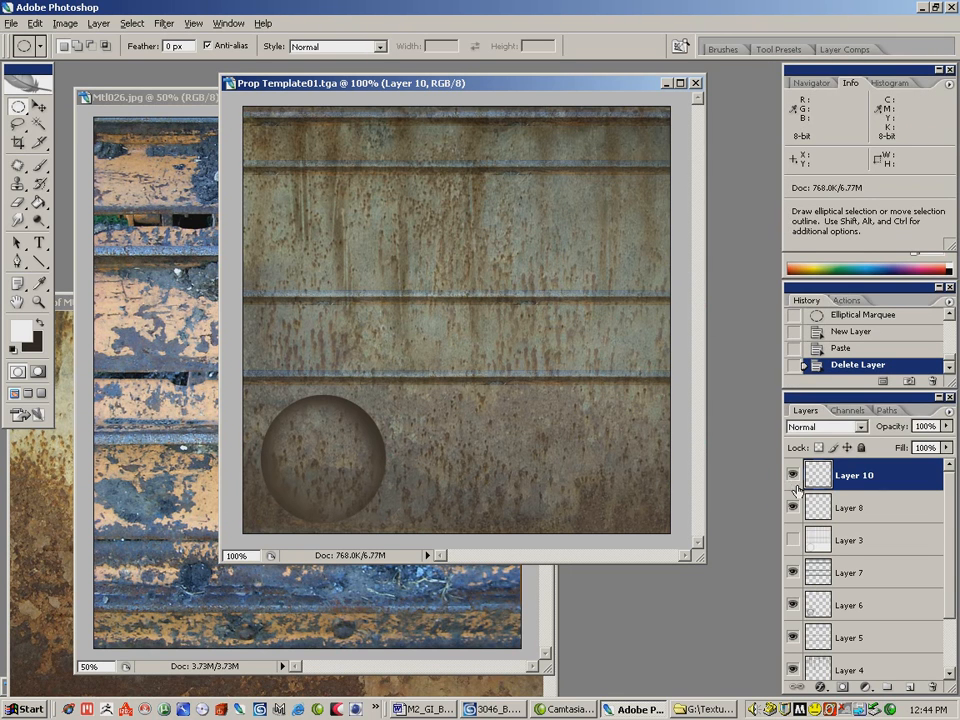
- Toggle layer visibility, including Layer 1 and Layer 10, to examine the pasted circle on the cap
{"action": "mouse_move", "coordinate": [951, 514]}
{"action": "left_mouse_down"}
{"action": "mouse_move", "coordinate": [955, 572]}
{"action": "mouse_move", "coordinate": [953, 478]}
{"action": "left_mouse_up"}
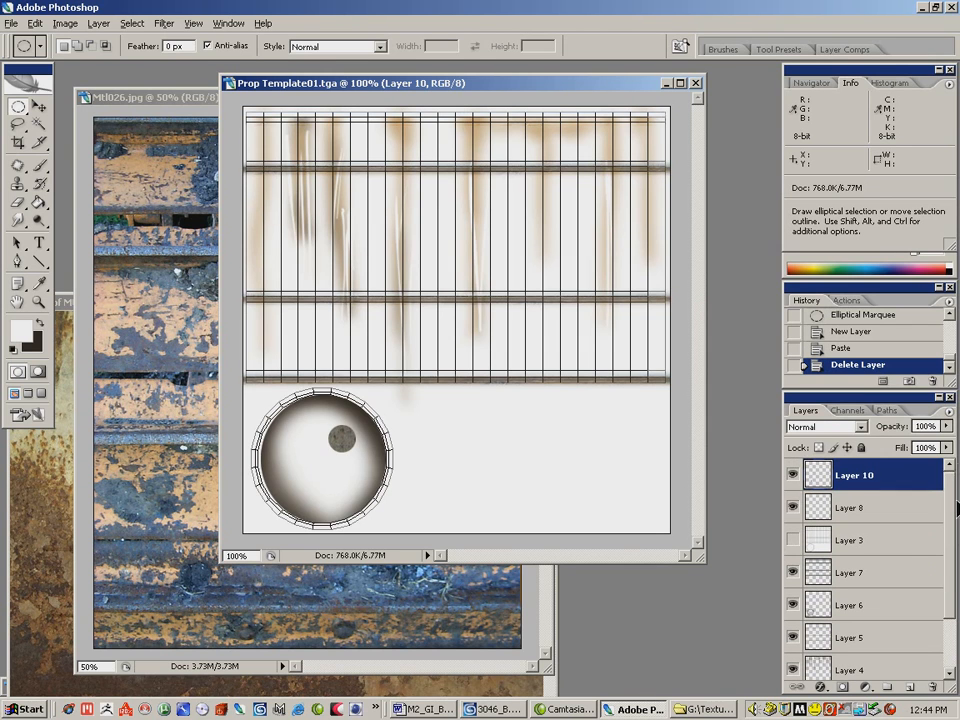
{"action": "left_click", "coordinate": [793, 474]}
{"action": "left_click", "coordinate": [793, 474]}
{"action": "left_click_drag", "start_coordinate": [951, 524], "coordinate": [952, 470]}
{"action": "left_click", "coordinate": [793, 633]}
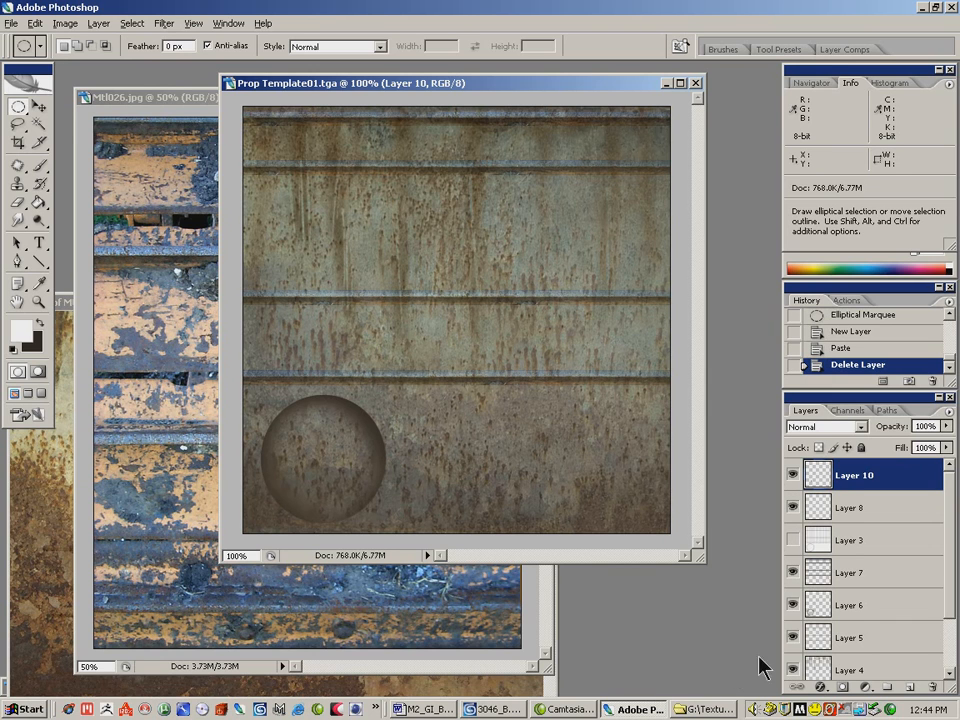
- Add a Bevel and Emboss effect to Layer 10 and keep the cap in view while editing it
{"action": "left_click", "coordinate": [821, 690]}
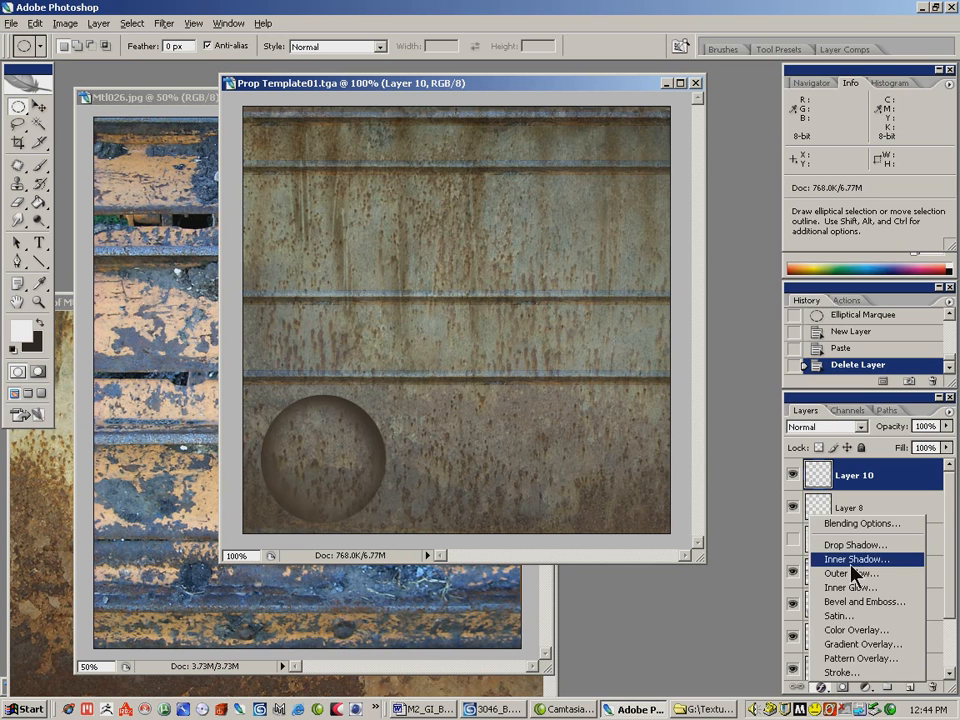
{"action": "left_click", "coordinate": [858, 603]}
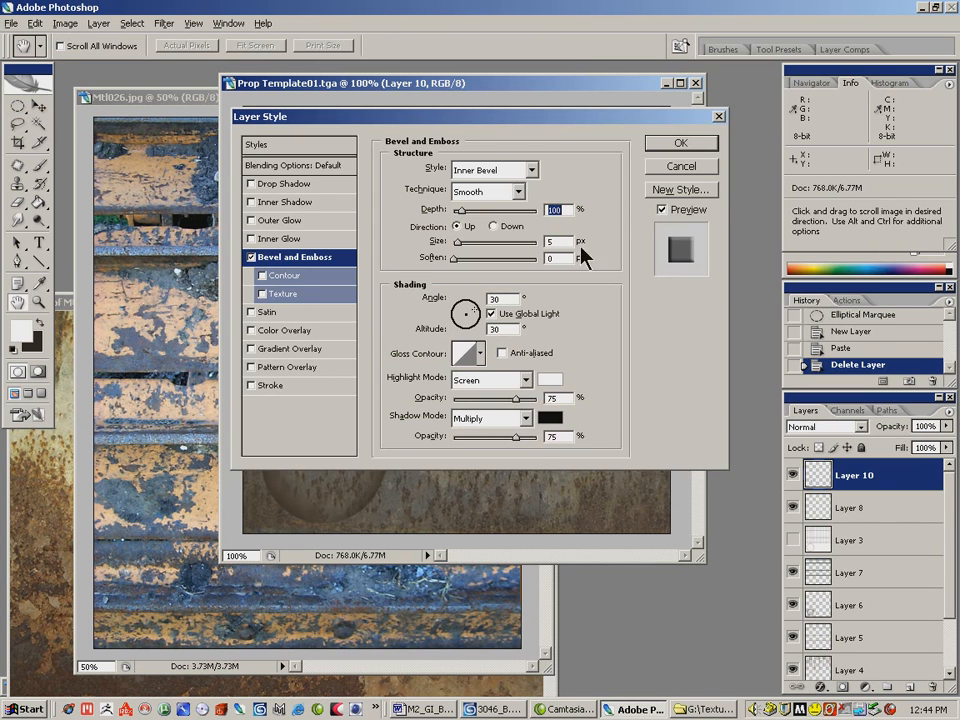
{"action": "left_click_drag", "start_coordinate": [410, 116], "coordinate": [555, 9]}
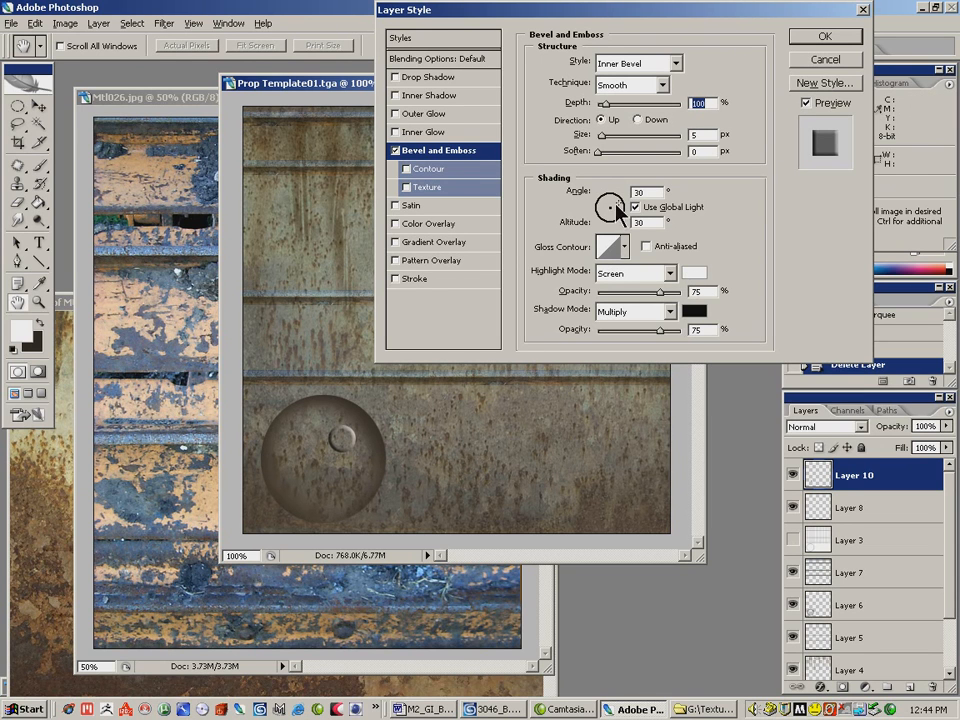
- Sample the bevel's highlight colour (#818873) from the metal beside the cap and its shadow colour (#322b21) from the cap's dark rim
{"action": "left_click", "coordinate": [694, 271]}
{"action": "left_click_drag", "start_coordinate": [643, 139], "coordinate": [500, 65]}
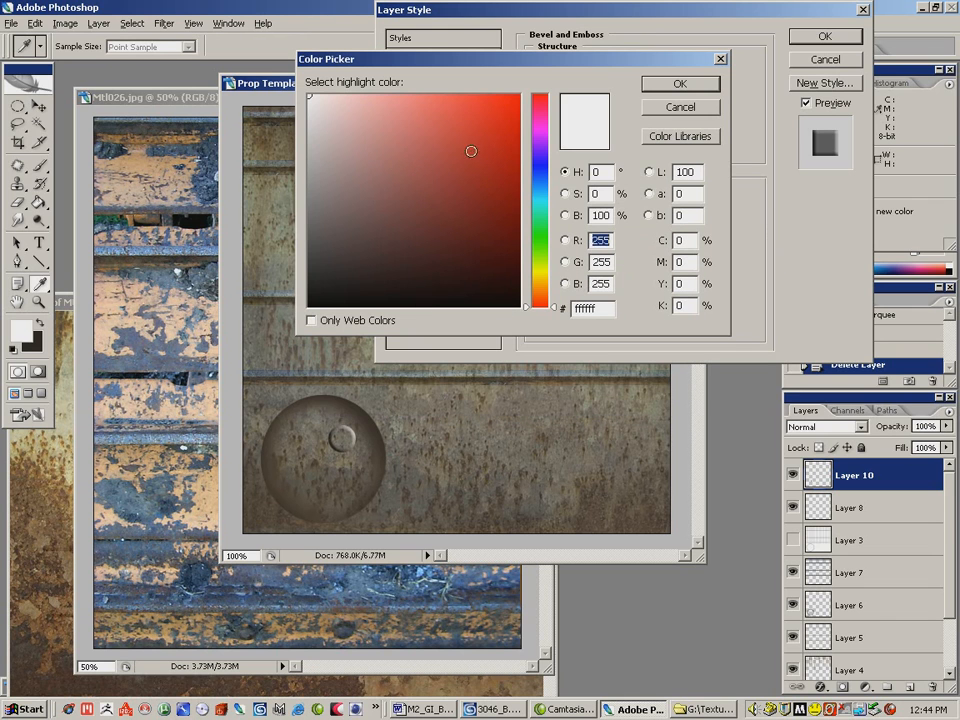
{"action": "left_click", "coordinate": [403, 420]}
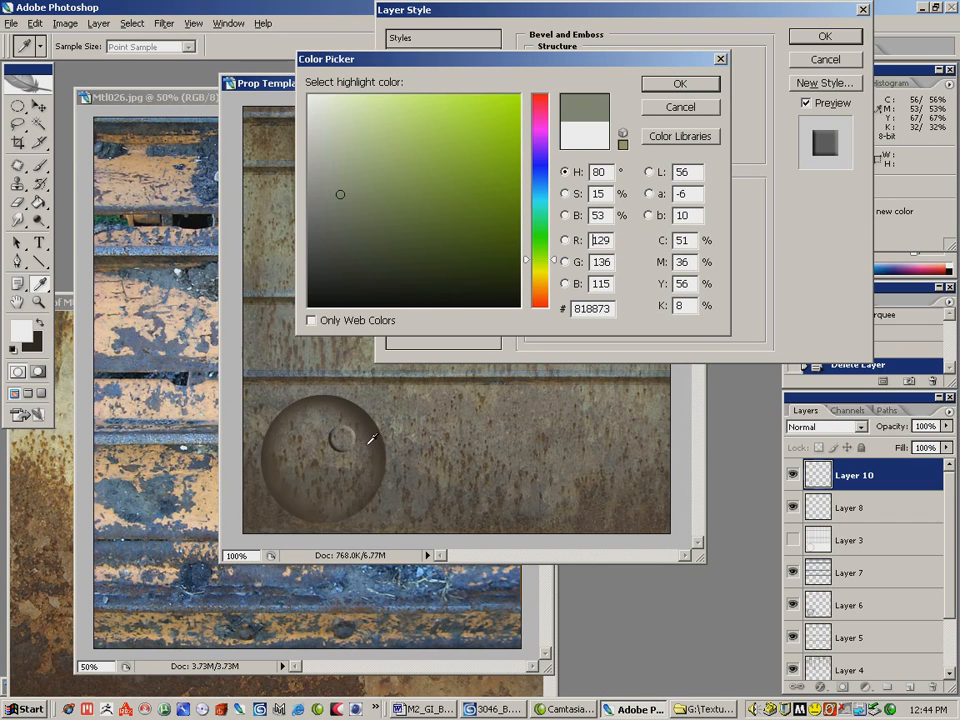
{"action": "left_click", "coordinate": [681, 88]}
{"action": "left_click", "coordinate": [693, 323]}
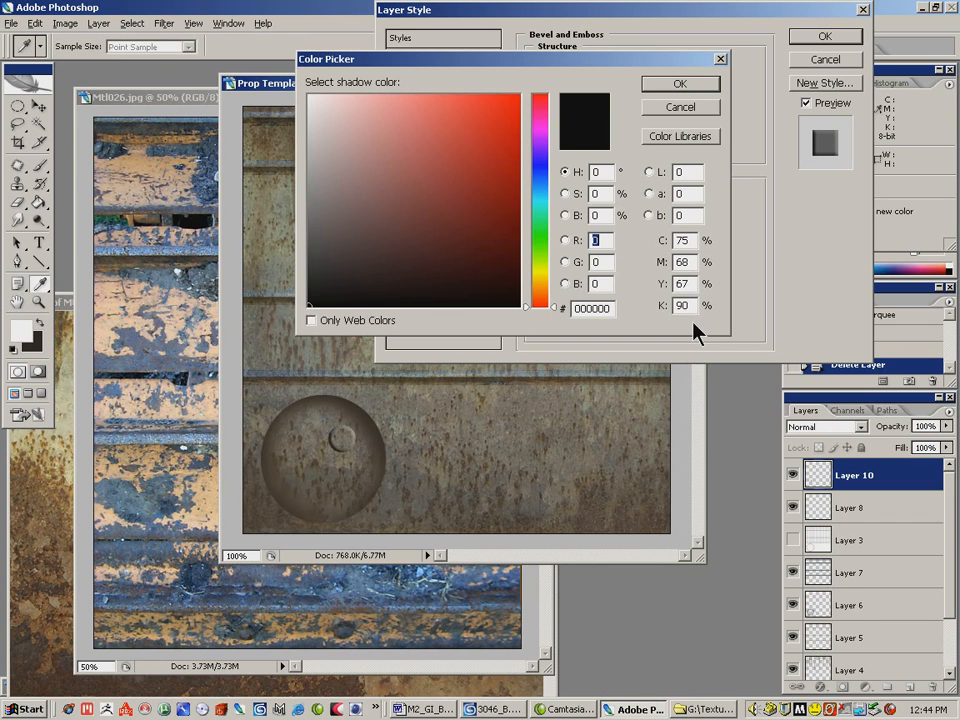
{"action": "left_click", "coordinate": [379, 433]}
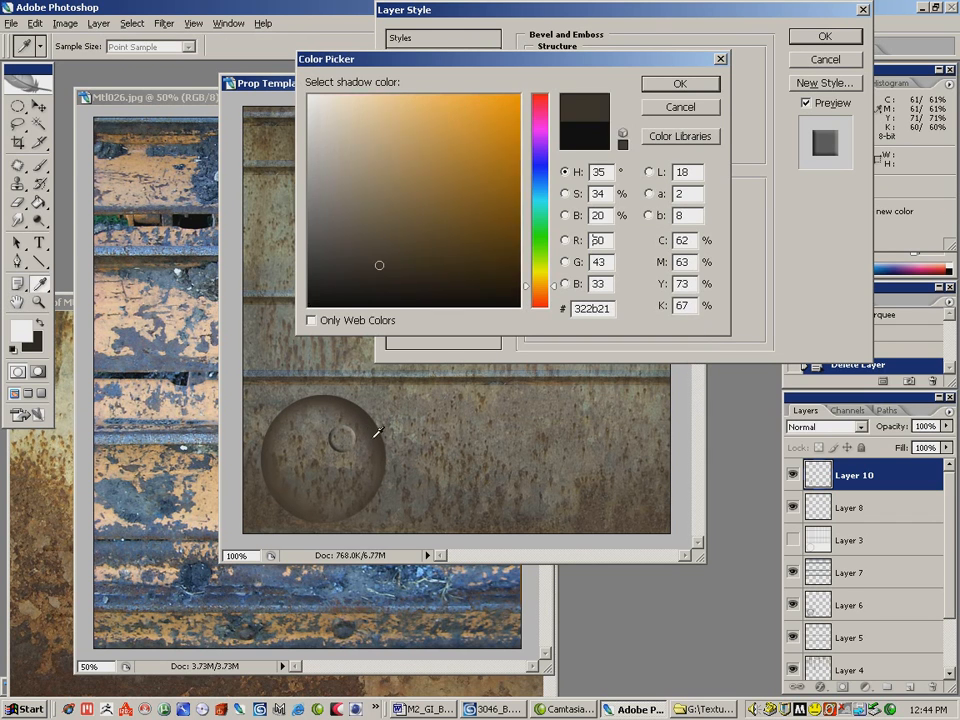
{"action": "left_click", "coordinate": [680, 84]}
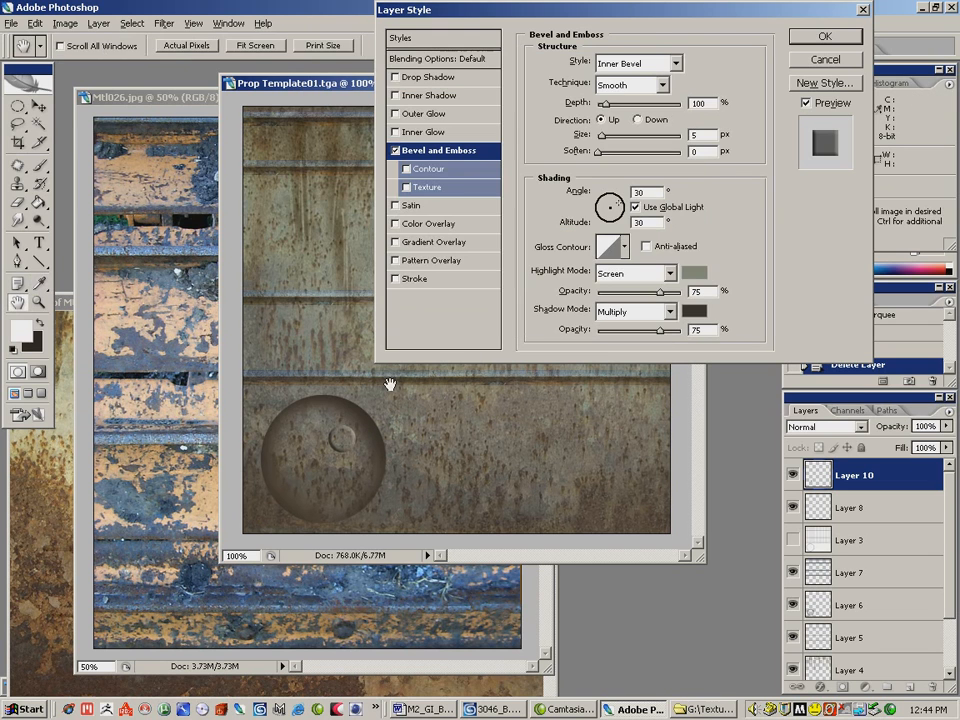
- Set the bevel's light angle to 73° and altitude to 16°, with a depth of 61% and a size of 3 px
{"action": "left_click_drag", "start_coordinate": [619, 204], "coordinate": [612, 208]}
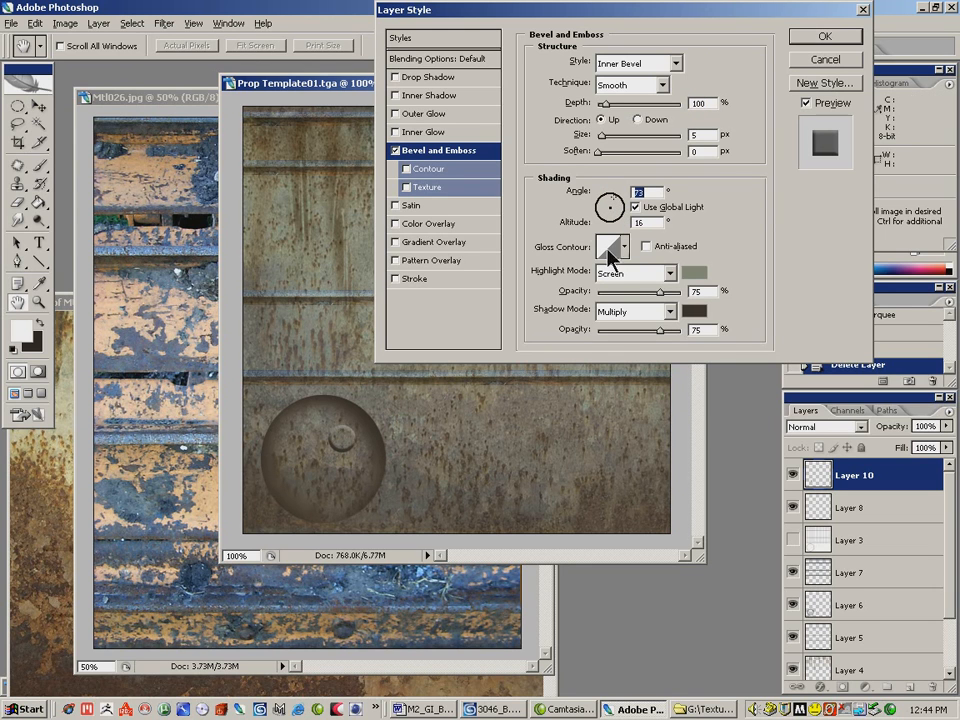
{"action": "left_click_drag", "start_coordinate": [605, 105], "coordinate": [602, 106]}
{"action": "left_click_drag", "start_coordinate": [604, 134], "coordinate": [680, 138]}
{"action": "left_click", "coordinate": [693, 151]}
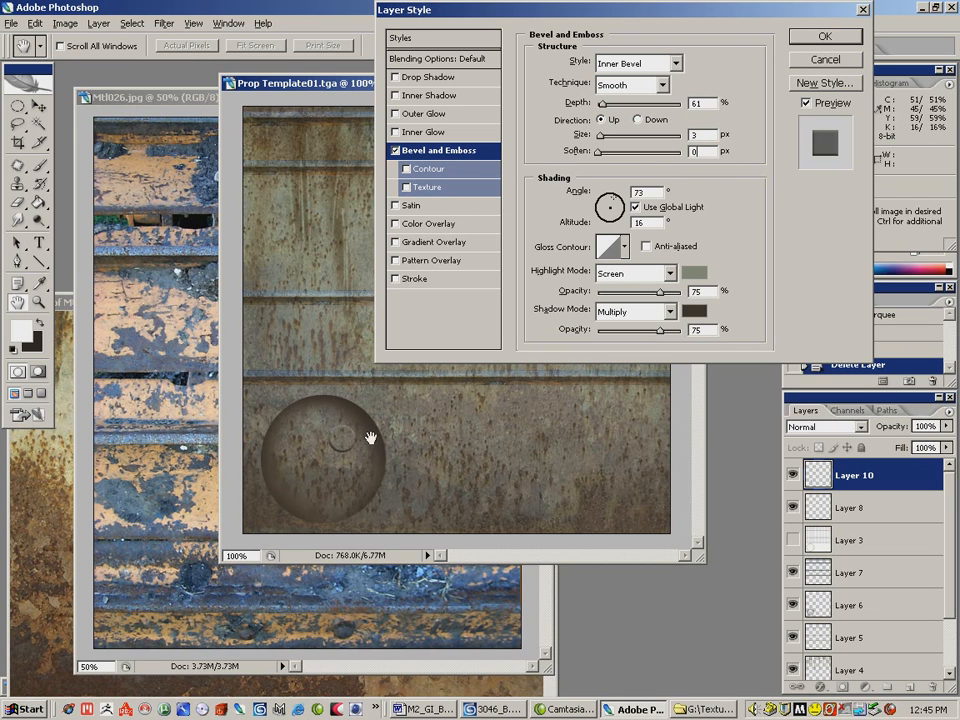
- Change the bevel technique to Chisel Hard with a size of 4 px and apply the layer style
{"action": "left_click", "coordinate": [661, 85]}
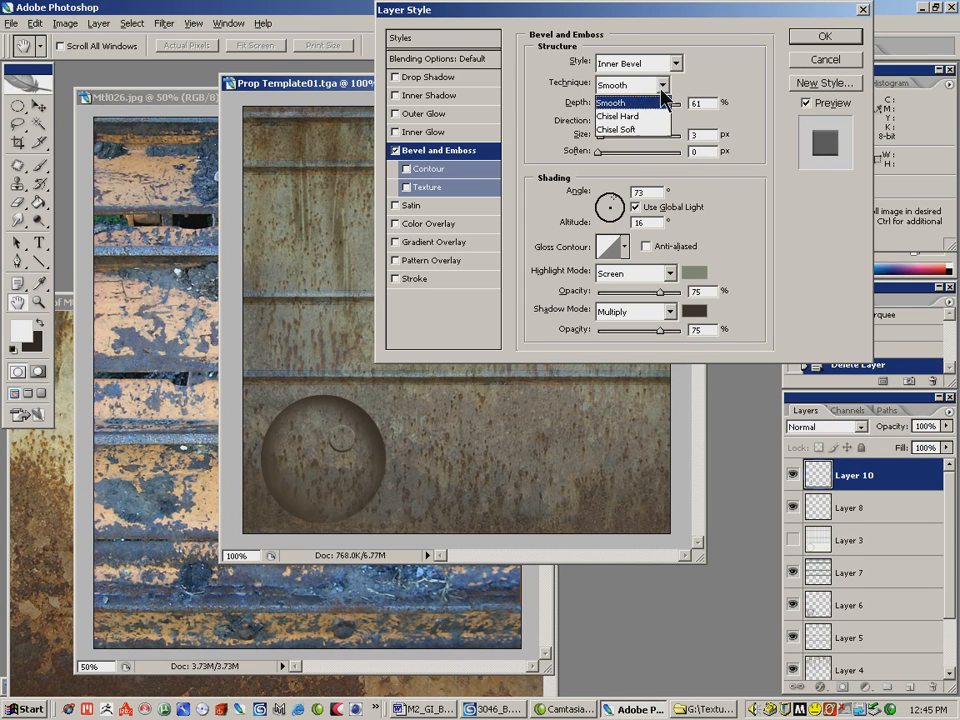
{"action": "left_click", "coordinate": [627, 117]}
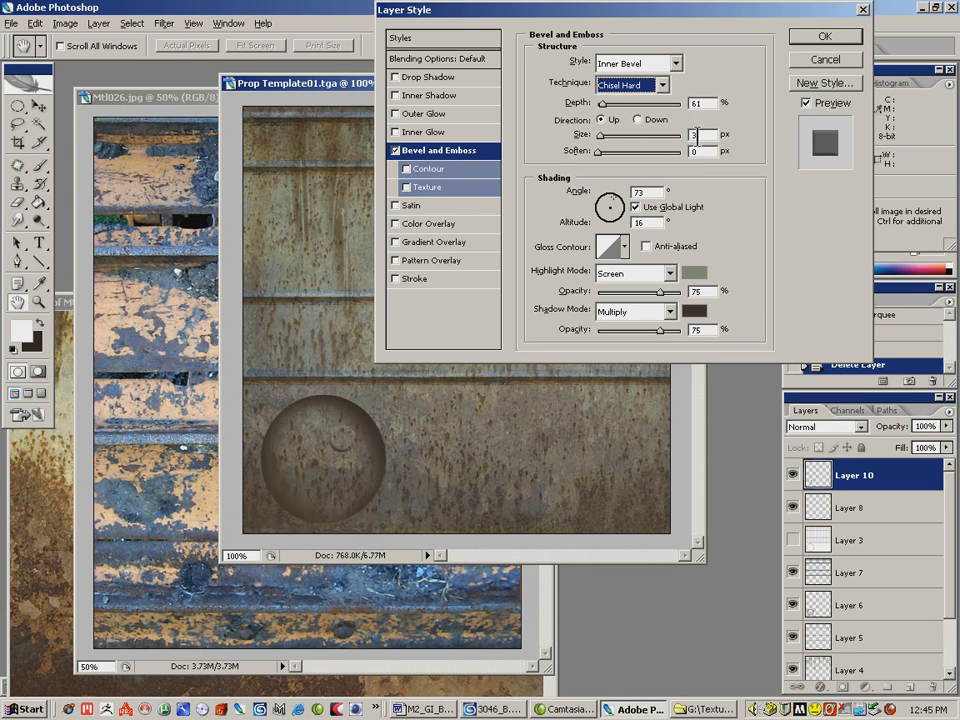
{"action": "left_click_drag", "start_coordinate": [698, 135], "coordinate": [678, 134]}
{"action": "type", "text": "4"}
{"action": "key", "text": "Tab"}
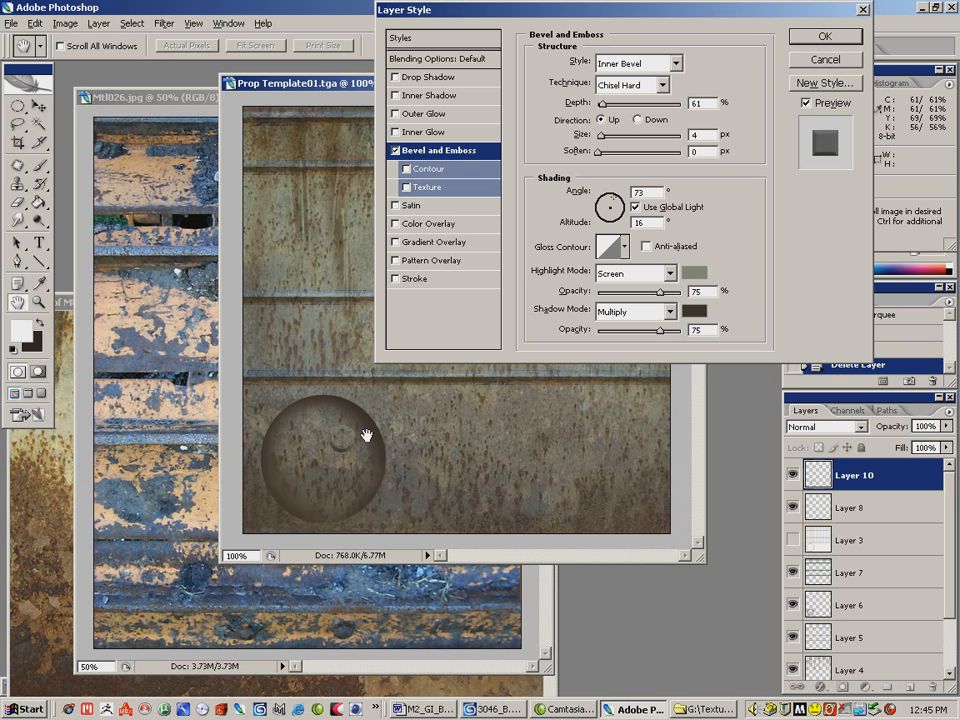
{"action": "left_click", "coordinate": [825, 36]}
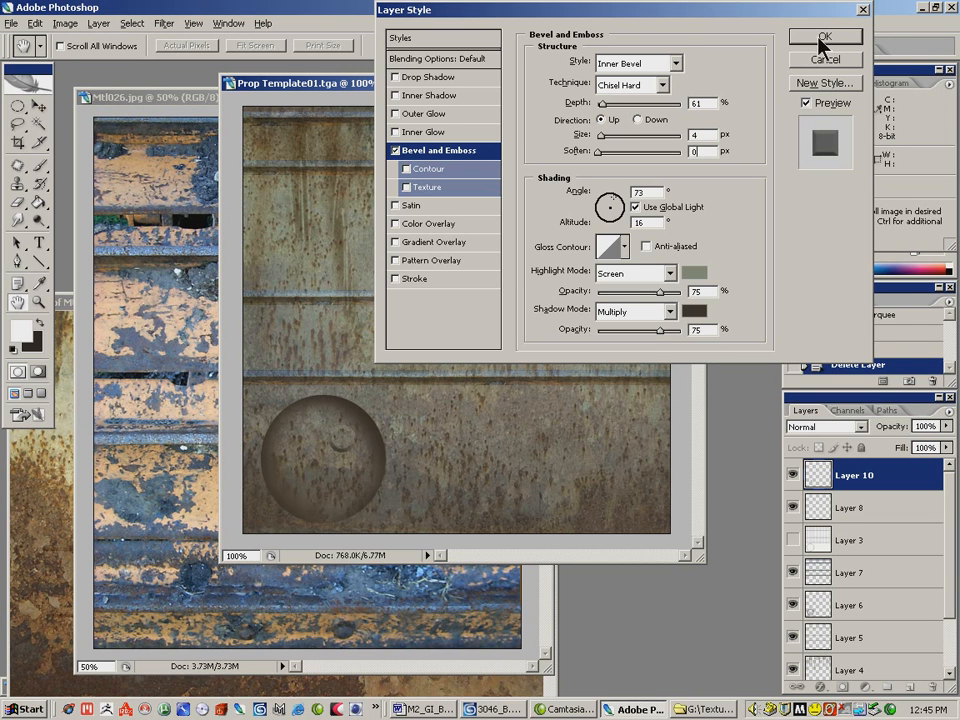
- Add a new empty layer above the bevelled circle on Layer 10
{"action": "left_click", "coordinate": [946, 410]}
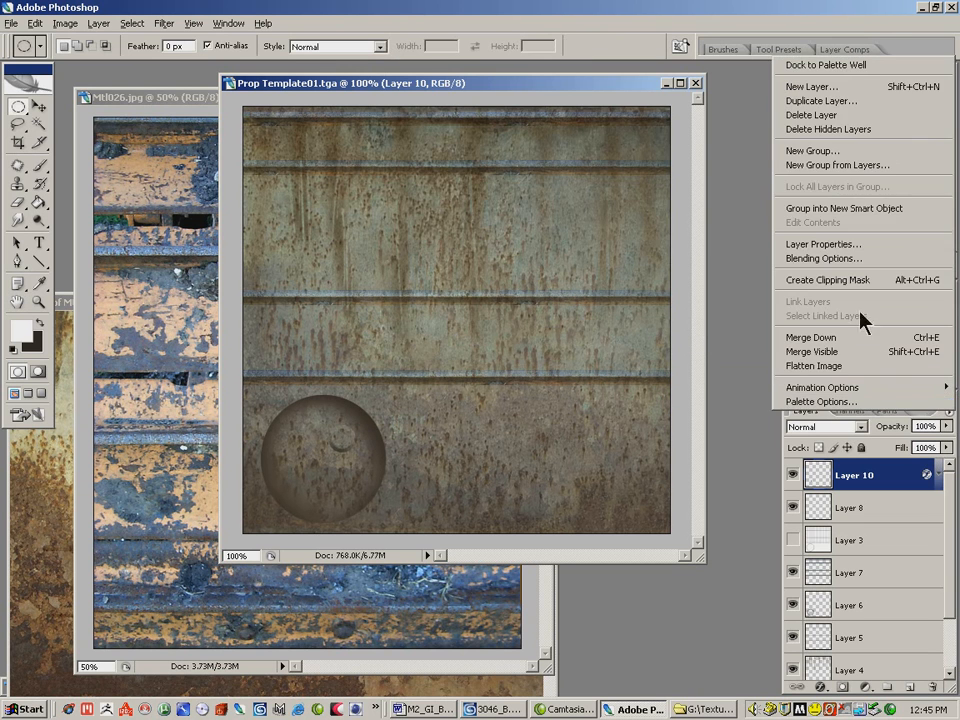
{"action": "left_click", "coordinate": [811, 86]}
{"action": "key", "text": "Return"}
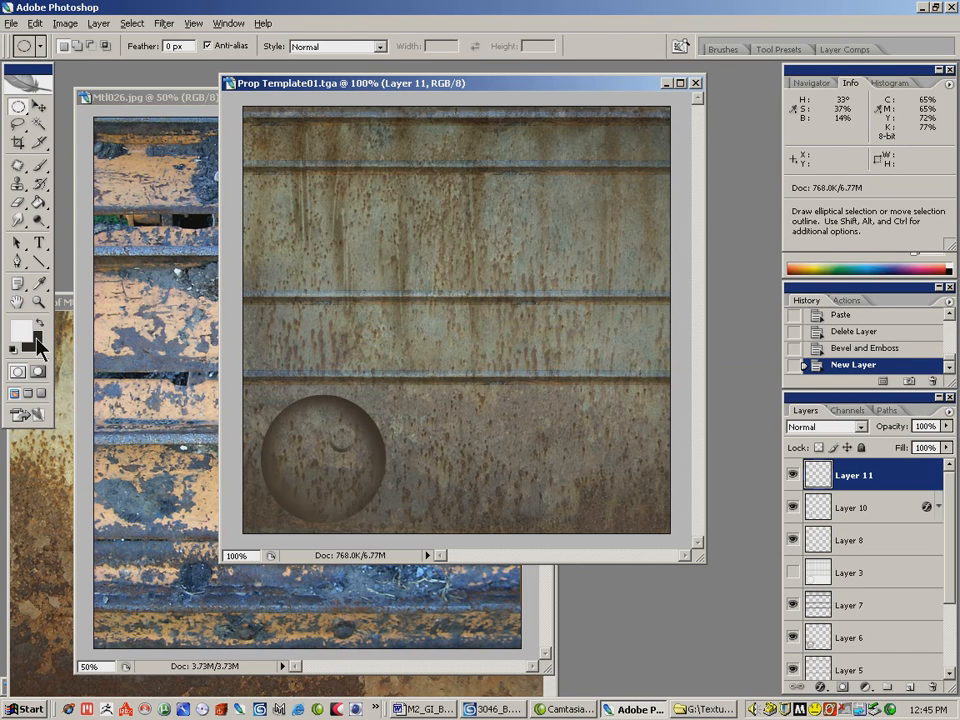
- Paint a thin near-white highlight around the inner edge of the small bevelled circle on the cap with a 2 px brush on Layer 11
{"action": "left_click", "coordinate": [38, 301]}
{"action": "left_click", "coordinate": [326, 420]}
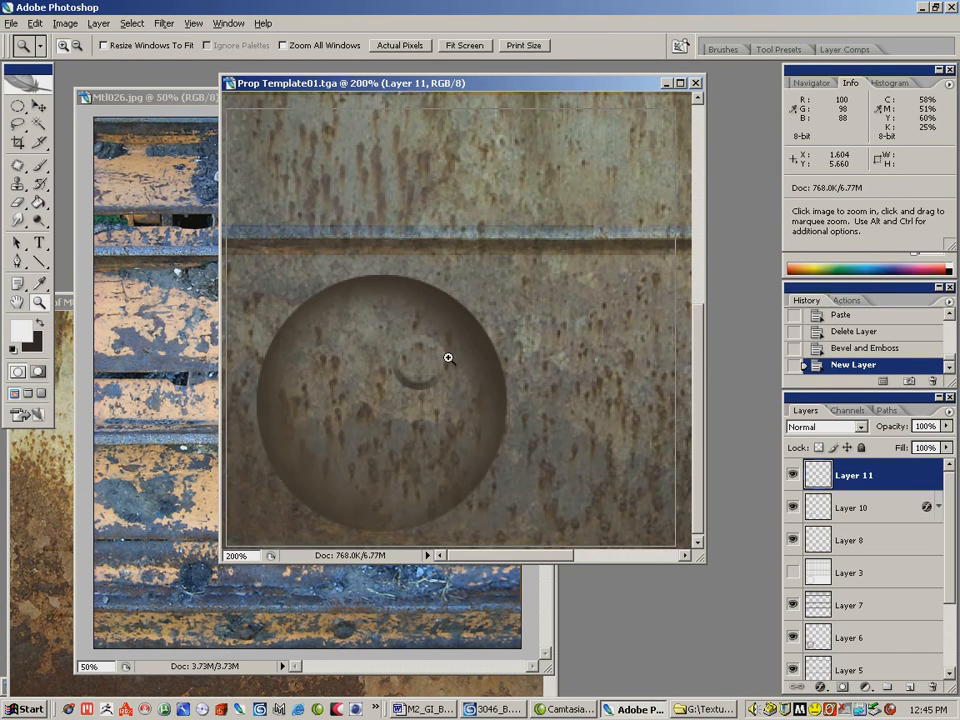
{"action": "left_click", "coordinate": [448, 358]}
{"action": "left_click", "coordinate": [40, 166]}
{"action": "key", "text": "bracketleft"}
{"action": "key", "text": "bracketleft"}
{"action": "key", "text": "bracketleft"}
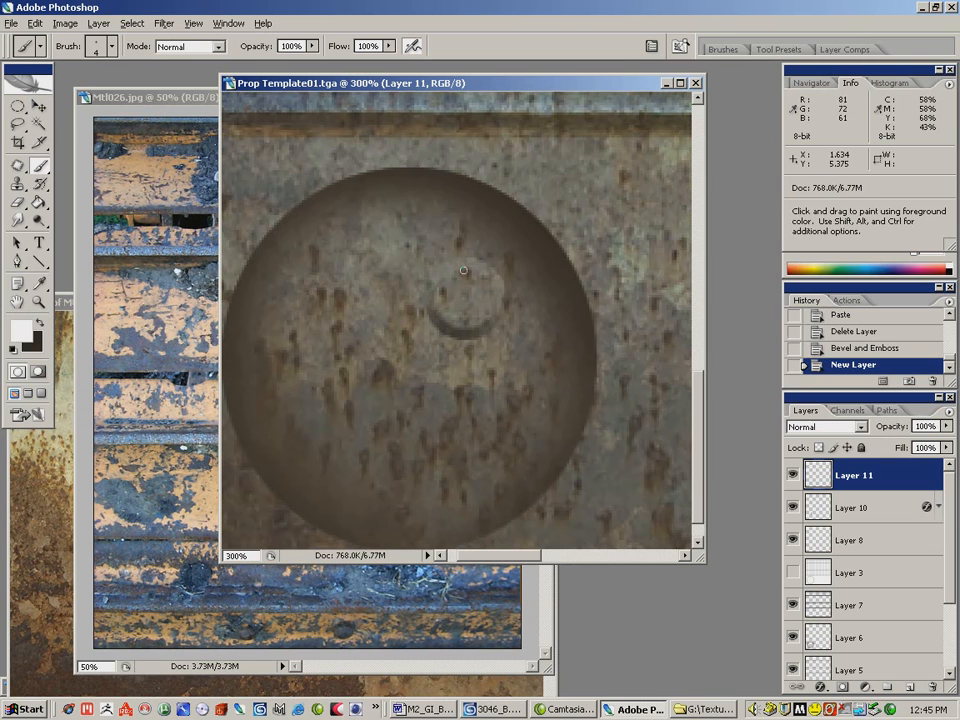
{"action": "left_click_drag", "start_coordinate": [445, 322], "coordinate": [476, 332]}
{"action": "mouse_move", "coordinate": [440, 290]}
{"action": "left_mouse_down"}
{"action": "mouse_move", "coordinate": [492, 273]}
{"action": "mouse_move", "coordinate": [500, 298]}
{"action": "mouse_move", "coordinate": [461, 276]}
{"action": "mouse_move", "coordinate": [437, 287]}
{"action": "mouse_move", "coordinate": [441, 312]}
{"action": "mouse_move", "coordinate": [453, 283]}
{"action": "mouse_move", "coordinate": [453, 321]}
{"action": "left_mouse_up"}
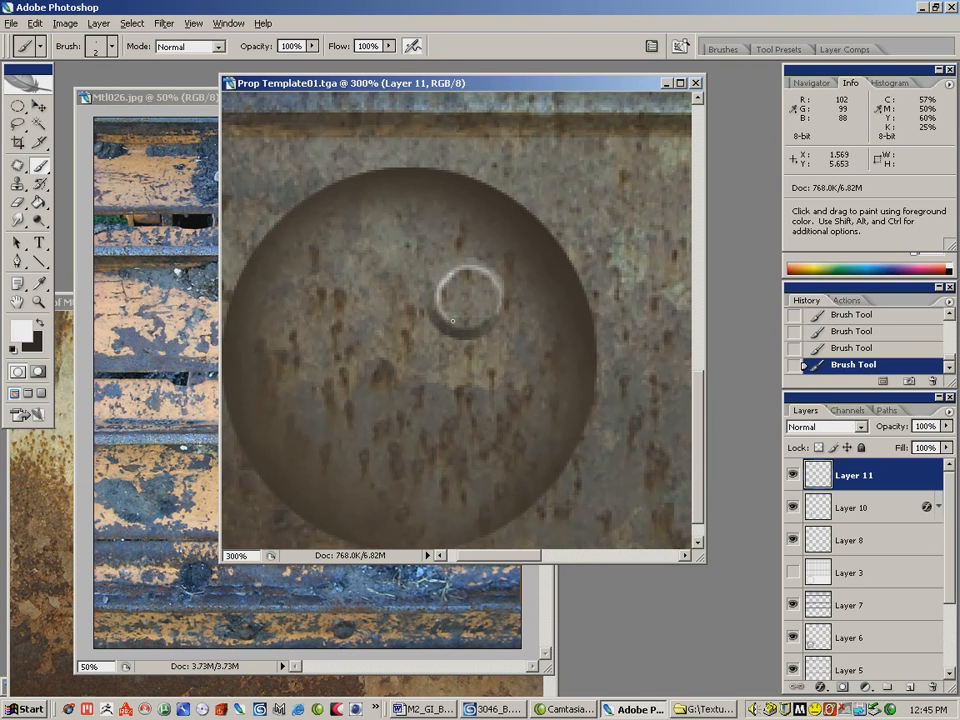
- Set the highlight layer's blend mode to Color Dodge with a fill of 32%
{"action": "left_click", "coordinate": [860, 427]}
{"action": "left_click", "coordinate": [816, 225]}
{"action": "left_click_drag", "start_coordinate": [946, 447], "coordinate": [891, 477]}
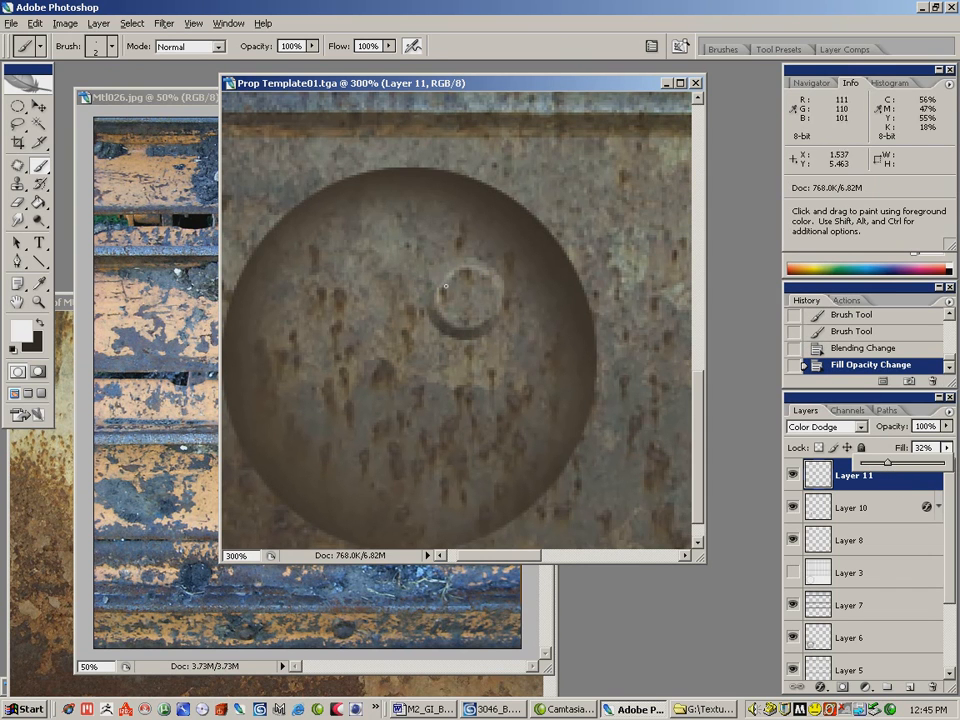
- Add a new layer and paint a thin dark outline along the small circle's left and lower edges with a grey sampled from the cap
{"action": "left_click", "coordinate": [948, 410]}
{"action": "left_click", "coordinate": [828, 92]}
{"action": "left_click", "coordinate": [618, 218]}
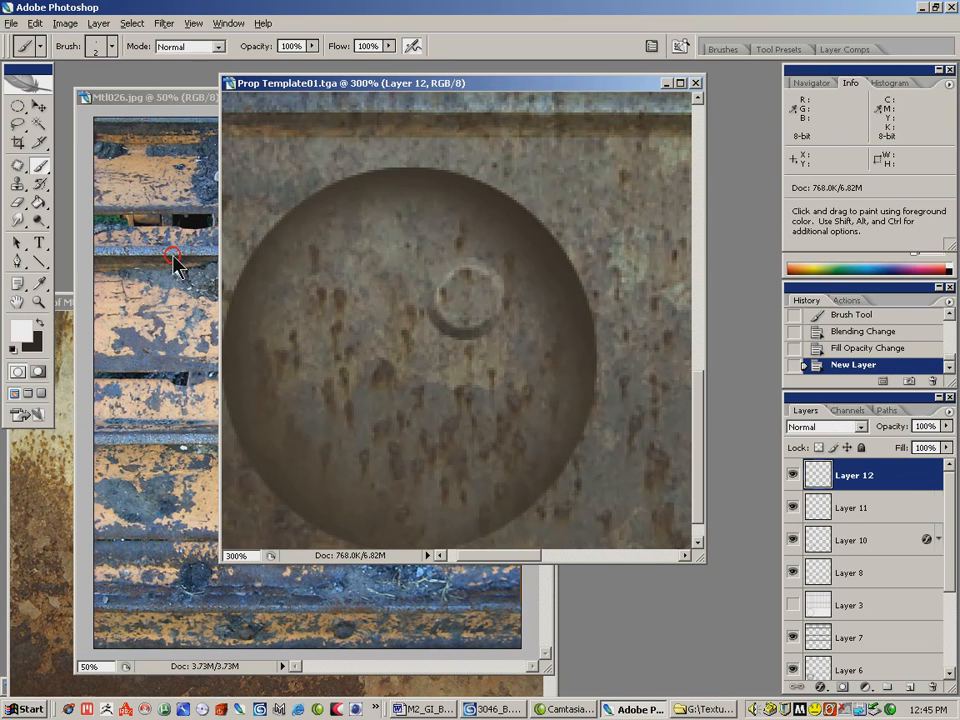
{"action": "left_click", "coordinate": [420, 300], "text": "alt"}
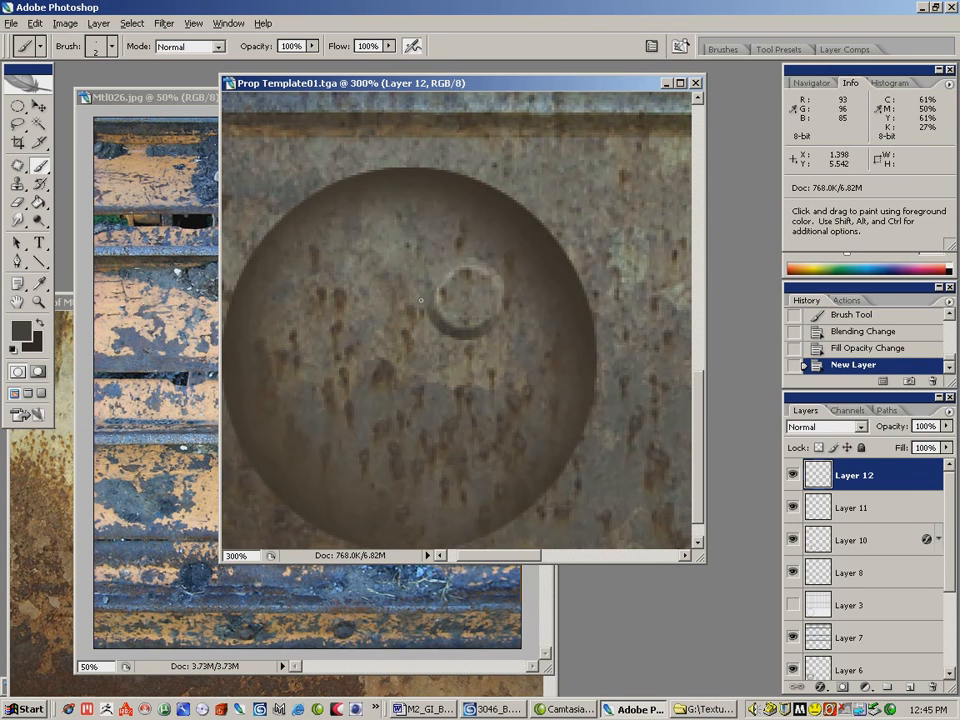
{"action": "left_click", "coordinate": [423, 281]}
{"action": "left_click", "coordinate": [424, 281]}
{"action": "left_click", "coordinate": [423, 280]}
{"action": "left_click", "coordinate": [423, 280]}
{"action": "key", "text": "bracketright"}
{"action": "key", "text": "bracketright"}
{"action": "key", "text": "bracketright"}
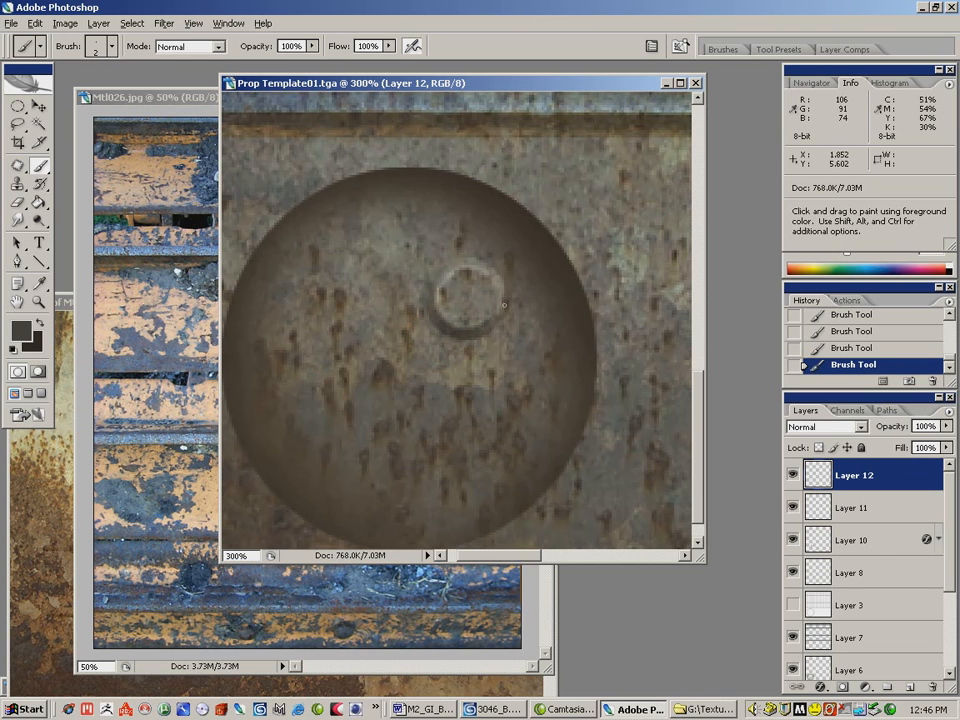
{"action": "mouse_move", "coordinate": [434, 313]}
{"action": "left_mouse_down"}
{"action": "mouse_move", "coordinate": [426, 319]}
{"action": "mouse_move", "coordinate": [483, 332]}
{"action": "left_mouse_up"}
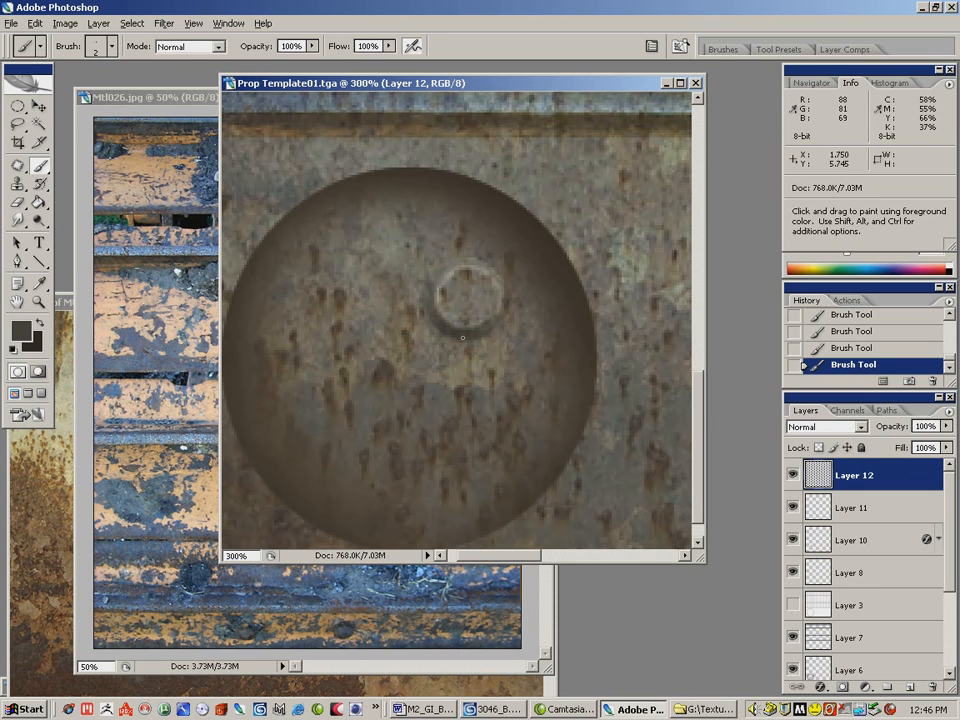
- Deepen the dark outline around the small circle with near-black, and continue it over the top edge with a colour sampled beside it
{"action": "left_click", "coordinate": [468, 301], "text": "alt"}
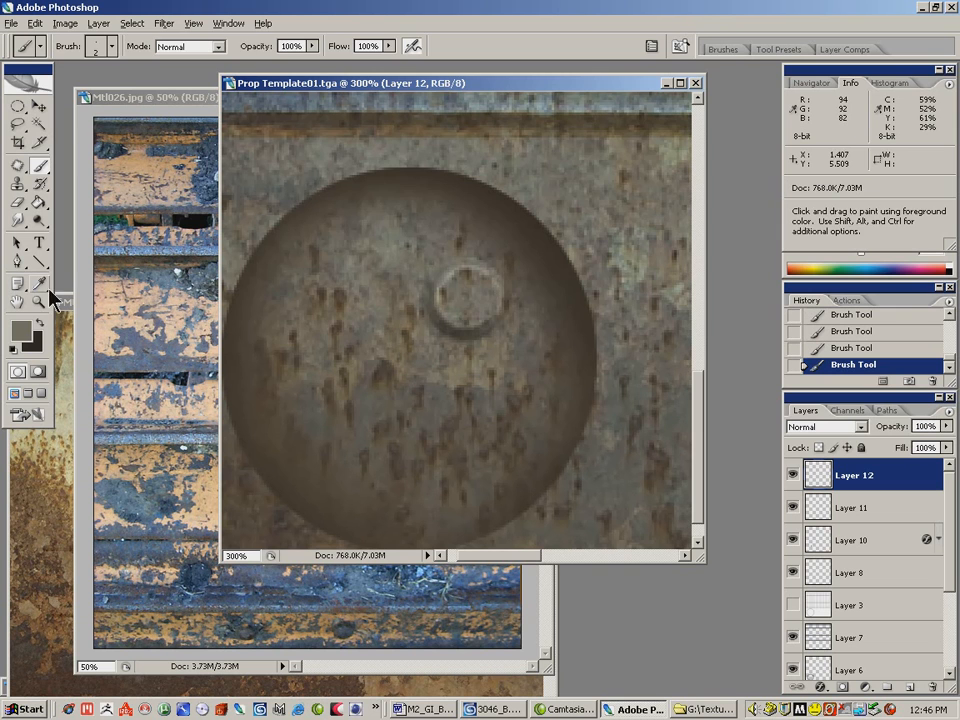
{"action": "left_click", "coordinate": [21, 330]}
{"action": "left_click", "coordinate": [680, 84]}
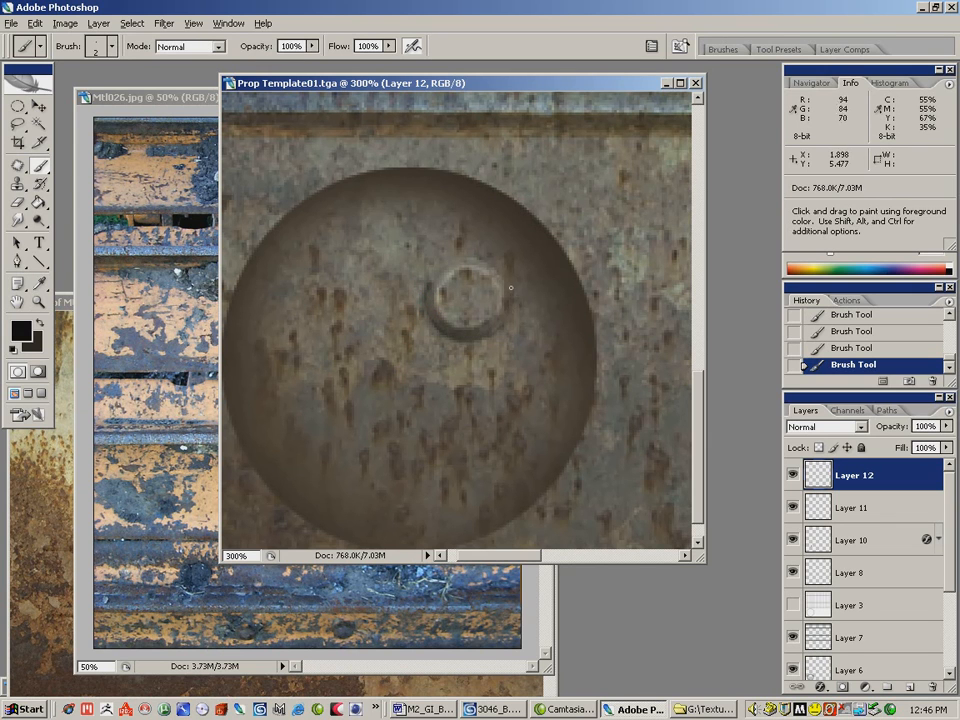
{"action": "left_click", "coordinate": [443, 257], "text": "alt"}
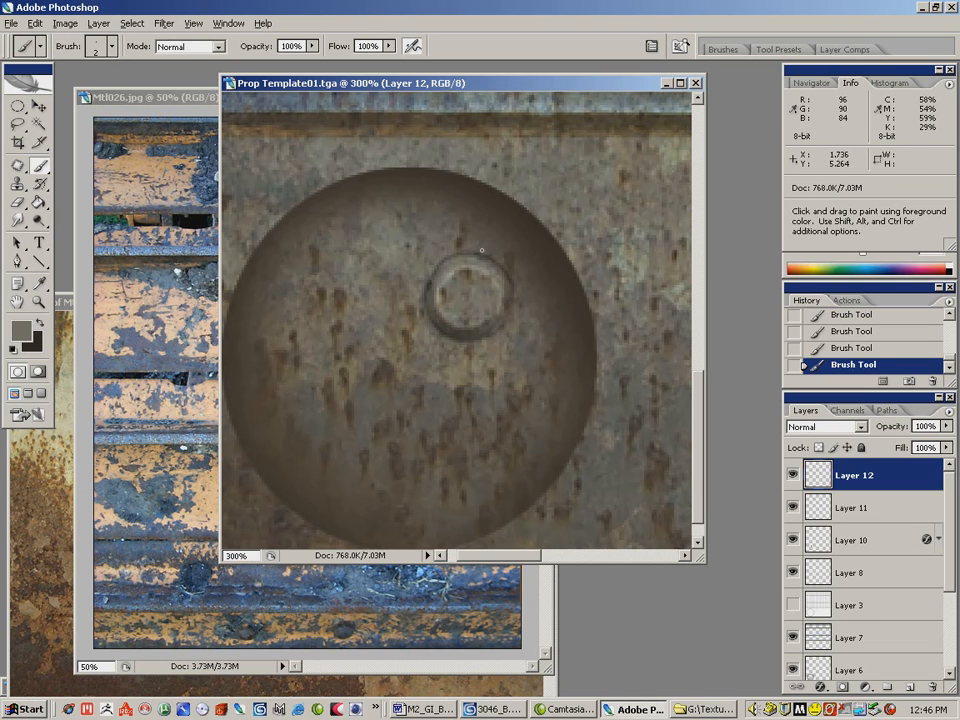
- Lighten the colour sampled from the circle's highlight to #c5c6b8 and paint thin highlights along the circle's outer rim
{"action": "left_click", "coordinate": [455, 271], "text": "alt"}
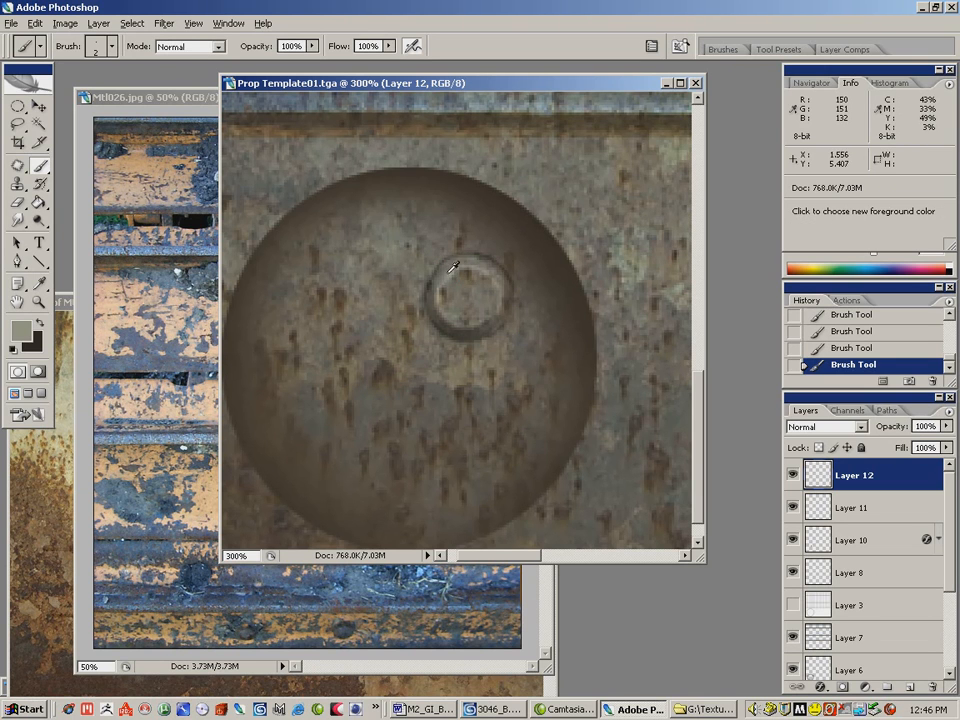
{"action": "left_click", "coordinate": [21, 330]}
{"action": "left_click", "coordinate": [322, 142]}
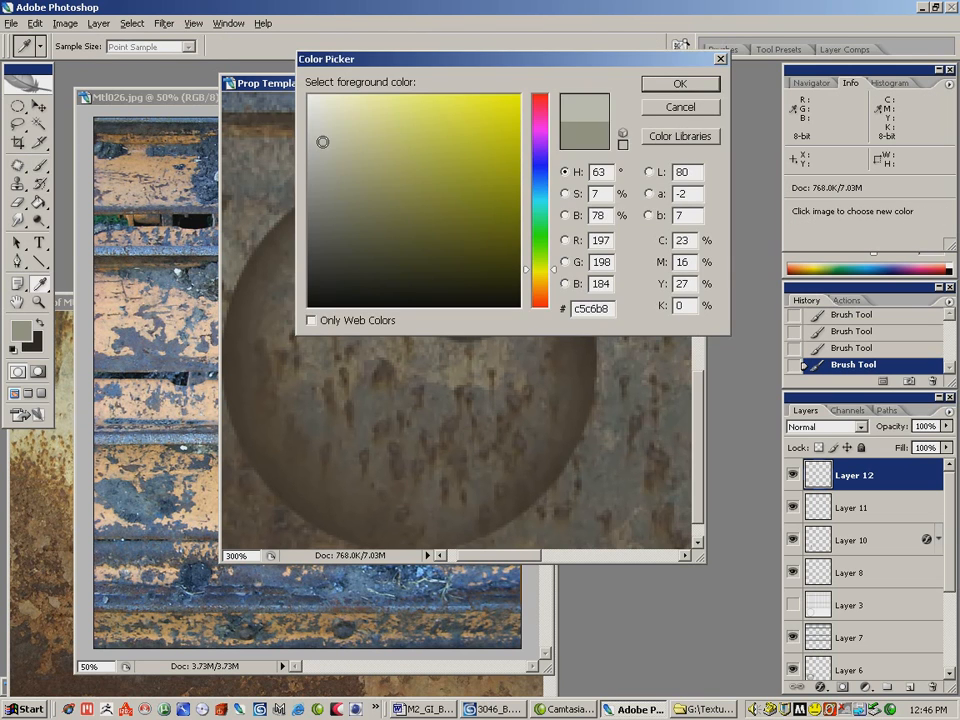
{"action": "left_click", "coordinate": [676, 85]}
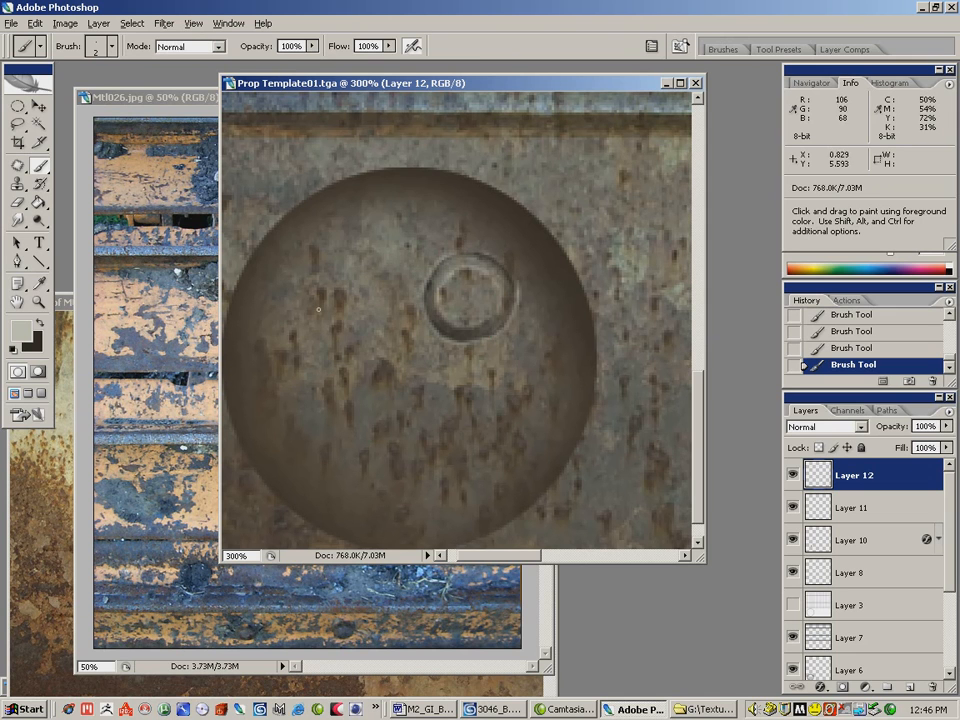
- Add a new empty layer above Layer 12 for shading the whole texture, ready for the Brush tool
{"action": "left_click", "coordinate": [40, 302]}
{"action": "left_click", "coordinate": [423, 422], "text": "alt"}
{"action": "left_click", "coordinate": [423, 422], "text": "alt"}
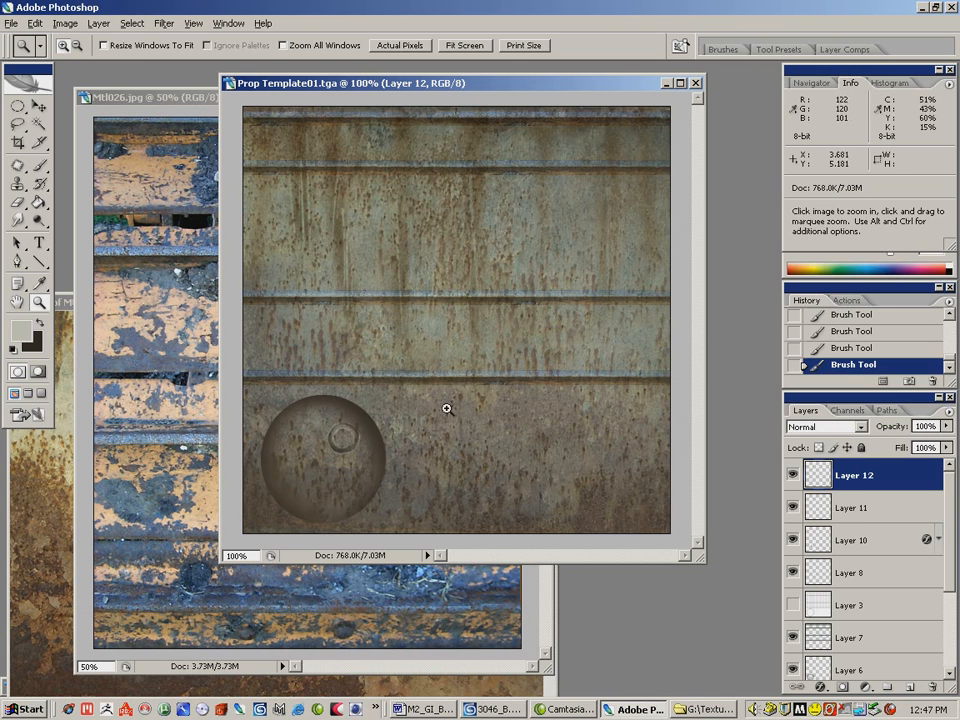
{"action": "left_click", "coordinate": [41, 165]}
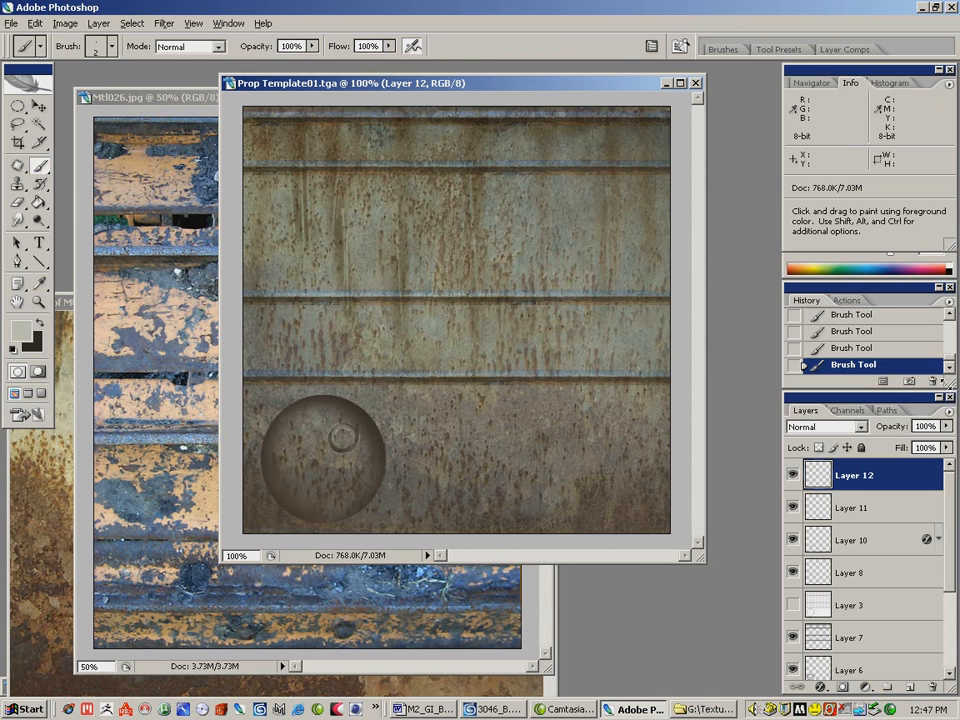
{"action": "left_click", "coordinate": [948, 398]}
{"action": "left_click", "coordinate": [814, 90]}
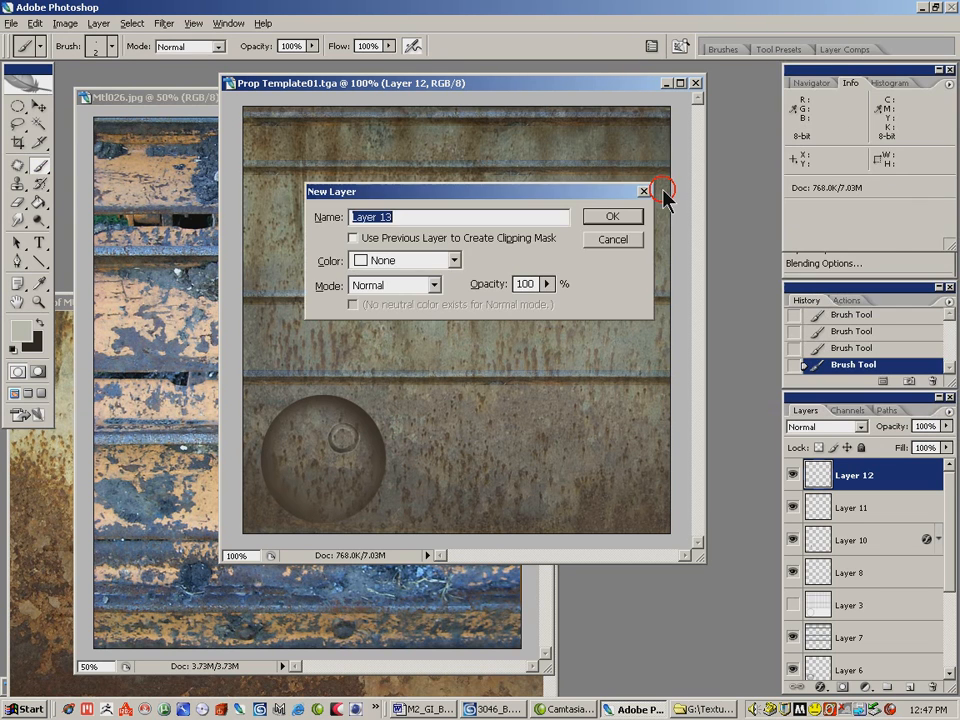
{"action": "key", "text": "Return"}
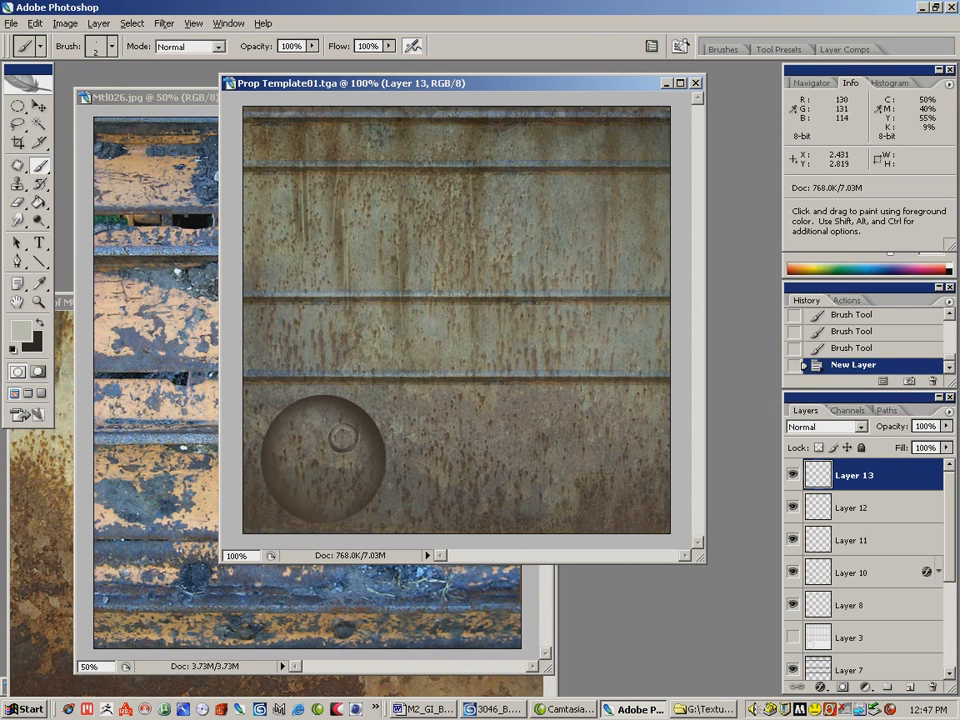
- Paint a dark brown shadow across the metal band above the cap and the lower part of the tall panel with a soft 90 px brush
{"action": "key", "text": "bracketright"}
{"action": "key", "text": "bracketright"}
{"action": "key", "text": "bracketright"}
{"action": "key", "text": "bracketright"}
{"action": "key", "text": "bracketright"}
{"action": "key", "text": "bracketright"}
{"action": "key", "text": "bracketright"}
{"action": "key", "text": "bracketright"}
{"action": "key", "text": "bracketright"}
{"action": "key", "text": "bracketright"}
{"action": "key", "text": "bracketright"}
{"action": "key", "text": "bracketright"}
{"action": "key", "text": "bracketright"}
{"action": "key", "text": "bracketright"}
{"action": "key", "text": "bracketleft"}
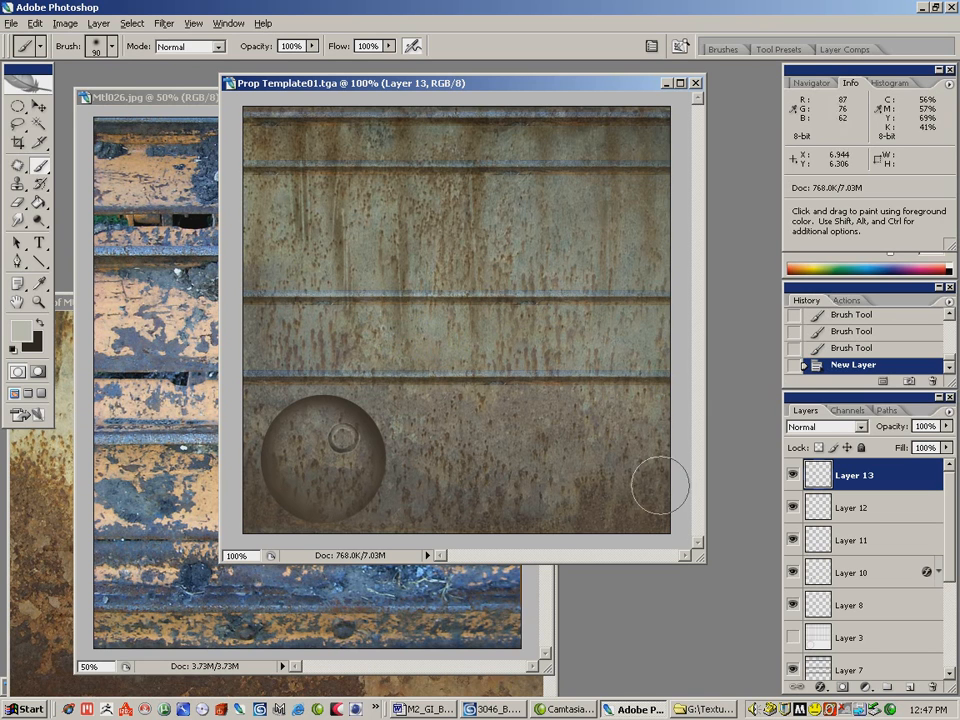
{"action": "left_click", "coordinate": [40, 322]}
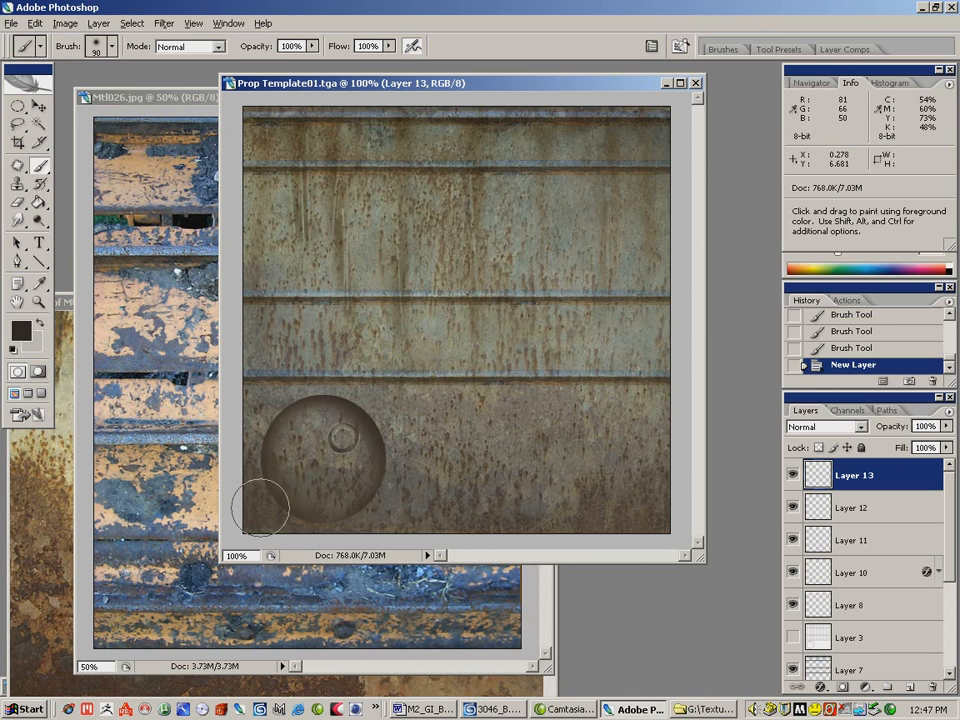
{"action": "mouse_move", "coordinate": [251, 356]}
{"action": "left_mouse_down"}
{"action": "mouse_move", "coordinate": [450, 343]}
{"action": "mouse_move", "coordinate": [648, 353]}
{"action": "mouse_move", "coordinate": [691, 345]}
{"action": "mouse_move", "coordinate": [675, 315]}
{"action": "left_mouse_up"}
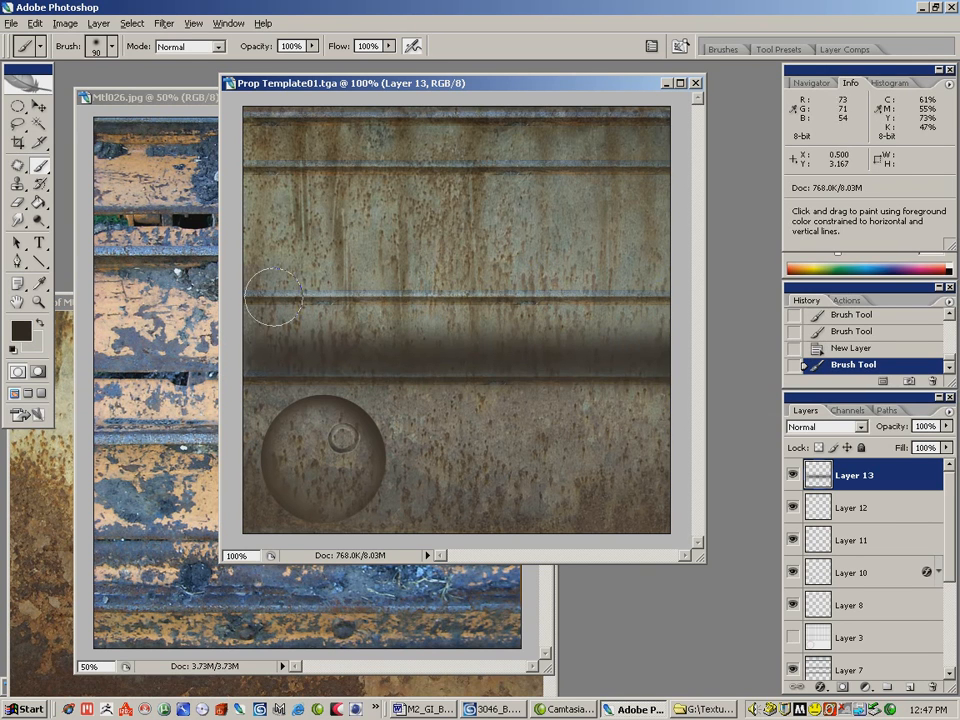
{"action": "left_click_drag", "start_coordinate": [243, 307], "coordinate": [671, 306]}
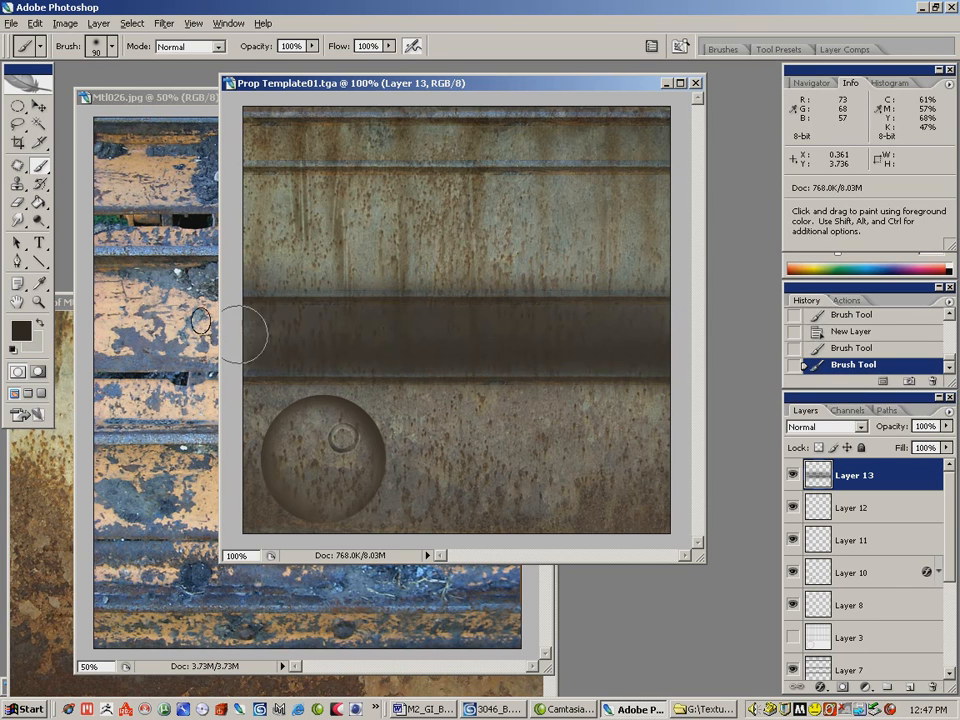
{"action": "left_click_drag", "start_coordinate": [258, 332], "coordinate": [379, 358]}
{"action": "left_click_drag", "start_coordinate": [440, 261], "coordinate": [262, 262]}
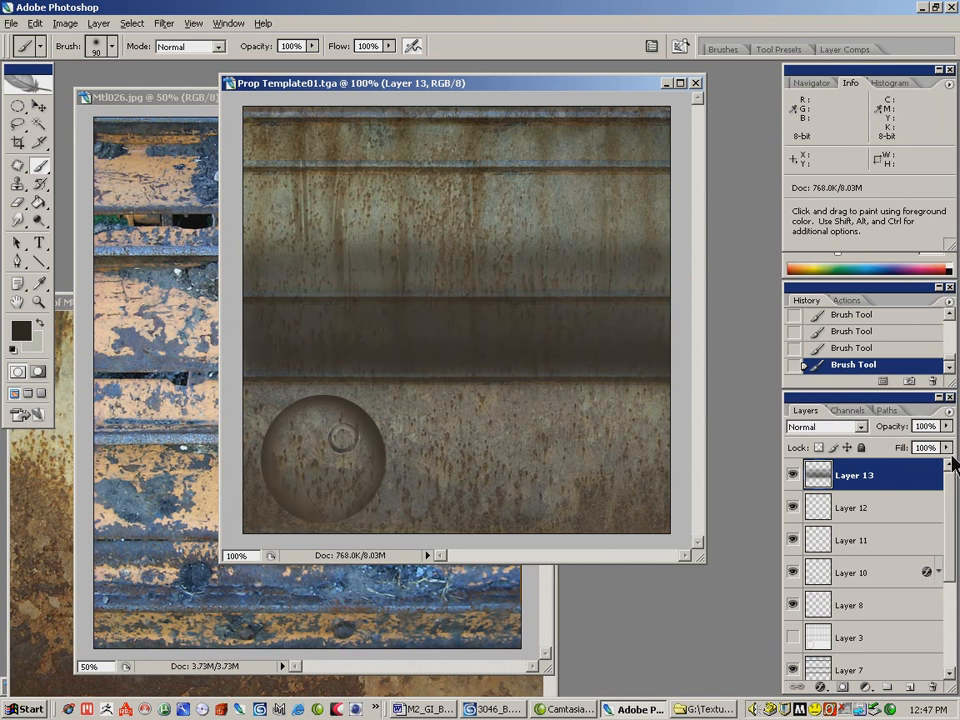
- Set the shadow layer's fill to 37% and add a new empty layer above it
{"action": "left_click_drag", "start_coordinate": [946, 447], "coordinate": [891, 481]}
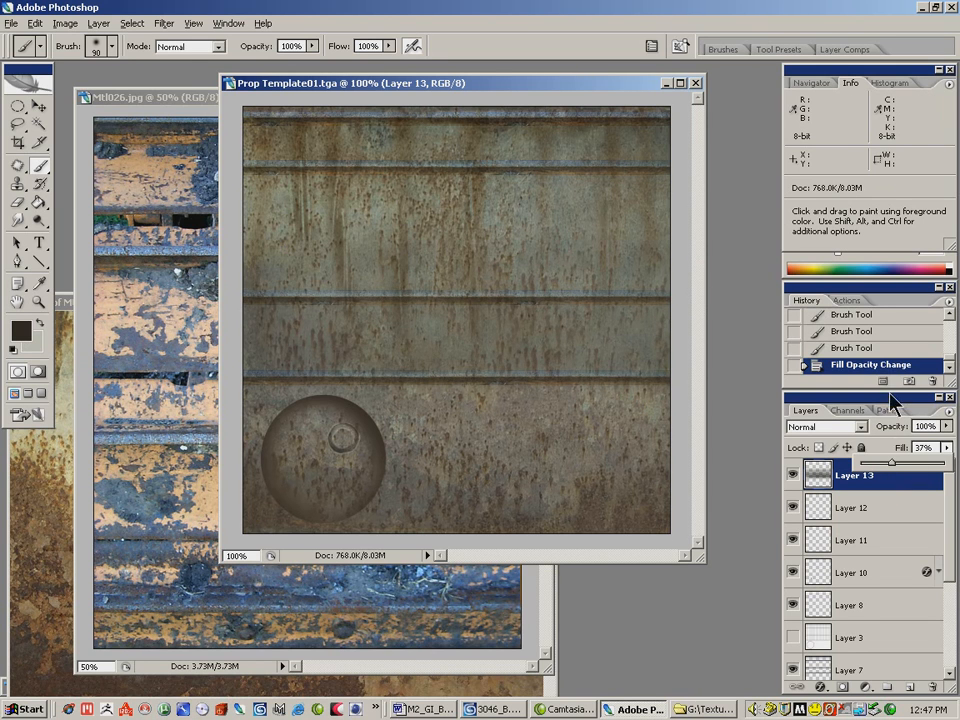
{"action": "left_click_drag", "start_coordinate": [887, 397], "coordinate": [885, 398]}
{"action": "left_click", "coordinate": [946, 413]}
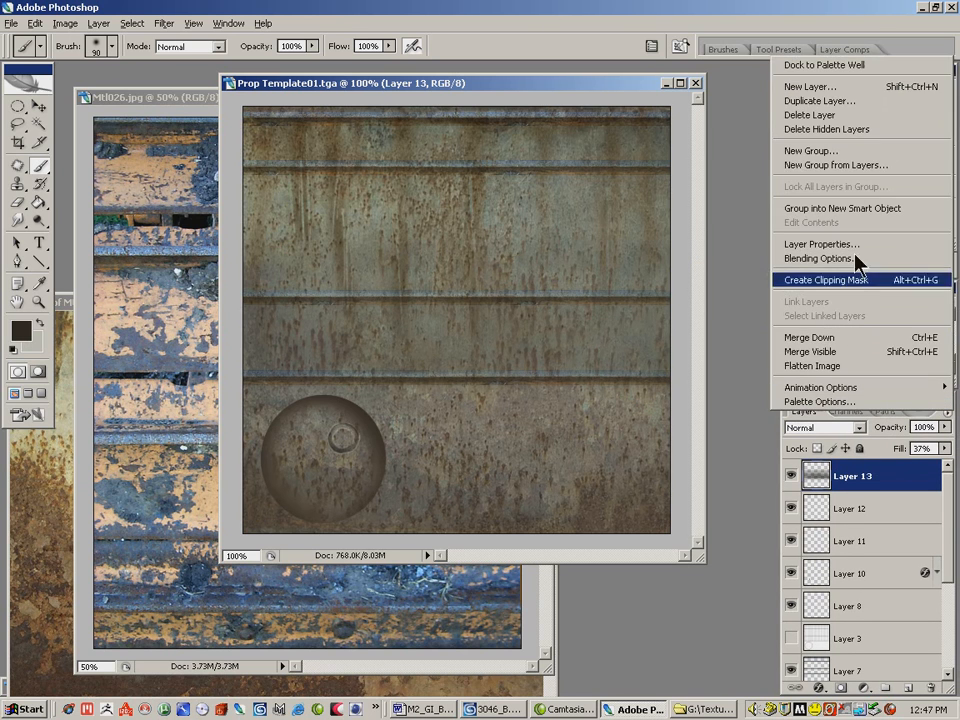
{"action": "left_click", "coordinate": [795, 85]}
{"action": "key", "text": "Return"}
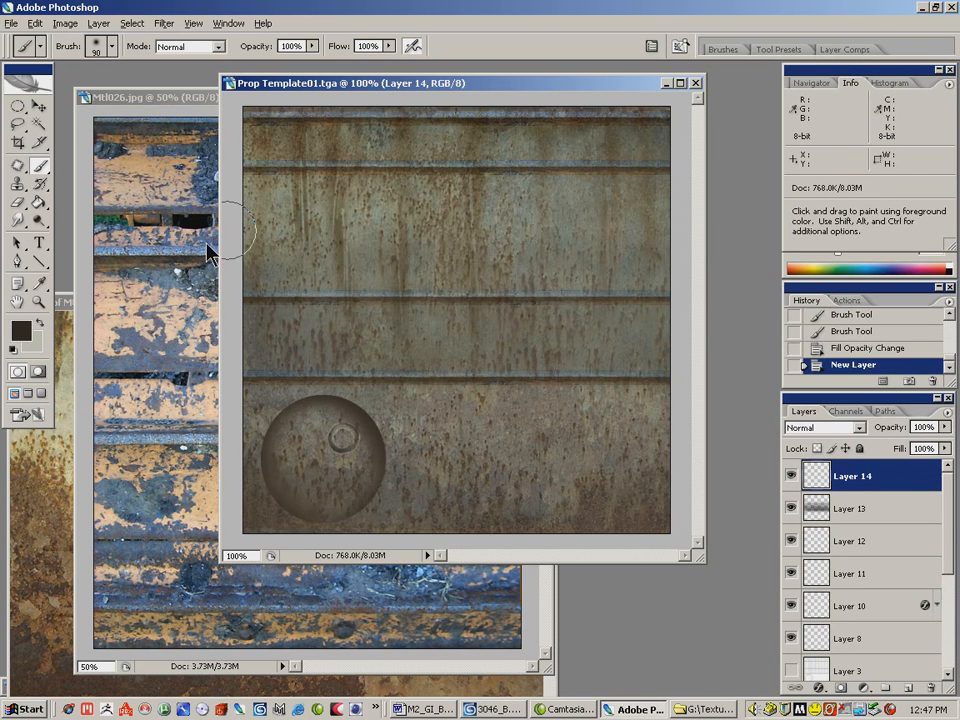
- Set the foreground colour to white (#ffffff) and paint broad soft strokes across the top band and the upper part of the tall panel
{"action": "left_click", "coordinate": [21, 329]}
{"action": "left_click", "coordinate": [309, 96]}
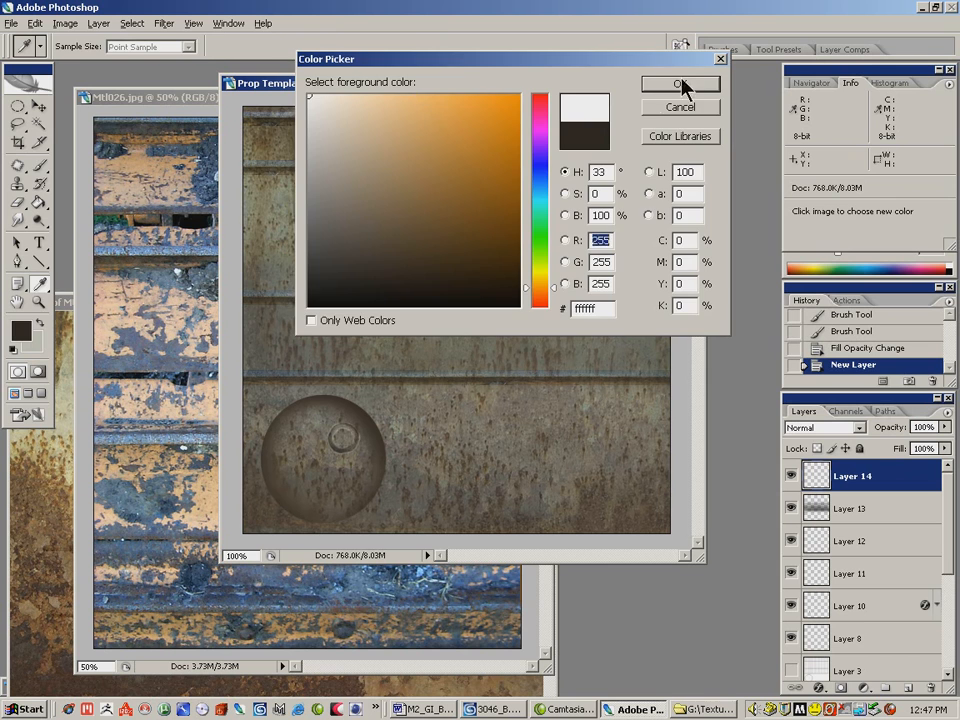
{"action": "left_click", "coordinate": [685, 86]}
{"action": "key", "text": "b"}
{"action": "mouse_move", "coordinate": [238, 136]}
{"action": "left_mouse_down"}
{"action": "mouse_move", "coordinate": [567, 145]}
{"action": "mouse_move", "coordinate": [683, 131]}
{"action": "mouse_move", "coordinate": [590, 175]}
{"action": "mouse_move", "coordinate": [281, 158]}
{"action": "mouse_move", "coordinate": [190, 150]}
{"action": "left_mouse_up"}
{"action": "left_click_drag", "start_coordinate": [264, 207], "coordinate": [540, 205]}
- Set the white highlight layer's blend mode to Color Dodge with a fill of 14%
{"action": "left_click", "coordinate": [860, 427]}
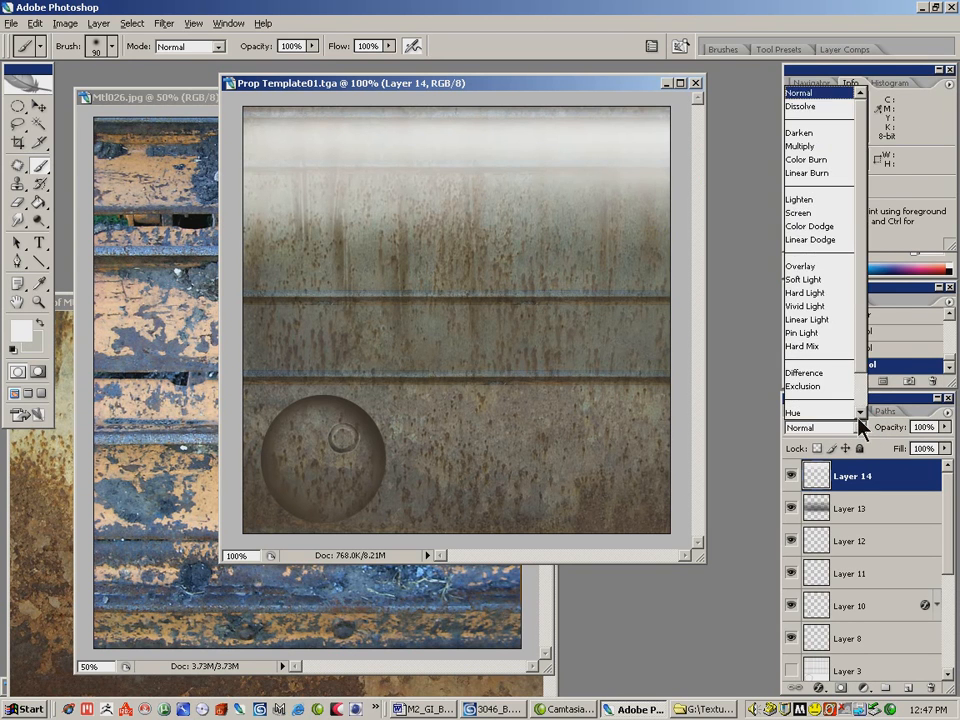
{"action": "left_click", "coordinate": [830, 227]}
{"action": "left_click_drag", "start_coordinate": [946, 448], "coordinate": [874, 480]}
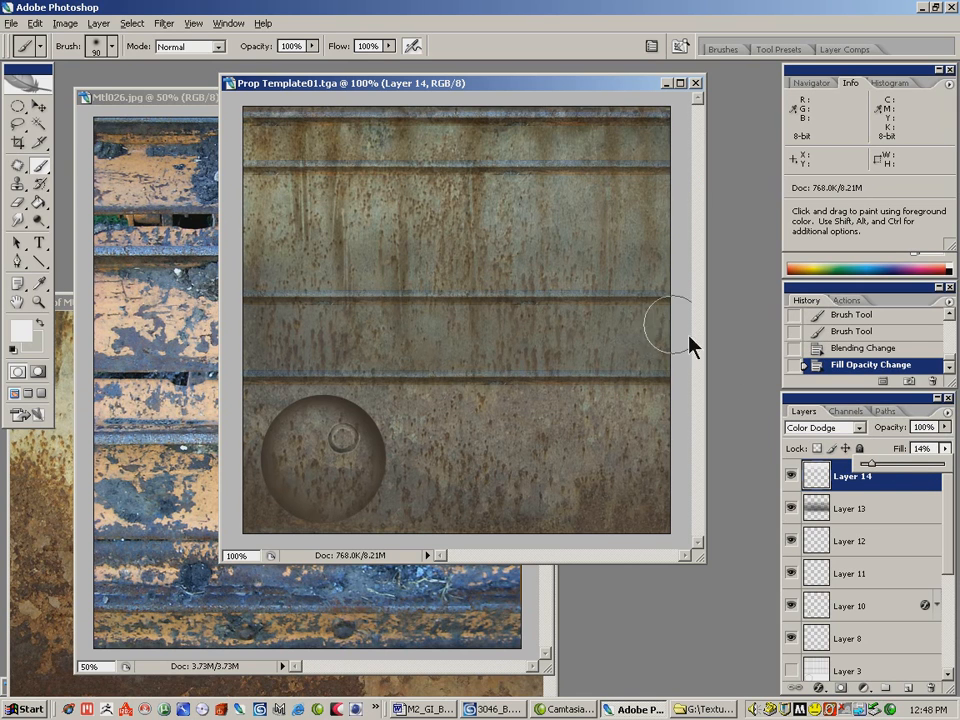
- Make the shadow layer, Layer 13, active and switch to the Eraser tool
{"action": "left_click", "coordinate": [862, 505]}
{"action": "key", "text": "e"}
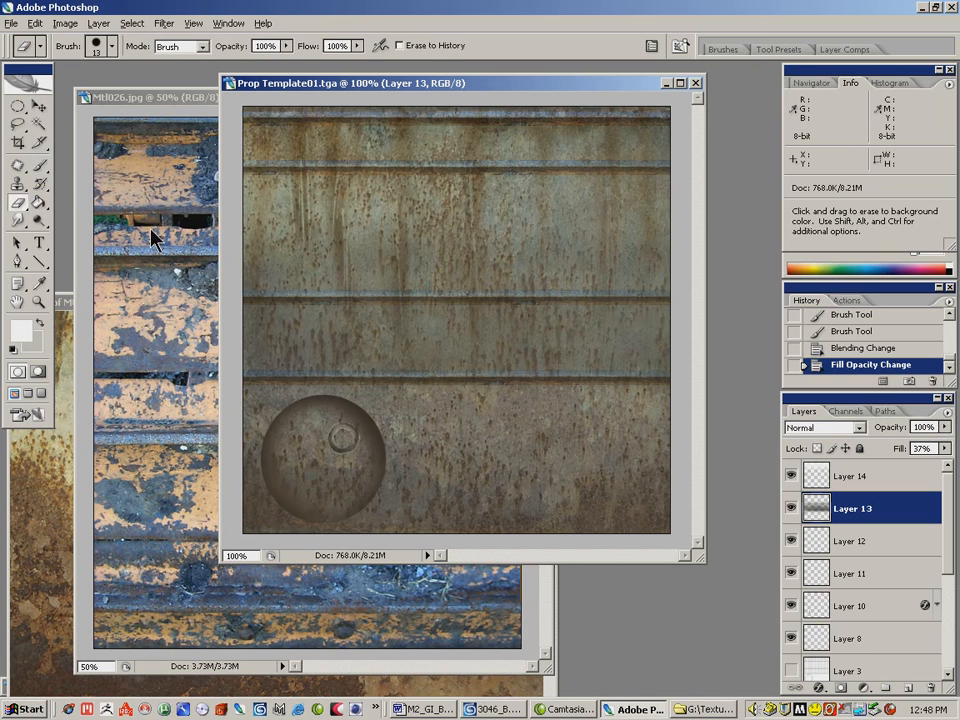
- Try to erase the shadow's upper edge on the tall panel with an enlarged hard-edged eraser
{"action": "key", "text": "bracketright"}
{"action": "key", "text": "bracketright"}
{"action": "key", "text": "bracketright"}
{"action": "key", "text": "bracketright"}
{"action": "key", "text": "bracketright"}
{"action": "key", "text": "bracketright"}
{"action": "key", "text": "bracketright"}
{"action": "key", "text": "bracketright"}
{"action": "key", "text": "bracketright"}
{"action": "key", "text": "bracketright"}
{"action": "key", "text": "bracketright"}
{"action": "left_click_drag", "start_coordinate": [262, 246], "coordinate": [350, 246]}
{"action": "left_click", "coordinate": [36, 23]}
{"action": "left_click", "coordinate": [45, 37]}
- Choose the soft round 17 px brush tip for the eraser
{"action": "left_click", "coordinate": [112, 46]}
{"action": "left_click", "coordinate": [160, 200]}
{"action": "left_click", "coordinate": [189, 197]}
{"action": "left_click_drag", "start_coordinate": [185, 187], "coordinate": [185, 183]}
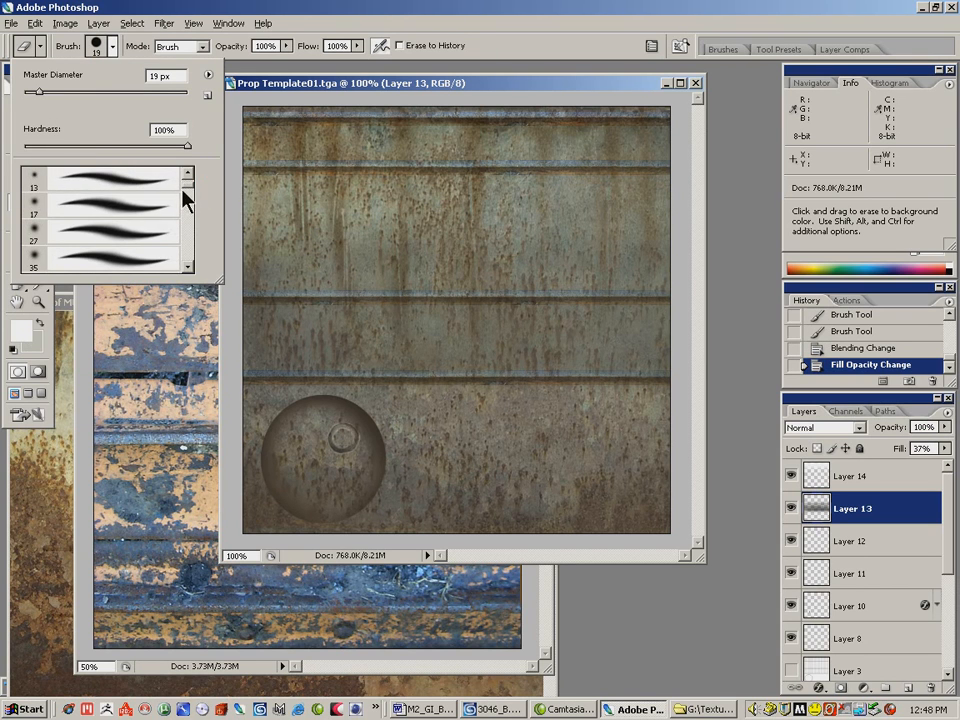
{"action": "left_click", "coordinate": [188, 265]}
{"action": "left_click", "coordinate": [189, 265]}
{"action": "left_click", "coordinate": [189, 265]}
{"action": "left_click", "coordinate": [188, 265]}
{"action": "left_click", "coordinate": [186, 265]}
{"action": "left_click", "coordinate": [186, 266]}
{"action": "left_click", "coordinate": [106, 233]}
{"action": "left_click", "coordinate": [385, 283]}
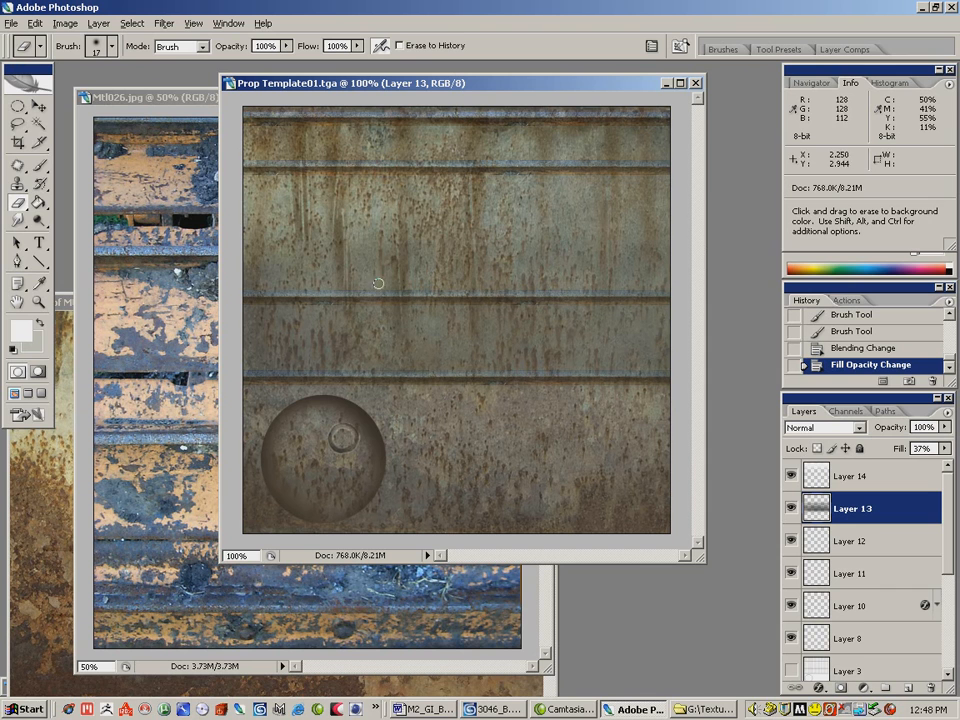
- Enlarge the soft eraser to 150 px and lighten the shadow's upper edge on the tall panel of Prop Template01.tga
{"action": "key", "text": "bracketright"}
{"action": "key", "text": "bracketright"}
{"action": "key", "text": "bracketright"}
{"action": "key", "text": "bracketright"}
{"action": "key", "text": "bracketright"}
{"action": "key", "text": "bracketright"}
{"action": "key", "text": "bracketright"}
{"action": "key", "text": "bracketright"}
{"action": "key", "text": "bracketright"}
{"action": "key", "text": "bracketright"}
{"action": "key", "text": "bracketright"}
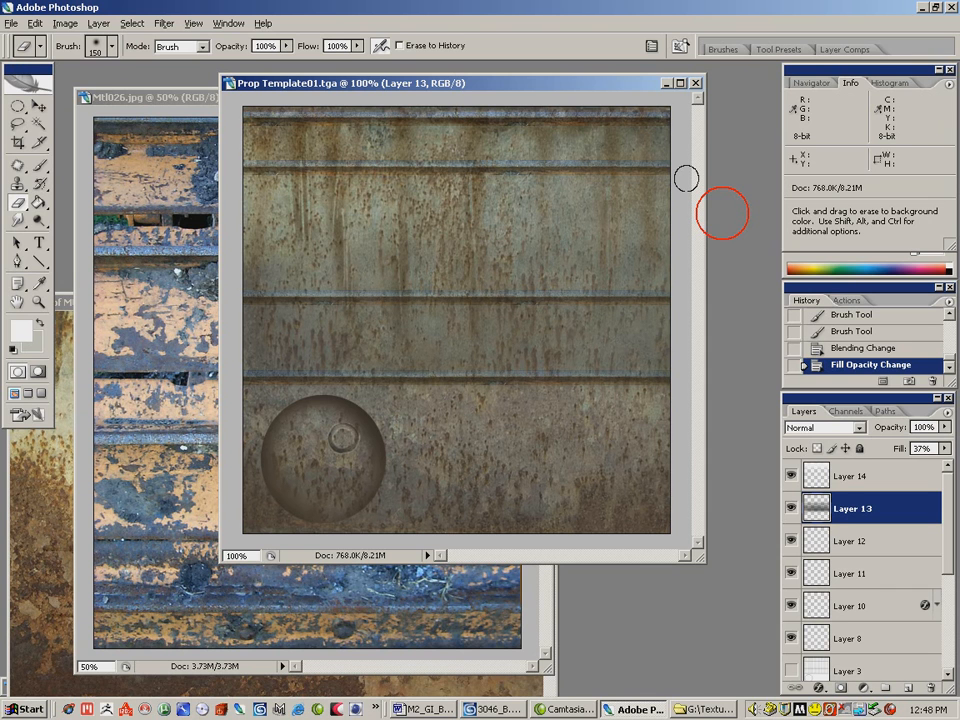
{"action": "left_click", "coordinate": [111, 149]}
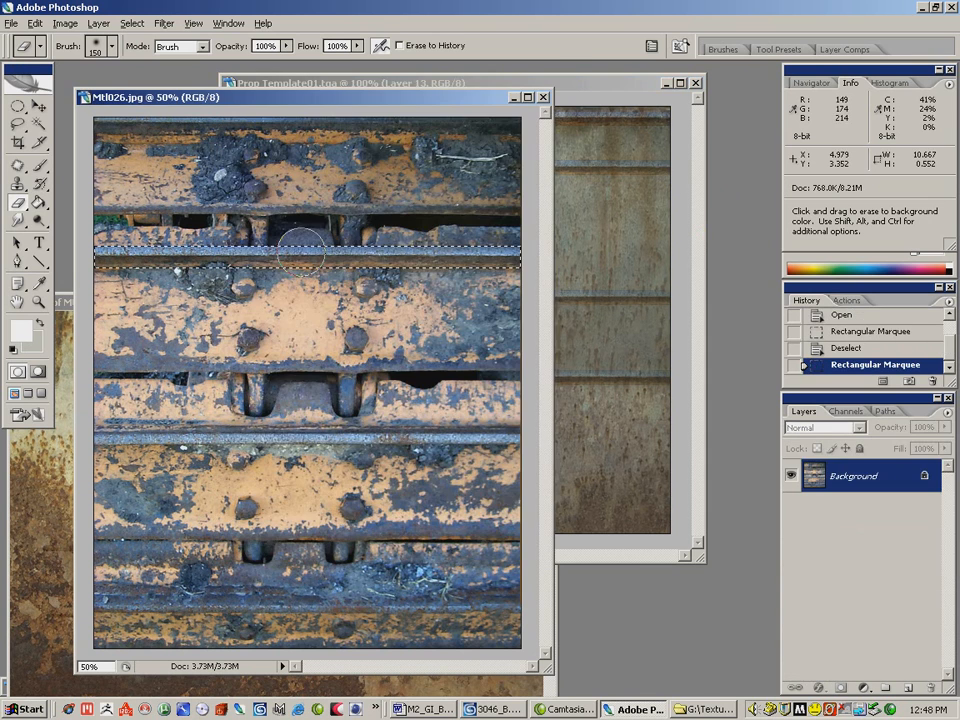
{"action": "left_click", "coordinate": [556, 85]}
{"action": "left_click", "coordinate": [227, 266]}
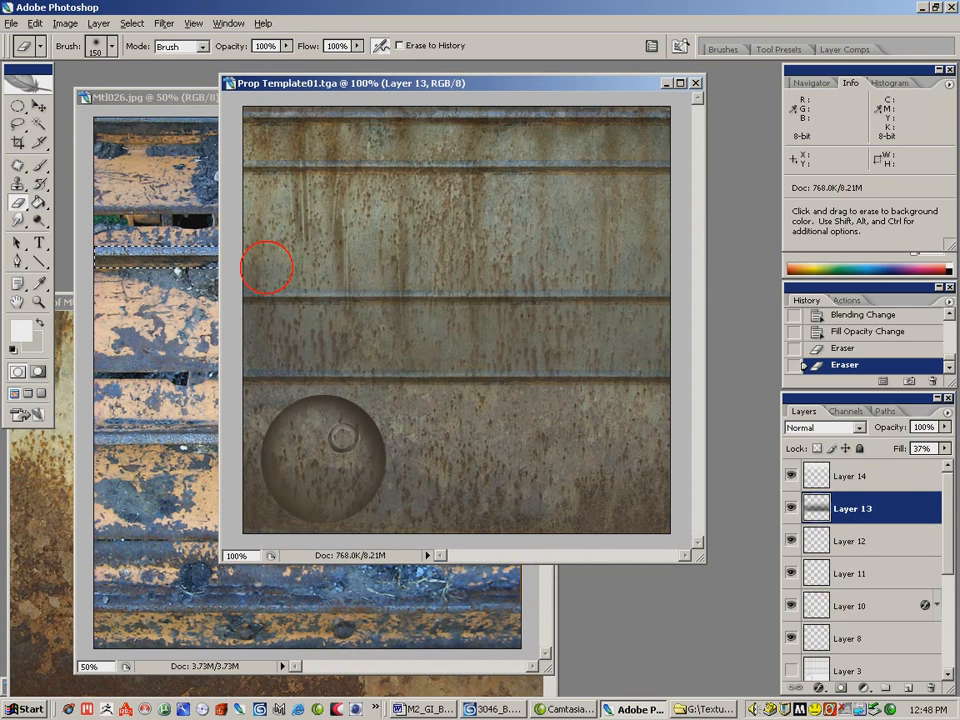
- Finish erasing the shadow at the tall panel's right edge, then enlarge and reposition the Prop Template01.tga window
{"action": "left_click", "coordinate": [685, 268]}
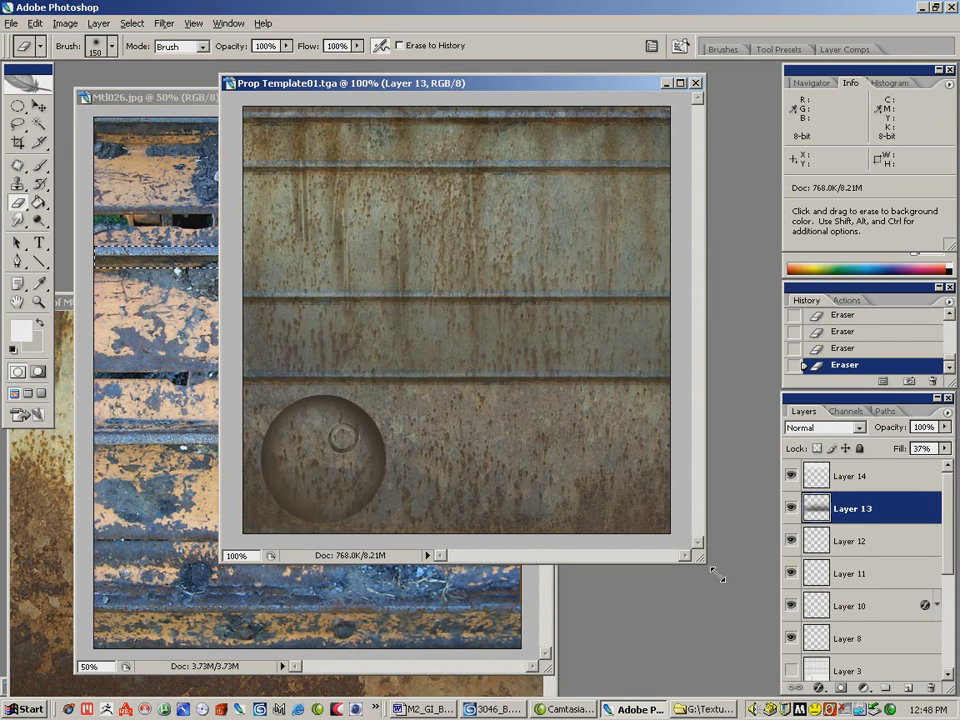
{"action": "left_click_drag", "start_coordinate": [704, 558], "coordinate": [722, 580]}
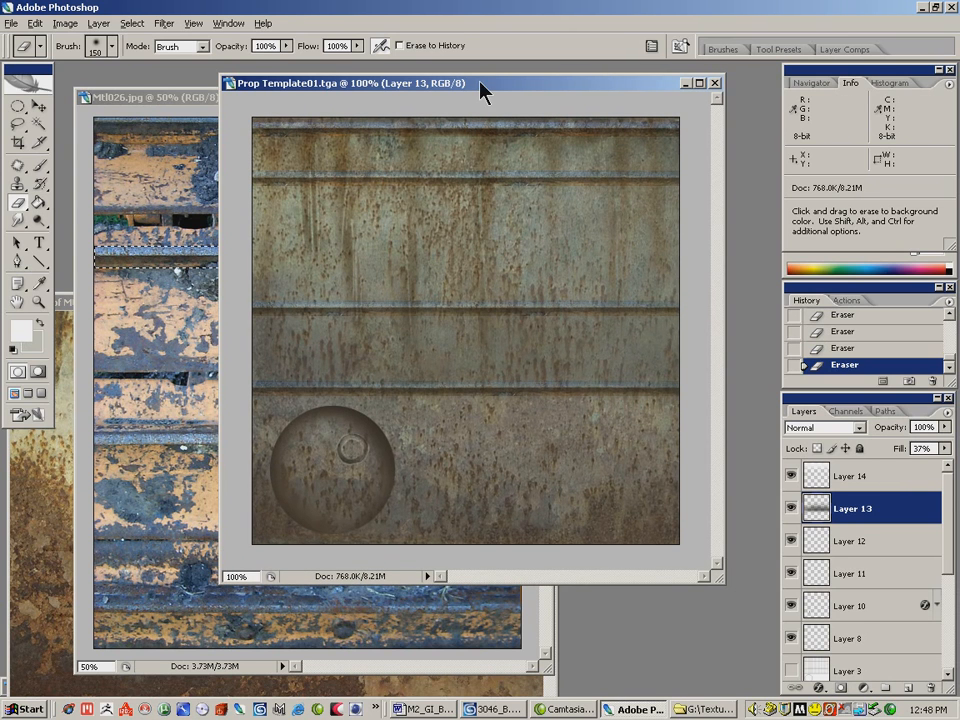
{"action": "left_click_drag", "start_coordinate": [482, 83], "coordinate": [439, 84]}
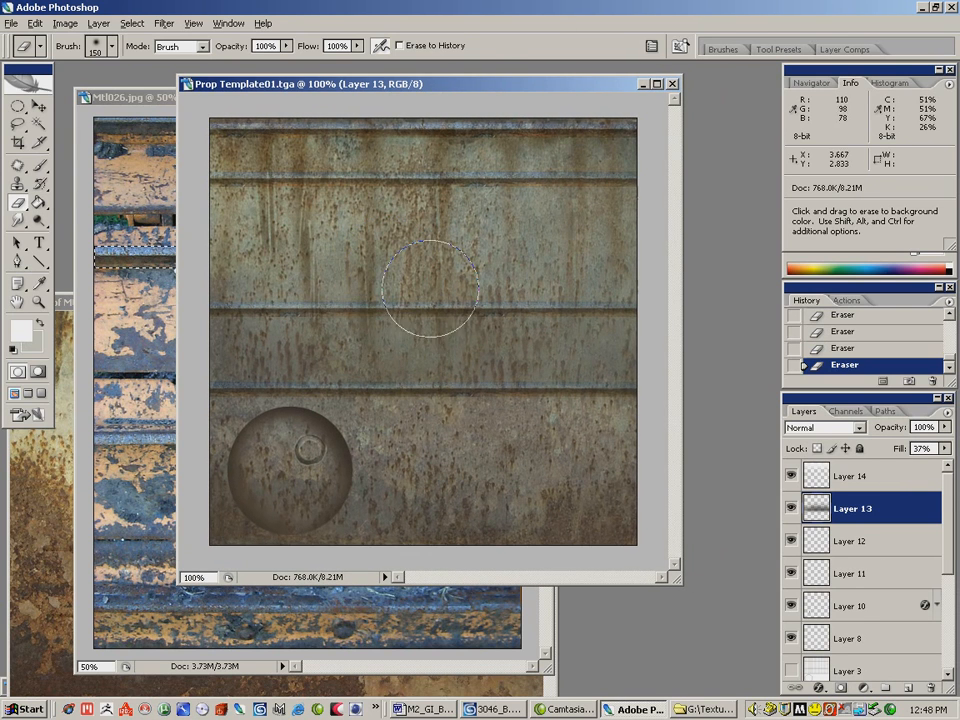
- Select the whole canvas with Layer 14 active and paste a merged copy of the texture as a new top layer
{"action": "left_click", "coordinate": [843, 480]}
{"action": "key", "text": "ctrl+a"}
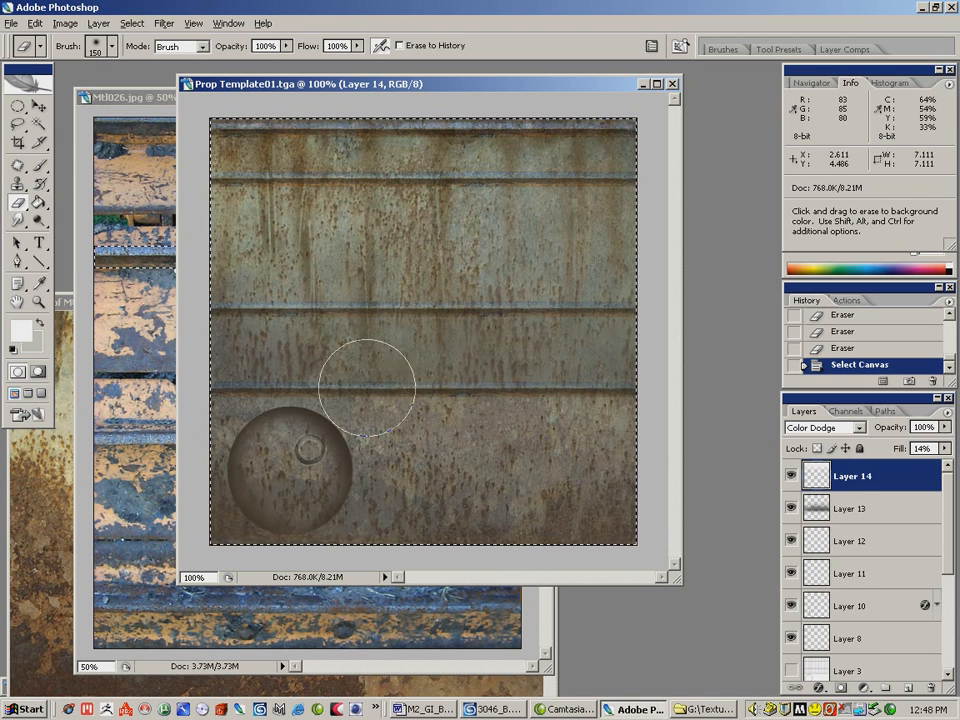
{"action": "left_click", "coordinate": [38, 106]}
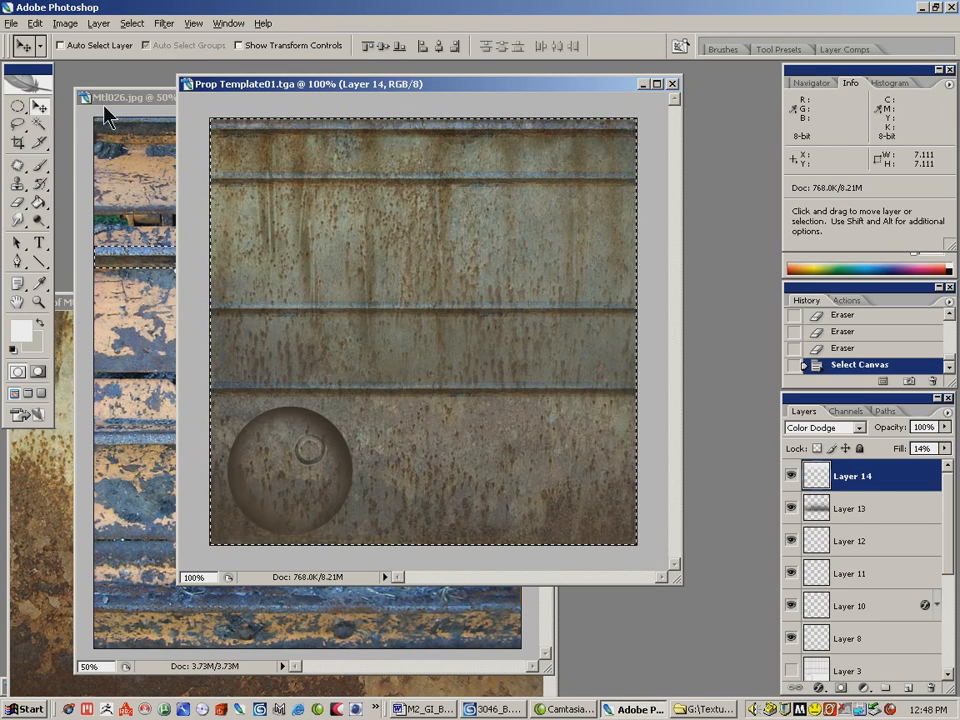
{"action": "left_click", "coordinate": [18, 106]}
{"action": "left_click", "coordinate": [238, 117]}
{"action": "key", "text": "ctrl+a"}
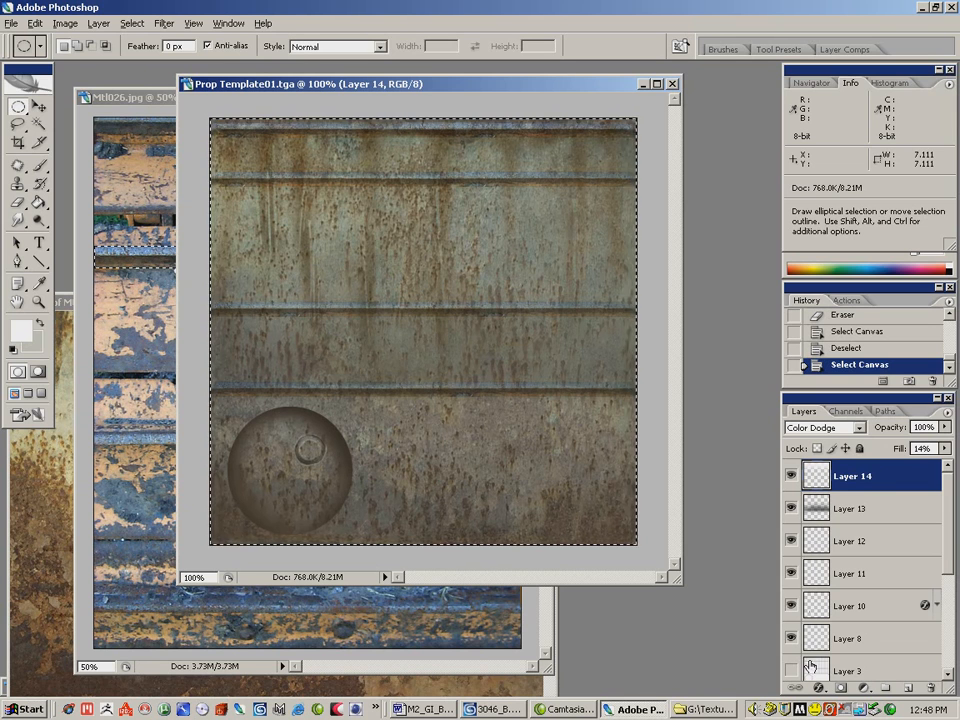
{"action": "key", "text": "ctrl+shift+v"}
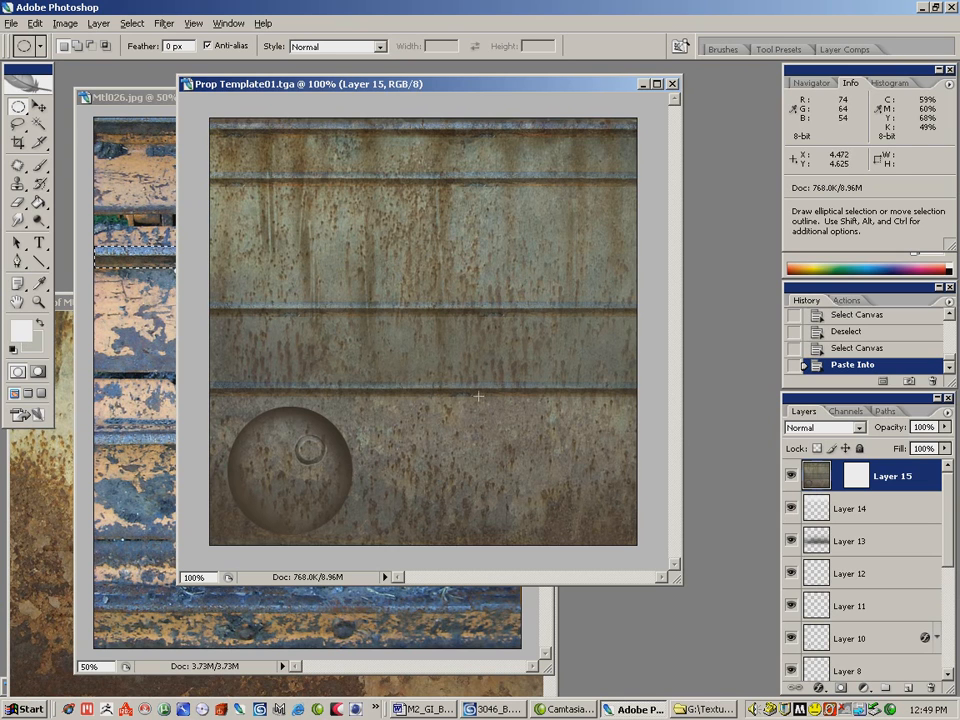
- Copy a rectangular strip about 1.57 by 4.89 from the upper right edge of the merged texture and paste it as a new layer
{"action": "left_click_drag", "start_coordinate": [18, 106], "coordinate": [148, 106]}
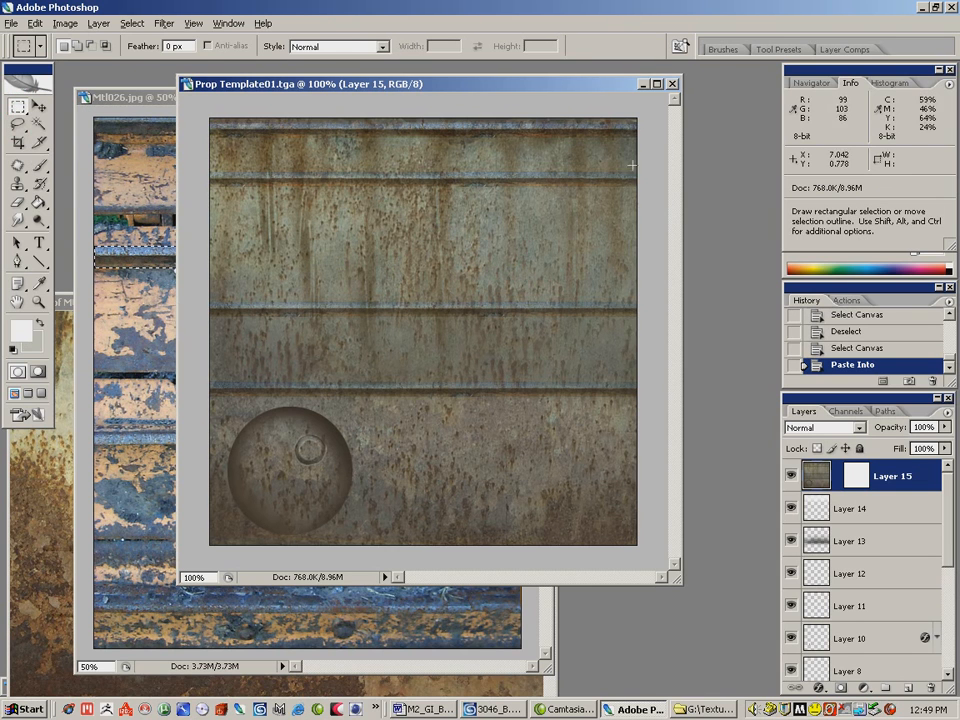
{"action": "left_click_drag", "start_coordinate": [640, 115], "coordinate": [137, 395]}
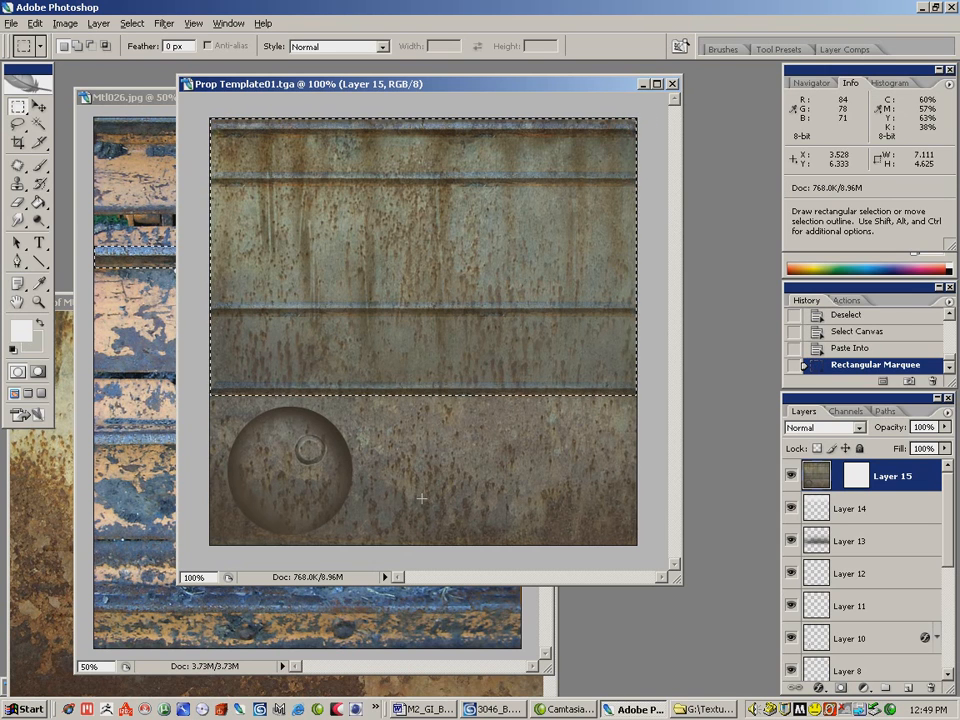
{"action": "left_click", "coordinate": [631, 140]}
{"action": "left_click_drag", "start_coordinate": [642, 108], "coordinate": [543, 411]}
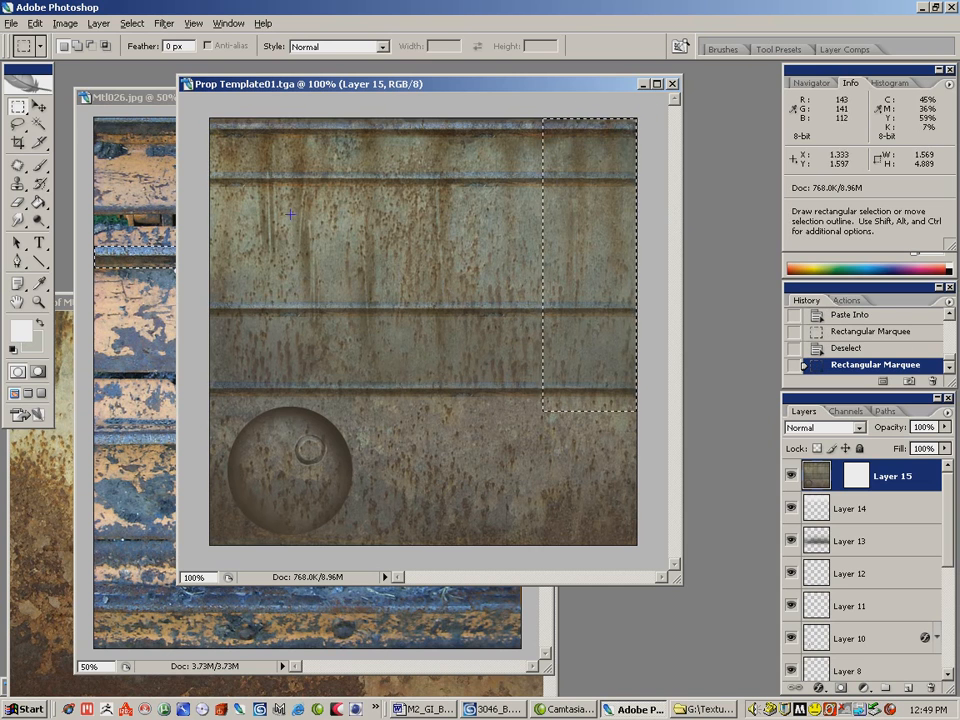
{"action": "left_click", "coordinate": [36, 24]}
{"action": "left_click", "coordinate": [45, 125]}
{"action": "left_click", "coordinate": [36, 24]}
{"action": "left_click", "coordinate": [49, 155]}
- Flip the pasted strip horizontally and move it against the texture's left edge
{"action": "left_click", "coordinate": [36, 24]}
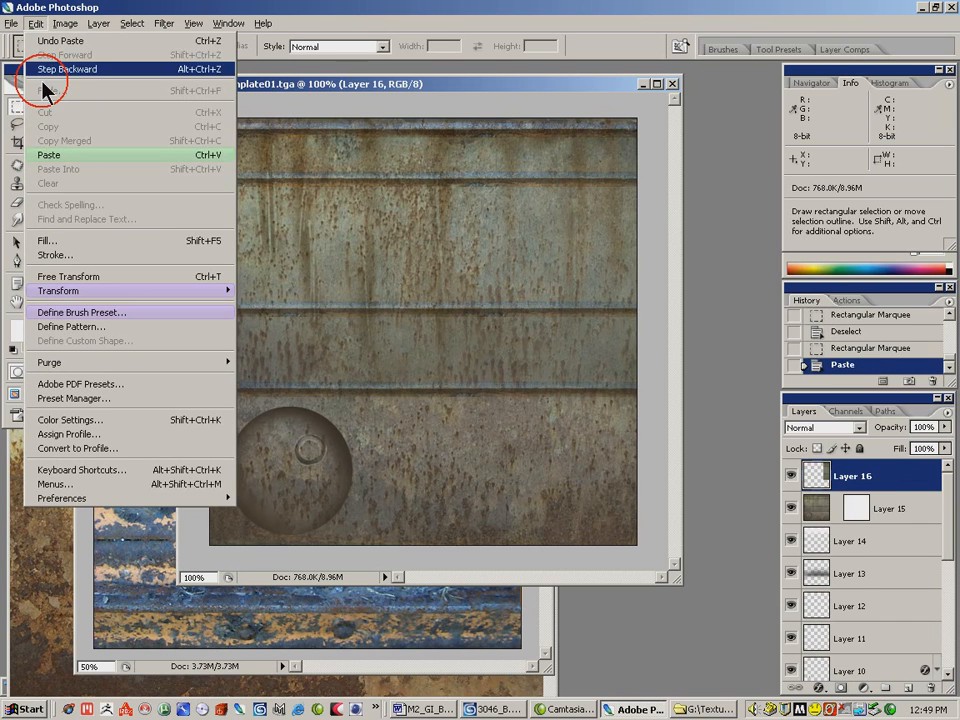
{"action": "mouse_move", "coordinate": [150, 292]}
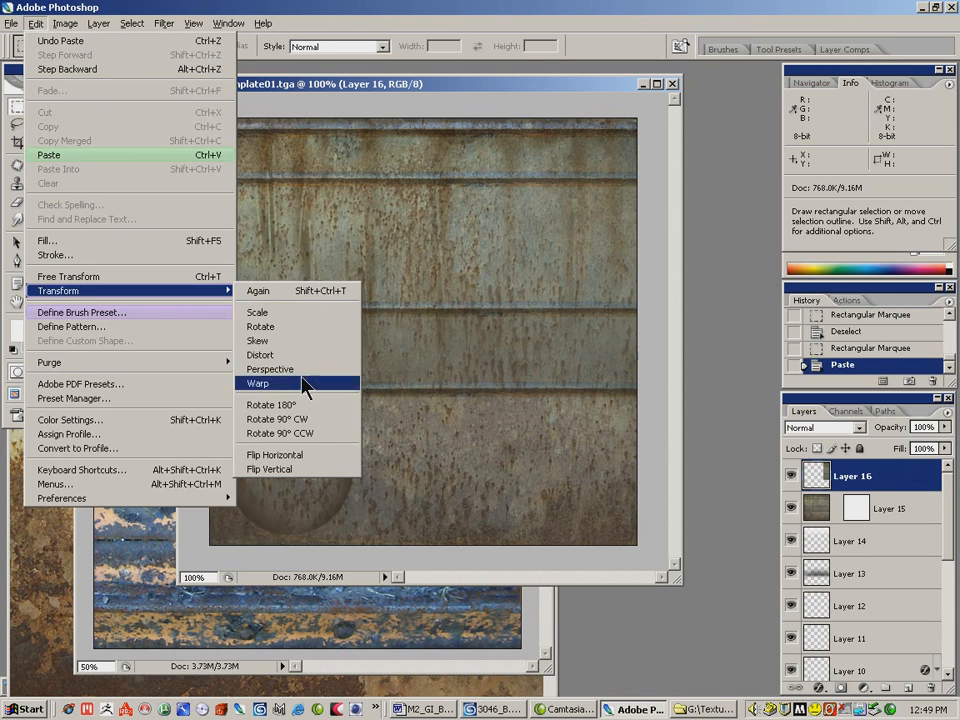
{"action": "left_click", "coordinate": [300, 455]}
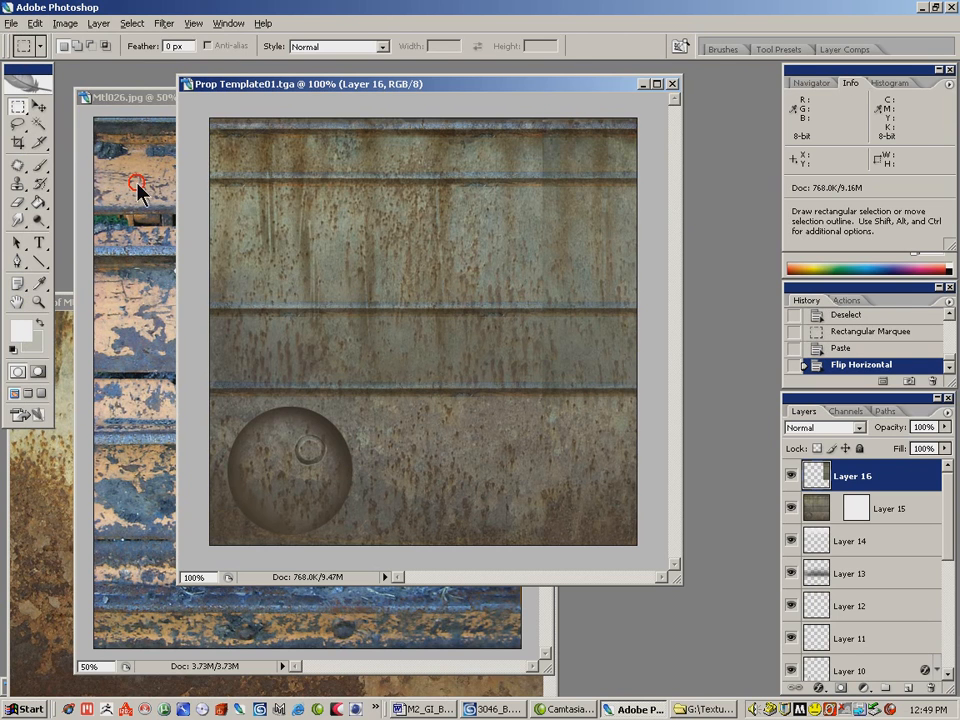
{"action": "left_click", "coordinate": [39, 106]}
{"action": "left_click_drag", "start_coordinate": [388, 243], "coordinate": [227, 258]}
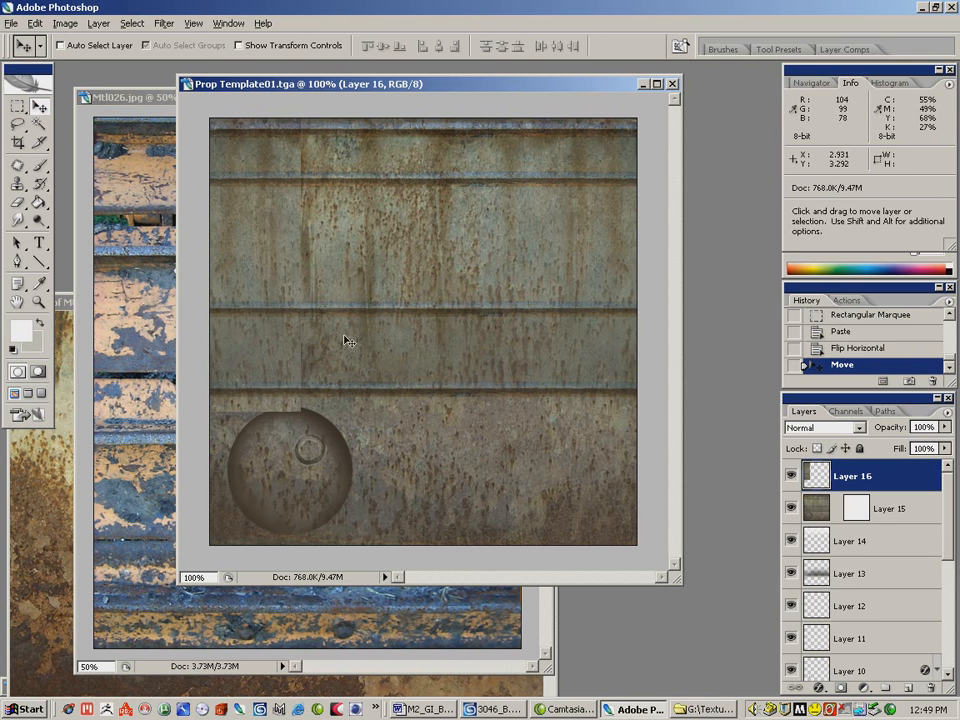
- Blend the mirrored strip into the texture by erasing its inner and lower edges with the soft eraser at 80 px
{"action": "left_click", "coordinate": [20, 202]}
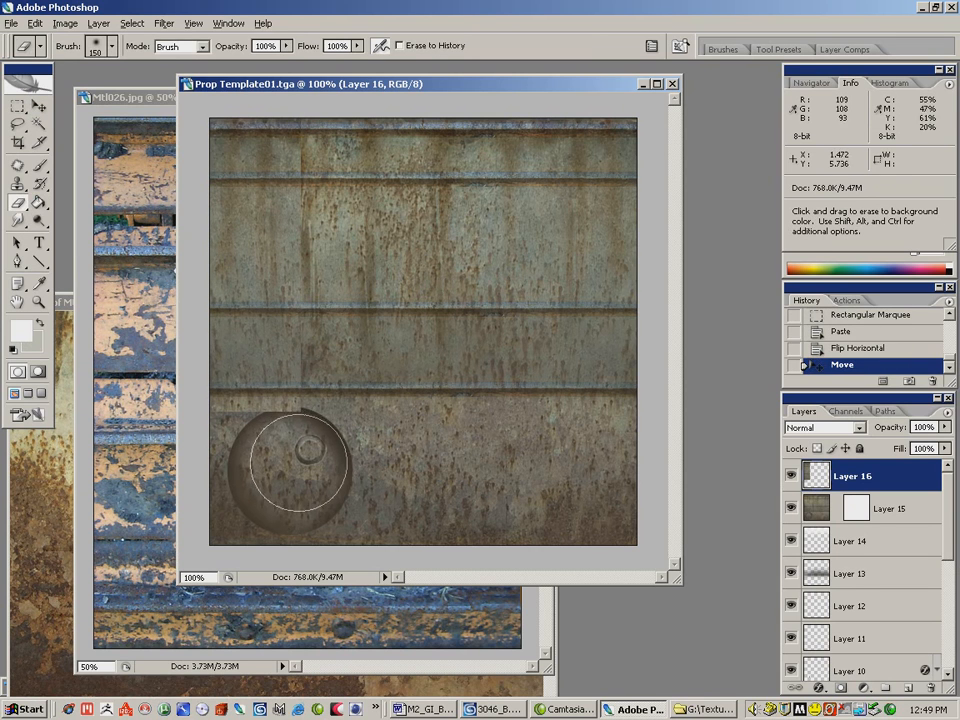
{"action": "key", "text": "bracketleft"}
{"action": "key", "text": "bracketleft"}
{"action": "key", "text": "bracketleft"}
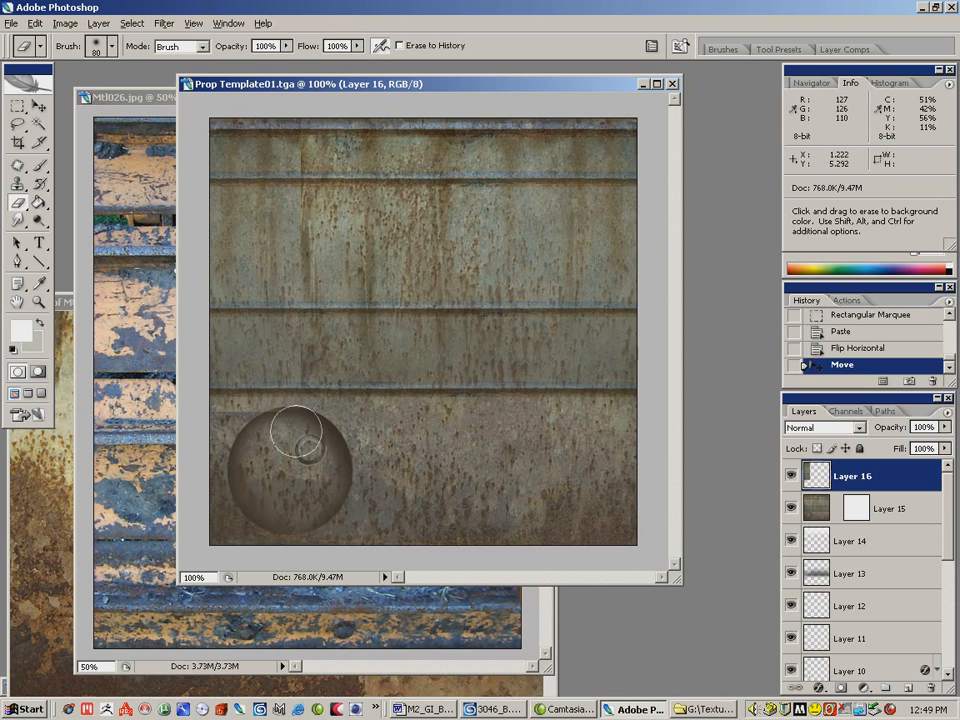
{"action": "mouse_move", "coordinate": [236, 438]}
{"action": "left_mouse_down"}
{"action": "mouse_move", "coordinate": [227, 435]}
{"action": "mouse_move", "coordinate": [240, 446]}
{"action": "left_mouse_up"}
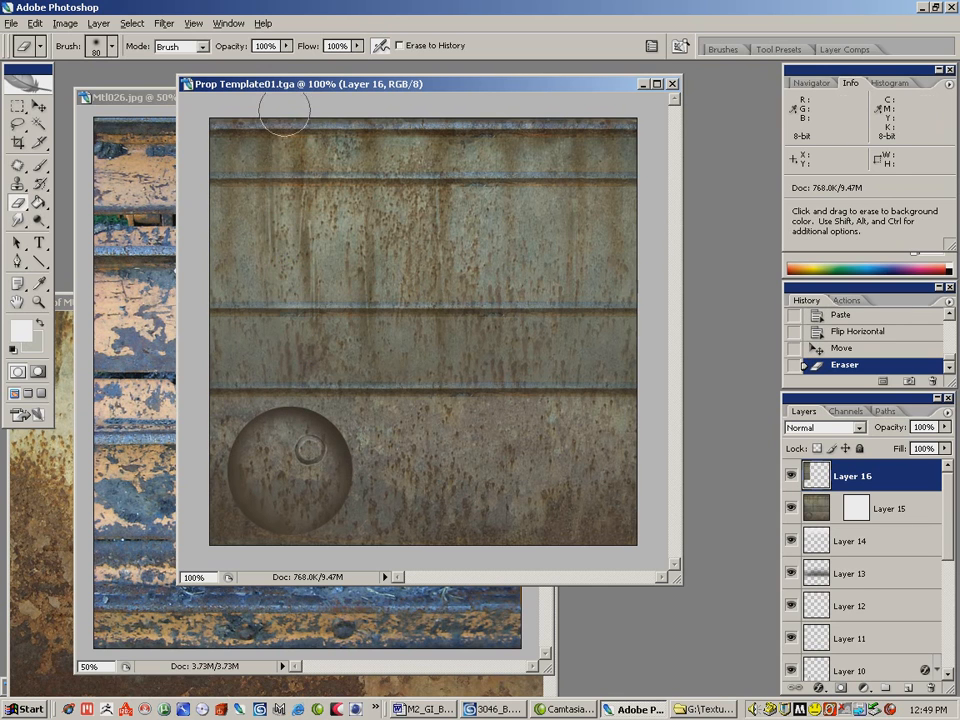
{"action": "mouse_move", "coordinate": [266, 256]}
{"action": "left_mouse_down"}
{"action": "mouse_move", "coordinate": [275, 128]}
{"action": "mouse_move", "coordinate": [257, 118]}
{"action": "left_mouse_up"}
{"action": "left_click_drag", "start_coordinate": [249, 420], "coordinate": [249, 281]}
{"action": "left_click_drag", "start_coordinate": [254, 451], "coordinate": [265, 144]}
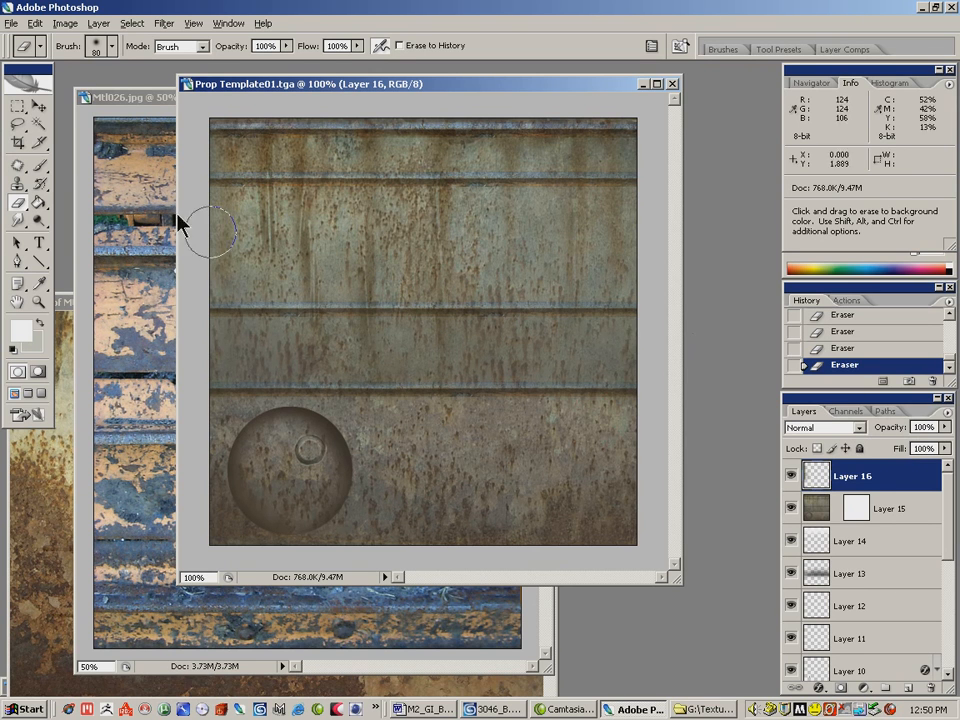
- Save the layered texture as Prop Template01.psd in the 3046 folder with Maximize Compatibility on
{"action": "left_click", "coordinate": [12, 23]}
{"action": "left_click", "coordinate": [60, 197]}
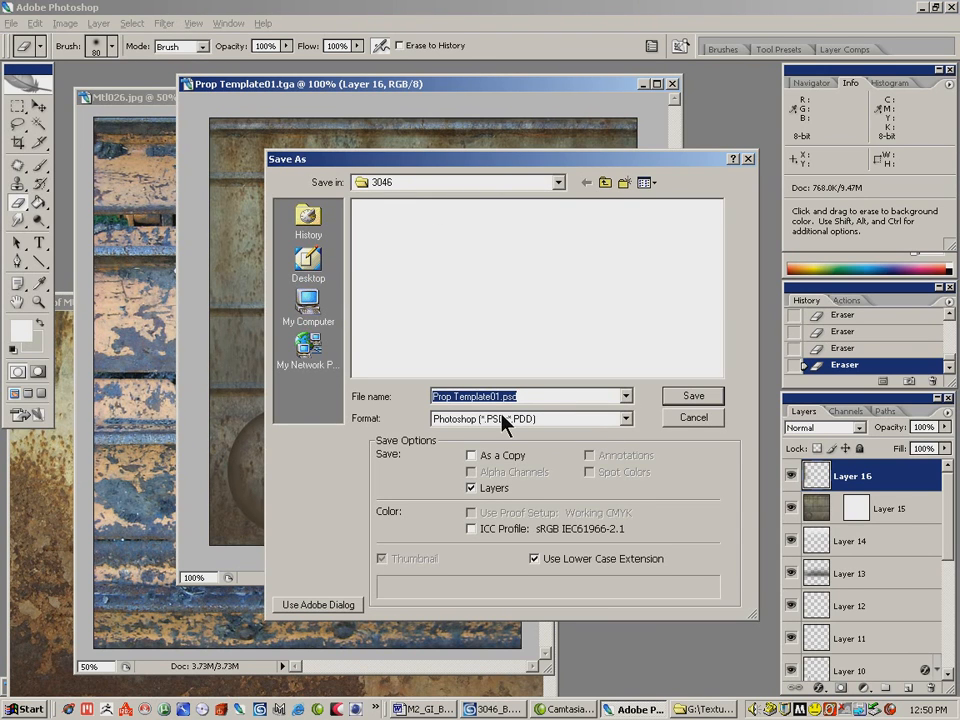
{"action": "left_click", "coordinate": [690, 398]}
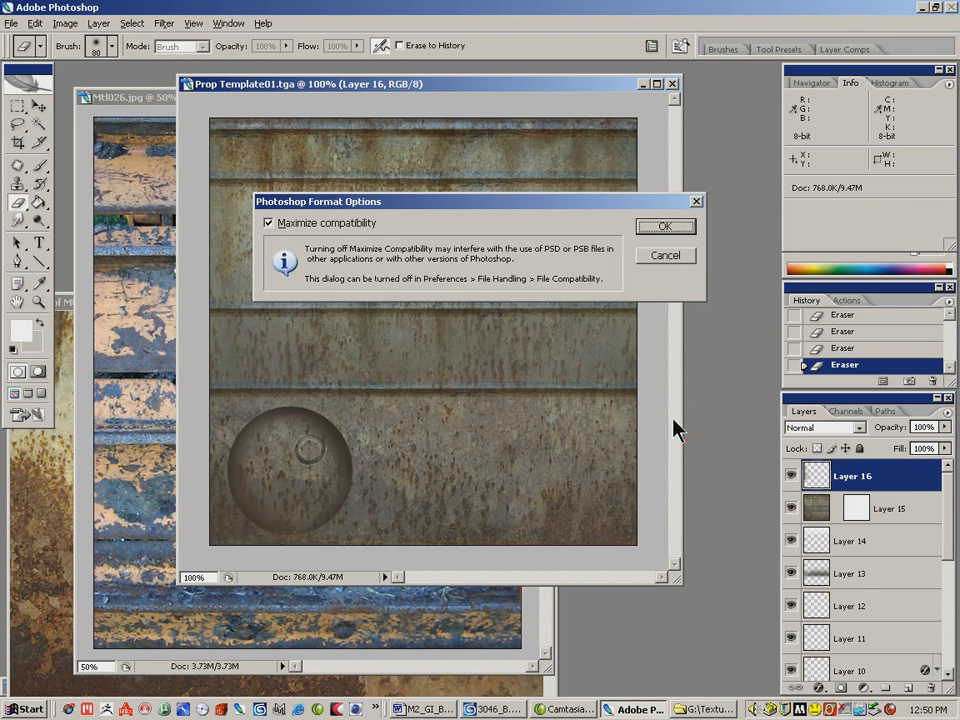
{"action": "left_click", "coordinate": [662, 228]}
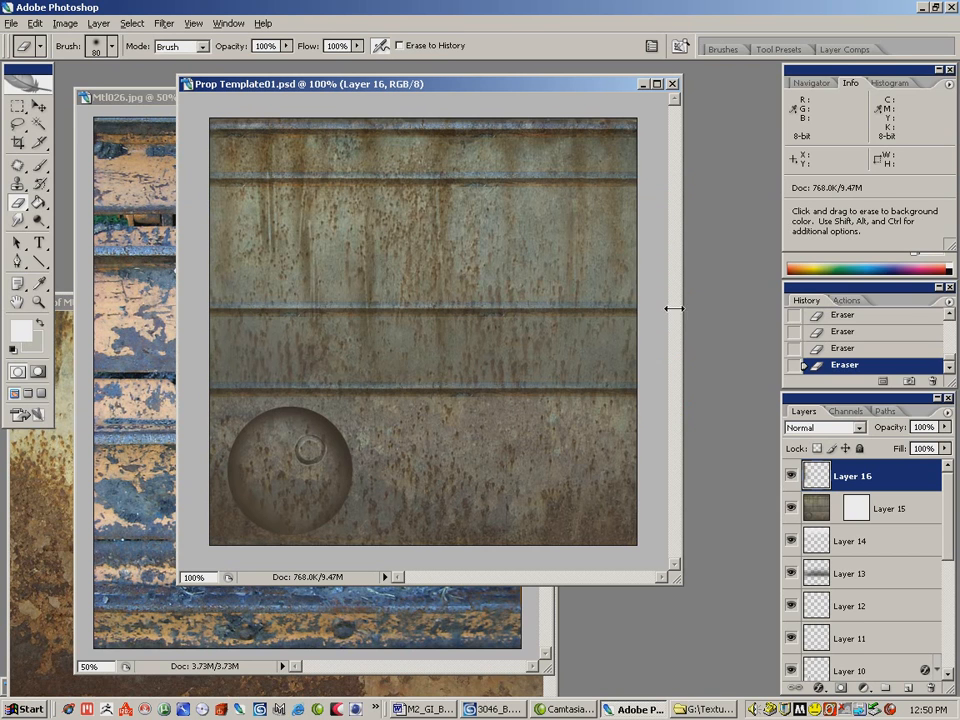
- Flatten the image and discard its hidden layers
{"action": "left_click", "coordinate": [947, 412]}
{"action": "left_click", "coordinate": [810, 360]}
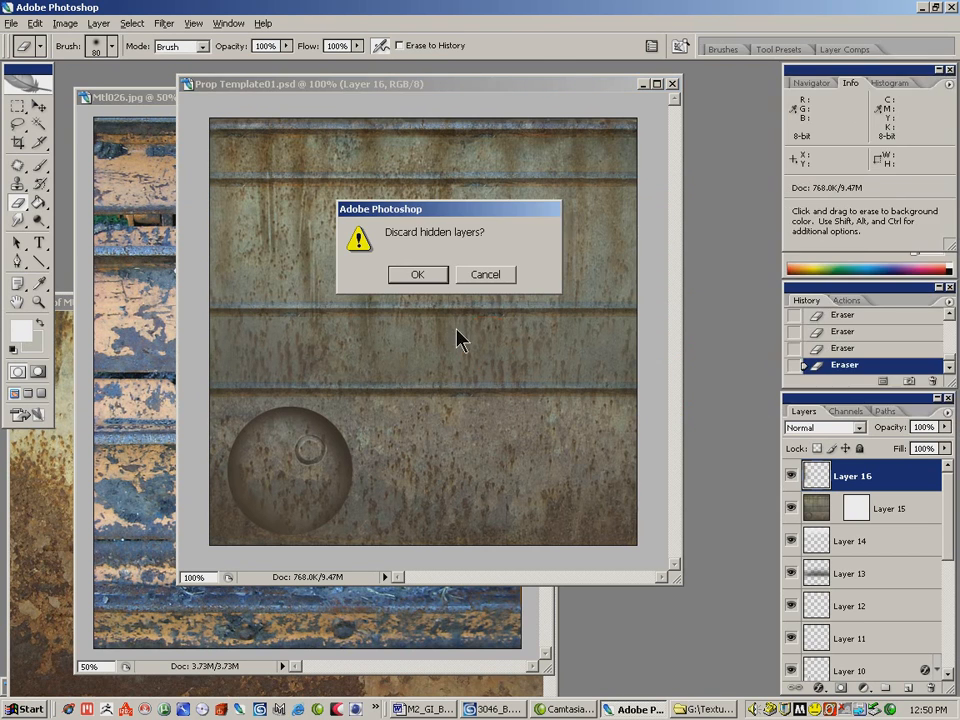
{"action": "left_click", "coordinate": [413, 279]}
- Start saving the flattened texture under a new file and set its format to Targa
{"action": "left_click", "coordinate": [11, 23]}
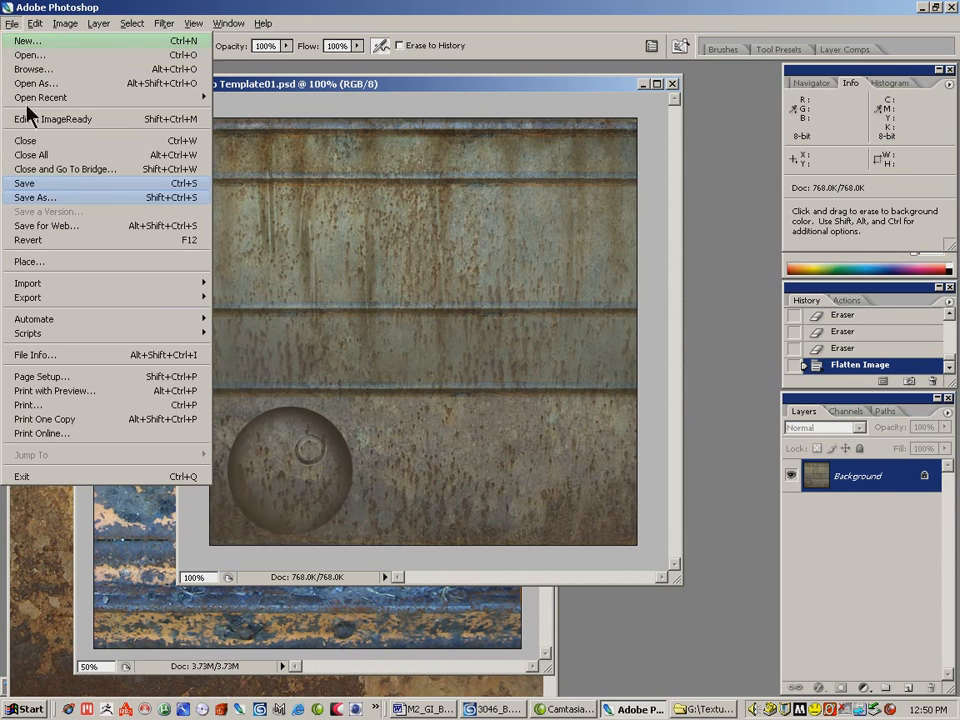
{"action": "left_click", "coordinate": [46, 199]}
{"action": "left_click", "coordinate": [626, 419]}
{"action": "left_click", "coordinate": [632, 497]}
{"action": "left_click", "coordinate": [540, 659]}
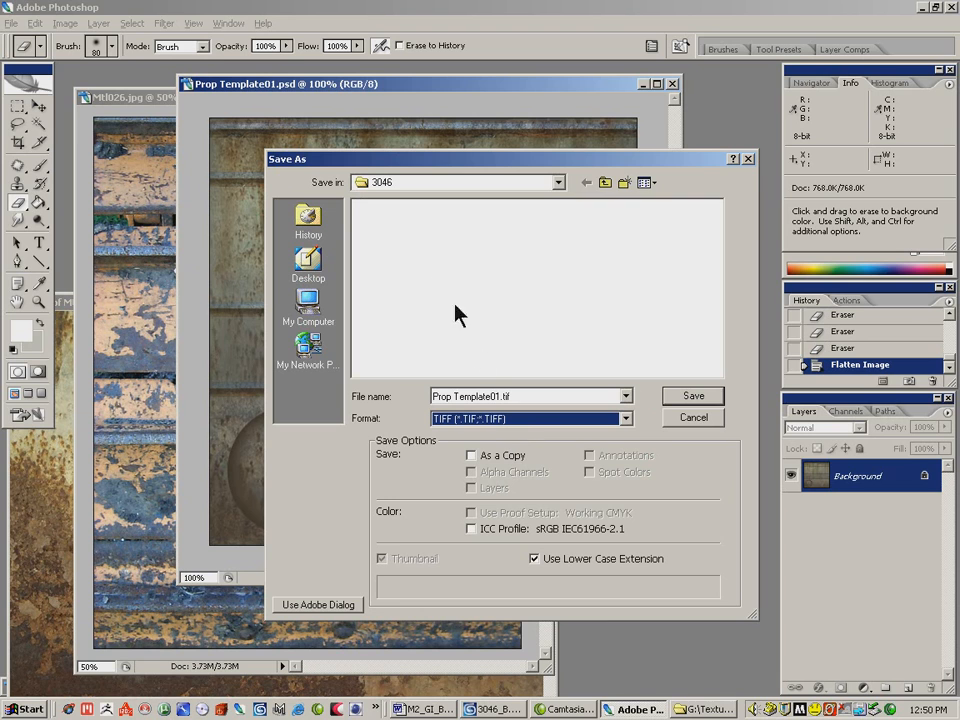
{"action": "left_click", "coordinate": [626, 419]}
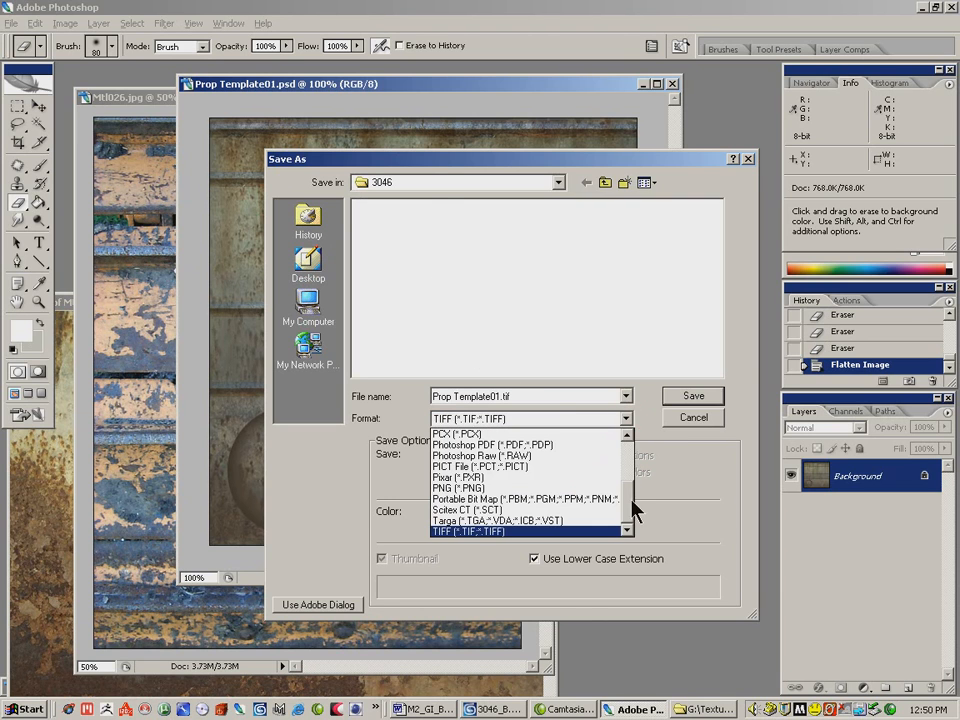
{"action": "left_click", "coordinate": [549, 518]}
- Name the Targa file Prop Diffuse.tga, save it in the 3046 folder and accept the Targa options
{"action": "left_click", "coordinate": [411, 210]}
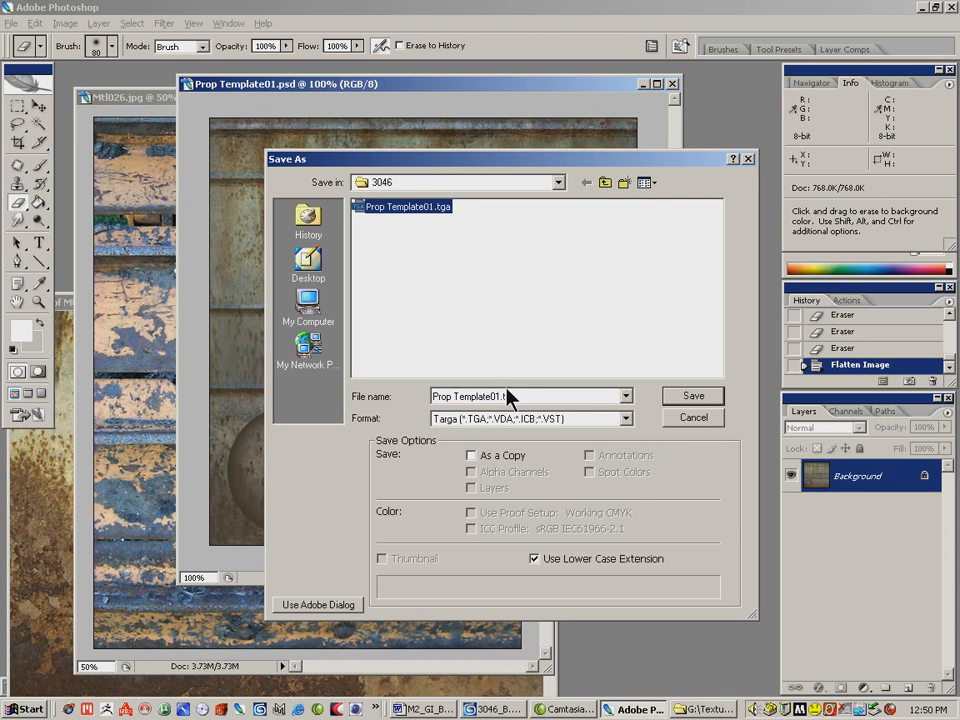
{"action": "left_click", "coordinate": [506, 396]}
{"action": "left_click", "coordinate": [514, 399]}
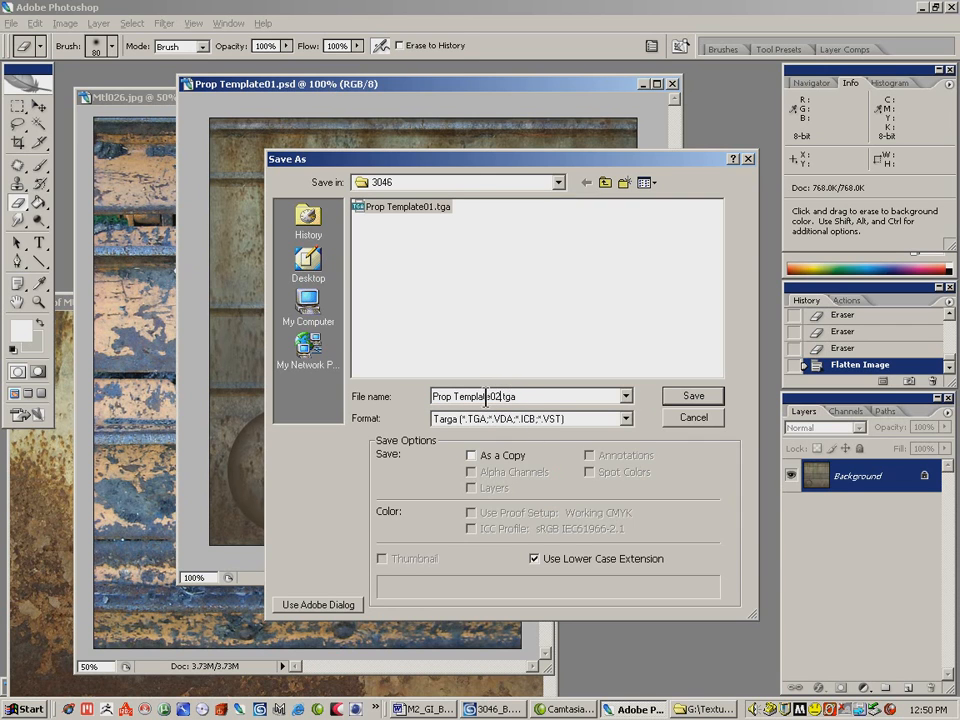
{"action": "left_click_drag", "start_coordinate": [497, 396], "coordinate": [432, 396]}
{"action": "type", "text": "Pro"}
{"action": "left_click", "coordinate": [698, 388]}
{"action": "left_click", "coordinate": [530, 345]}
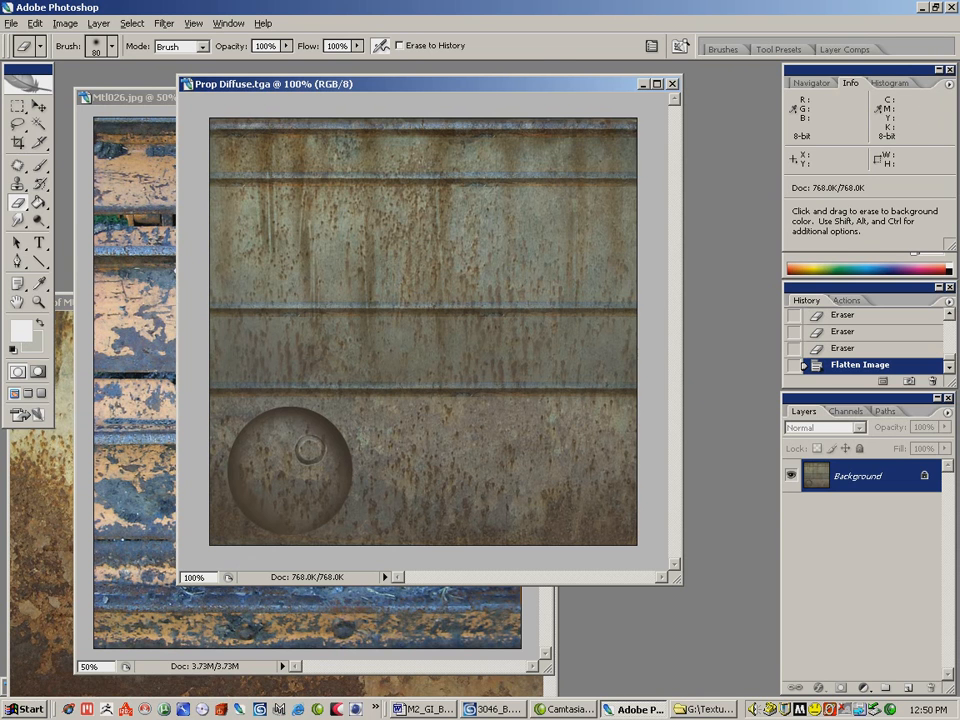
- Switch to 3ds Max and start assigning a Bitmap to the Diffuse Color map of the 02 - Default material
{"action": "left_click", "coordinate": [497, 710]}
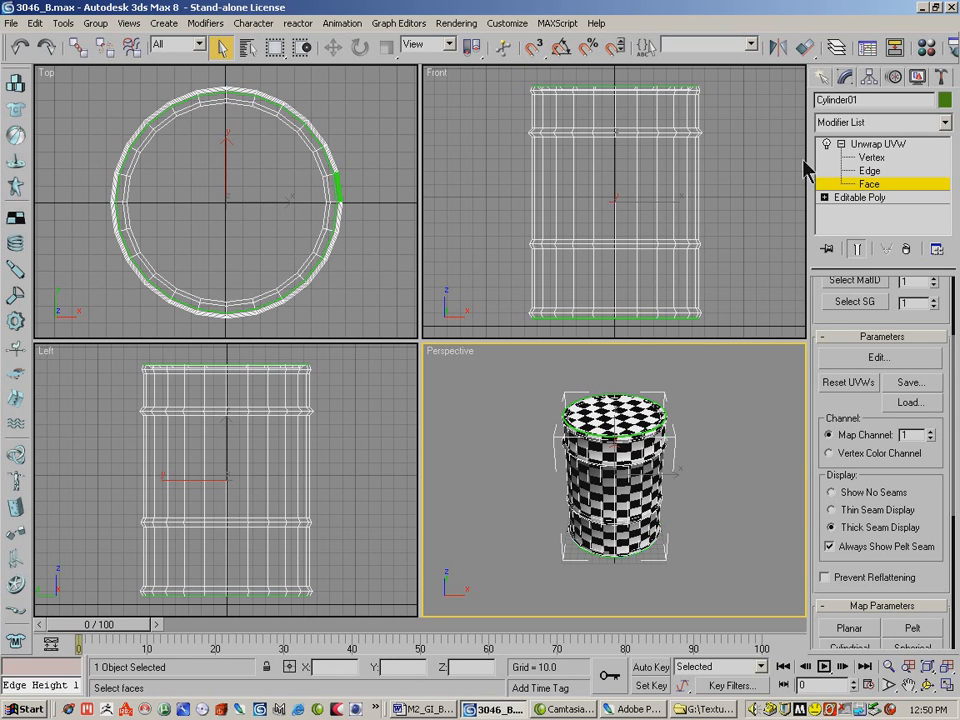
{"action": "key", "text": "m"}
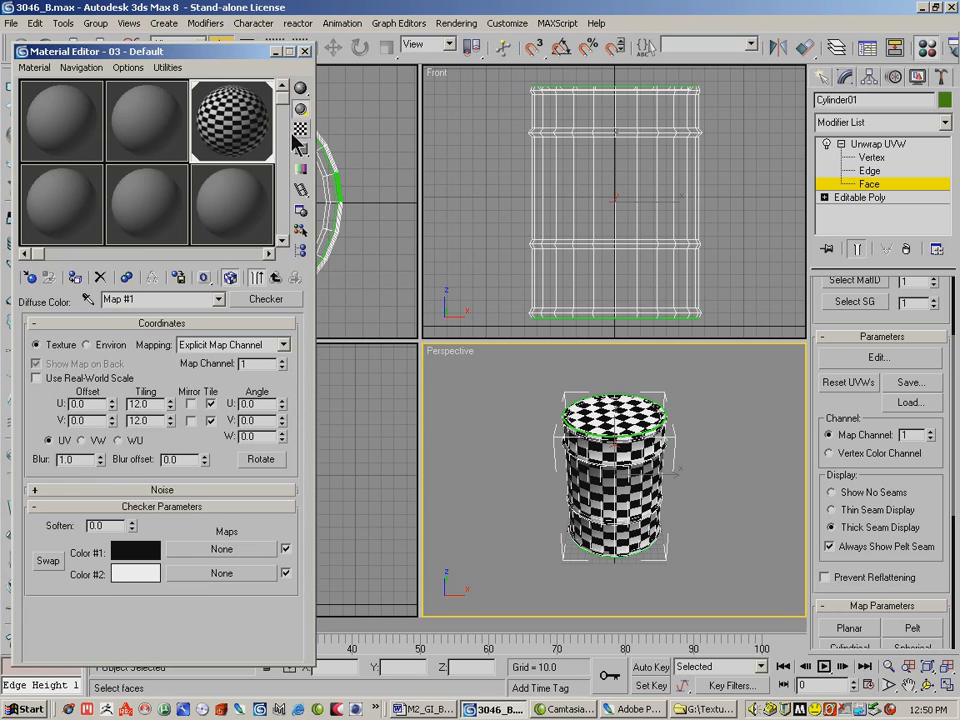
{"action": "left_click", "coordinate": [175, 125]}
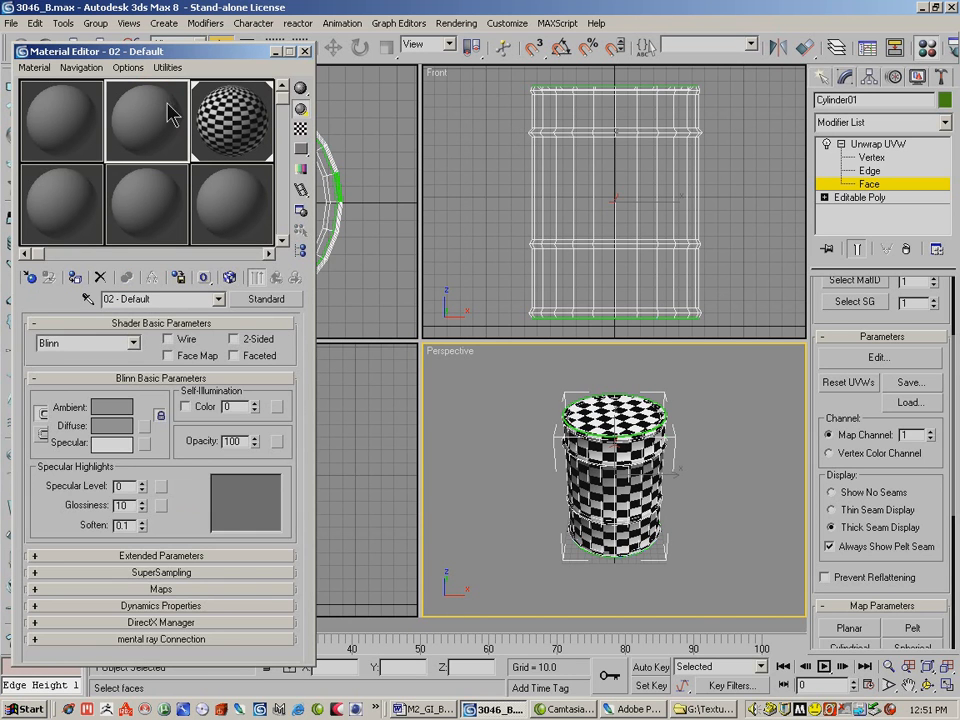
{"action": "left_click", "coordinate": [160, 589]}
{"action": "left_click", "coordinate": [252, 371]}
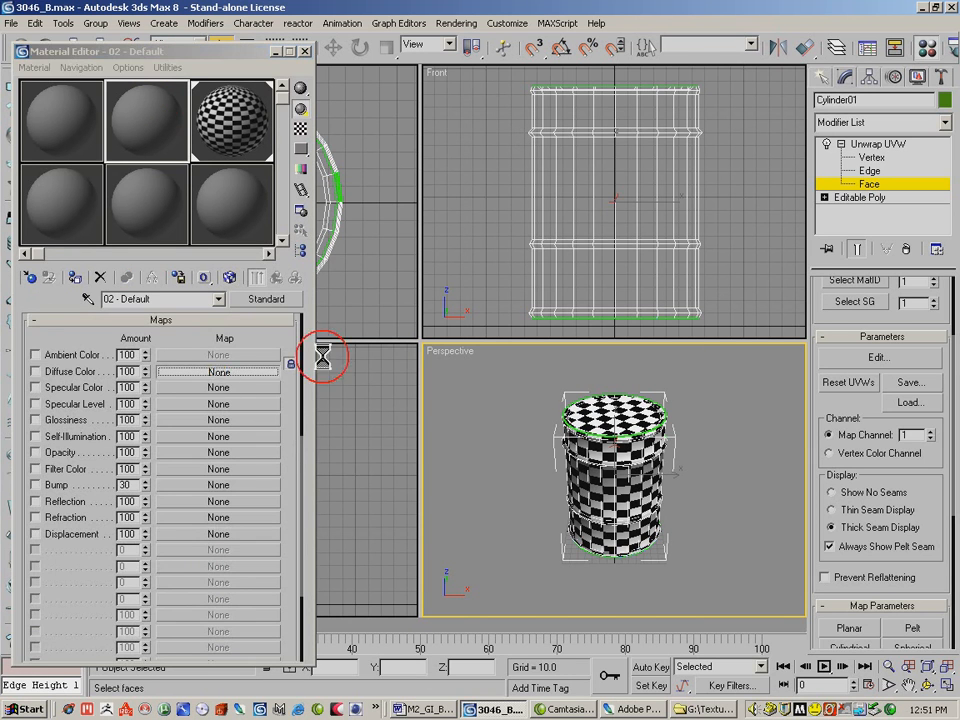
{"action": "double_click", "coordinate": [546, 125]}
- Load Prop Diffuse.tga from the M2_MaxClassWeek_03\3046 folder on drive I: as the Diffuse Color bitmap
{"action": "left_click", "coordinate": [338, 91]}
{"action": "left_click", "coordinate": [129, 241]}
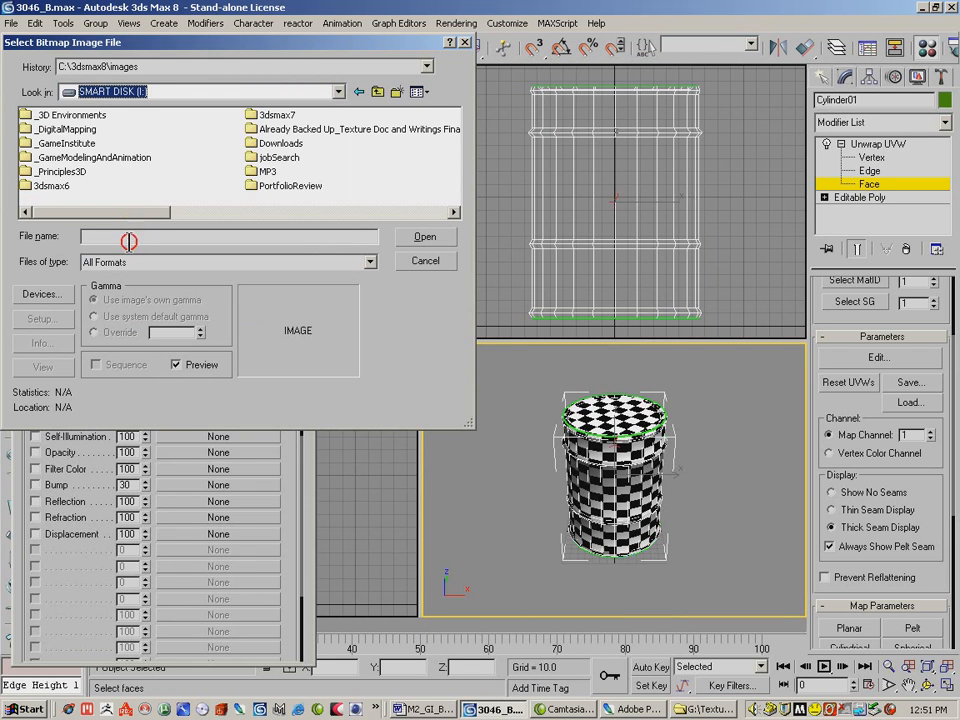
{"action": "double_click", "coordinate": [62, 146]}
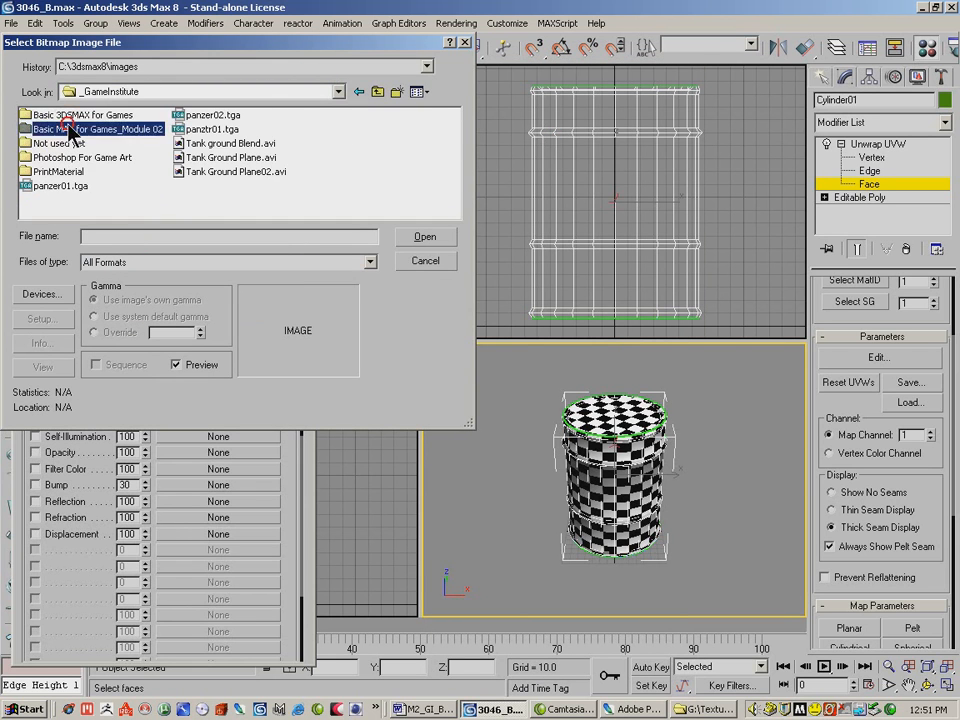
{"action": "double_click", "coordinate": [72, 129]}
{"action": "double_click", "coordinate": [80, 157]}
{"action": "left_click", "coordinate": [377, 91]}
{"action": "double_click", "coordinate": [80, 172]}
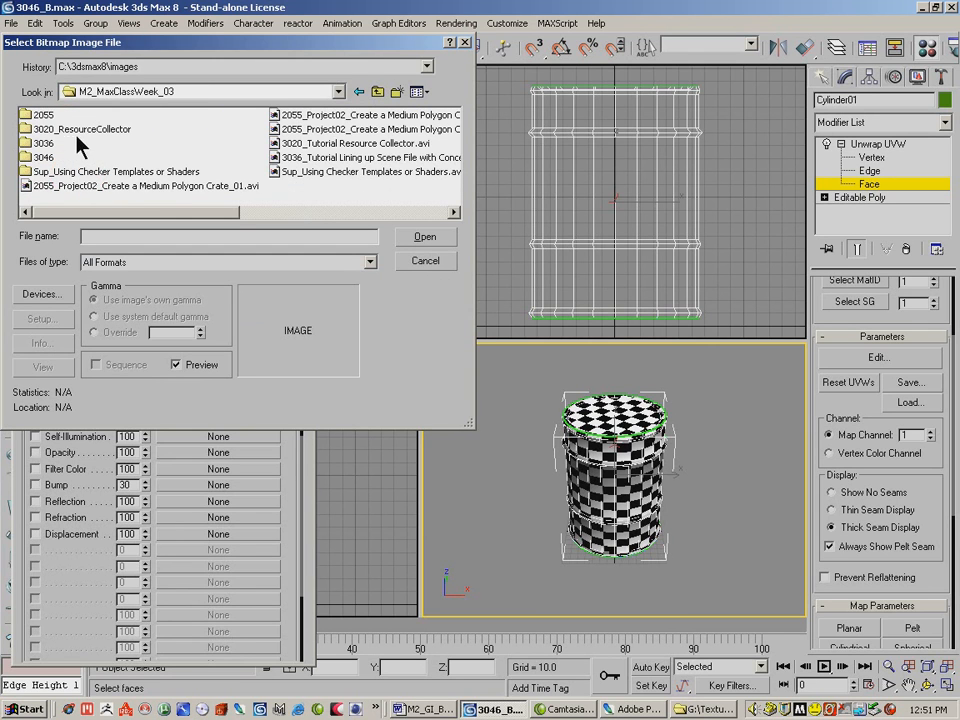
{"action": "double_click", "coordinate": [20, 158]}
{"action": "left_click", "coordinate": [66, 116]}
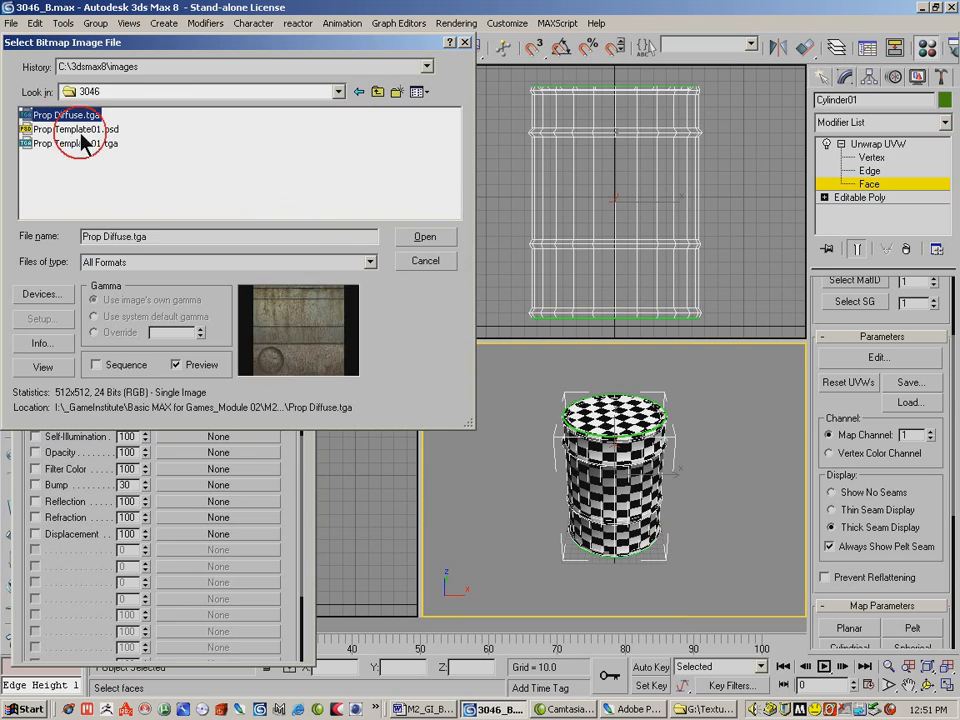
{"action": "left_click", "coordinate": [425, 240]}
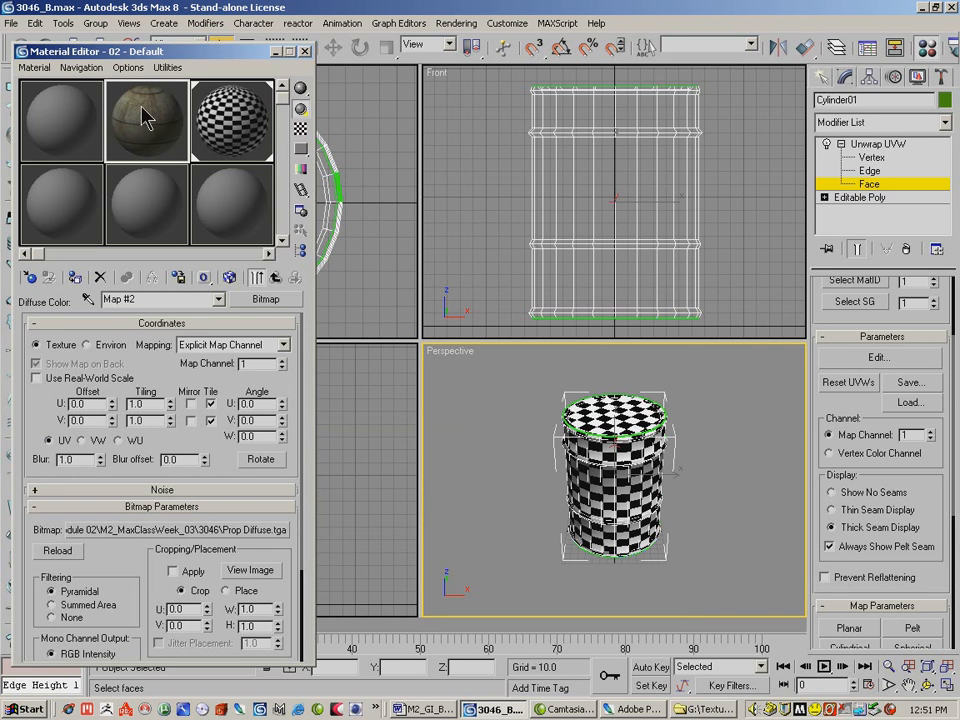
- Assign the 02 - Default material to the barrel and show its diffuse map in the viewport
{"action": "left_click_drag", "start_coordinate": [145, 115], "coordinate": [625, 400]}
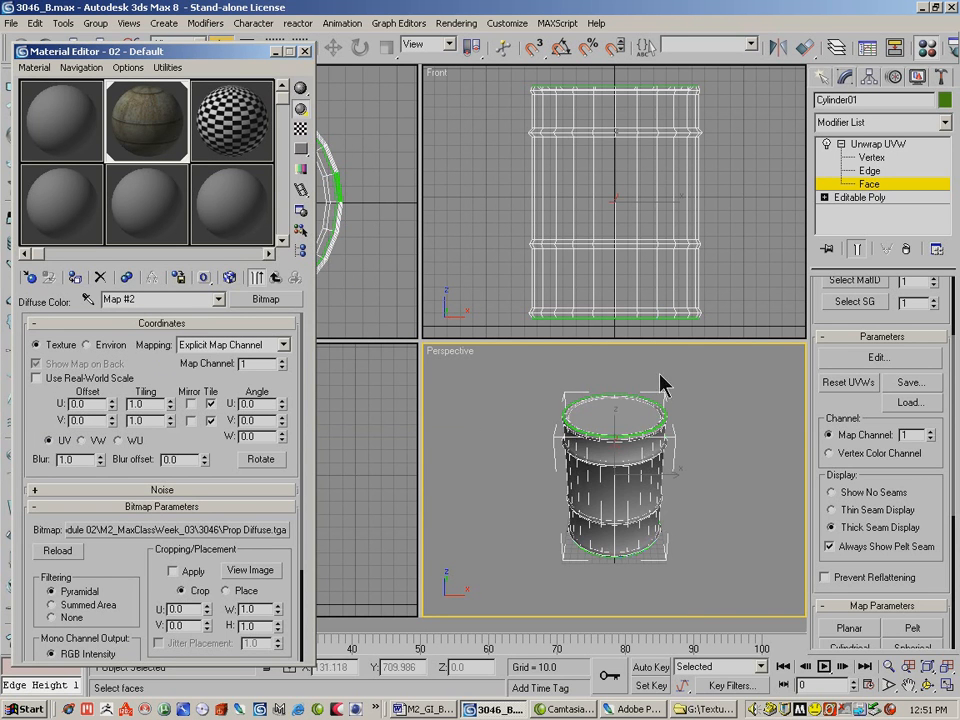
{"action": "left_click", "coordinate": [229, 277]}
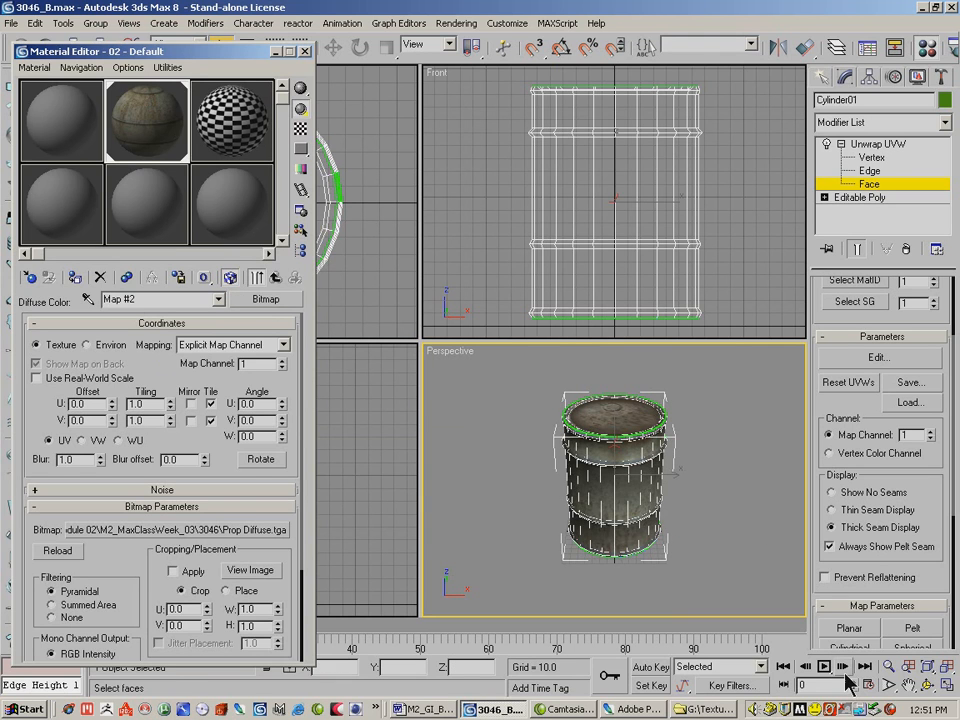
- Leave the Face sub-object level of the barrel's Unwrap UVW modifier and collapse its sub-object list
{"action": "left_click", "coordinate": [621, 505]}
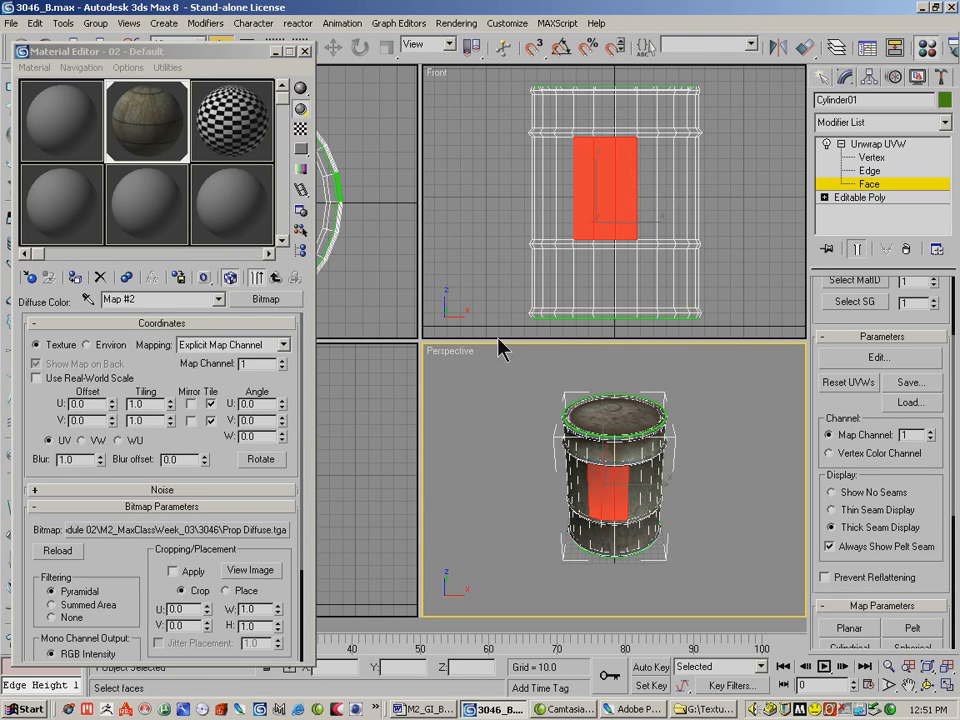
{"action": "left_click", "coordinate": [866, 145]}
{"action": "left_click", "coordinate": [841, 144]}
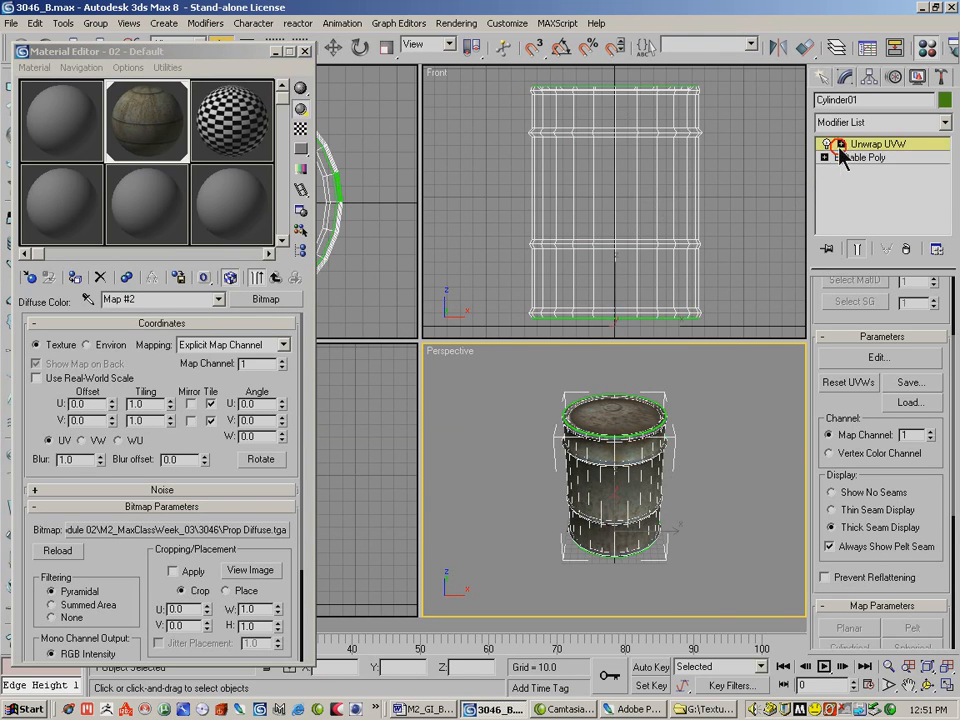
- Turn off Edged Faces in the Perspective view and inspect the barrel's texture from other sides
{"action": "left_click", "coordinate": [928, 685]}
{"action": "left_click_drag", "start_coordinate": [640, 473], "coordinate": [560, 445]}
{"action": "right_click", "coordinate": [454, 355]}
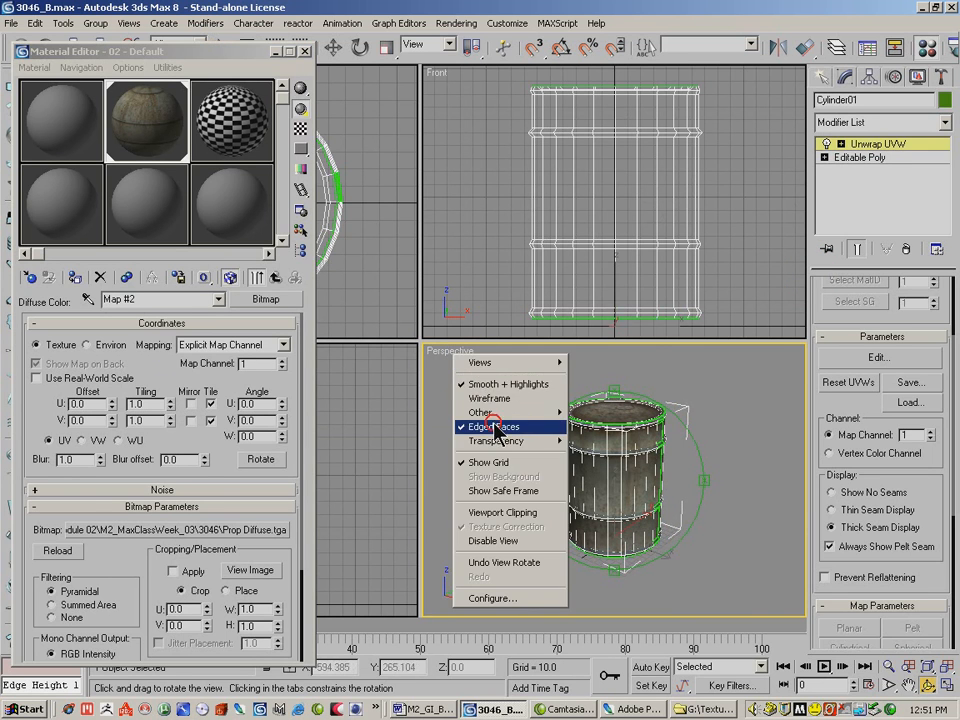
{"action": "left_click", "coordinate": [478, 425]}
{"action": "left_click_drag", "start_coordinate": [628, 413], "coordinate": [553, 491]}
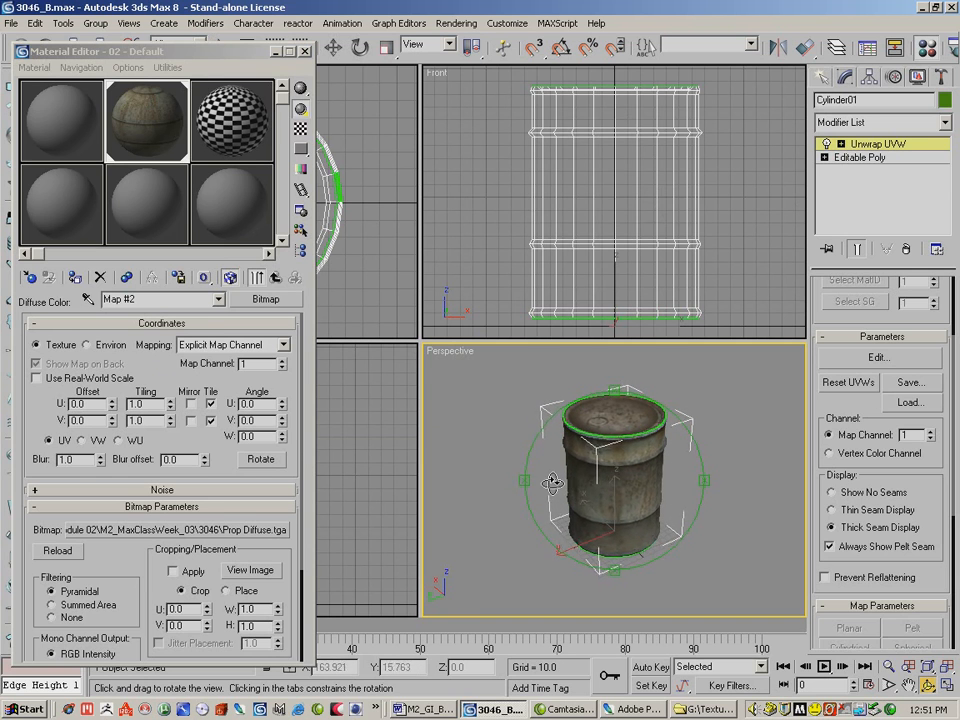
- Quick-render the Perspective view of the textured barrel
{"action": "left_click_drag", "start_coordinate": [937, 61], "coordinate": [718, 60]}
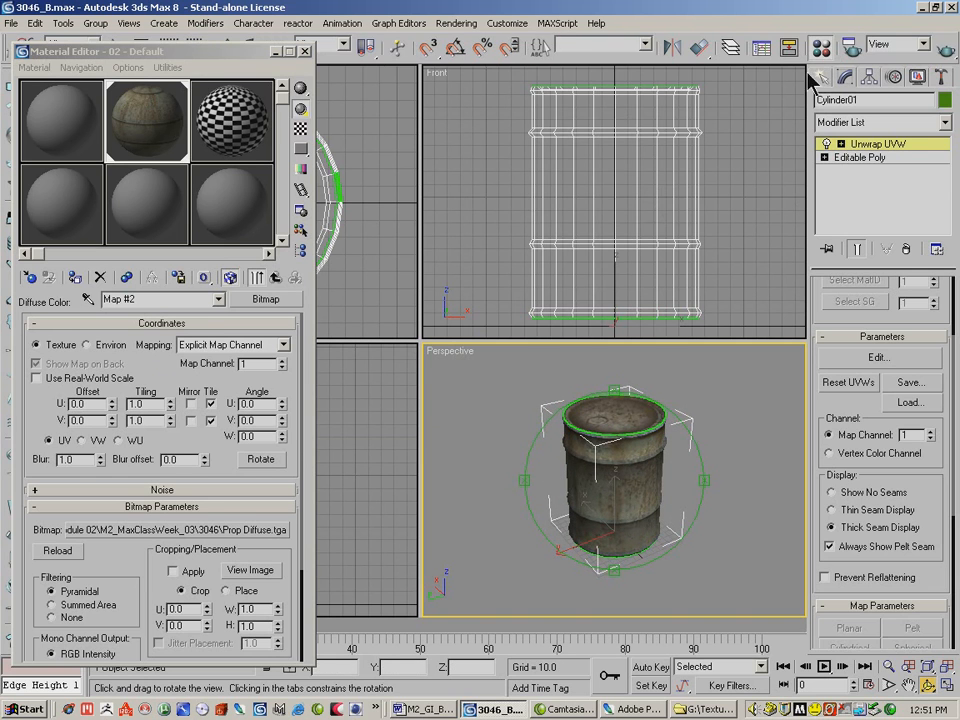
{"action": "left_click", "coordinate": [943, 52]}
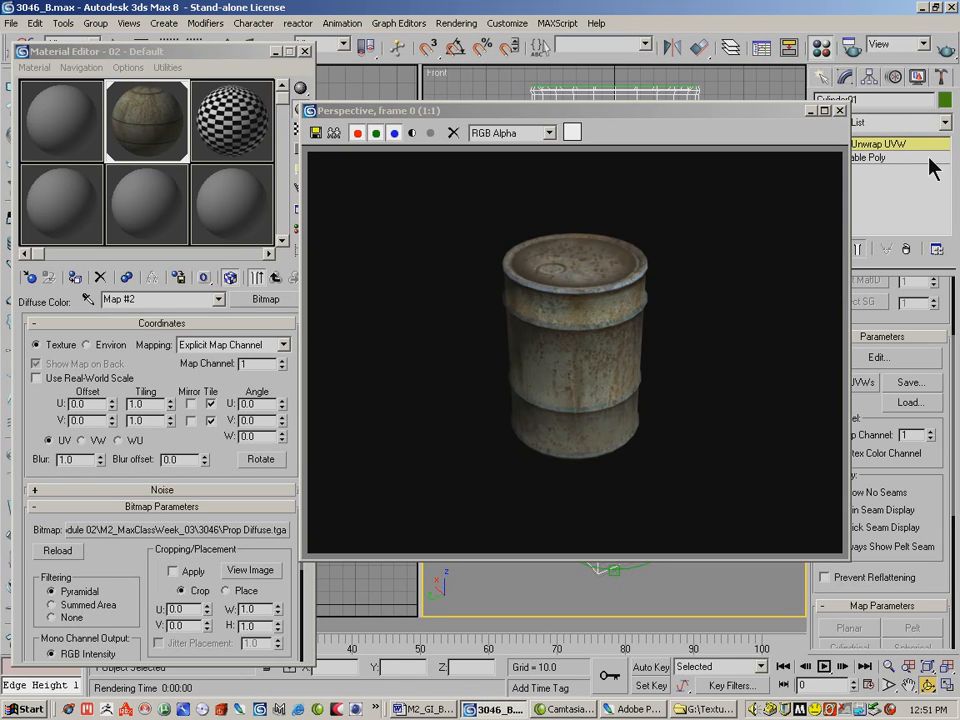